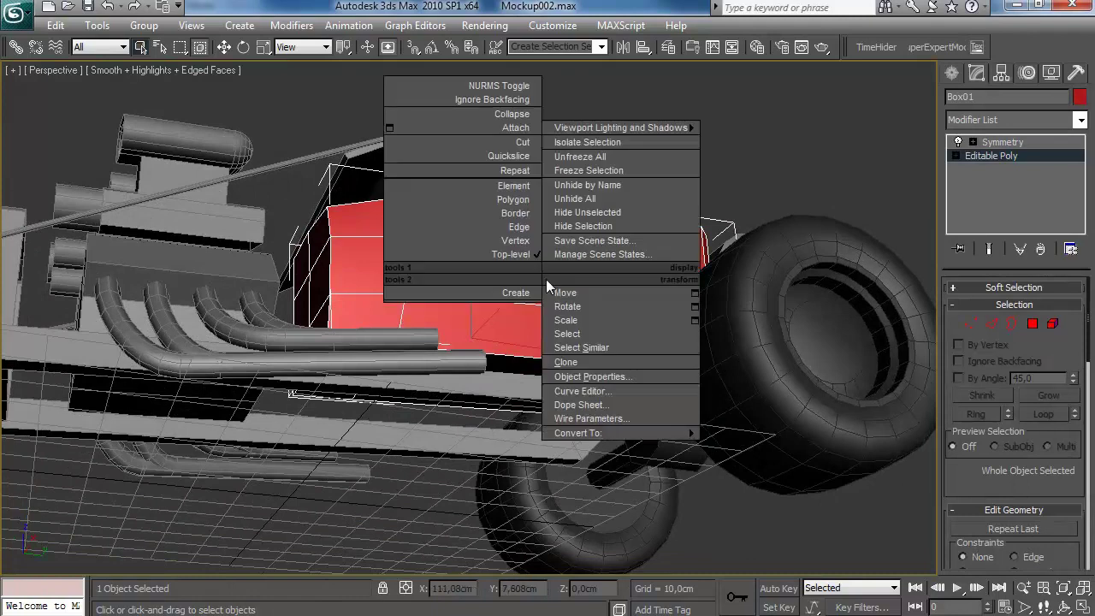
Hide everything except the red car body and connect three edges on its underside with one segment.
click(613, 198)
alt+middle_drag(610, 221, 733, 247)
click(994, 324)
alt+middle_drag(524, 323, 396, 285)
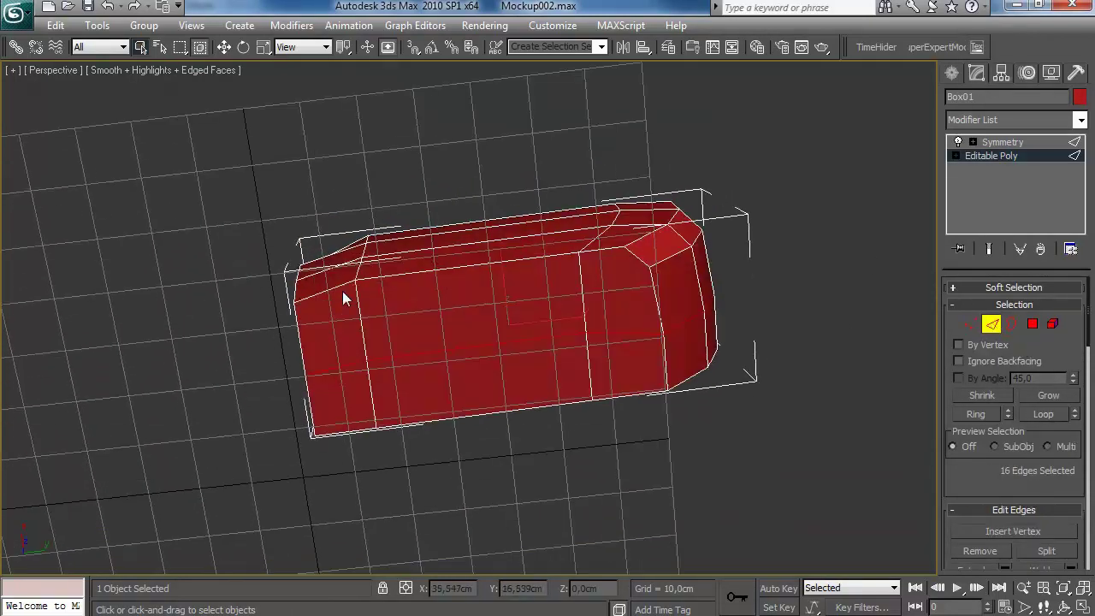
click(297, 325)
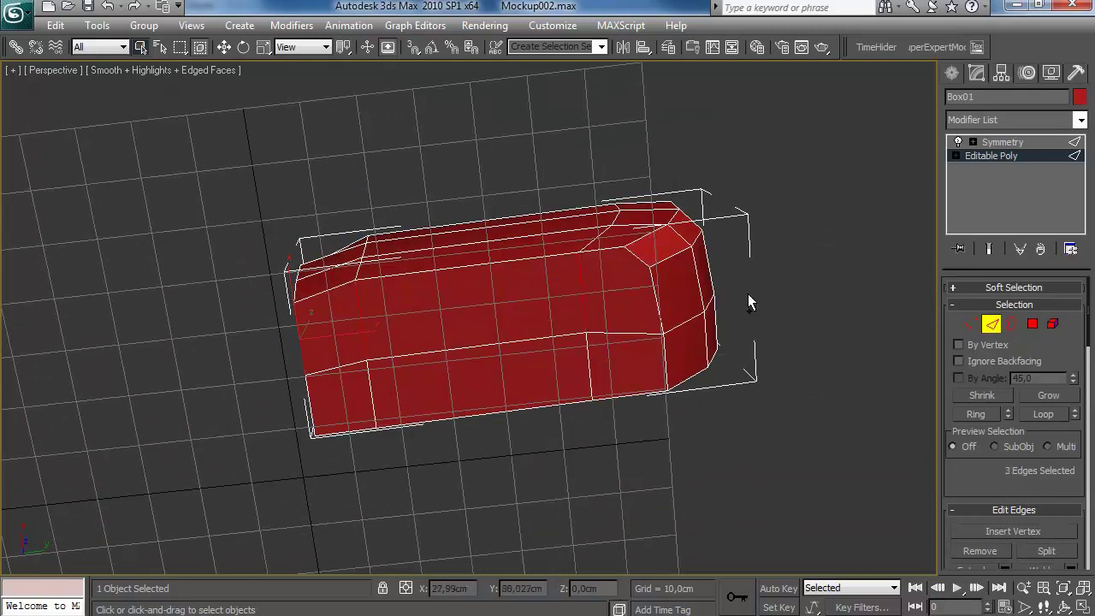
scroll(981, 477, down, 5)
click(1071, 449)
drag(592, 242, 758, 399)
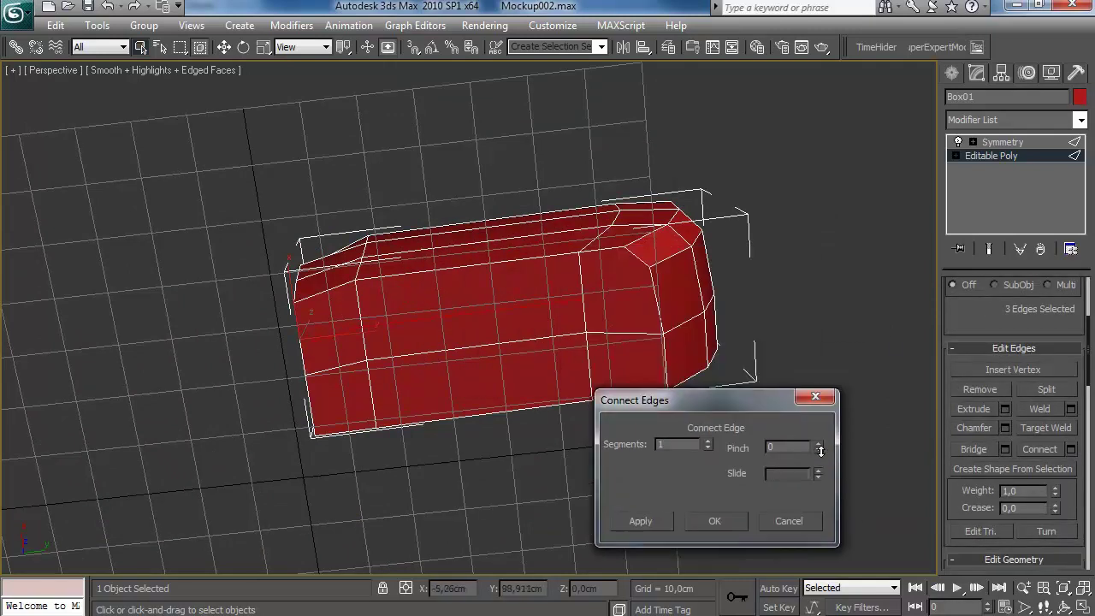
click(733, 519)
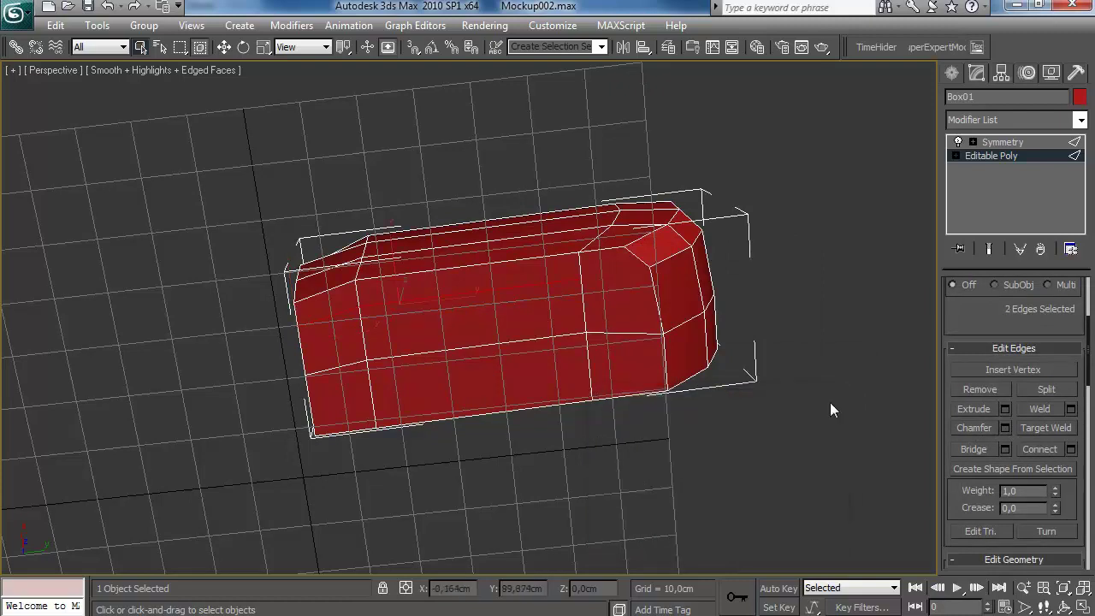
Connect the open end vertex of the new underside edge to the rear corner vertex.
click(957, 156)
click(985, 169)
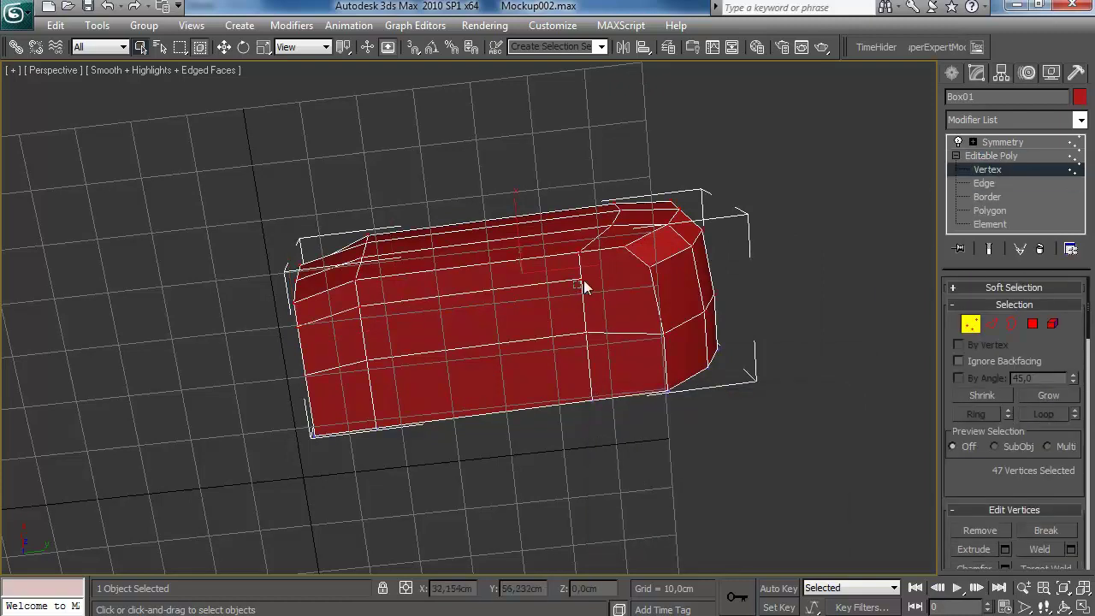
drag(966, 497, 863, 423)
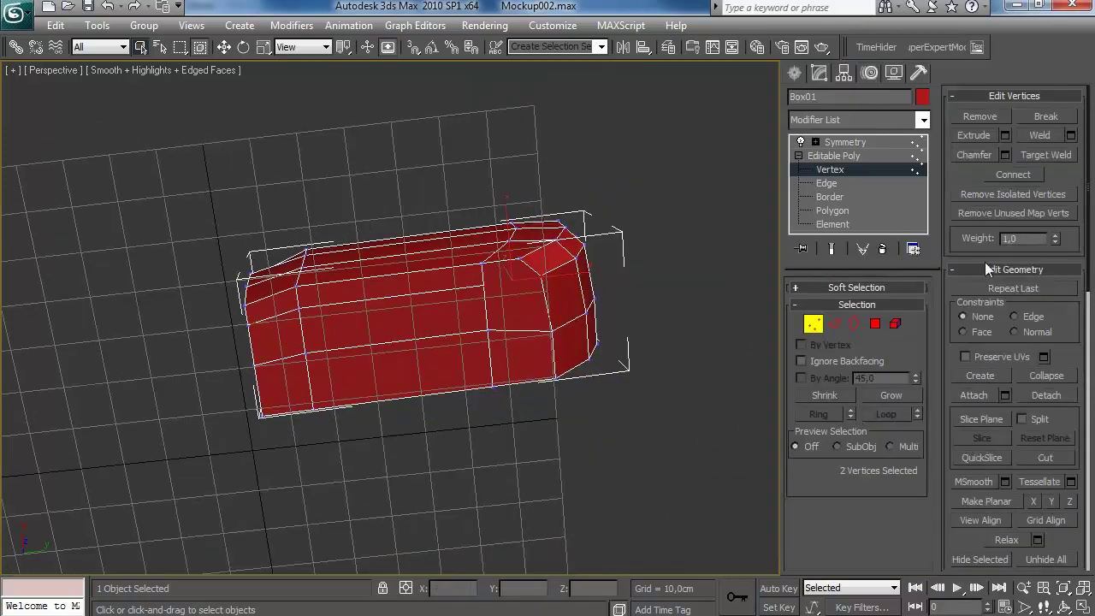
click(642, 256)
alt+middle_drag(640, 258, 535, 394)
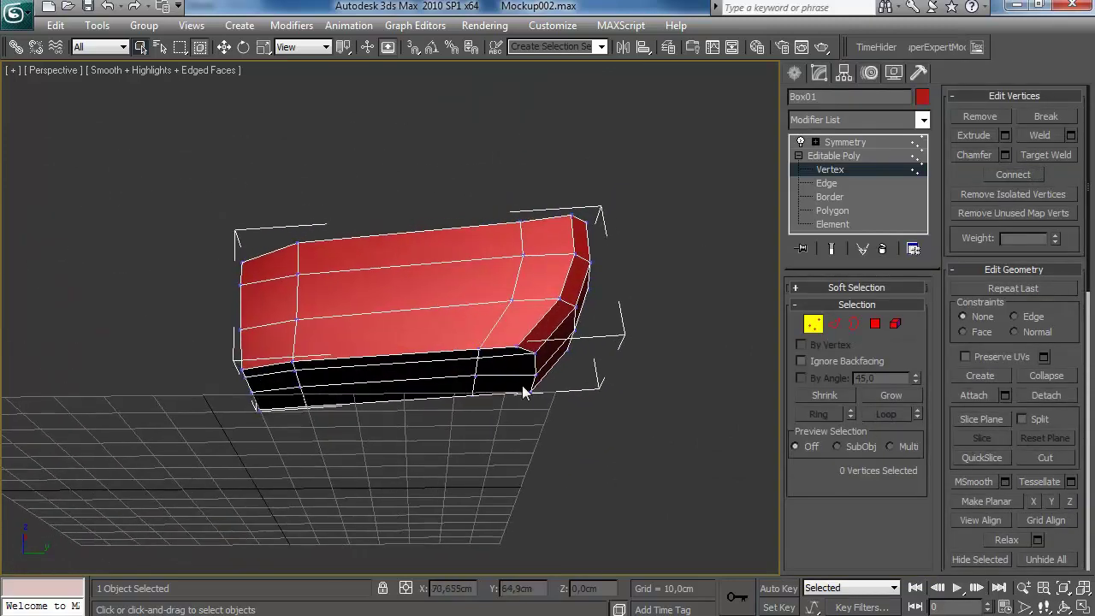
Reposition the short edge at the rear corner of the body's underside.
scroll(536, 394, up, 4)
click(835, 323)
click(599, 360)
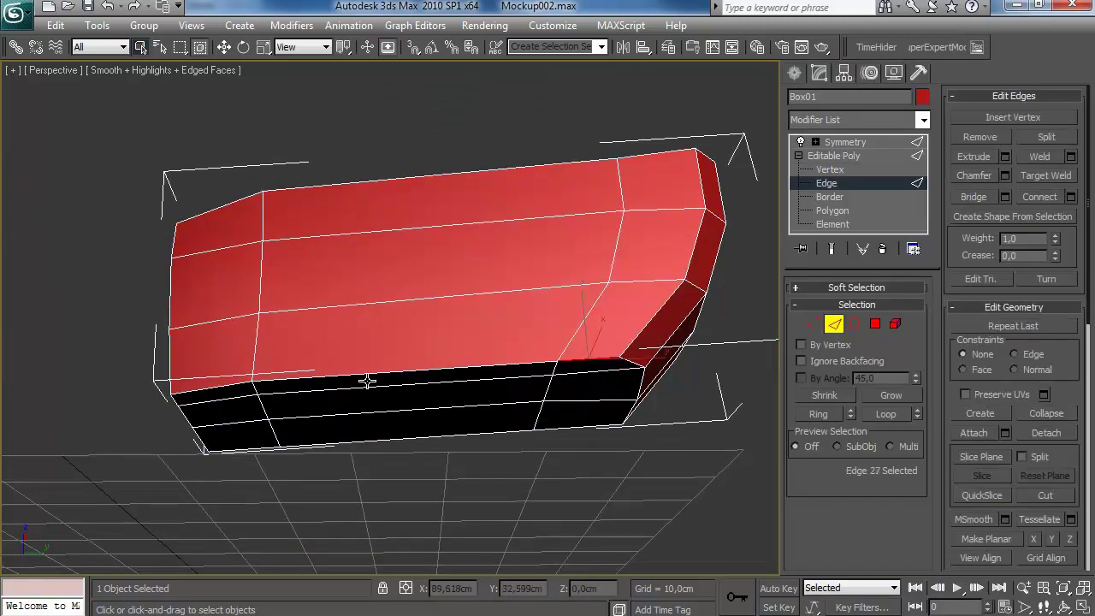
alt+middle_drag(242, 380, 376, 416)
key(w)
click(373, 395)
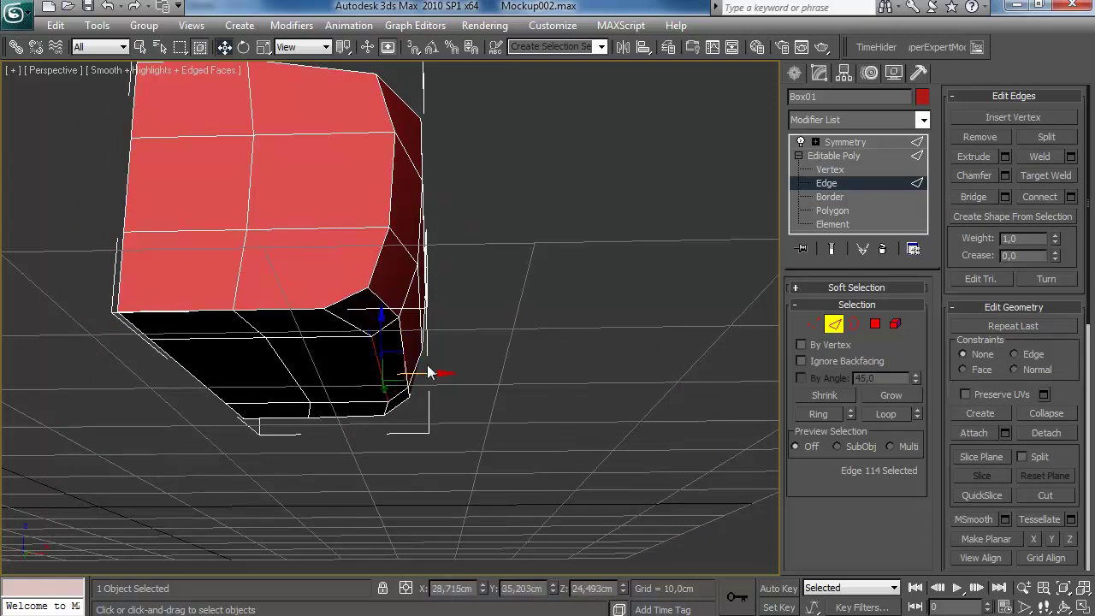
Adjust individual vertices around the lower rear corner of the body to even out its outline.
key(1)
click(342, 309)
drag(342, 309, 346, 309)
alt+middle_drag(445, 344, 307, 302)
scroll(385, 359, down, 3)
click(328, 318)
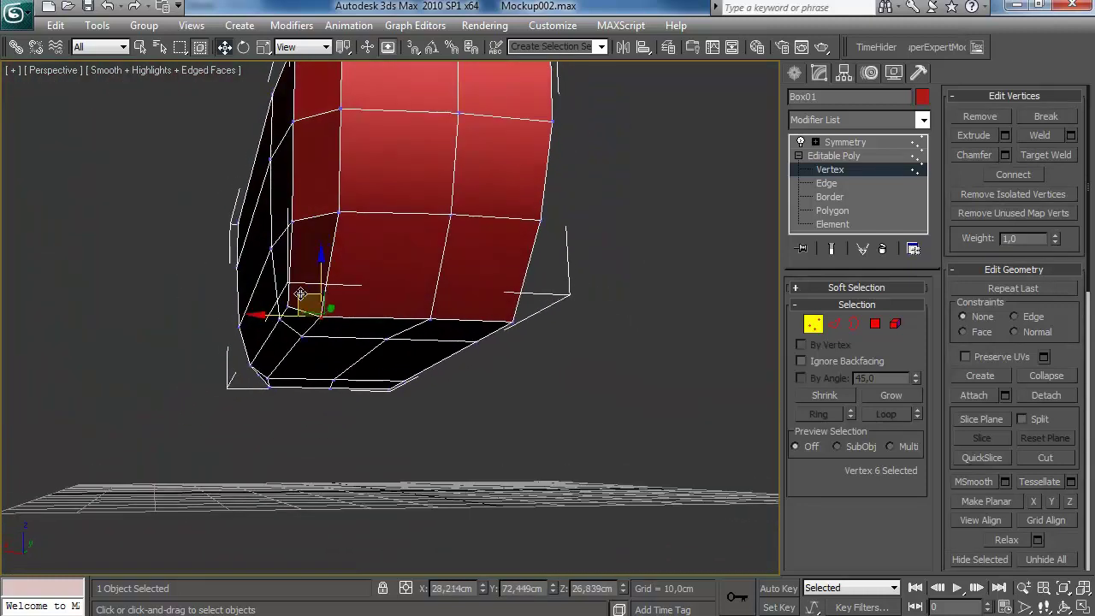
Move the lower rear corner vertex of the side about 2.2 cm along Y and 0.75 cm along Z.
alt+middle_drag(313, 279, 462, 285)
click(330, 227)
click(340, 291)
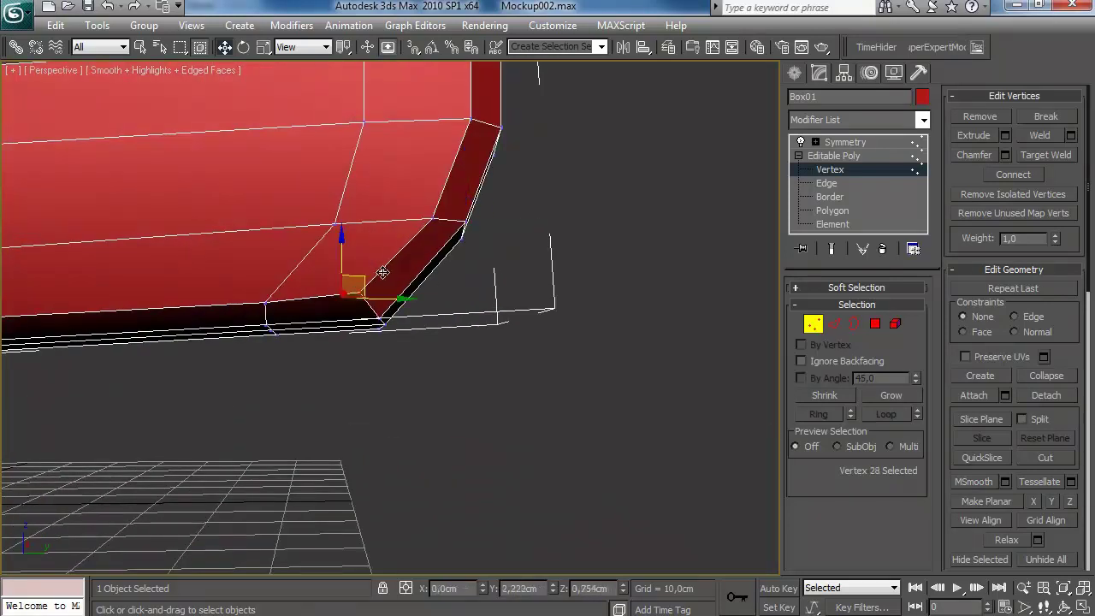
Slide the four-vertex column near the rear of the side about 2.4 cm toward the front, constrained to edges.
mouse_move(382, 259)
alt+middle_down()
mouse_move(409, 232)
mouse_move(438, 303)
alt+middle_up()
click(414, 340)
ctrl+click(444, 244)
alt+middle_drag(464, 253, 735, 295)
ctrl+drag(469, 133, 409, 191)
alt+middle_drag(416, 198, 383, 224)
drag(464, 223, 447, 232)
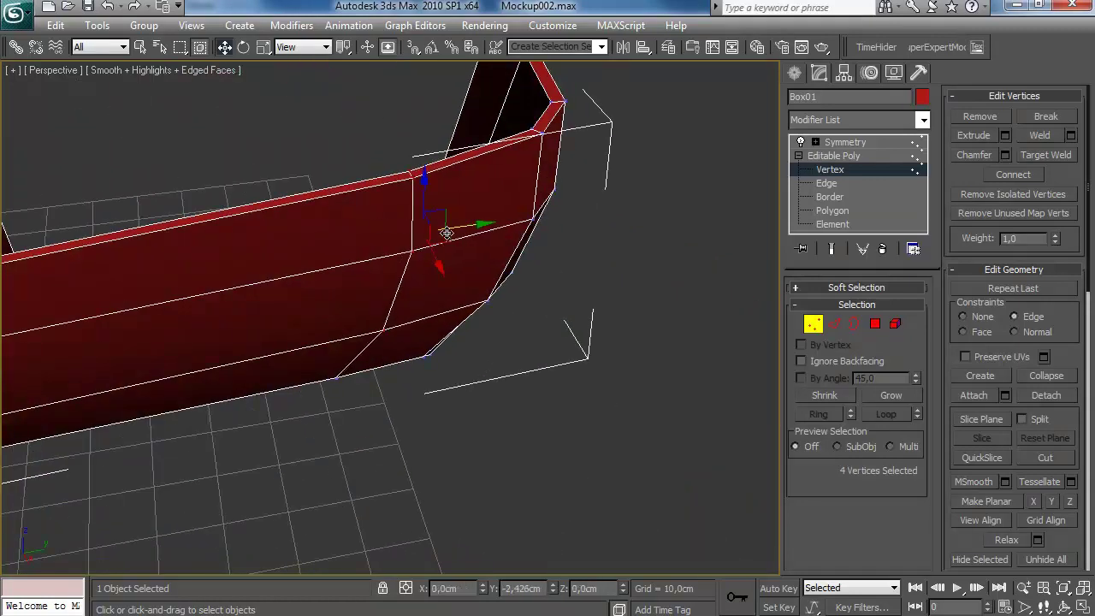
Slide the upper vertices of that rear side column further forward along their edges to straighten it.
alt+middle_drag(417, 199, 405, 173)
drag(443, 241, 426, 275)
drag(429, 201, 409, 201)
alt+middle_drag(426, 246, 428, 221)
Chamfer the three edges at the bottom rear corner of the body by 4.961 cm with one segment.
click(835, 323)
mouse_move(591, 353)
alt+middle_down()
mouse_move(570, 359)
mouse_move(578, 365)
alt+middle_up()
drag(551, 397, 438, 287)
alt+middle_drag(441, 291, 440, 317)
click(1067, 199)
click(791, 520)
click(1005, 176)
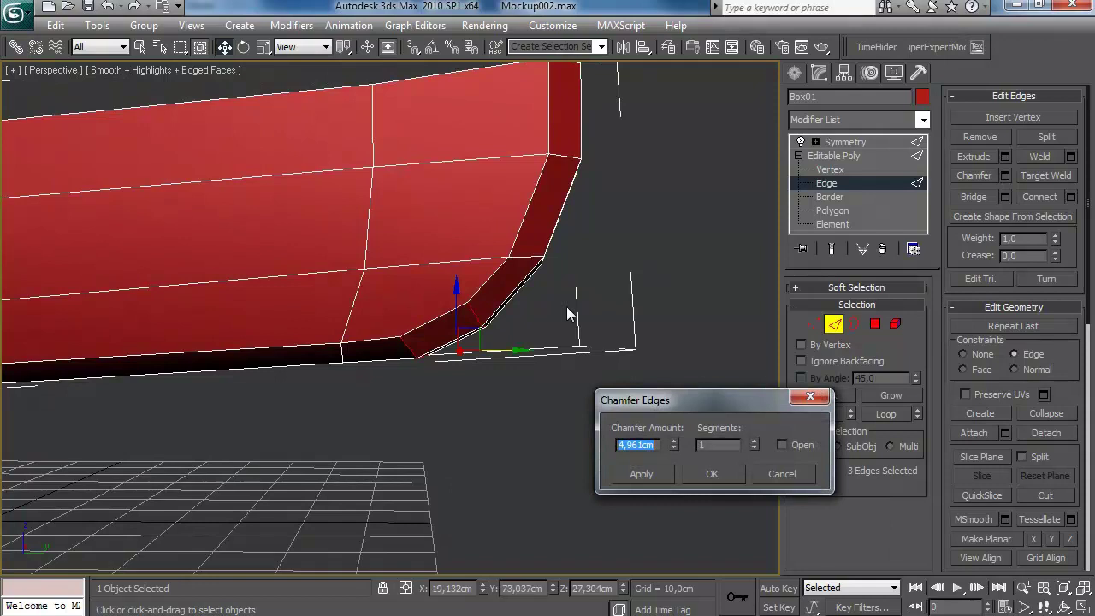
click(689, 474)
alt+middle_drag(570, 339, 519, 319)
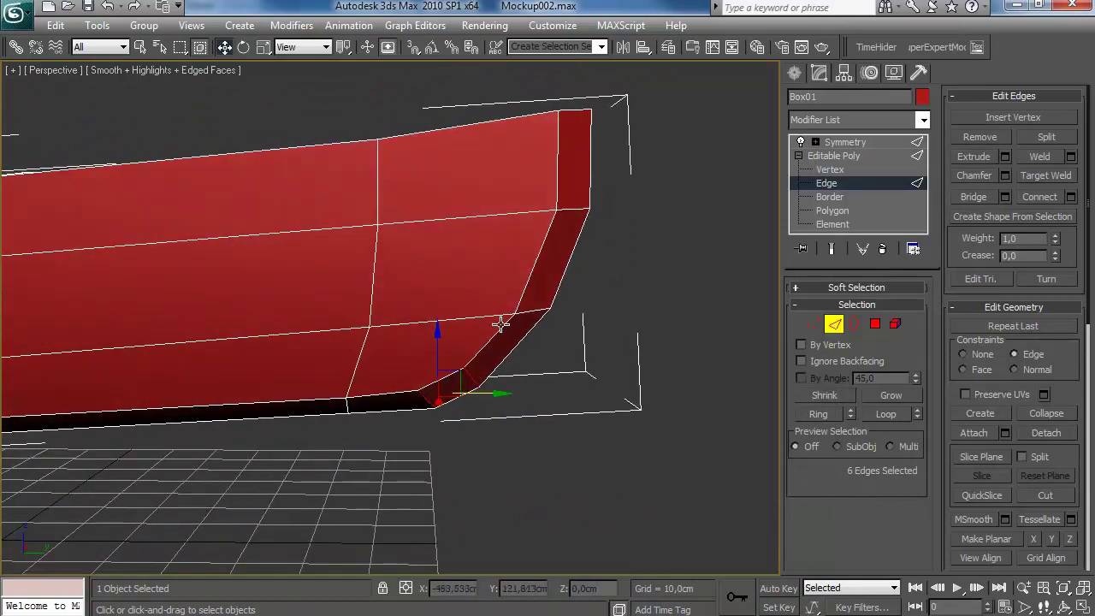
Connect the lengthwise edges of the rear side section with one segment at slide 8.
click(471, 127)
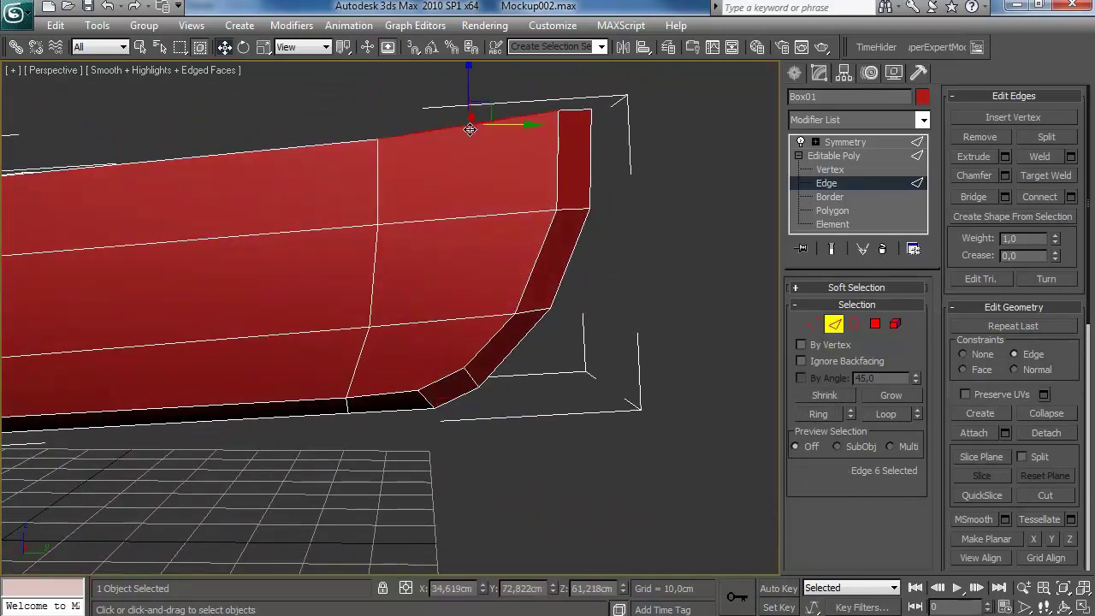
alt+middle_drag(468, 151, 724, 244)
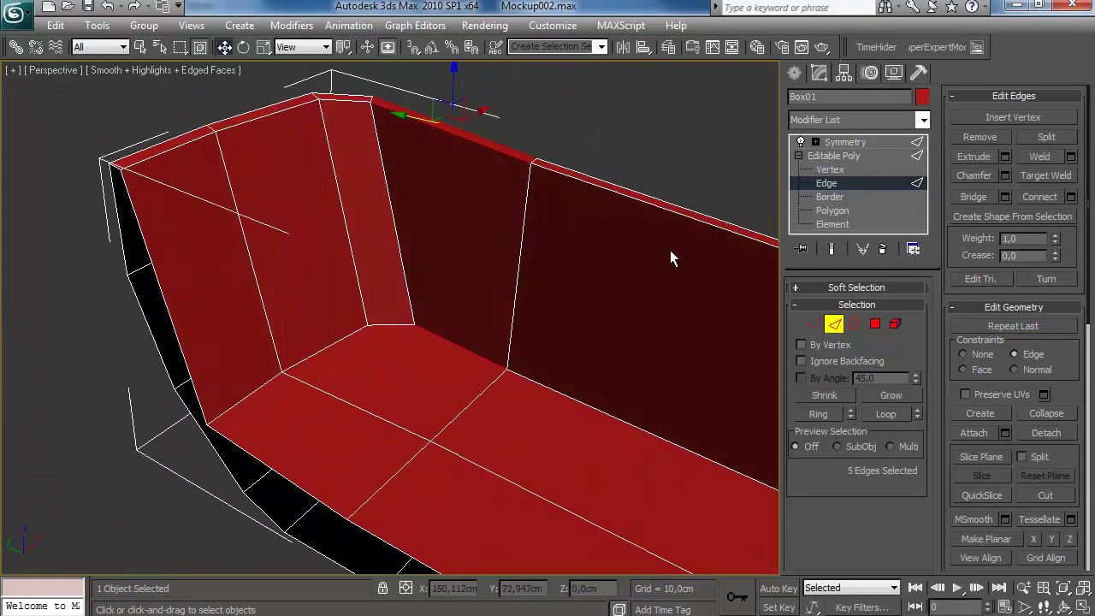
alt+middle_drag(633, 322, 426, 333)
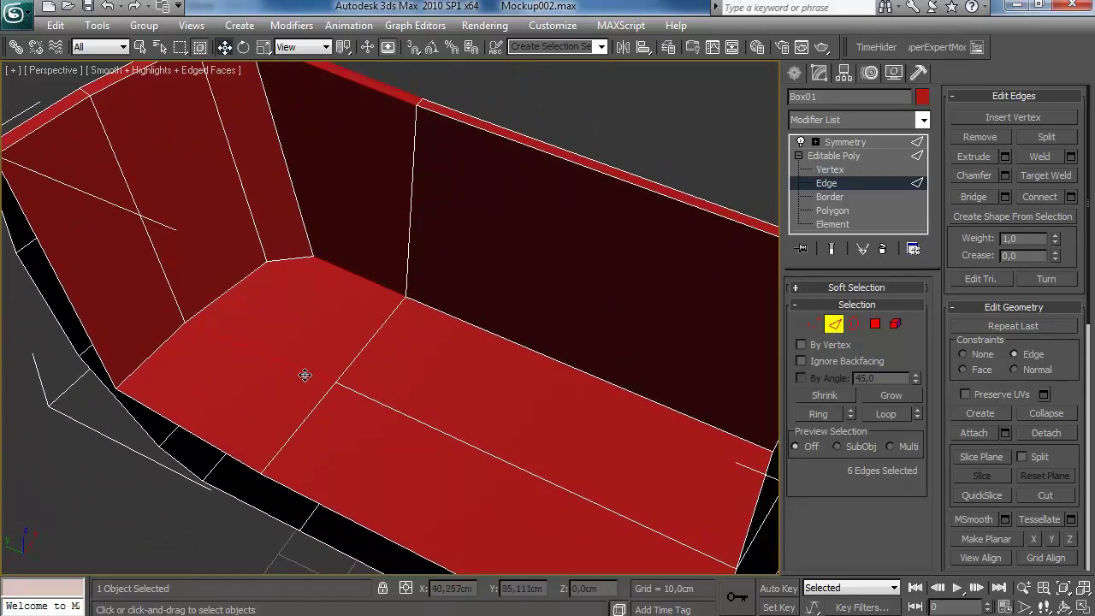
click(1074, 197)
alt+middle_drag(516, 299, 504, 357)
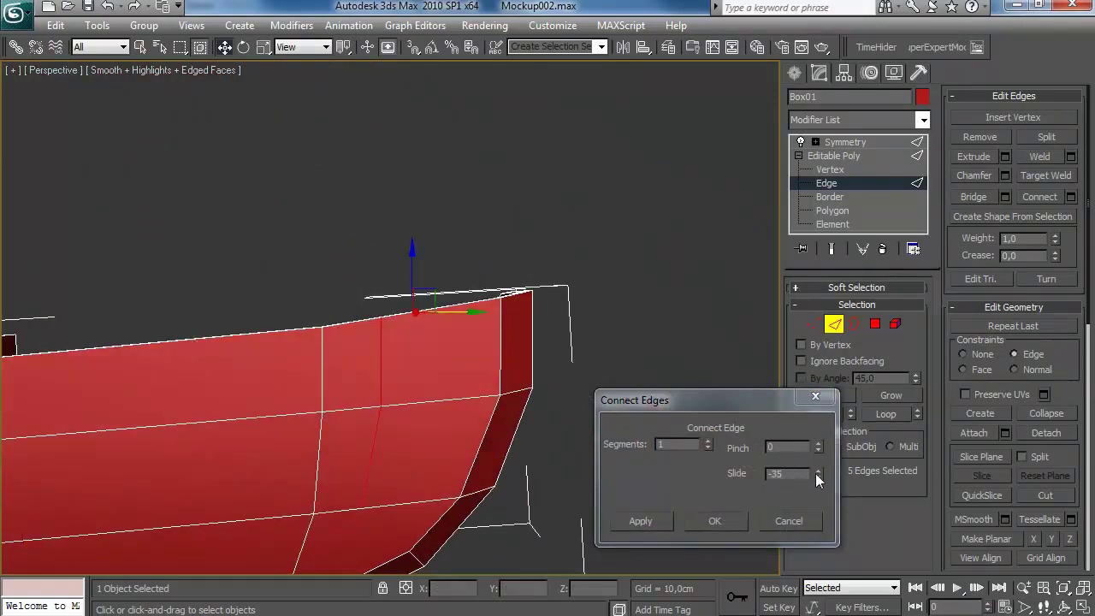
drag(814, 477, 819, 467)
click(727, 516)
Connect the lower end vertex of the new vertical edge line to the vertex at the bottom rear corner.
key(1)
middle_drag(411, 496, 372, 319)
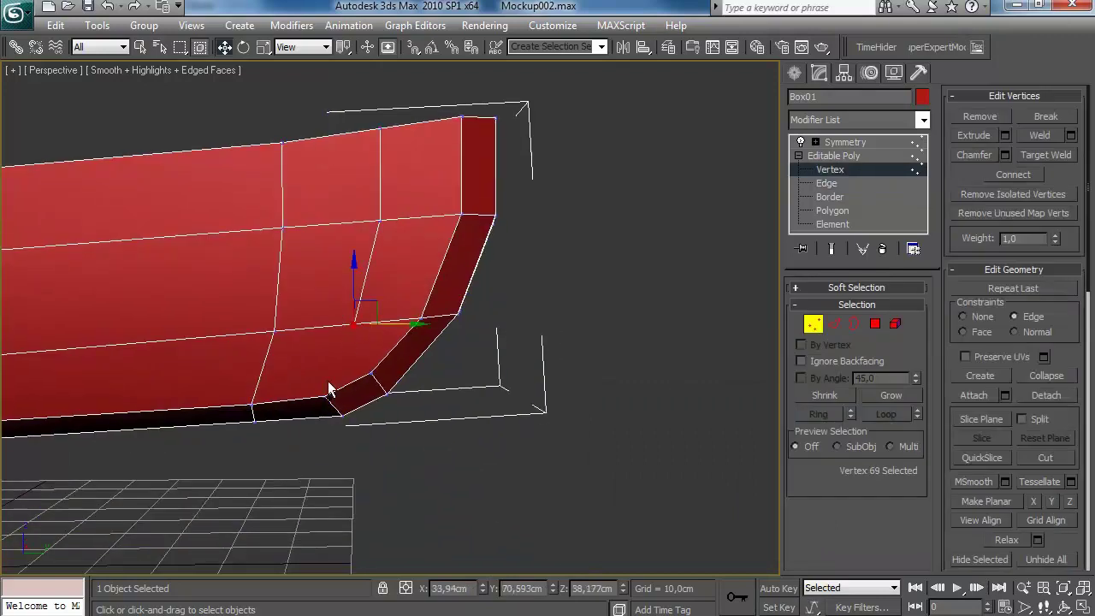
click(689, 310)
Move the four vertices of the new rear side column about 0.5 cm outward along X with the edge constraint off.
alt+middle_drag(689, 309, 554, 336)
drag(557, 288, 605, 449)
alt+middle_drag(605, 448, 515, 392)
drag(519, 391, 516, 394)
key(ctrl+z)
key(shift+x)
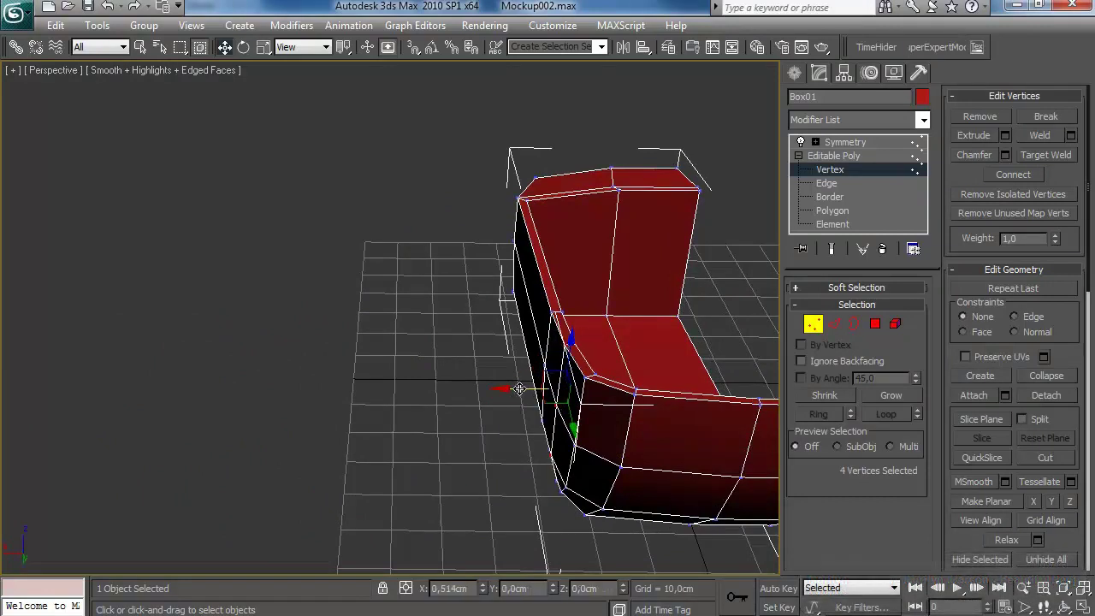
Adjust the vertex groups along the rear corner to round the transition between the side and the back.
alt+middle_drag(525, 384, 224, 248)
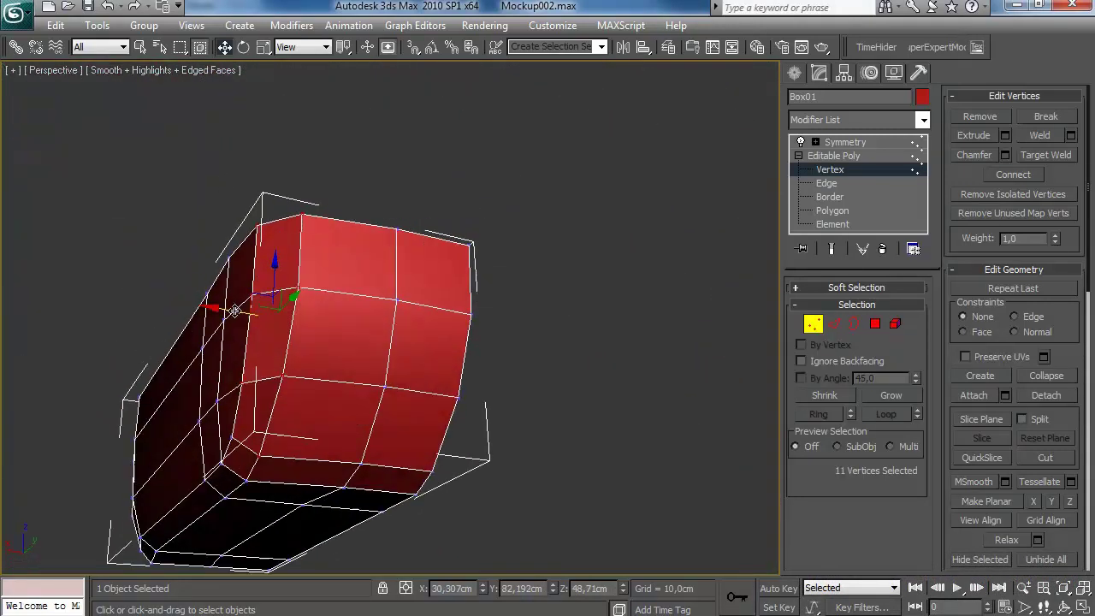
alt+middle_drag(283, 413, 238, 421)
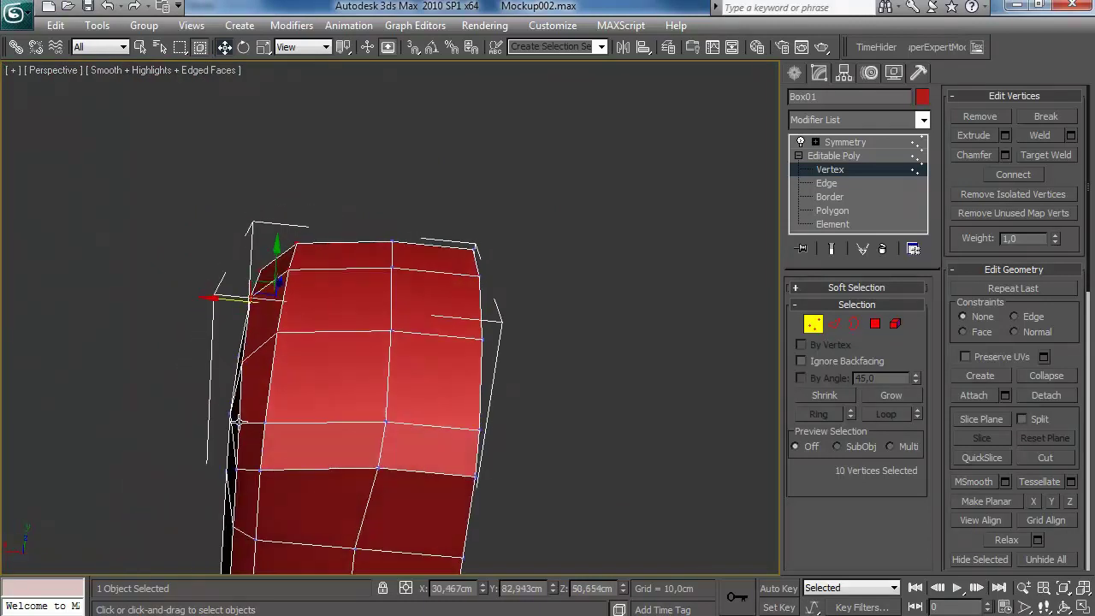
alt+middle_drag(222, 318, 406, 341)
click(407, 322)
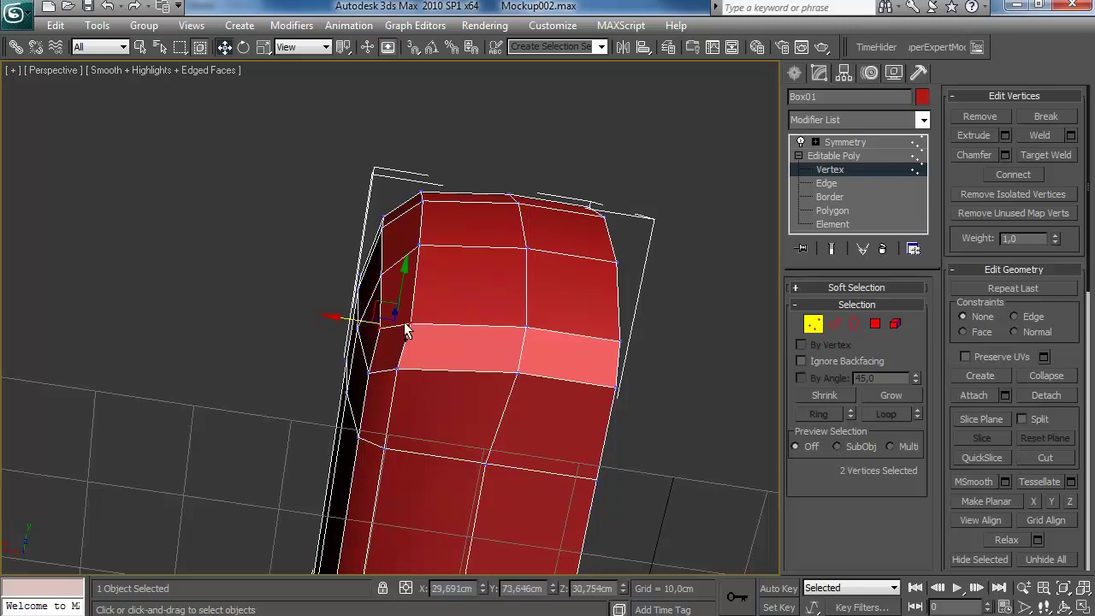
click(460, 290)
alt+middle_drag(459, 289, 525, 328)
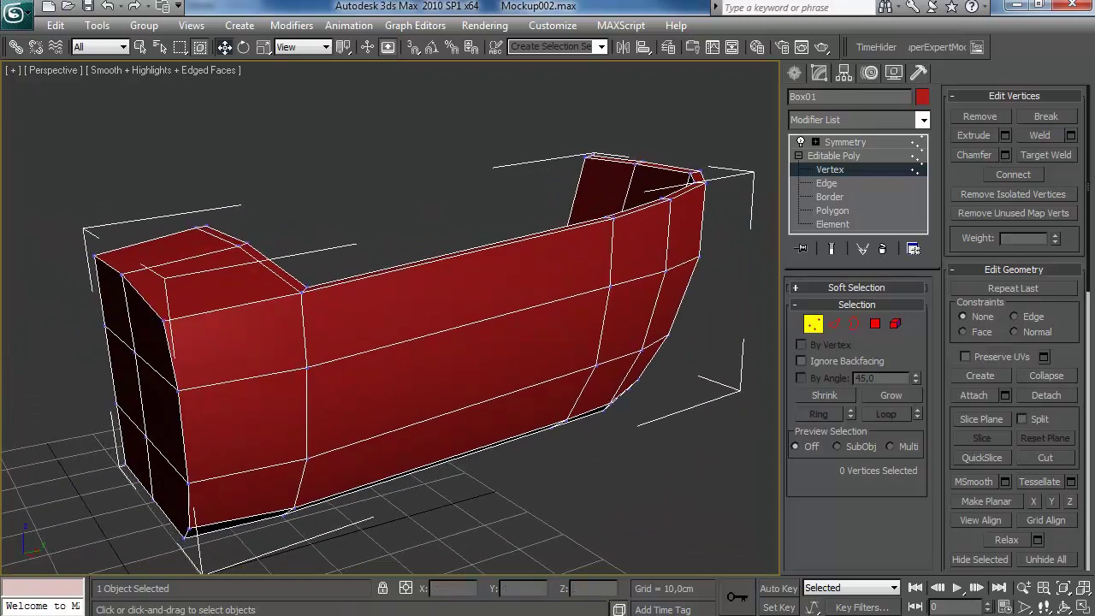
Switch to Windows Photo Viewer and browse the hot rod reference photos to examine the body shape.
key(alt+Tab)
key(Right)
key(Right)
key(Right)
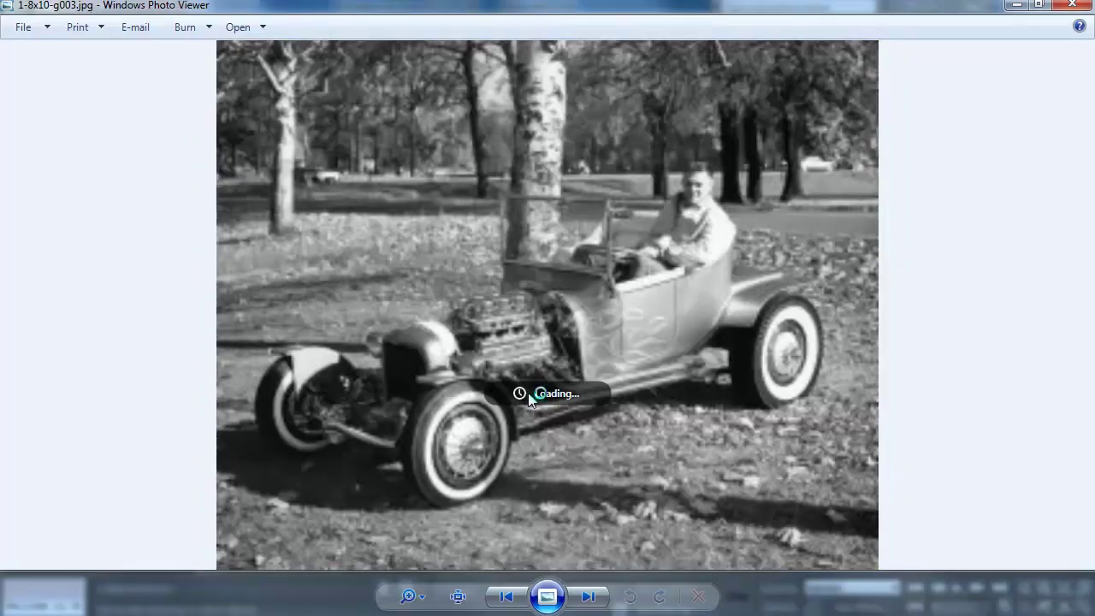
scroll(515, 411, down, 4)
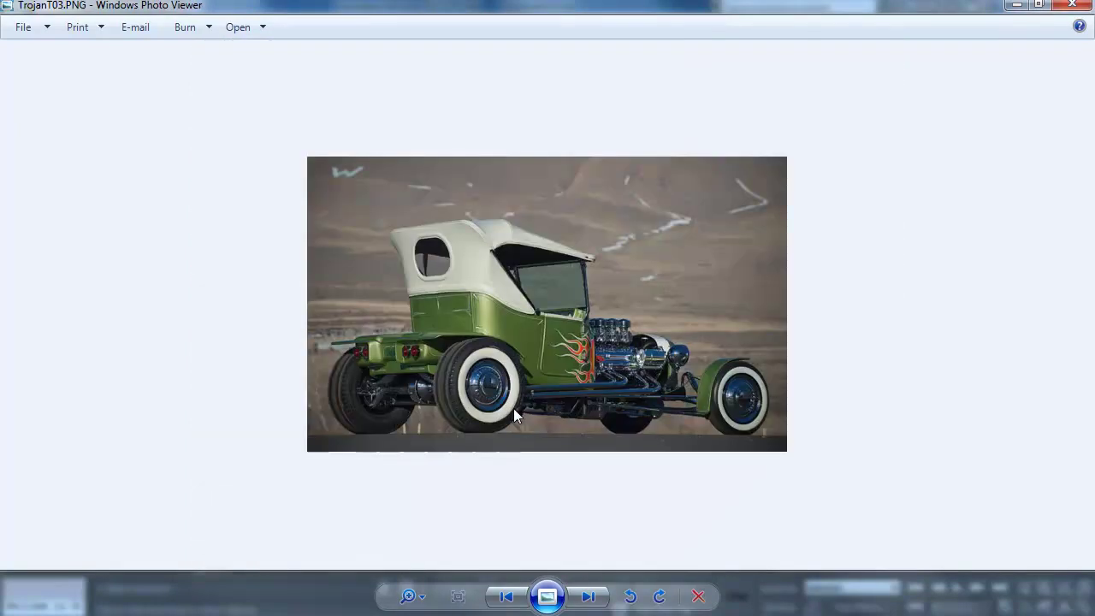
scroll(512, 410, down, 4)
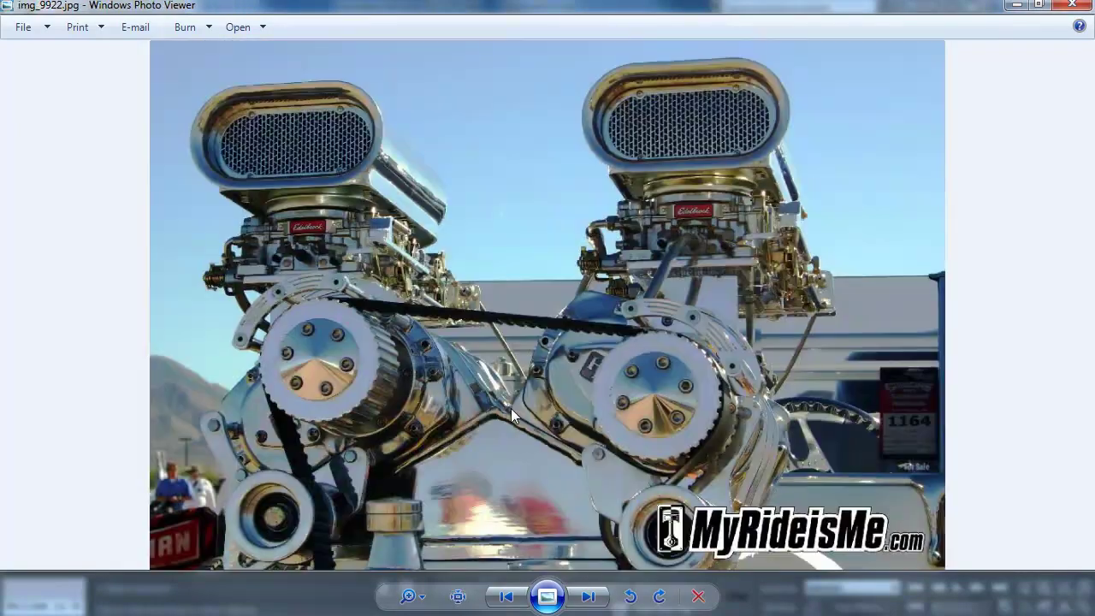
scroll(510, 416, down, 4)
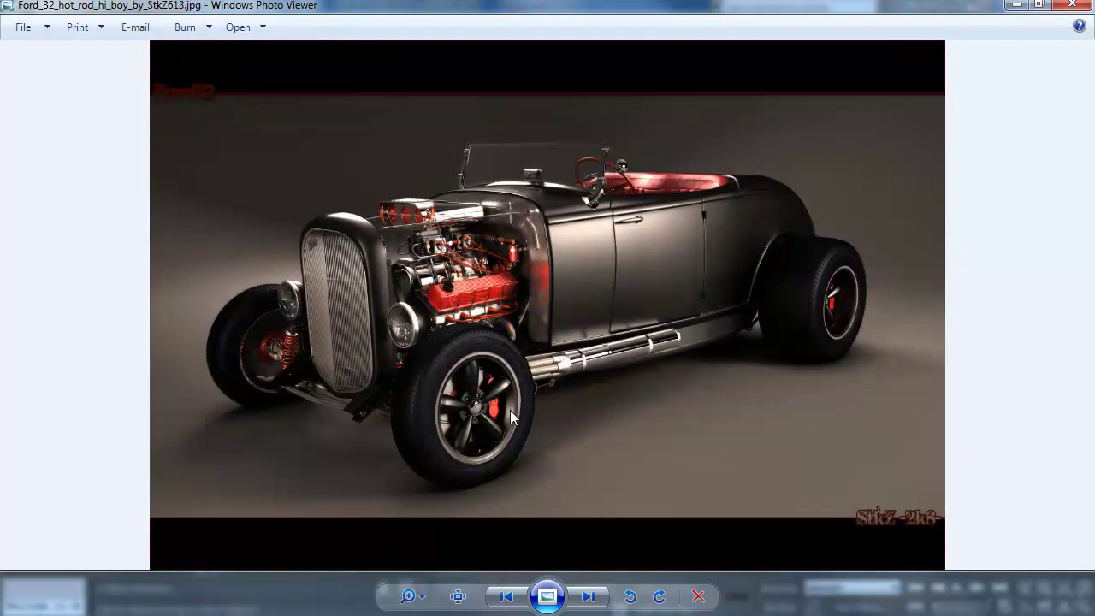
scroll(509, 411, down, 1)
scroll(510, 415, up, 1)
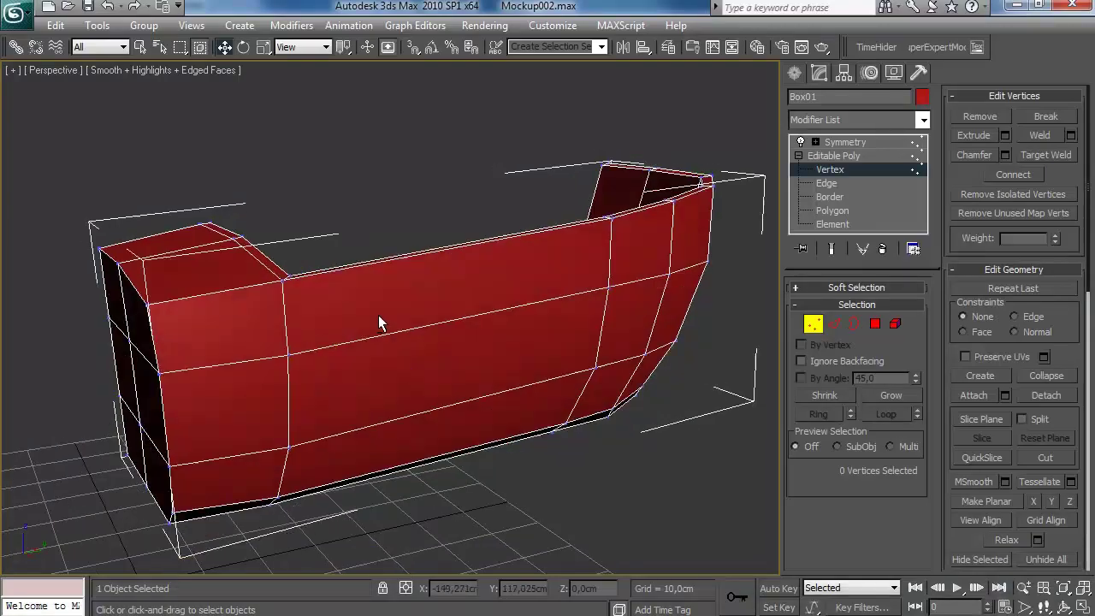
Select the four cabin floor polygons, grow the selection over the inner walls, and delete these interior polygons.
alt+middle_drag(379, 315, 599, 308)
click(875, 324)
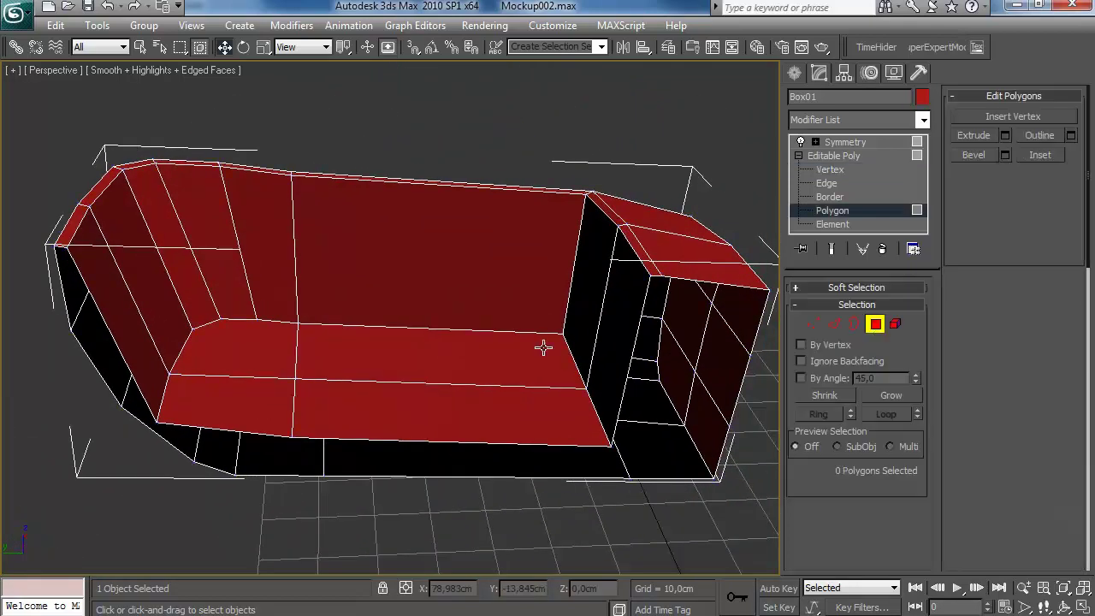
click(252, 398)
ctrl+click(240, 351)
ctrl+click(350, 345)
ctrl+click(353, 399)
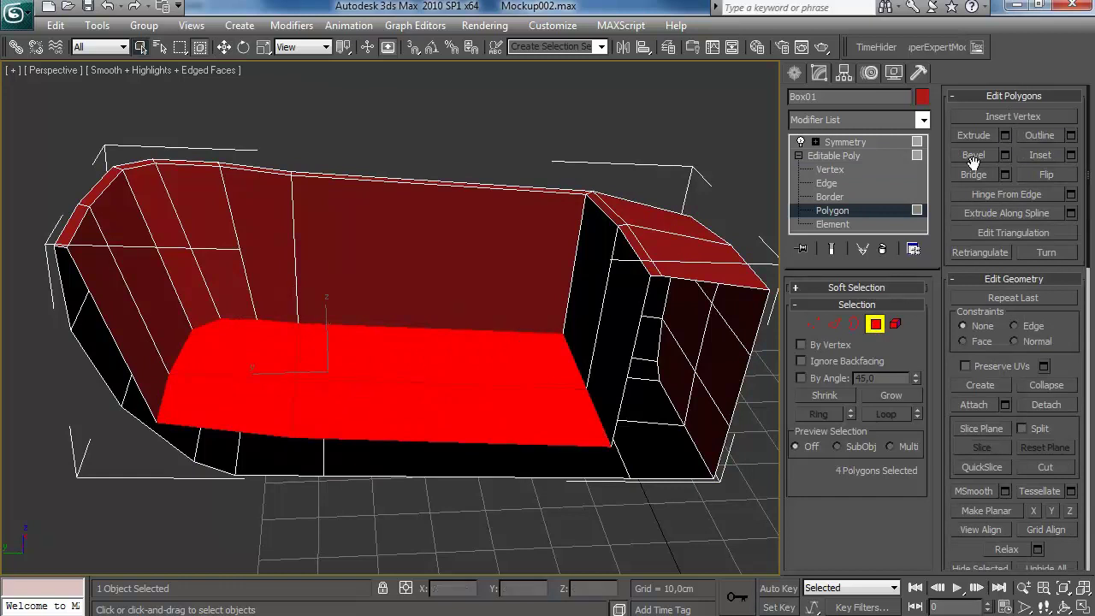
click(900, 397)
click(894, 394)
alt+middle_drag(587, 374, 249, 267)
key(Delete)
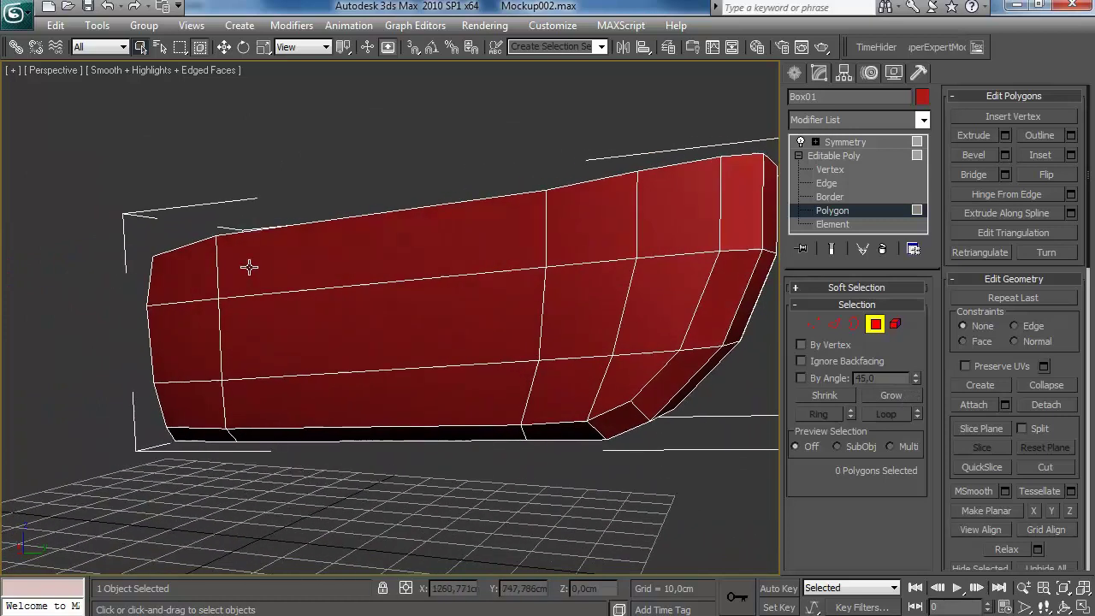
Connect the ring of ten vertical edges along the body's upper row with one segment and adjust its slide.
click(834, 326)
key(alt+r)
alt+middle_drag(355, 306, 479, 349)
alt+middle_drag(271, 364, 229, 310)
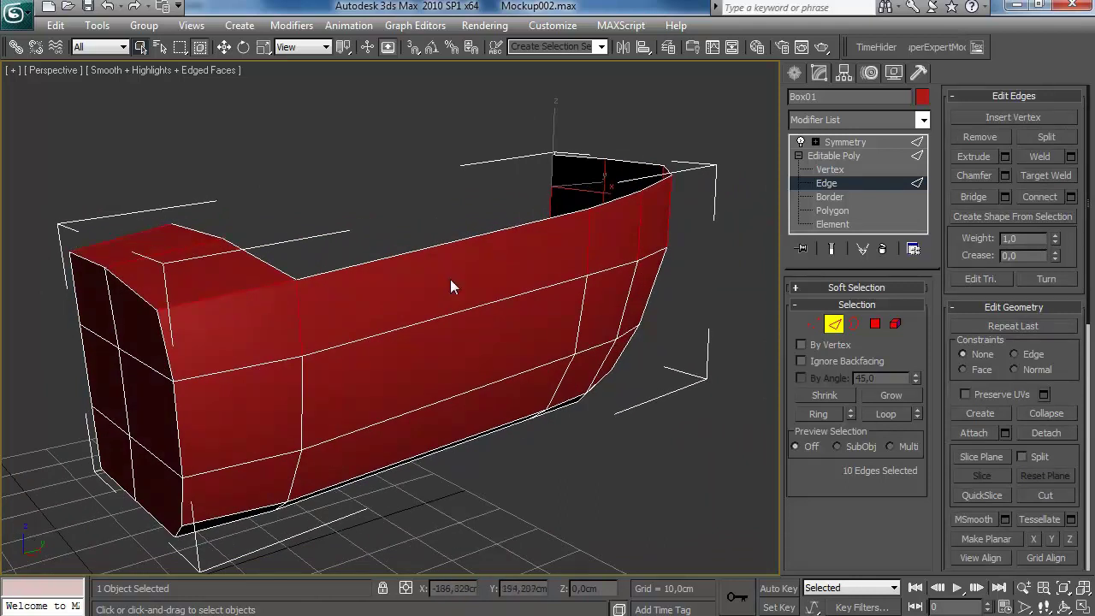
click(1071, 197)
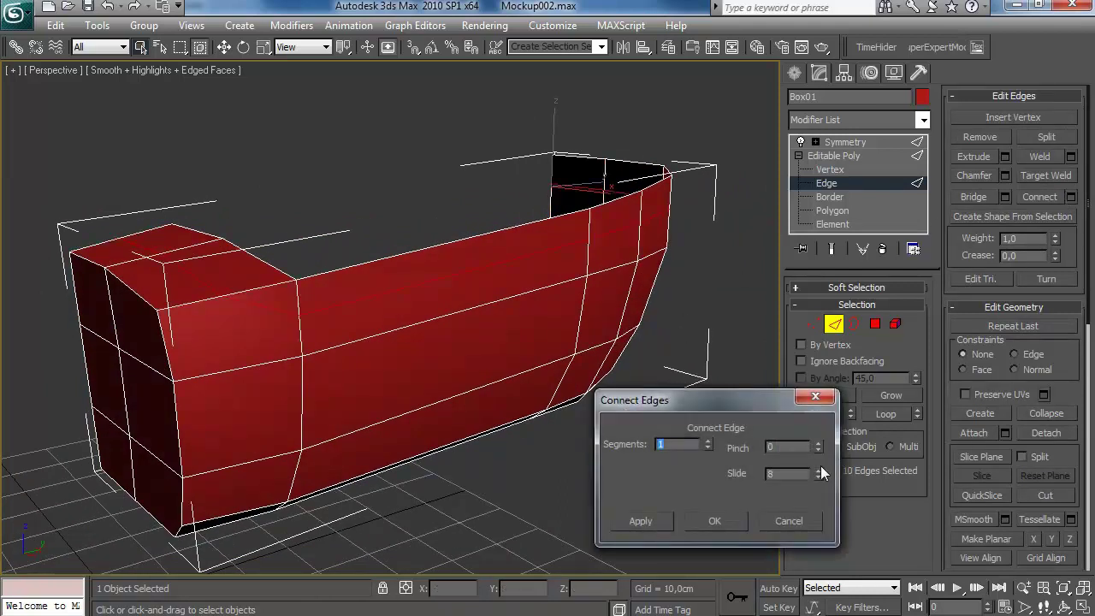
drag(820, 478, 819, 482)
click(714, 519)
middle_drag(379, 323, 382, 364)
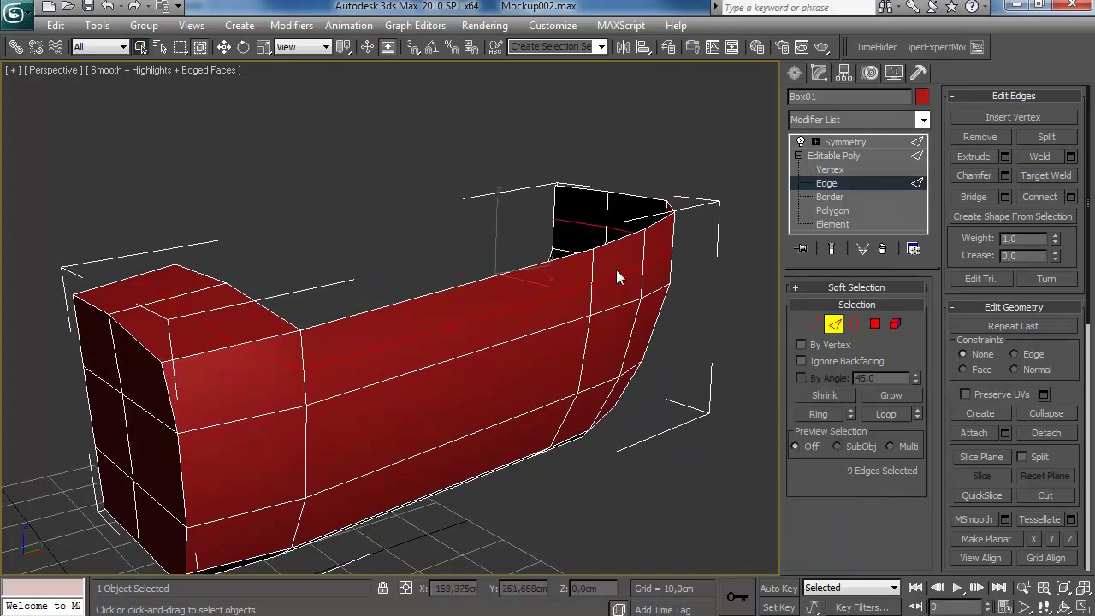
Select the three vertices along the cowl deck's edge beside the cabin opening and raise them.
click(818, 325)
alt+middle_drag(469, 349, 309, 257)
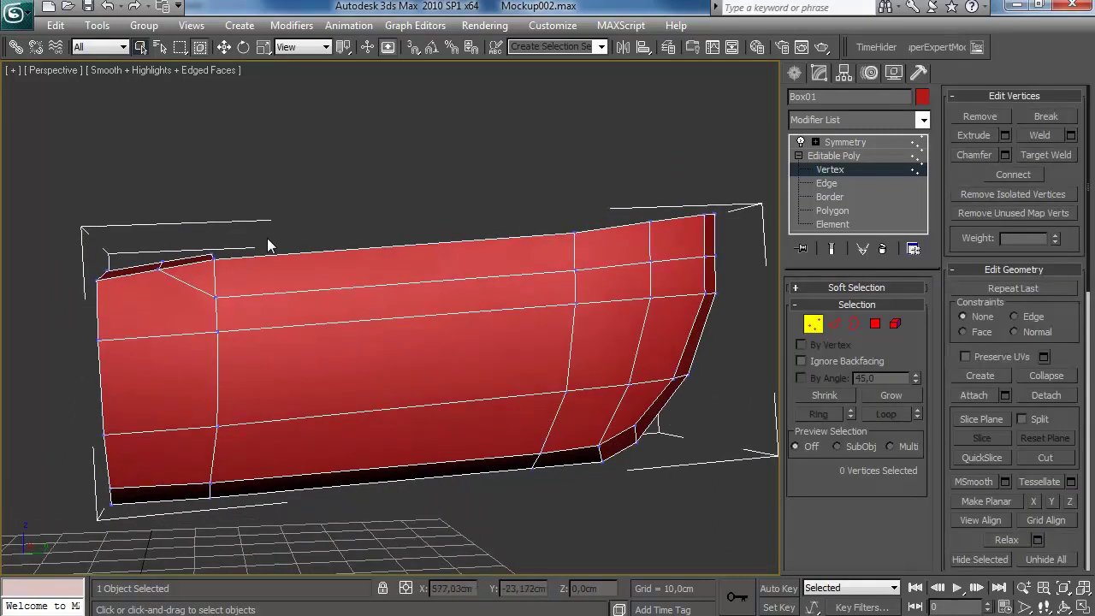
drag(205, 279, 203, 273)
scroll(325, 299, up, 5)
key(w)
drag(271, 241, 272, 226)
scroll(496, 244, down, 5)
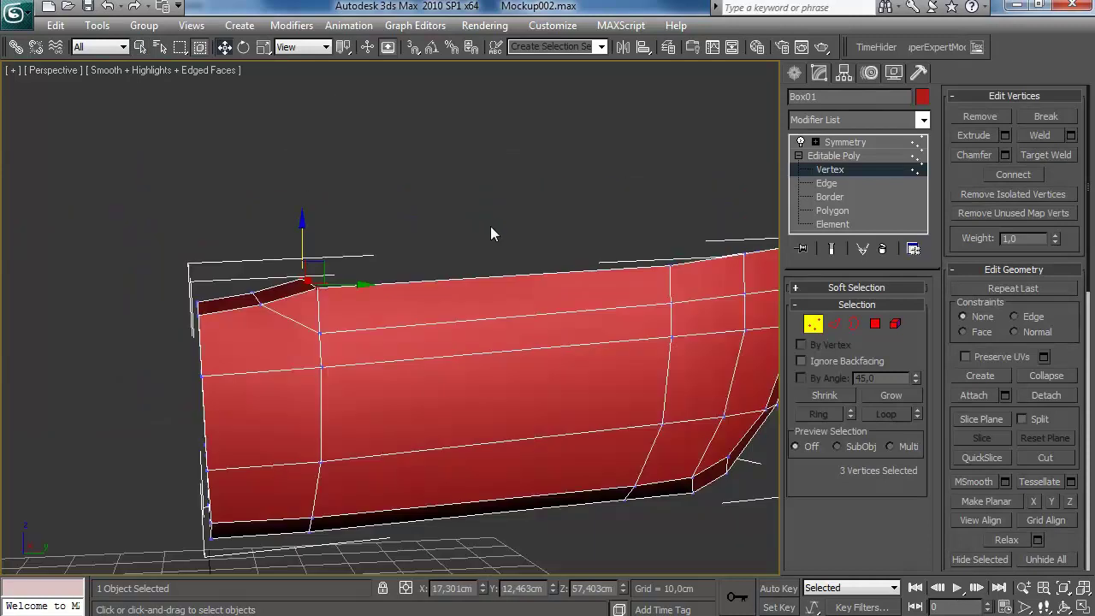
Adjust the cowl deck's outer corner vertex and lower its middle row of three vertices slightly.
alt+middle_drag(535, 279, 591, 271)
scroll(521, 276, up, 4)
drag(506, 213, 424, 300)
click(407, 296)
alt+middle_drag(409, 299, 374, 259)
scroll(476, 214, down, 5)
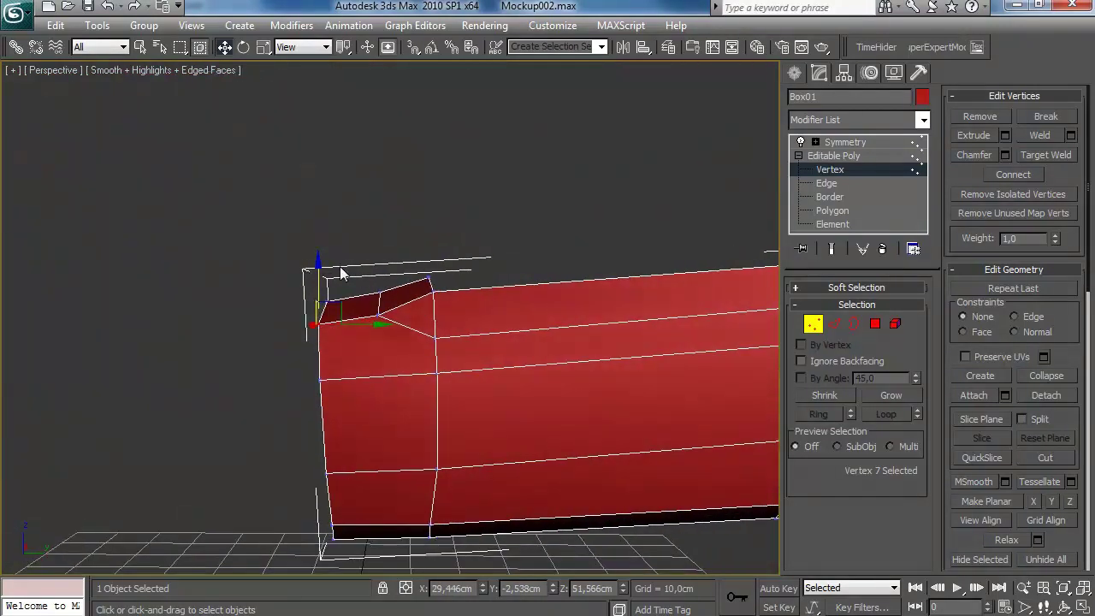
drag(372, 262, 396, 325)
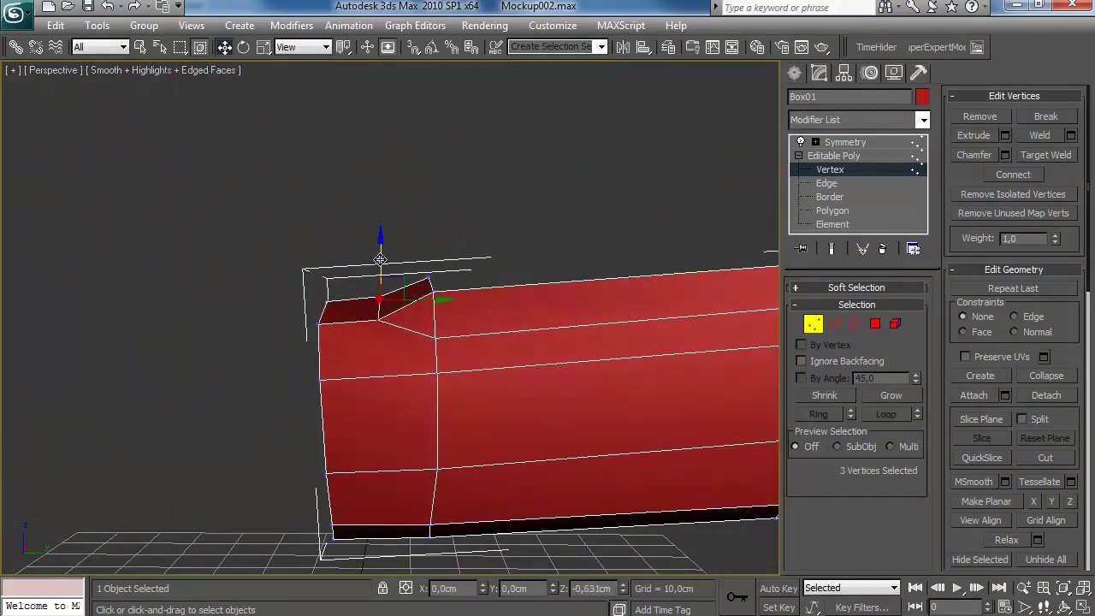
alt+middle_drag(428, 277, 425, 339)
Connect the five-edge ring across the cowl's end face and deck with one segment and a slide of 19.
click(835, 323)
click(232, 502)
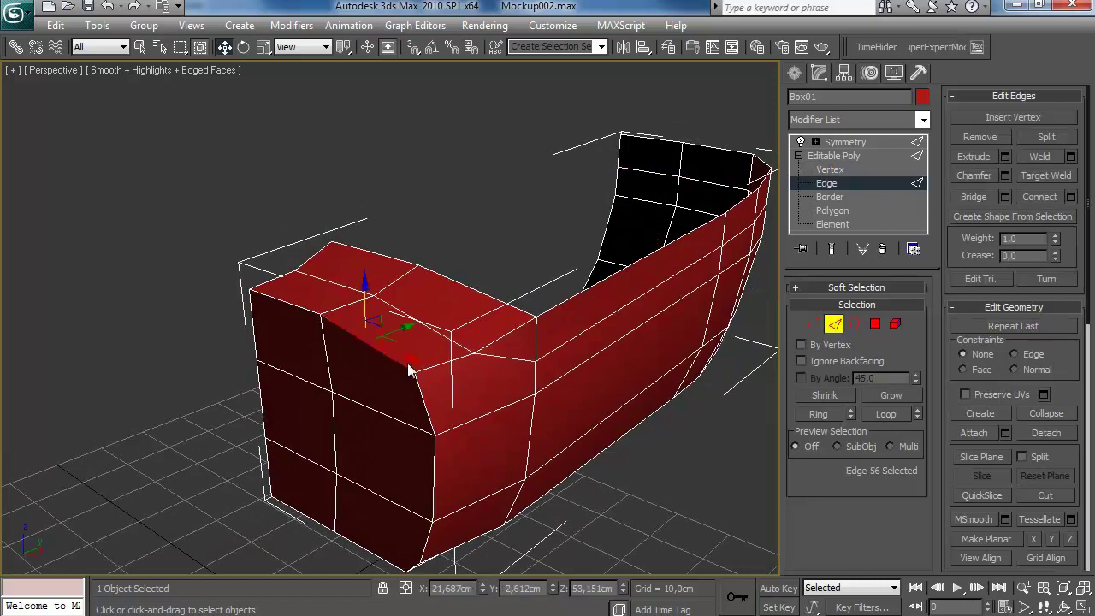
alt+middle_drag(649, 348, 653, 325)
click(1072, 197)
alt+middle_drag(429, 331, 547, 342)
drag(818, 475, 822, 437)
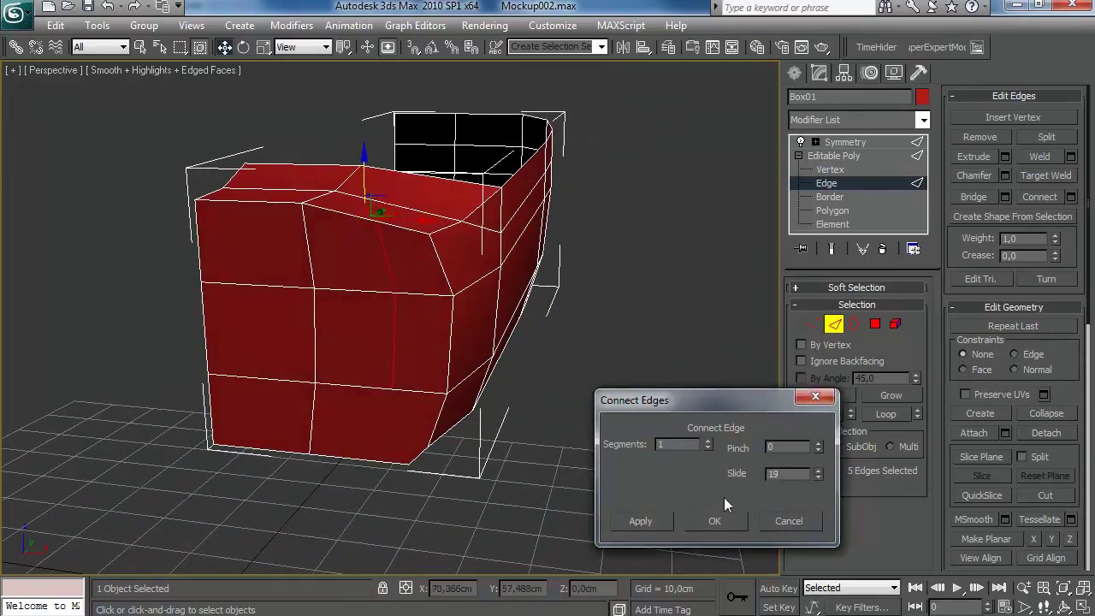
click(715, 521)
Select the new loop's upper vertices across the cowl deck and raise them to round the top.
click(814, 325)
alt+middle_drag(582, 315, 458, 259)
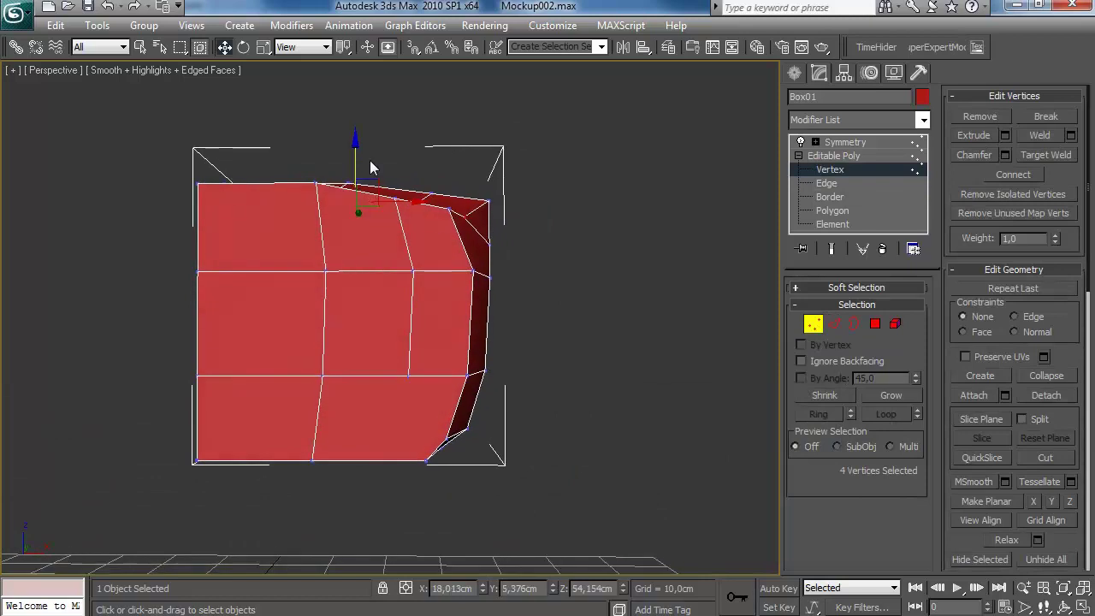
drag(405, 182, 441, 218)
alt+middle_drag(441, 217, 414, 255)
drag(435, 178, 437, 174)
Select the three vertices along the cowl's upper outer corner and shift them slightly outward in X.
click(450, 221)
click(391, 211)
ctrl+click(415, 201)
ctrl+click(442, 176)
drag(440, 178, 448, 177)
click(576, 248)
alt+middle_drag(576, 248, 427, 329)
scroll(427, 322, up, 5)
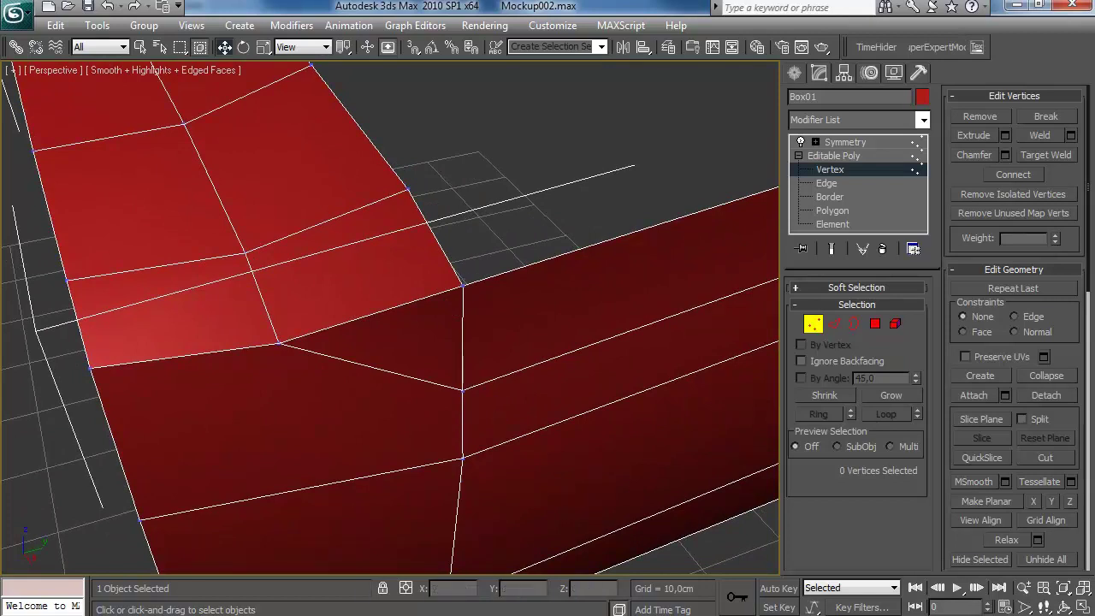
key(alt+Tab)
key(alt+Tab)
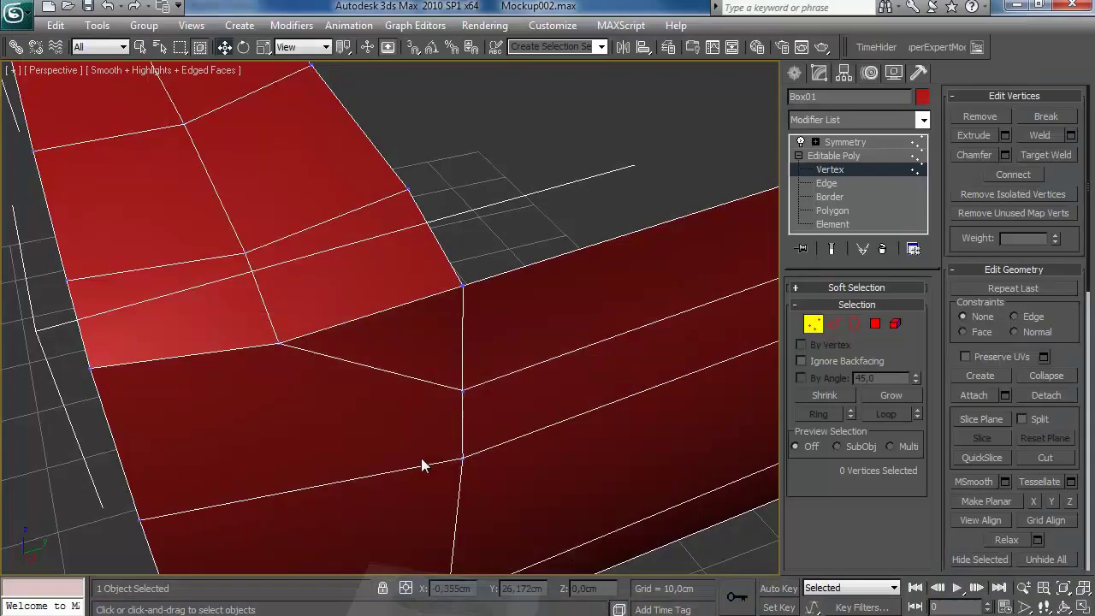
alt+middle_drag(457, 340, 469, 303)
scroll(514, 277, down, 10)
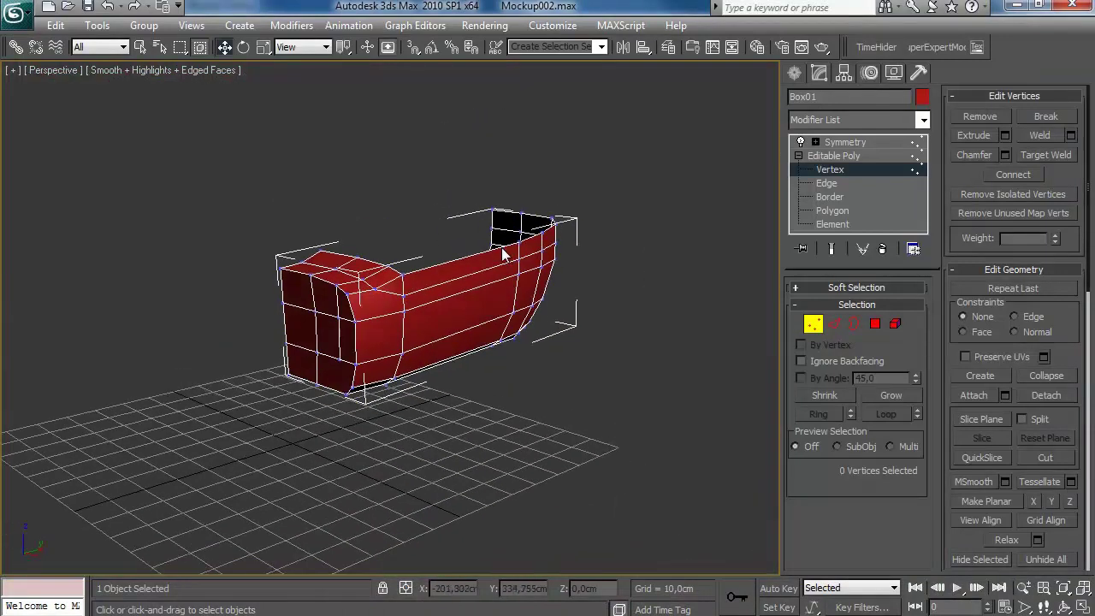
Select the two vertices on the cowl's cabin-side edge and snap their height to that edge's centre vertex.
alt+middle_drag(504, 254, 597, 306)
scroll(537, 284, up, 6)
scroll(527, 287, down, 2)
drag(610, 253, 691, 231)
alt+middle_drag(595, 260, 683, 208)
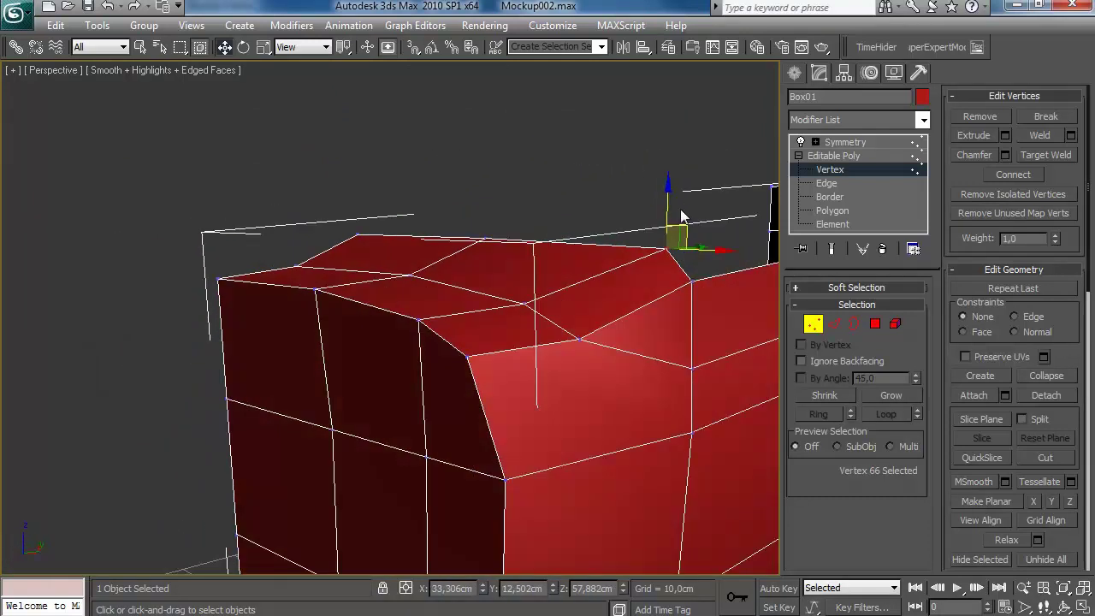
click(668, 274)
drag(666, 249, 484, 220)
ctrl+click(485, 239)
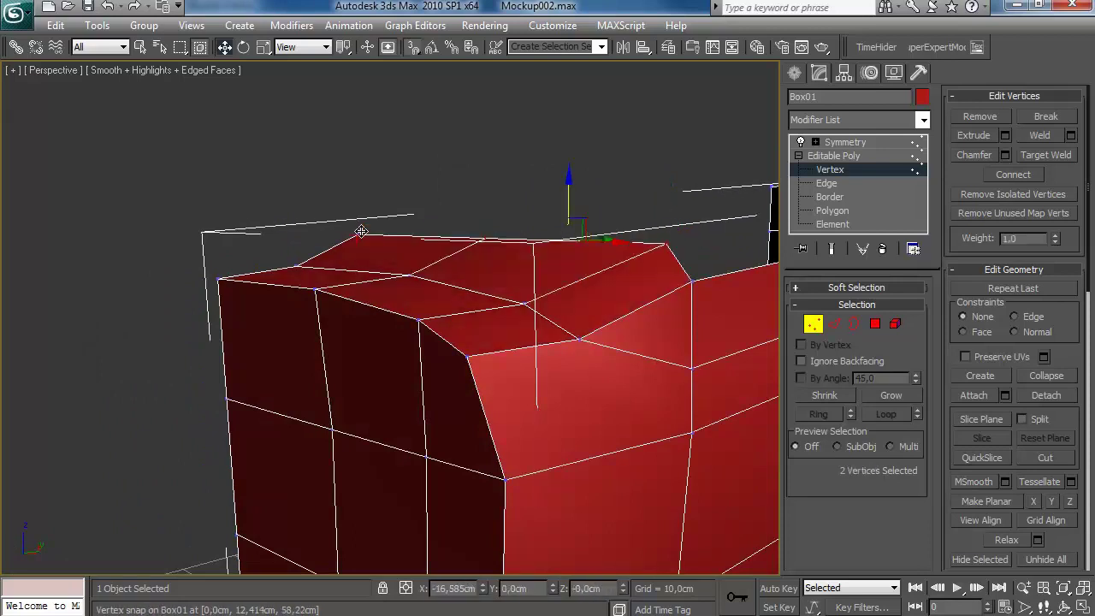
key(s)
click(492, 215)
Move the cowl's two upper outer corner vertices outward and down to round the shoulder.
alt+middle_drag(505, 219, 456, 281)
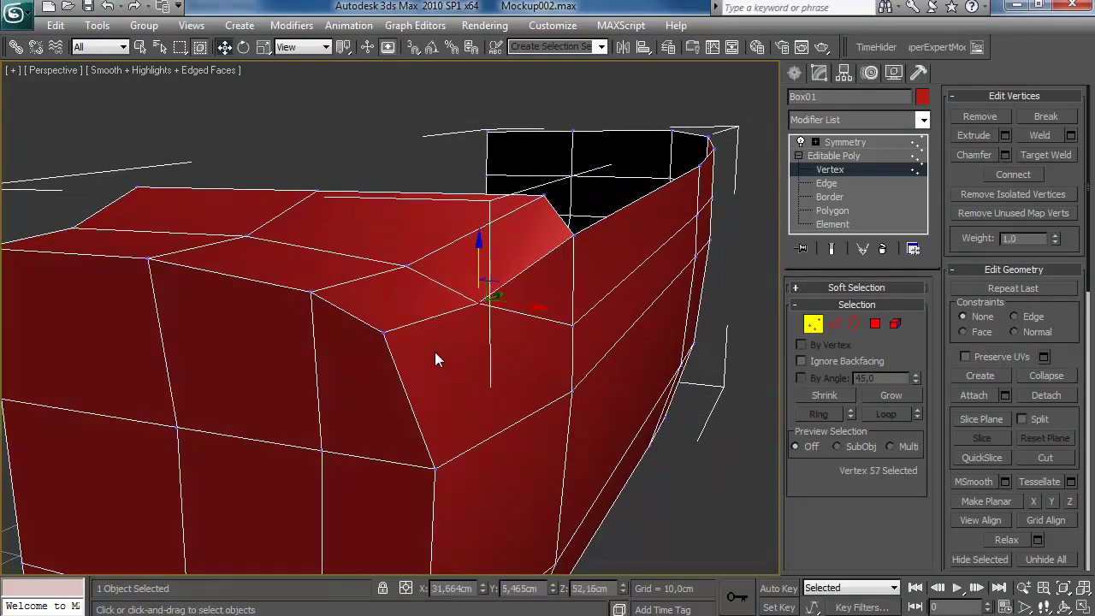
drag(498, 283, 509, 301)
click(399, 343)
drag(399, 342, 413, 383)
Connect the five-edge ring at the cowl's upper outer corner with one segment.
click(834, 324)
click(367, 342)
ctrl+click(457, 296)
ctrl+click(559, 221)
alt+middle_drag(449, 371, 462, 337)
key(alt+r)
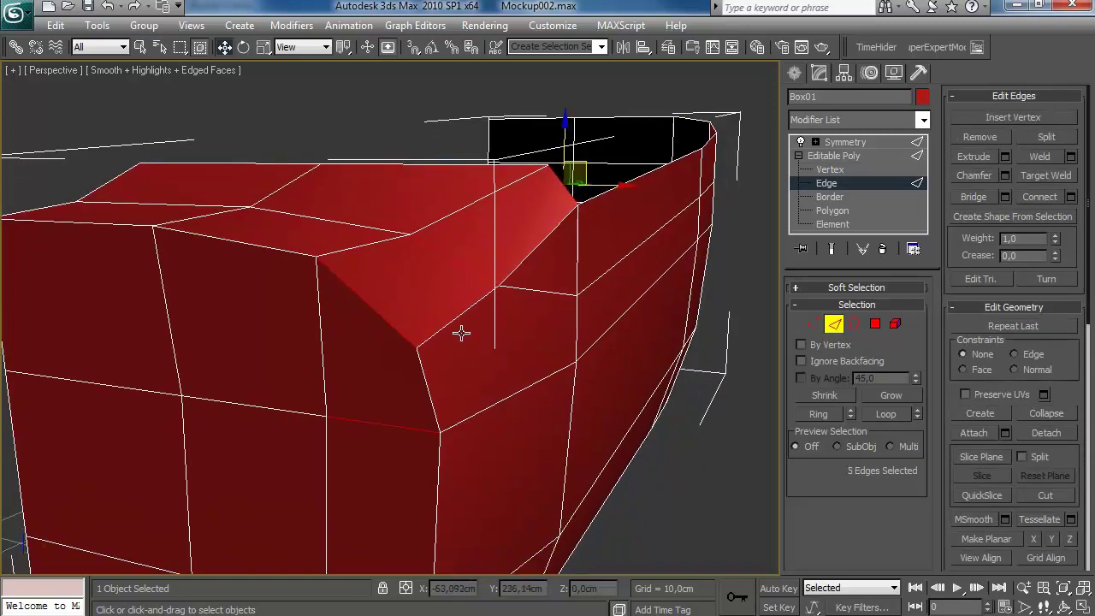
scroll(462, 324, down, 3)
alt+middle_drag(467, 286, 484, 288)
click(1071, 197)
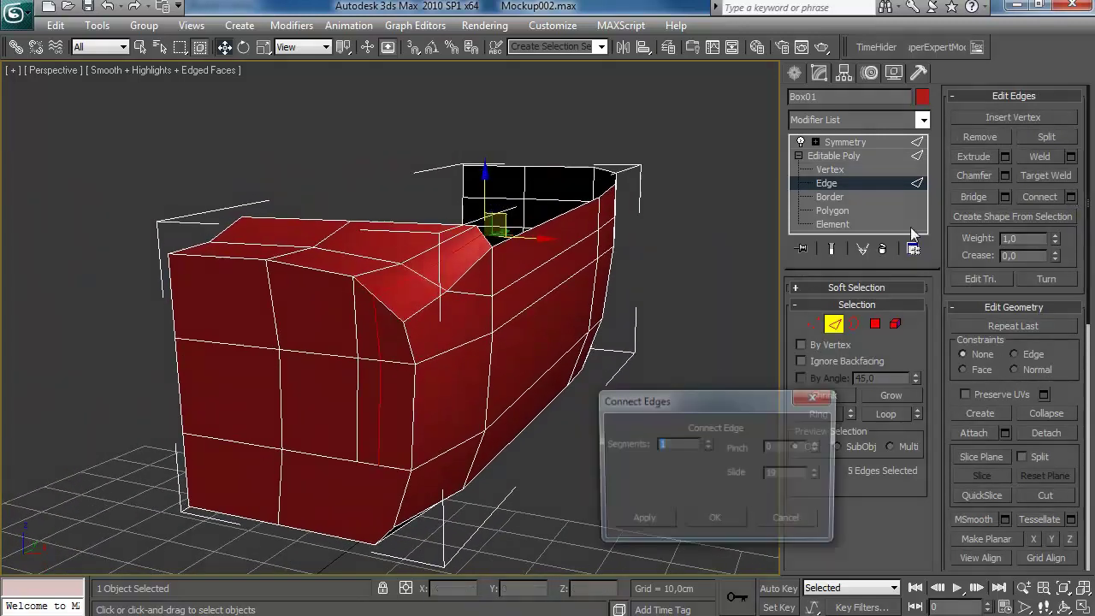
click(741, 524)
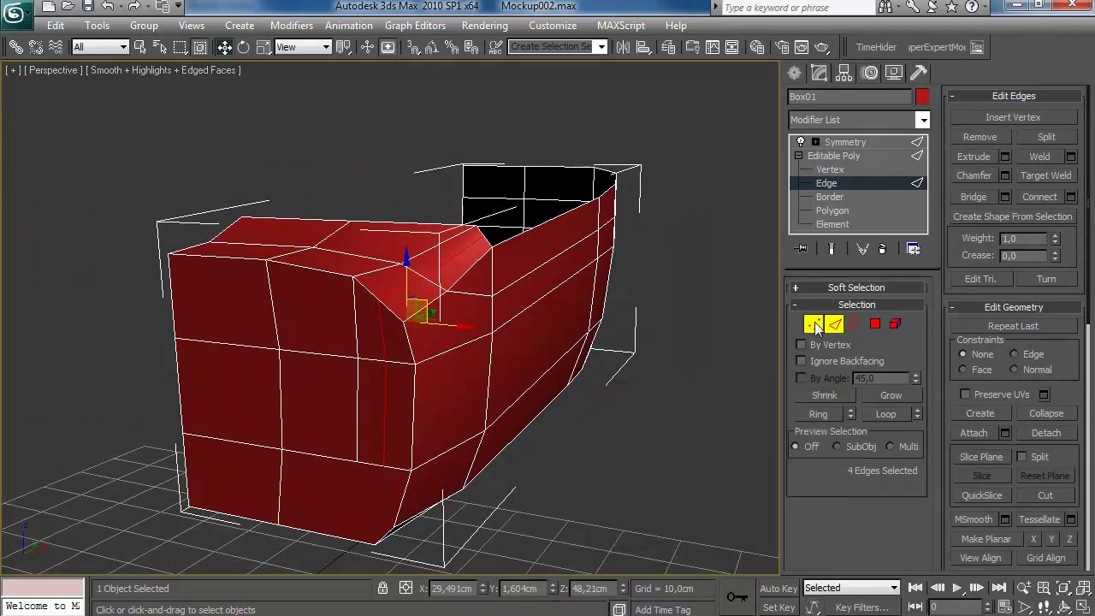
Move the new loop's vertices from the cabin edge to the end face outward and up to curve the shoulder.
key(1)
scroll(525, 289, up, 3)
click(577, 199)
drag(596, 177, 601, 169)
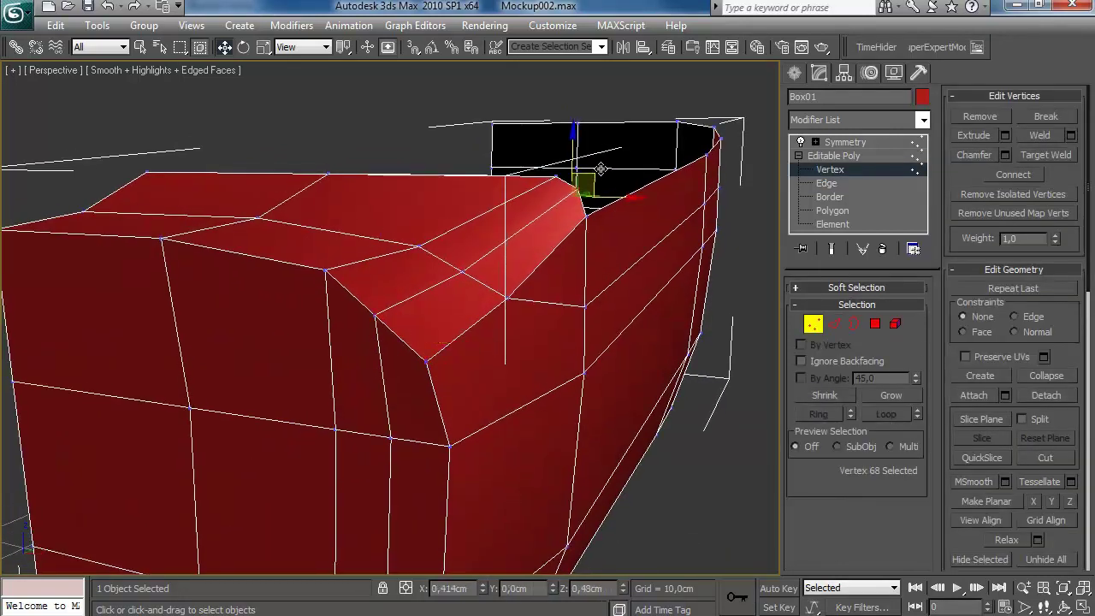
drag(463, 272, 470, 264)
drag(377, 314, 394, 302)
drag(322, 269, 337, 271)
middle_drag(383, 346, 409, 259)
scroll(409, 258, down, 4)
alt+middle_drag(471, 245, 377, 307)
drag(351, 295, 399, 266)
Connect the ring of lengthwise edges around the cowl with one segment and adjust its slide.
alt+middle_drag(413, 291, 420, 308)
click(840, 322)
click(362, 332)
click(822, 415)
double_click(384, 395)
click(1071, 196)
drag(818, 473, 824, 437)
click(718, 520)
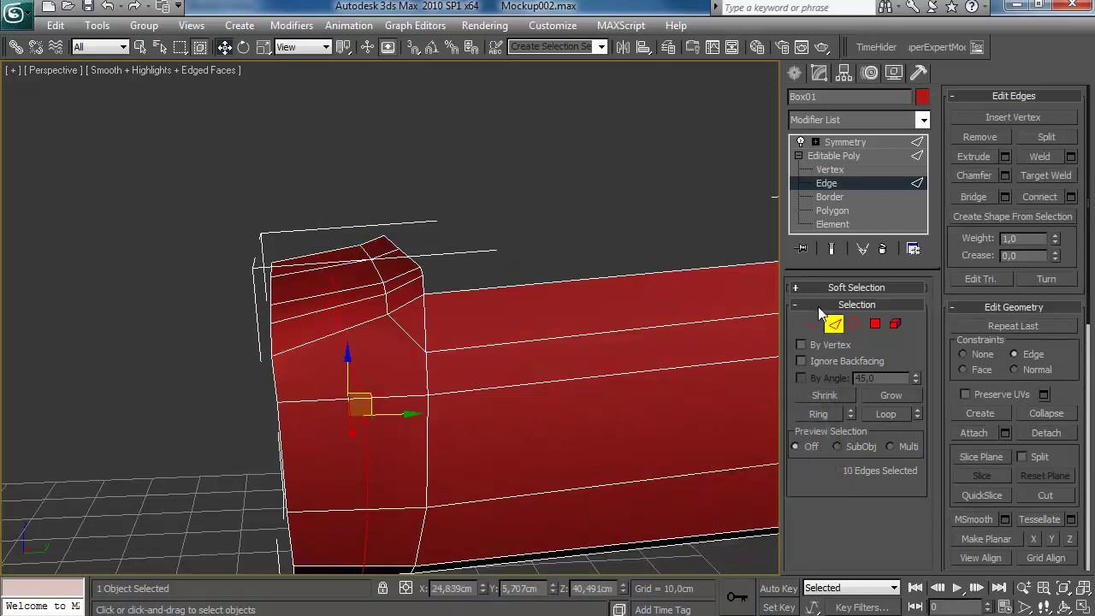
Turn off the edge constraint and move the new loop's upper vertices to soften the cowl's profile.
click(812, 323)
alt+middle_drag(392, 326, 387, 310)
click(319, 248)
drag(352, 313, 354, 314)
key(shift+x)
drag(332, 242, 332, 250)
alt+middle_drag(332, 250, 408, 276)
click(397, 301)
drag(397, 301, 397, 310)
Fine-tune the cowl deck vertices near the cabin opening to smooth the rise toward its edge.
click(388, 273)
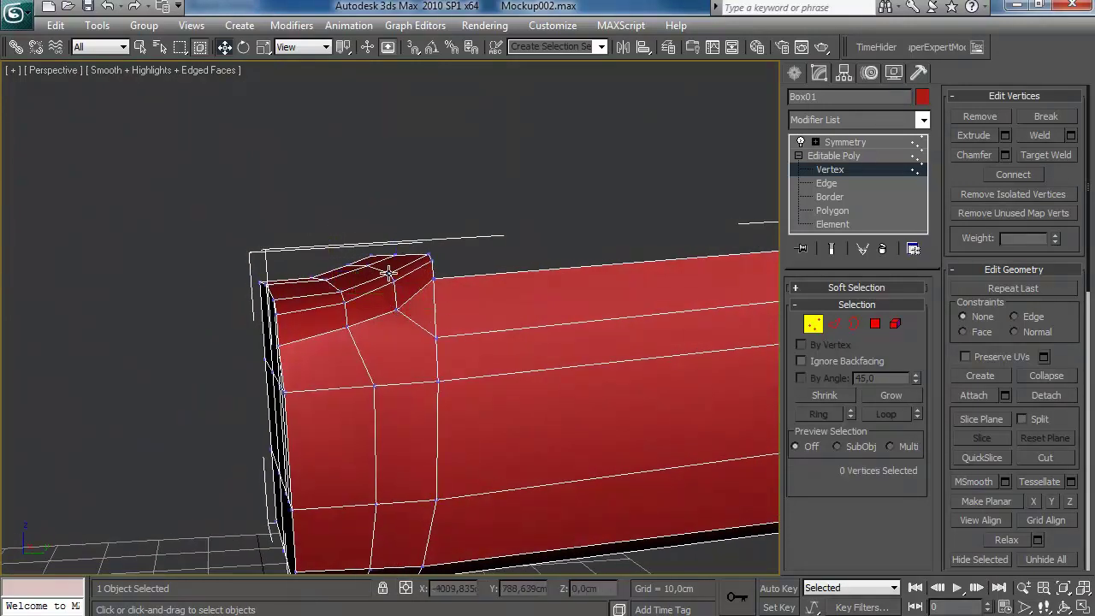
click(389, 275)
drag(389, 276, 388, 277)
click(375, 307)
alt+middle_drag(375, 308, 404, 282)
click(395, 264)
Turn on the edge constraint and slide the loop's vertices along the cowl shoulder and side to even out the spacing.
scroll(404, 282, up, 8)
click(347, 286)
key(shift+x)
drag(389, 279, 376, 281)
drag(352, 414, 342, 412)
click(332, 283)
click(318, 214)
click(349, 300)
alt+middle_drag(382, 383, 384, 328)
drag(373, 507, 320, 374)
drag(376, 453, 375, 452)
drag(334, 308, 327, 310)
click(342, 348)
Slide the vertices along the cabin opening's front corner to even out the curve between cowl and side.
alt+middle_drag(343, 349, 428, 324)
scroll(409, 332, down, 4)
scroll(421, 325, up, 3)
scroll(397, 302, up, 2)
click(340, 198)
drag(409, 198, 412, 197)
click(343, 187)
drag(340, 178, 347, 180)
alt+middle_drag(385, 208, 423, 213)
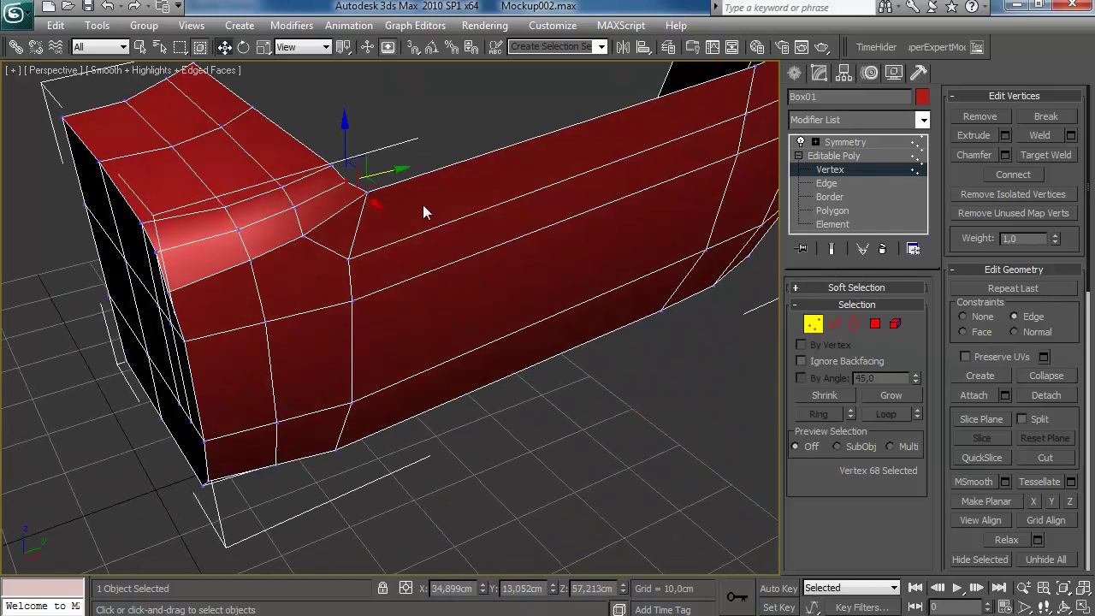
click(328, 159)
drag(333, 164, 329, 162)
alt+middle_drag(400, 183, 389, 153)
Select the three upper vertices on the cowl's cabin-side edge and make them planar in Z and Y.
click(329, 146)
drag(367, 237, 368, 238)
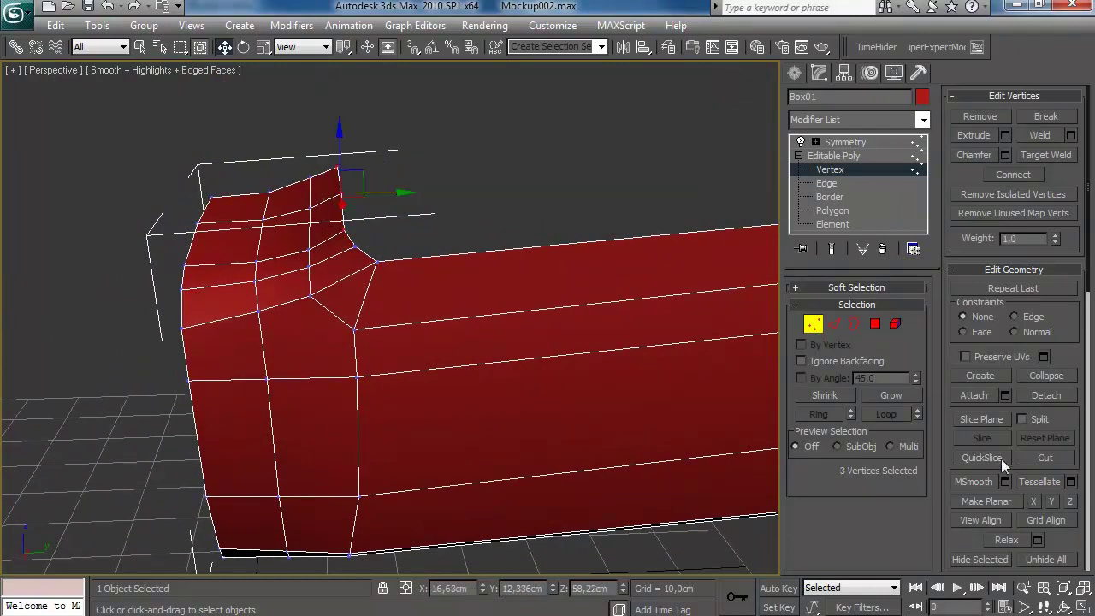
click(1070, 502)
click(1052, 502)
click(440, 227)
Adjust the two lower vertices of the cabin opening's front corner to smooth the drop to the side rail.
mouse_move(440, 227)
alt+middle_down()
mouse_move(517, 227)
mouse_move(512, 217)
mouse_move(441, 215)
alt+middle_up()
click(379, 214)
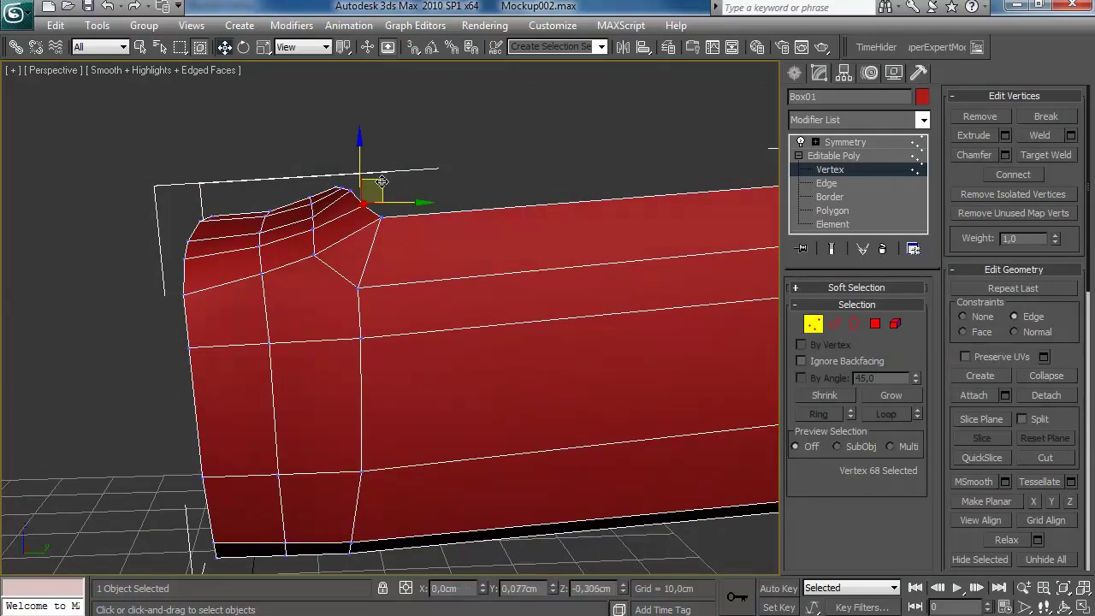
click(381, 216)
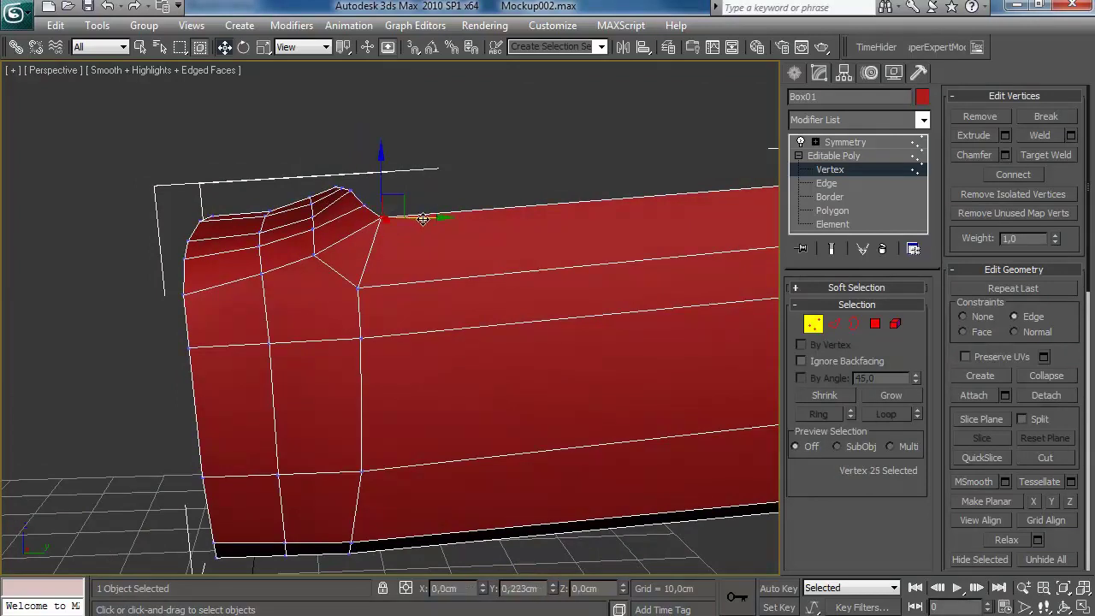
click(504, 207)
alt+middle_drag(504, 207, 684, 203)
click(683, 197)
drag(699, 169, 697, 163)
alt+middle_drag(697, 163, 520, 232)
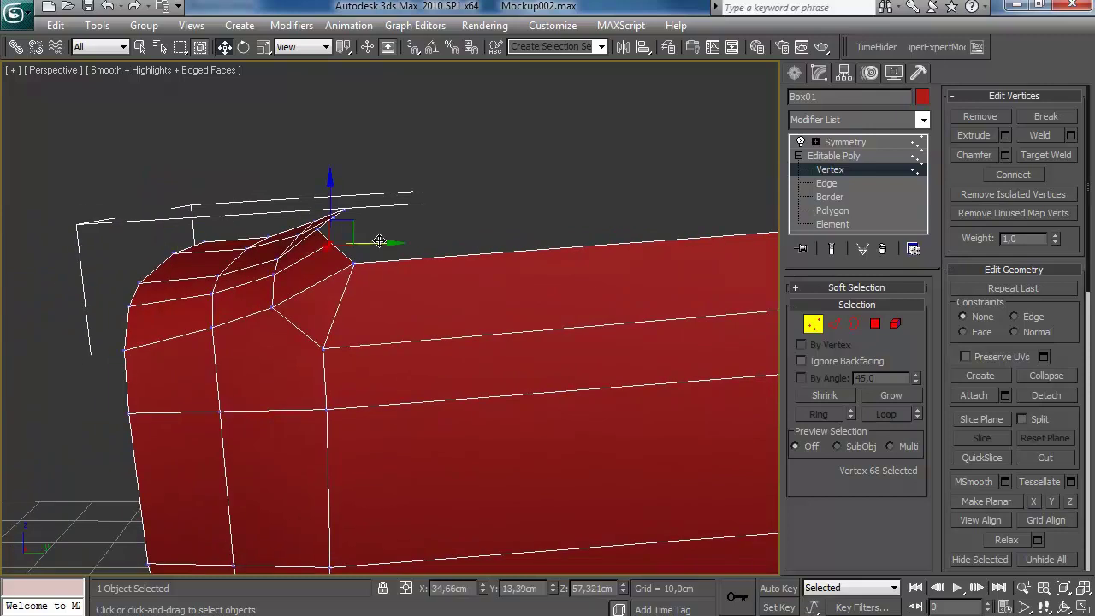
Shift the cowl shoulder vertices near the cabin corner outward in X to round the shoulder.
alt+middle_drag(374, 244, 564, 238)
scroll(565, 238, up, 3)
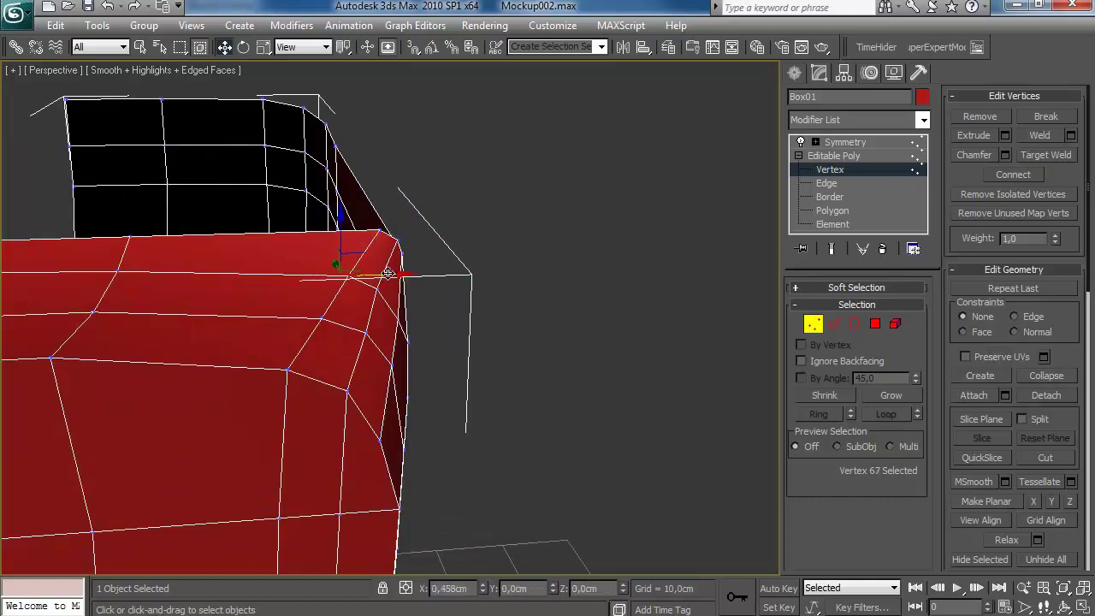
drag(425, 289, 431, 289)
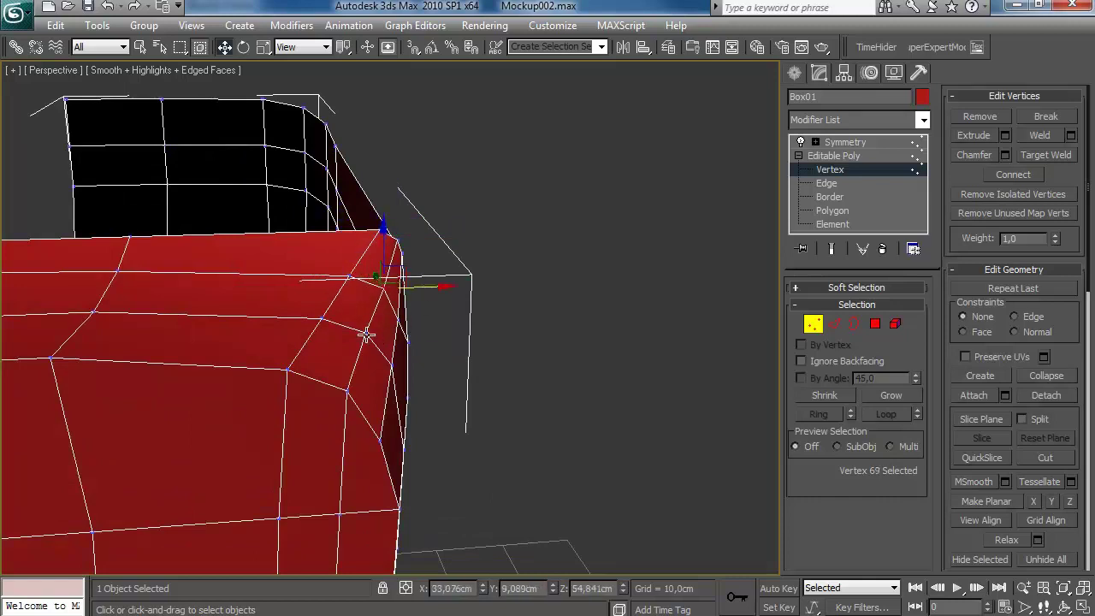
click(455, 349)
alt+middle_drag(455, 349, 419, 291)
scroll(397, 296, down, 5)
scroll(418, 297, up, 6)
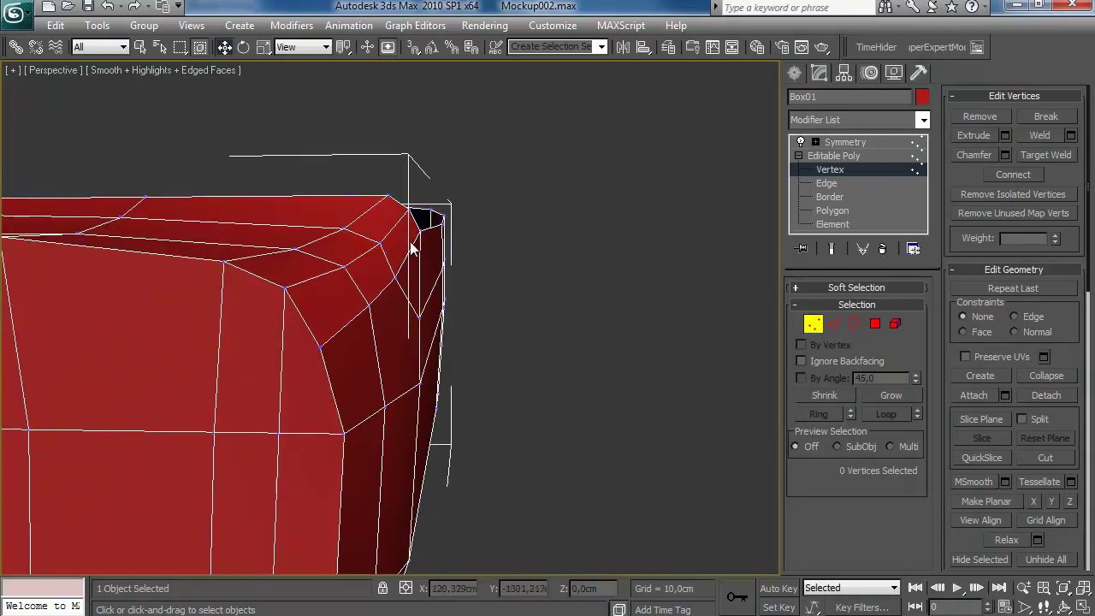
drag(422, 318, 422, 318)
click(506, 249)
Move the two upper side vertices below the cabin's front corner along Y to straighten the vertical edge loop.
alt+middle_drag(453, 225, 324, 242)
scroll(392, 240, down, 3)
alt+middle_drag(392, 245, 254, 267)
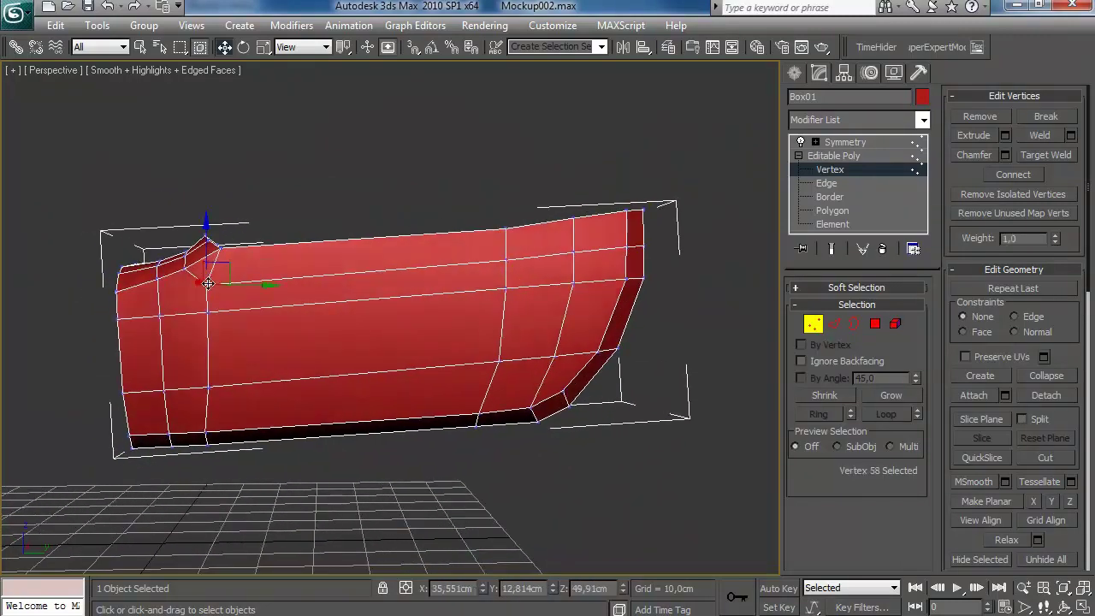
drag(209, 312, 210, 312)
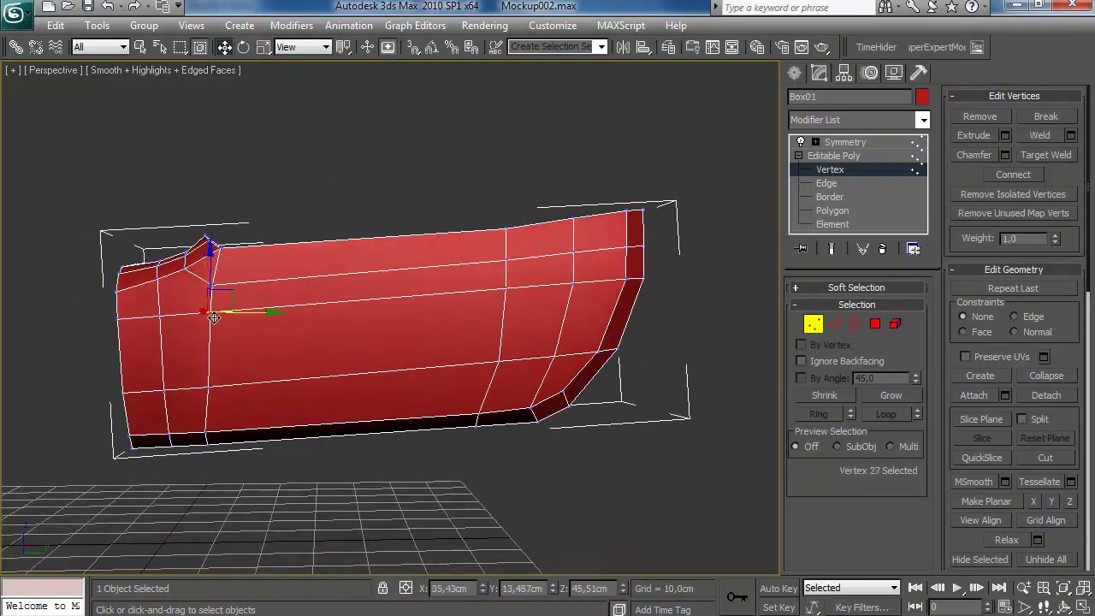
click(214, 285)
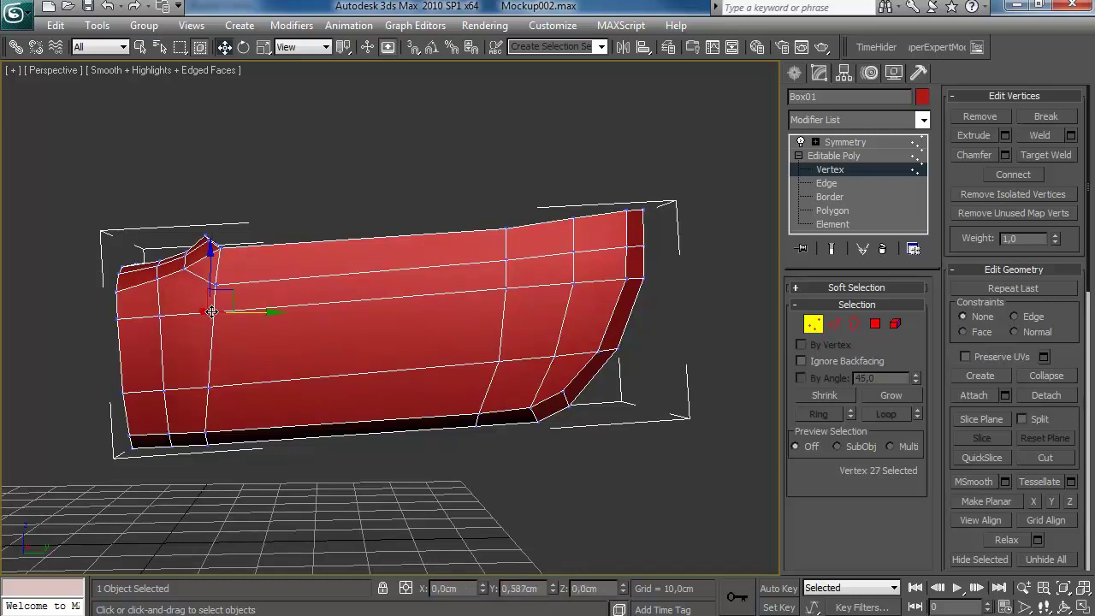
click(301, 208)
alt+middle_drag(301, 208, 353, 272)
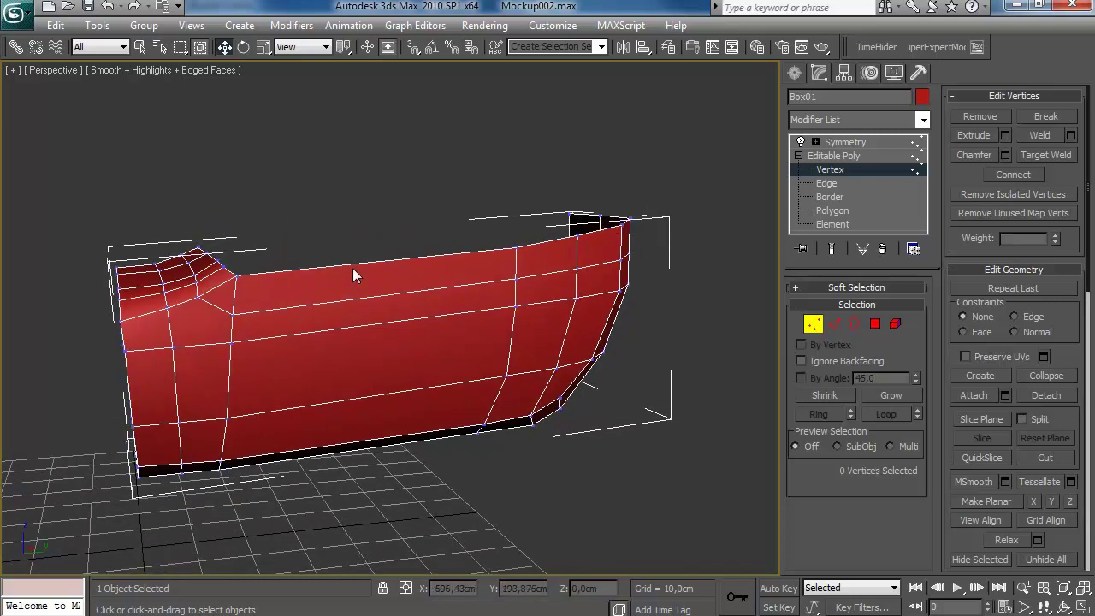
Connect the ring of long side edges below the cabin opening with 2 segments, pinch 21 and slide 6.
click(835, 324)
click(357, 261)
key(alt+r)
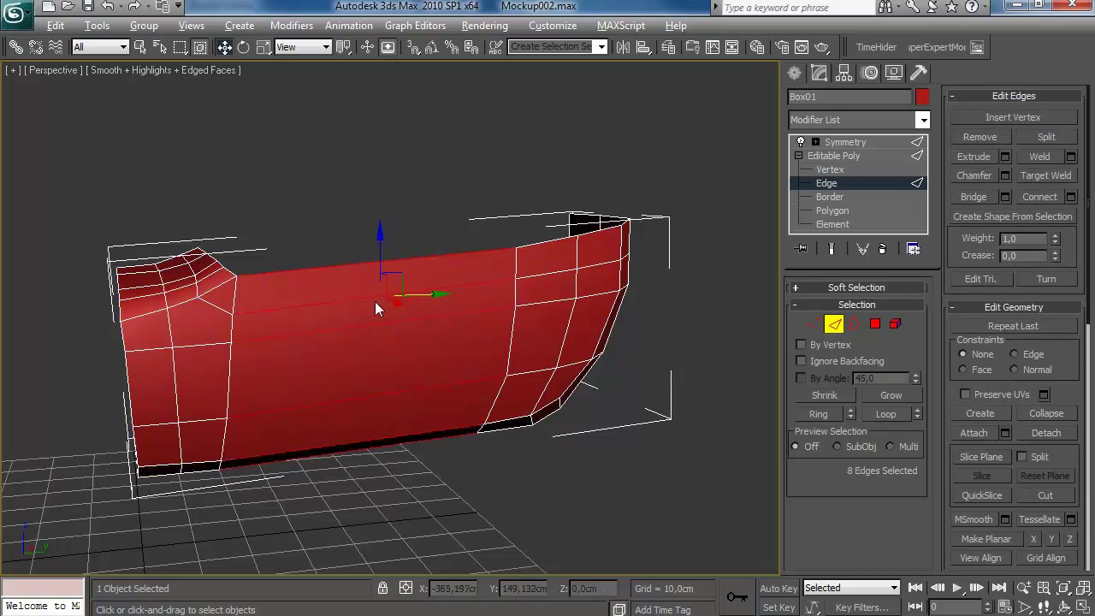
alt+middle_drag(388, 309, 409, 296)
click(1070, 197)
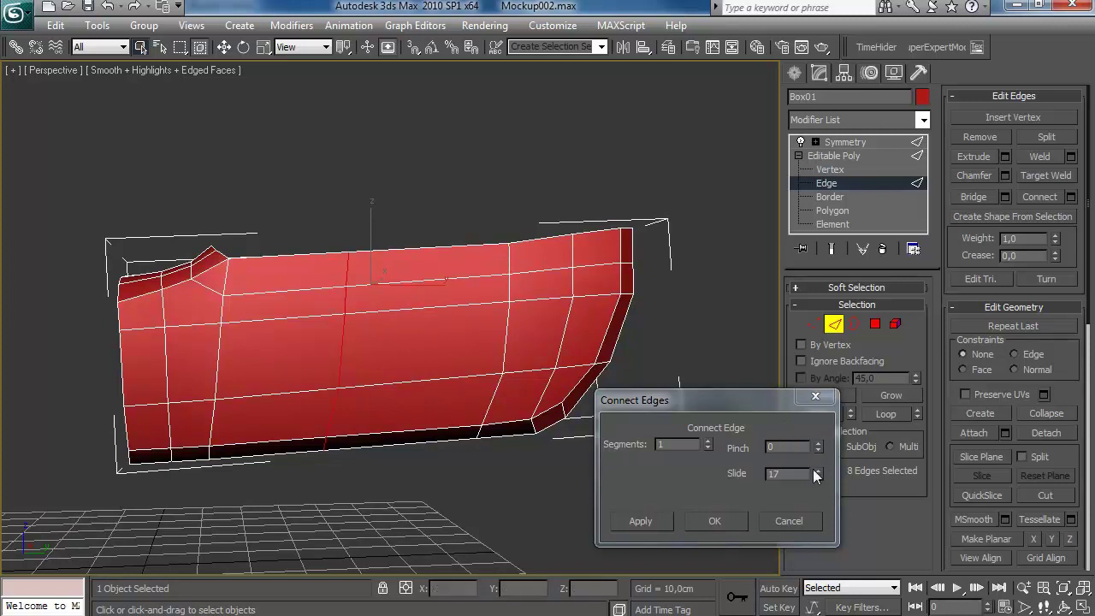
drag(818, 475, 816, 490)
drag(816, 400, 813, 394)
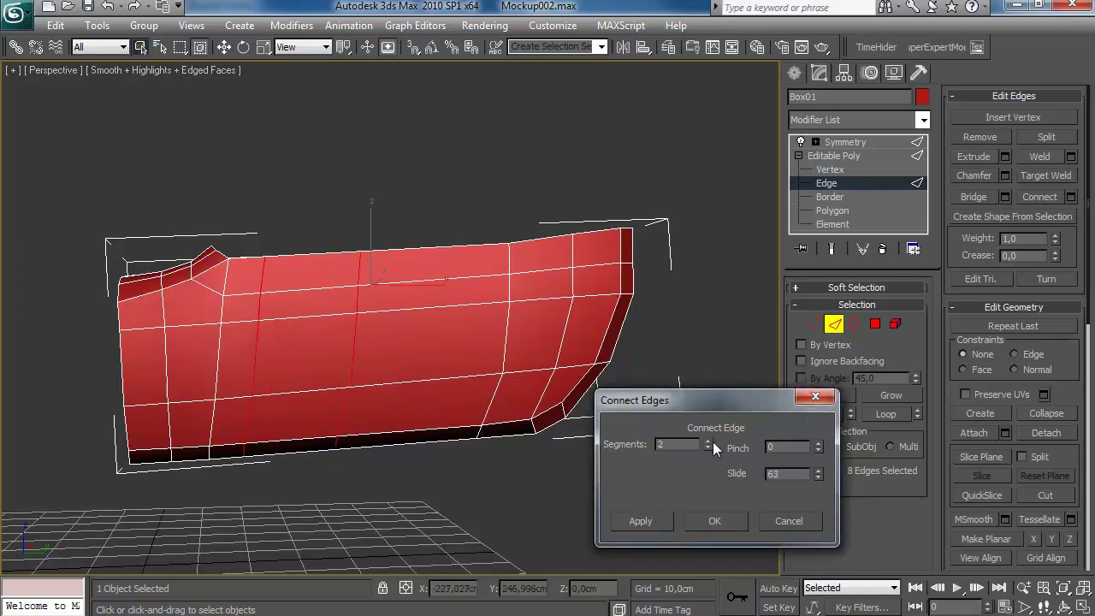
drag(815, 414, 814, 411)
drag(818, 475, 818, 484)
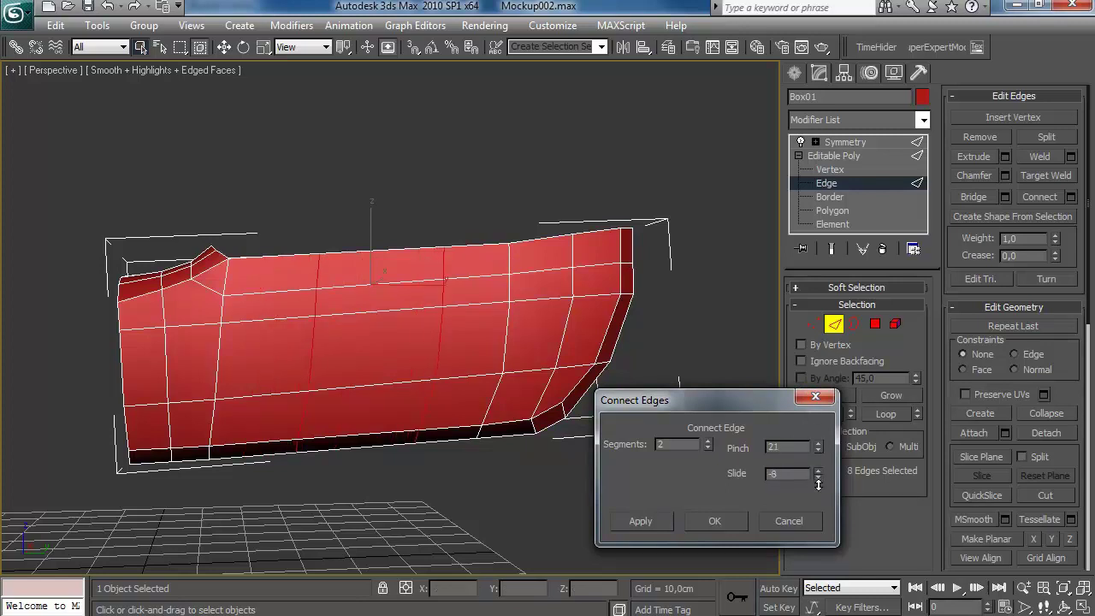
click(726, 518)
alt+middle_drag(468, 387, 429, 385)
alt+middle_drag(437, 373, 352, 289)
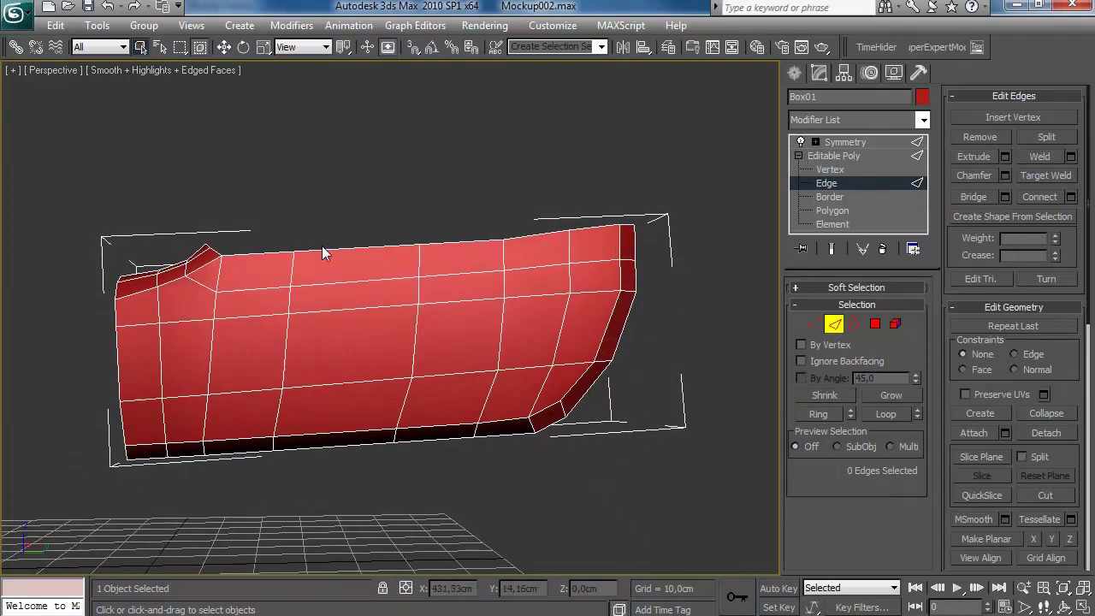
Slide the front one of the two new side loops along its edges towards the cowl, using the Edge constraint.
key(w)
drag(326, 310, 326, 310)
key(ctrl+z)
key(shift+x)
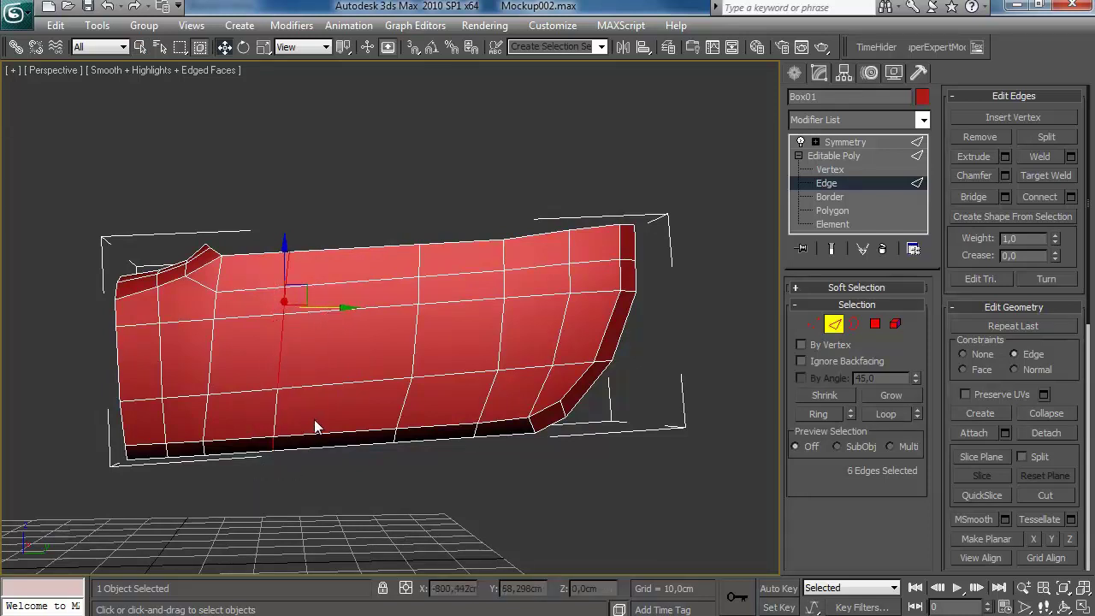
drag(332, 307, 314, 305)
alt+middle_drag(323, 211, 392, 232)
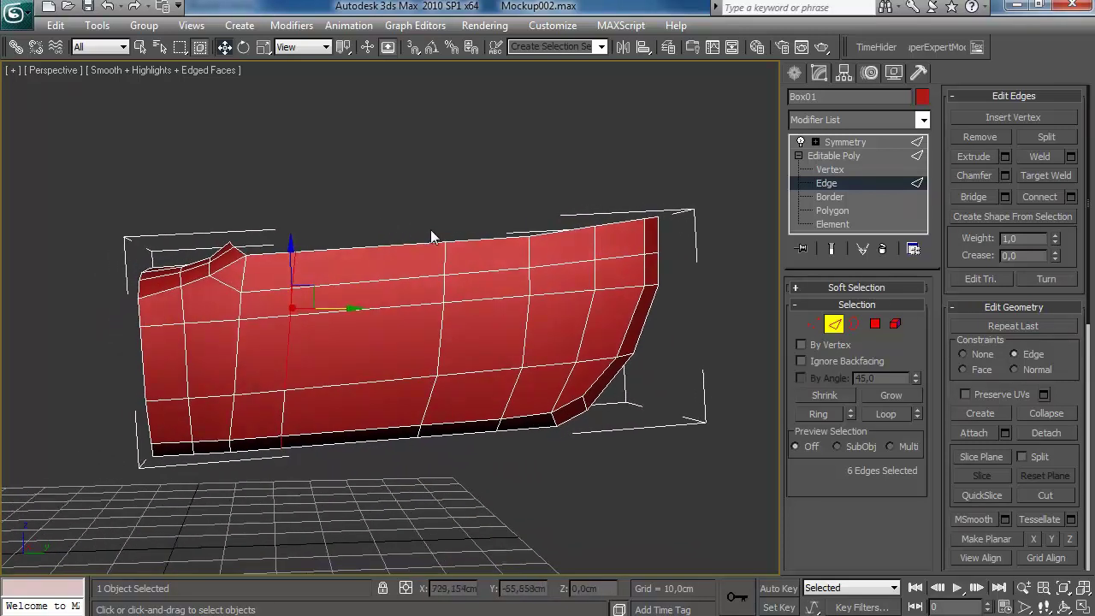
Preview the whole body with NURMS subdivision, switch it off again and check the shading without edged faces.
click(832, 325)
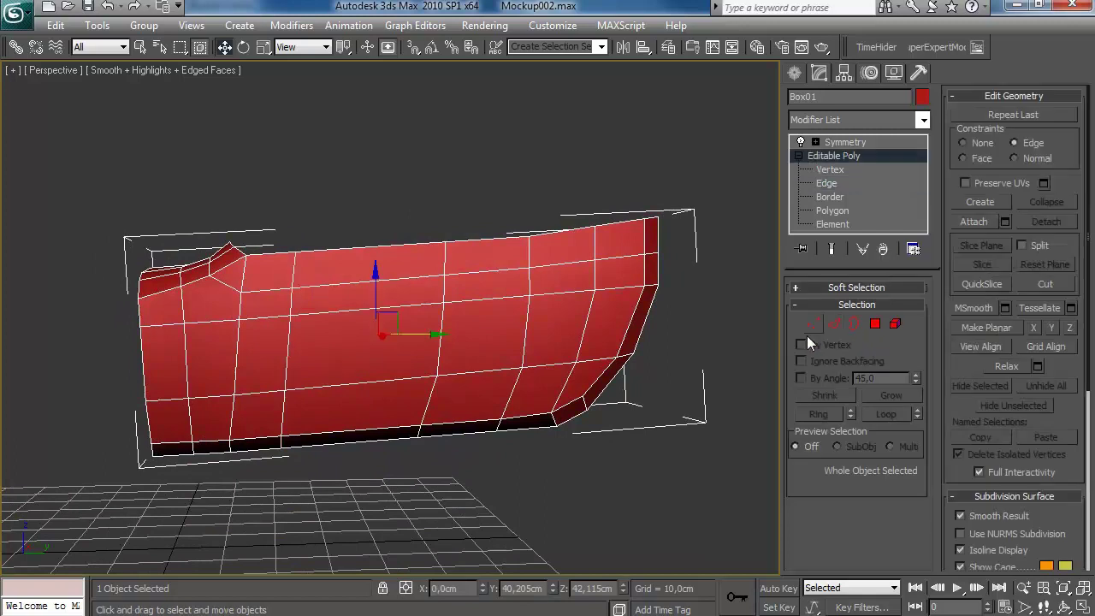
mouse_move(426, 286)
alt+middle_down()
mouse_move(528, 290)
mouse_move(443, 283)
mouse_move(435, 225)
mouse_move(454, 294)
mouse_move(420, 282)
mouse_move(411, 299)
alt+middle_up()
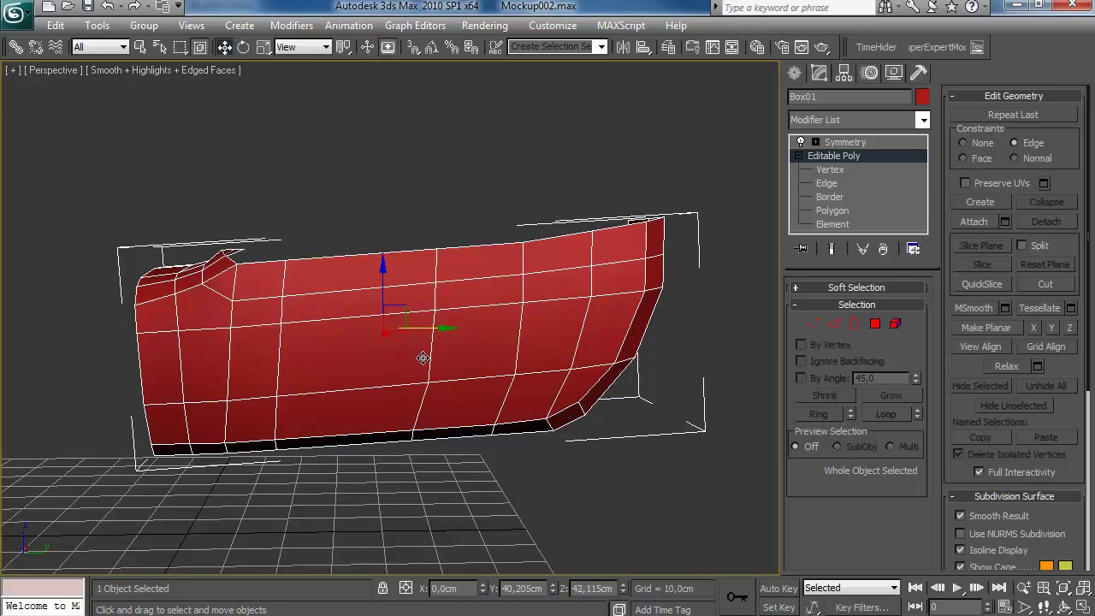
alt+middle_drag(601, 348, 479, 368)
click(875, 323)
key(ctrl+a)
scroll(1044, 319, down, 5)
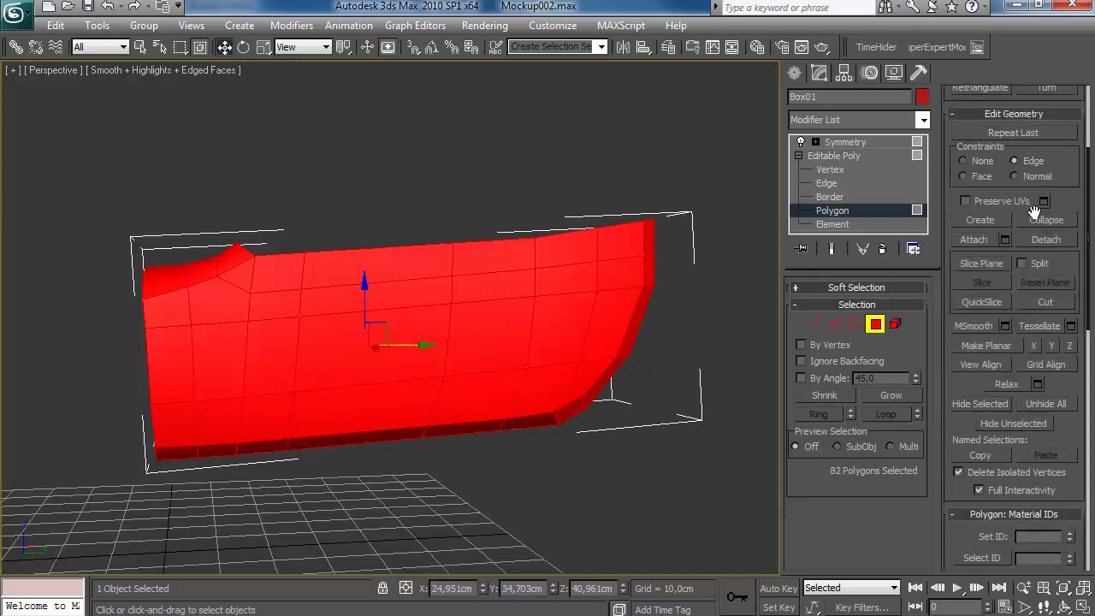
scroll(1066, 294, down, 4)
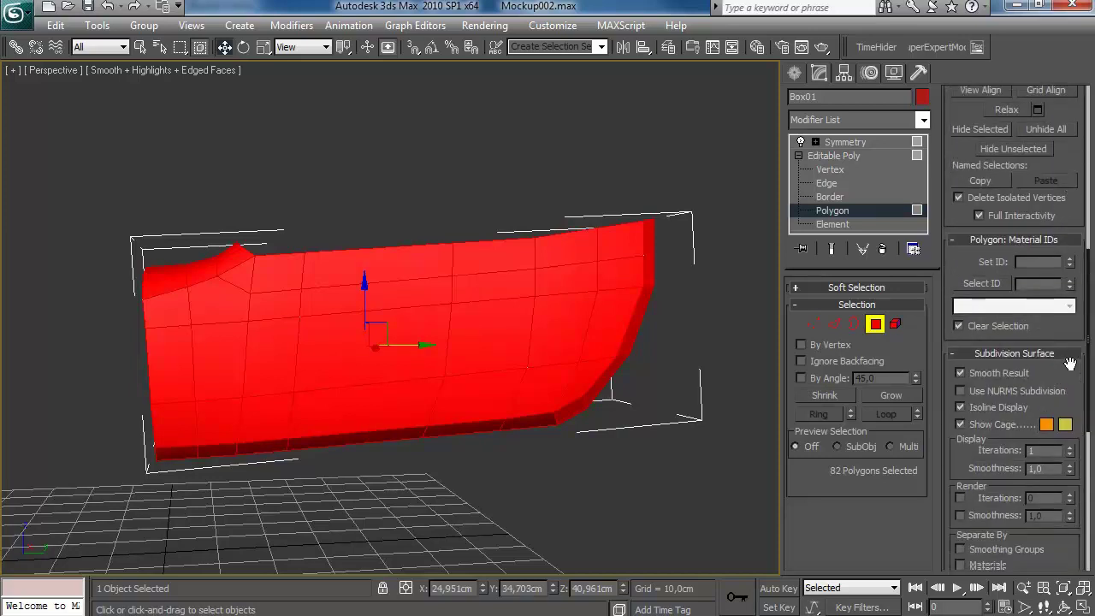
click(960, 473)
click(631, 409)
mouse_move(355, 369)
alt+middle_down()
mouse_move(582, 391)
mouse_move(397, 384)
mouse_move(418, 355)
alt+middle_up()
drag(199, 205, 200, 206)
alt+middle_drag(283, 315, 432, 330)
click(962, 475)
click(578, 459)
mouse_move(391, 371)
alt+middle_down()
mouse_move(443, 360)
mouse_move(459, 391)
mouse_move(415, 405)
mouse_move(440, 367)
mouse_move(495, 344)
mouse_move(480, 355)
mouse_move(447, 308)
mouse_move(472, 221)
mouse_move(450, 339)
mouse_move(399, 474)
mouse_move(406, 417)
mouse_move(382, 443)
mouse_move(387, 462)
alt+middle_up()
key(F4)
key(F4)
middle_drag(387, 462, 459, 381)
scroll(460, 381, up, 3)
Slide the side vertices beneath the cabin's front corner slightly along their edges to even out the loop.
click(812, 324)
alt+middle_drag(410, 462, 290, 474)
alt+middle_drag(348, 377, 336, 262)
drag(319, 360, 319, 366)
mouse_move(332, 358)
alt+middle_down()
mouse_move(389, 258)
mouse_move(322, 364)
alt+middle_up()
drag(323, 363, 321, 368)
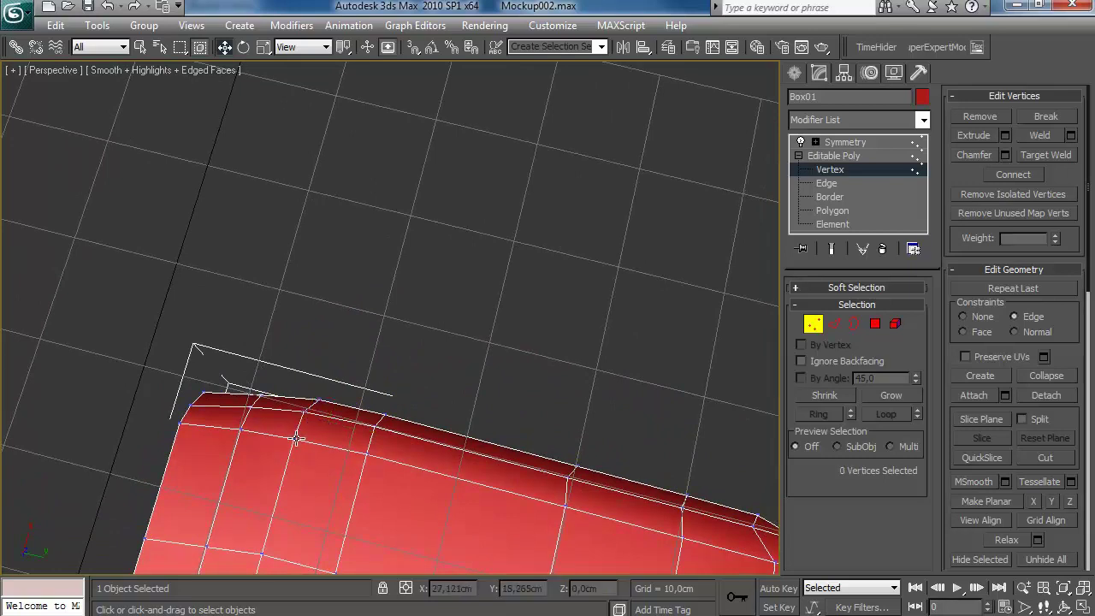
alt+middle_drag(347, 356, 315, 419)
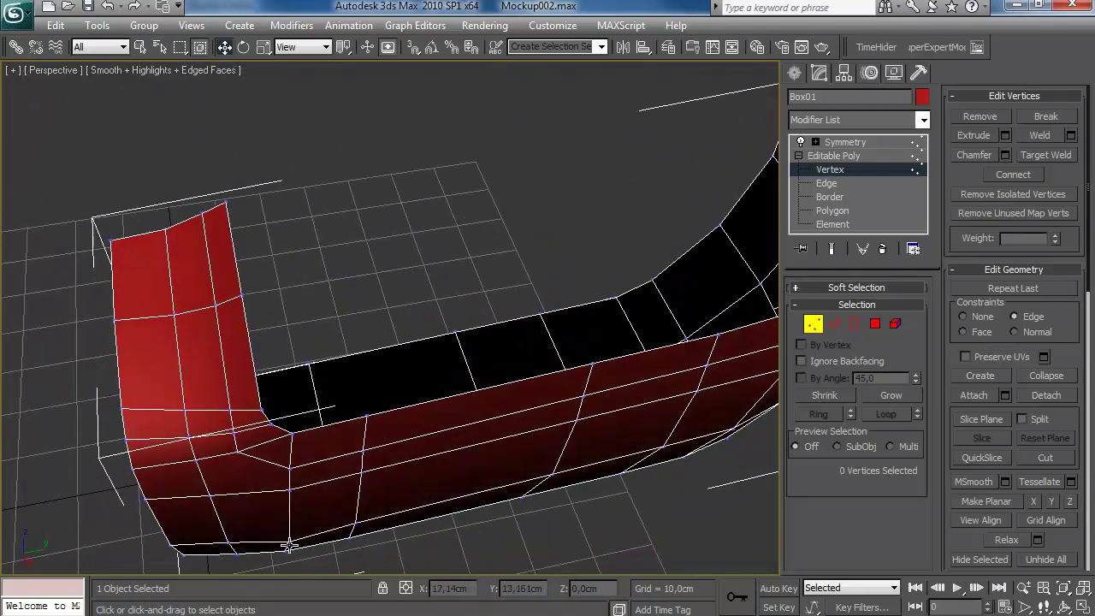
Try adjusting the vertices of the loop below the cabin's front corner and undo the last two changes.
mouse_move(308, 513)
alt+middle_down()
mouse_move(354, 391)
mouse_move(315, 498)
alt+middle_up()
drag(311, 496, 312, 501)
alt+middle_drag(312, 500, 335, 296)
click(320, 315)
click(319, 326)
key(ctrl+z)
key(ctrl+z)
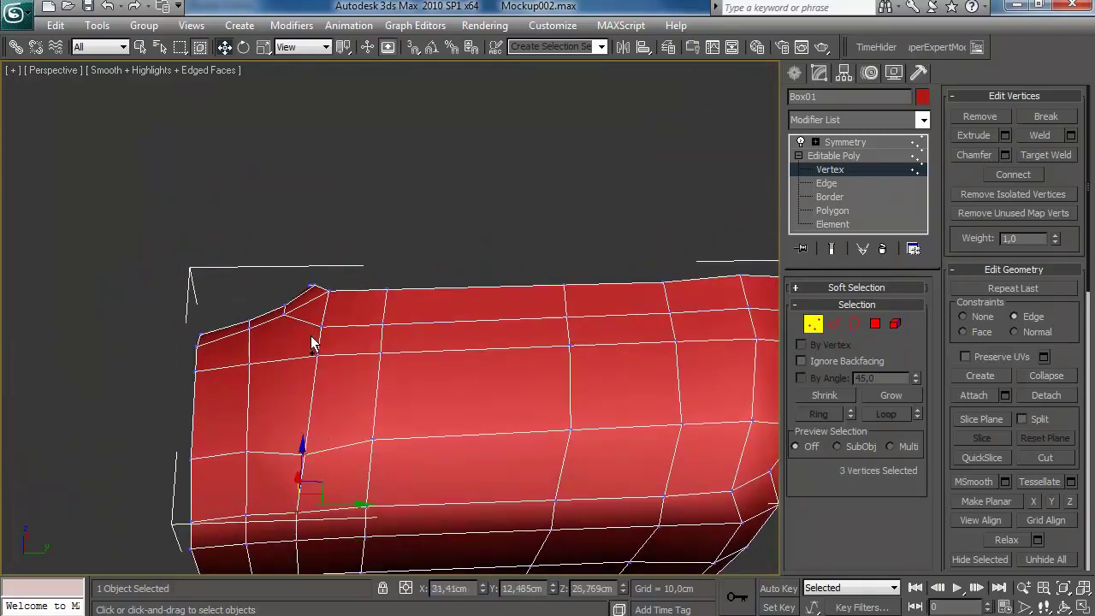
With constraints off, adjust the lower vertex beneath the cabin's front corner and check the cowl's shoulder vertices.
alt+middle_drag(323, 401, 311, 434)
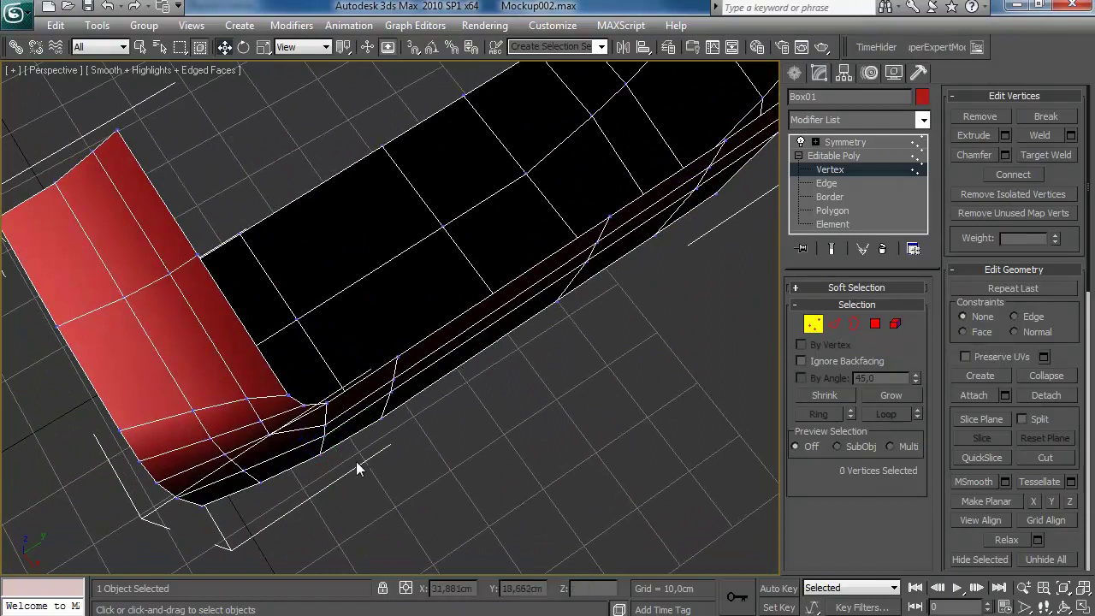
click(323, 420)
drag(325, 426, 325, 422)
alt+middle_drag(419, 422, 328, 293)
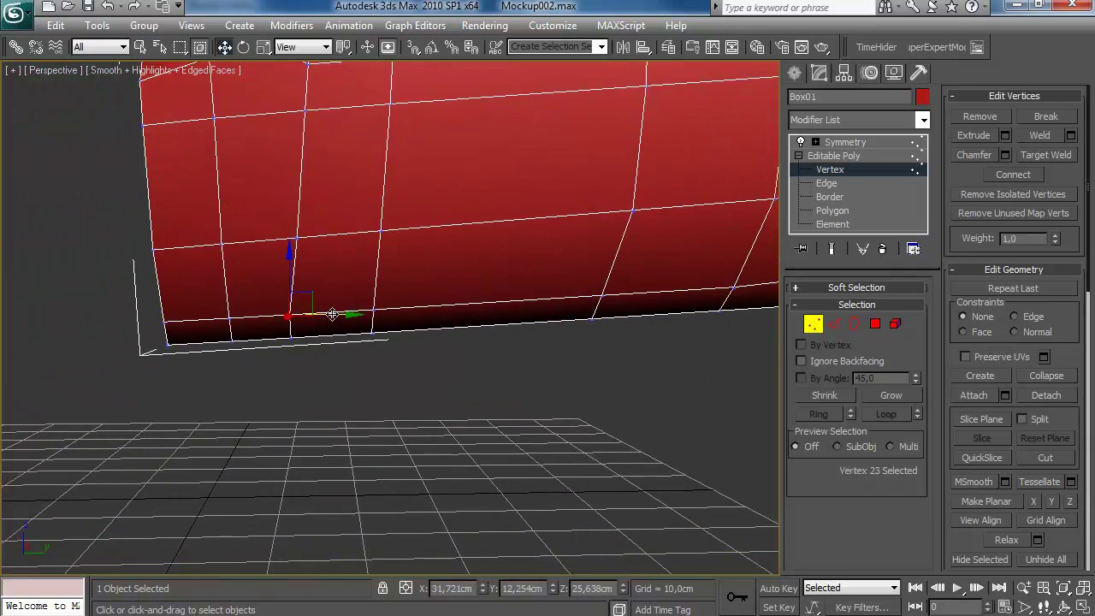
click(338, 371)
key(shift+x)
alt+middle_drag(341, 369, 478, 272)
scroll(380, 291, down, 5)
scroll(478, 271, up, 5)
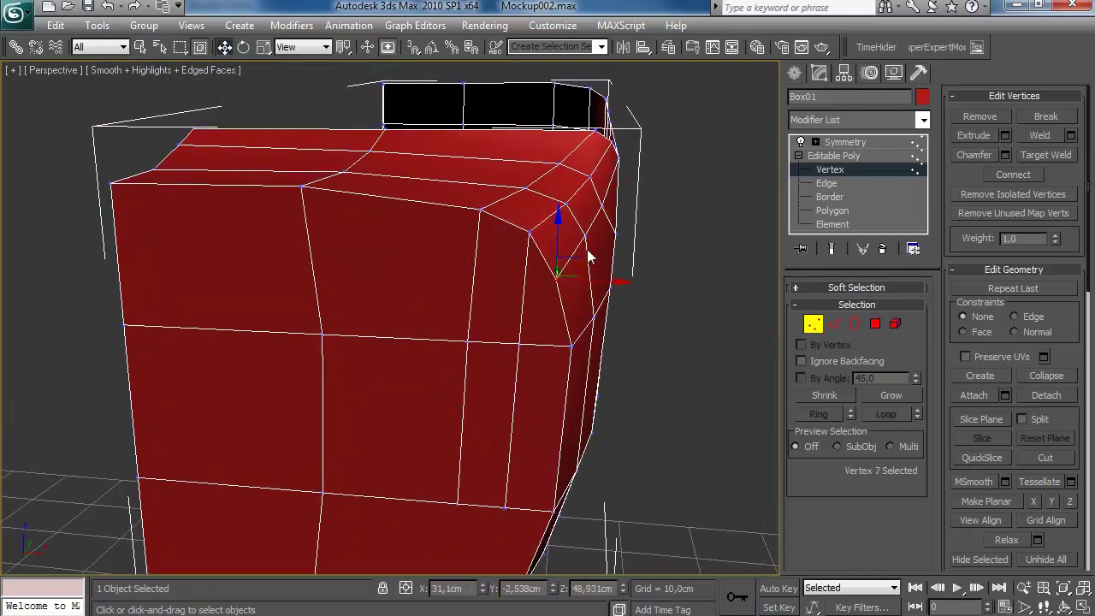
click(588, 235)
alt+middle_drag(608, 283, 744, 229)
Connect the row of short edges along the body's bottom rim to insert a new lengthwise edge loop.
click(834, 324)
click(528, 323)
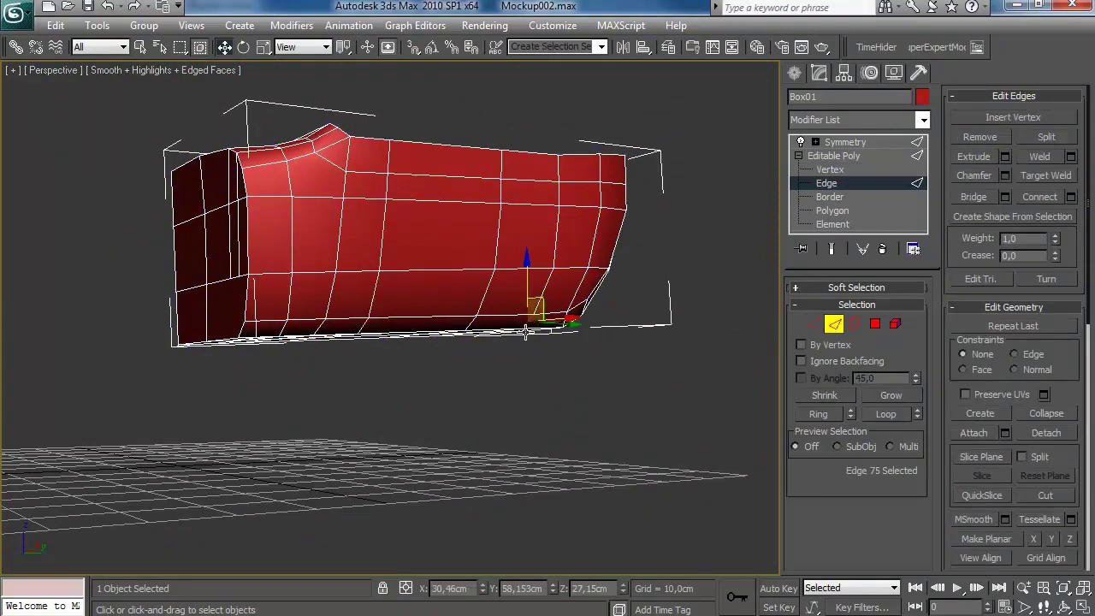
click(886, 414)
click(1070, 196)
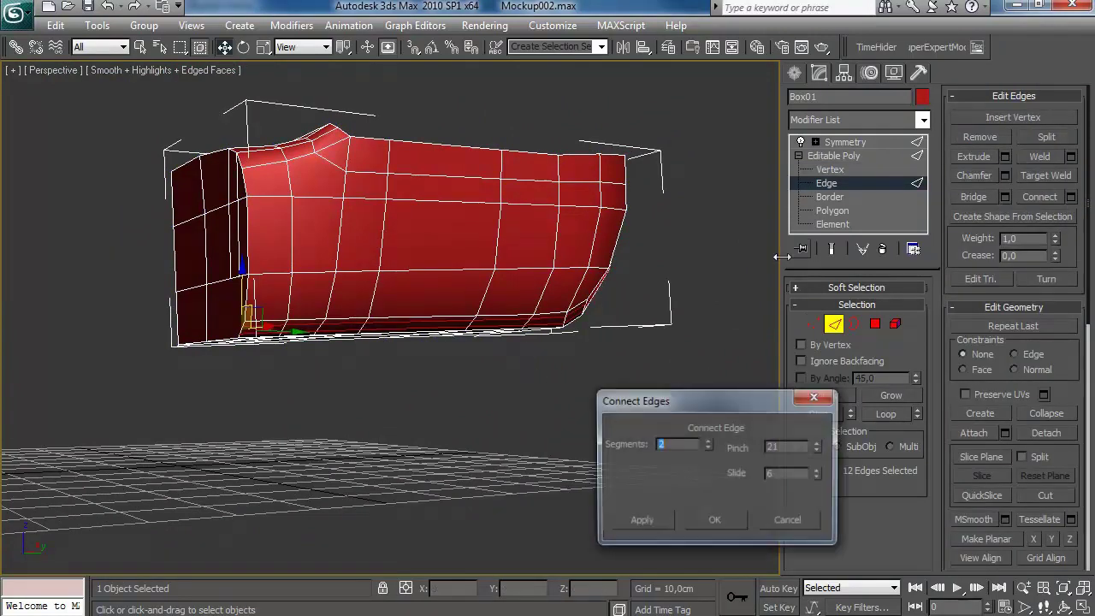
click(701, 521)
Deselect part of the new bottom loop and move the remaining six edges in X and Z to round the lower corner.
alt+middle_drag(493, 391, 657, 197)
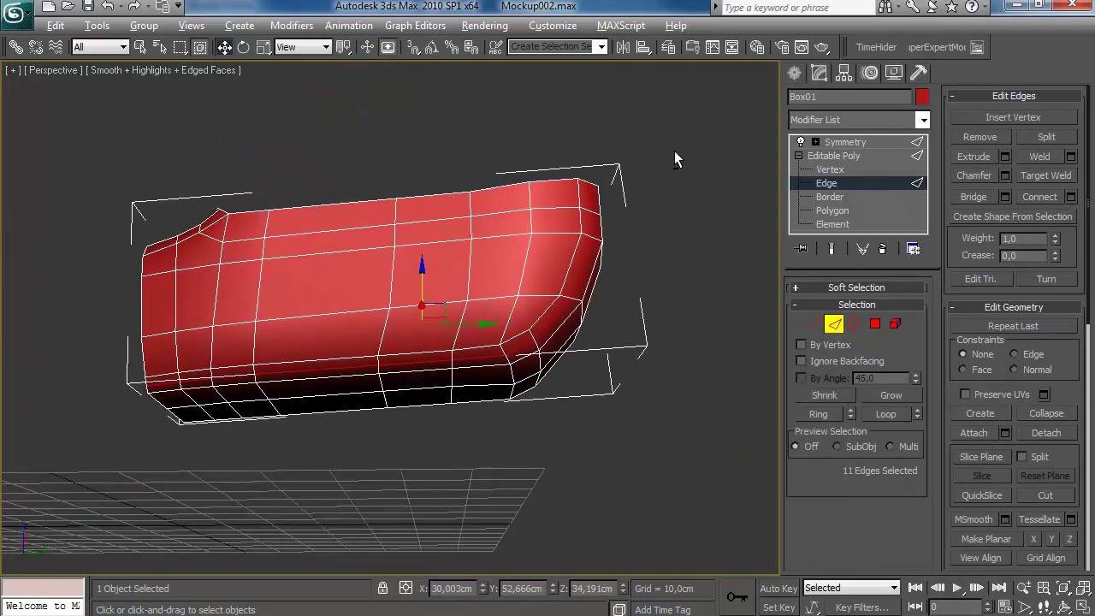
alt+drag(496, 372, 494, 372)
alt+middle_drag(496, 373, 676, 299)
scroll(672, 297, up, 4)
middle_drag(530, 272, 489, 342)
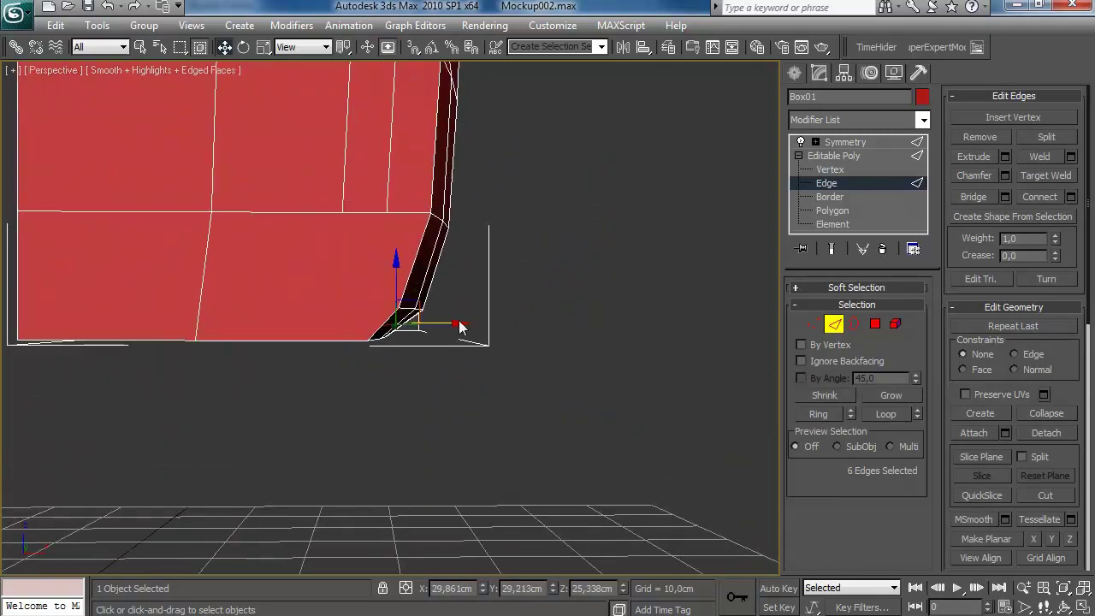
drag(422, 304, 410, 318)
Reposition the new loop's vertex at the body's rear lower corner to smooth the bend.
scroll(419, 308, up, 5)
alt+middle_drag(598, 295, 376, 276)
scroll(396, 274, down, 4)
scroll(397, 303, up, 2)
middle_drag(597, 266, 301, 481)
key(1)
click(262, 480)
drag(245, 462, 251, 486)
alt+middle_drag(276, 446, 304, 419)
Select the four vertices on the rear side corner and move them to round the corner.
ctrl+click(329, 246)
middle_drag(345, 256, 345, 400)
ctrl+drag(351, 322, 350, 324)
alt+middle_drag(351, 323, 368, 466)
middle_drag(368, 466, 392, 353)
scroll(407, 214, down, 5)
alt+drag(445, 127, 380, 190)
middle_drag(401, 297, 395, 275)
scroll(394, 276, up, 6)
drag(305, 300, 304, 312)
alt+middle_drag(303, 312, 377, 210)
Move the two new loop vertices on the rear lower curve to even out their spacing.
scroll(377, 214, up, 4)
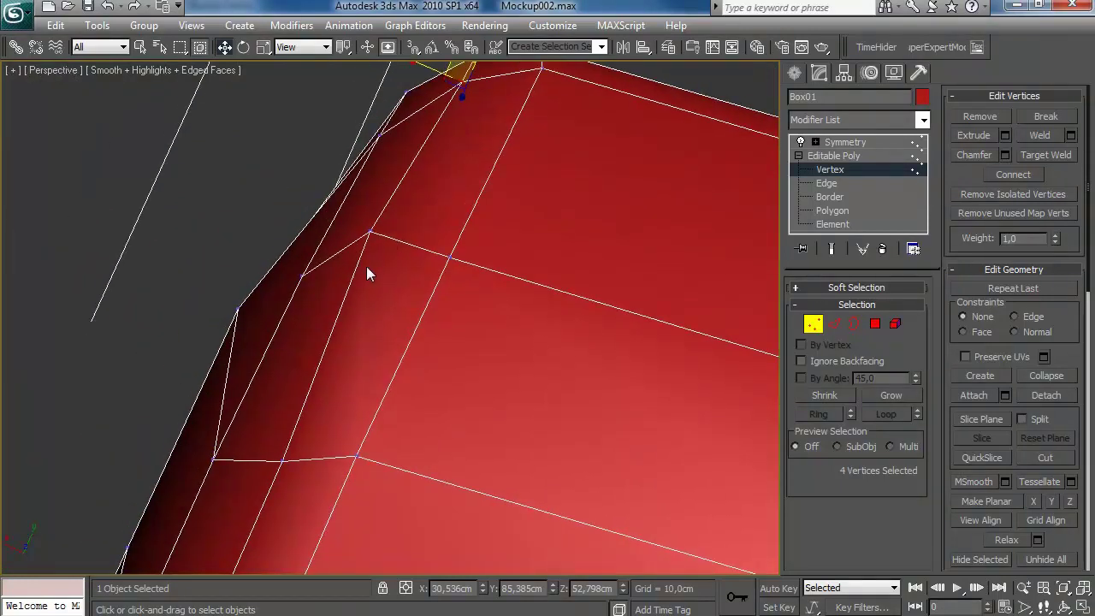
drag(365, 206, 365, 218)
drag(283, 461, 282, 450)
scroll(318, 415, down, 4)
alt+middle_drag(334, 391, 491, 286)
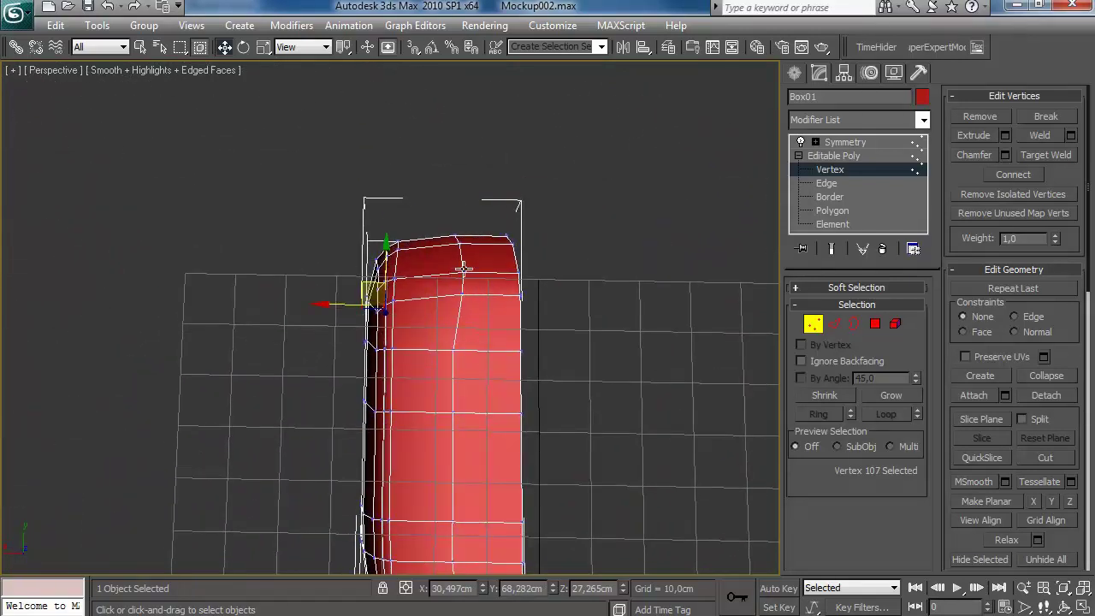
Slide the middle vertices of the rear face along X with the Edge constraint to straighten the vertical loop.
click(461, 279)
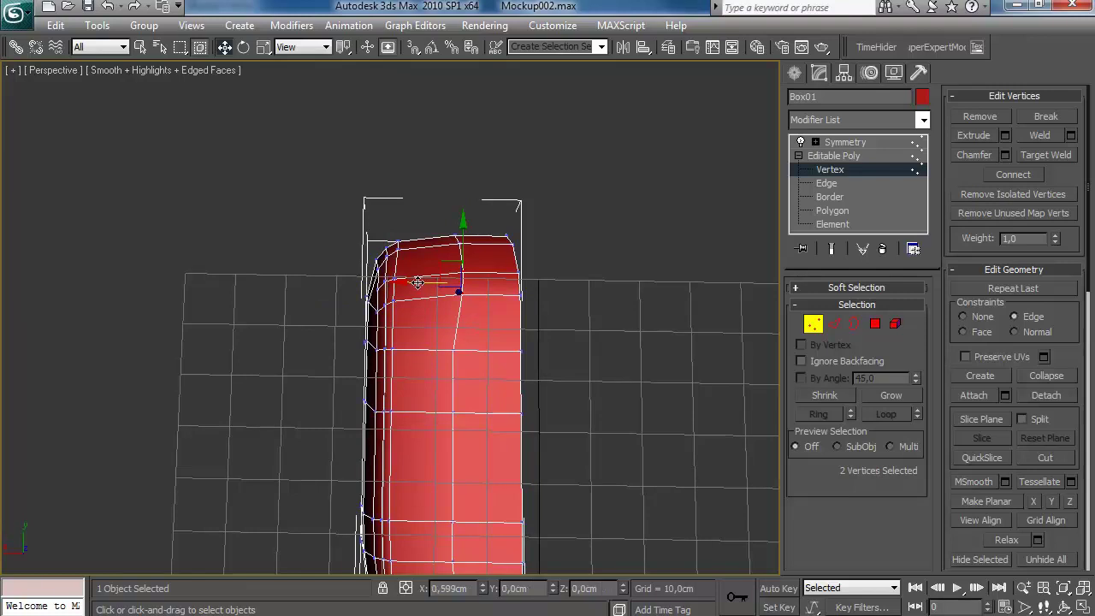
alt+middle_drag(563, 245, 531, 273)
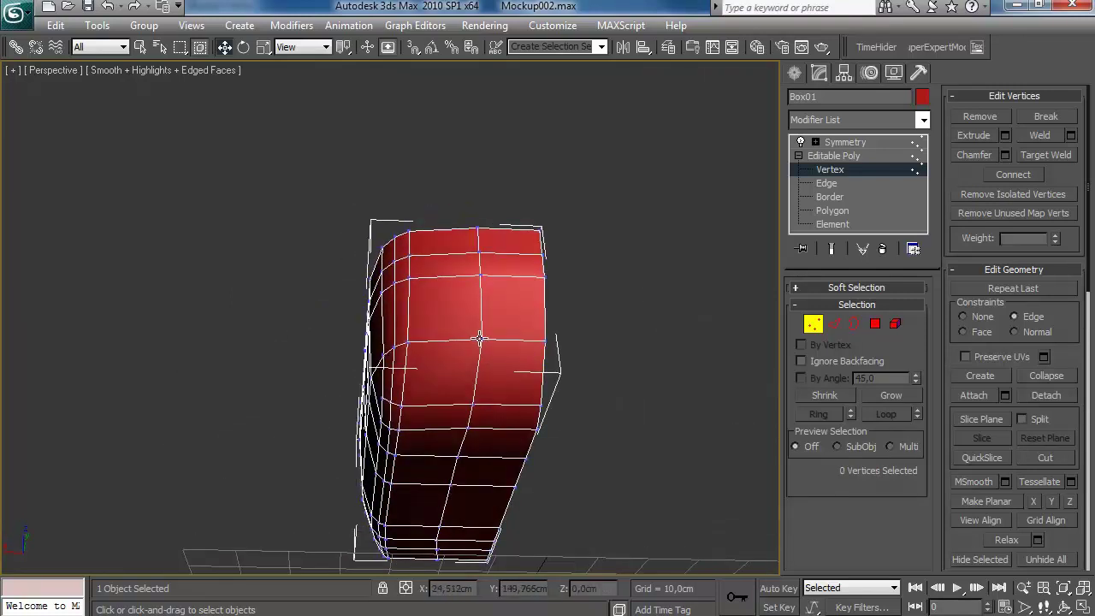
click(478, 338)
alt+middle_drag(479, 338, 546, 341)
scroll(558, 351, up, 3)
scroll(543, 351, down, 3)
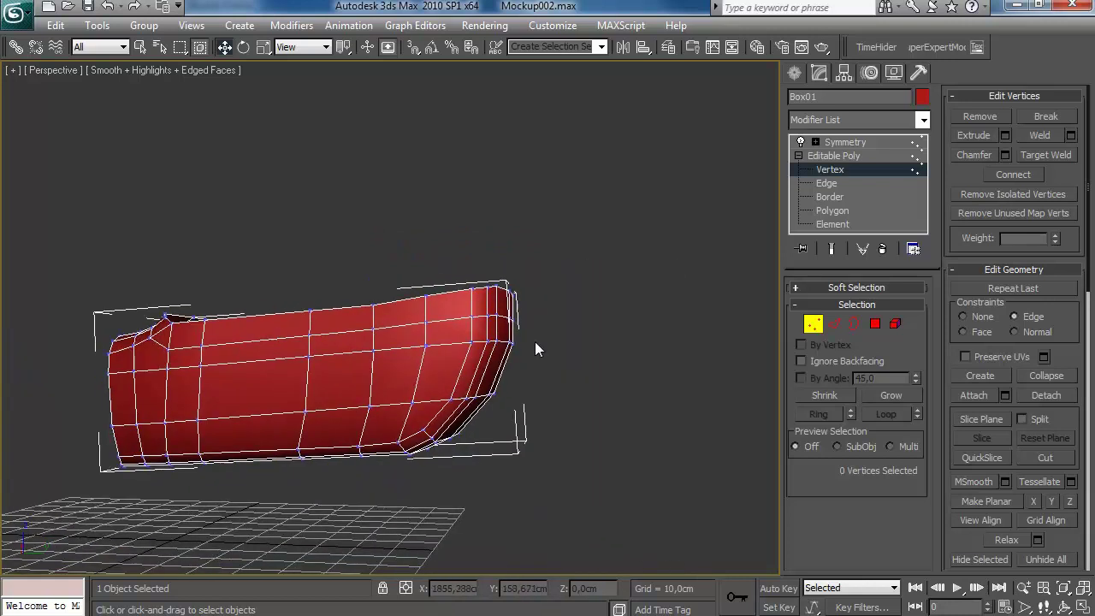
Slide the five rear vertices of the second side loop down along their edges and lower the neighbouring side vertices to match.
drag(454, 357, 455, 359)
middle_drag(467, 388, 462, 372)
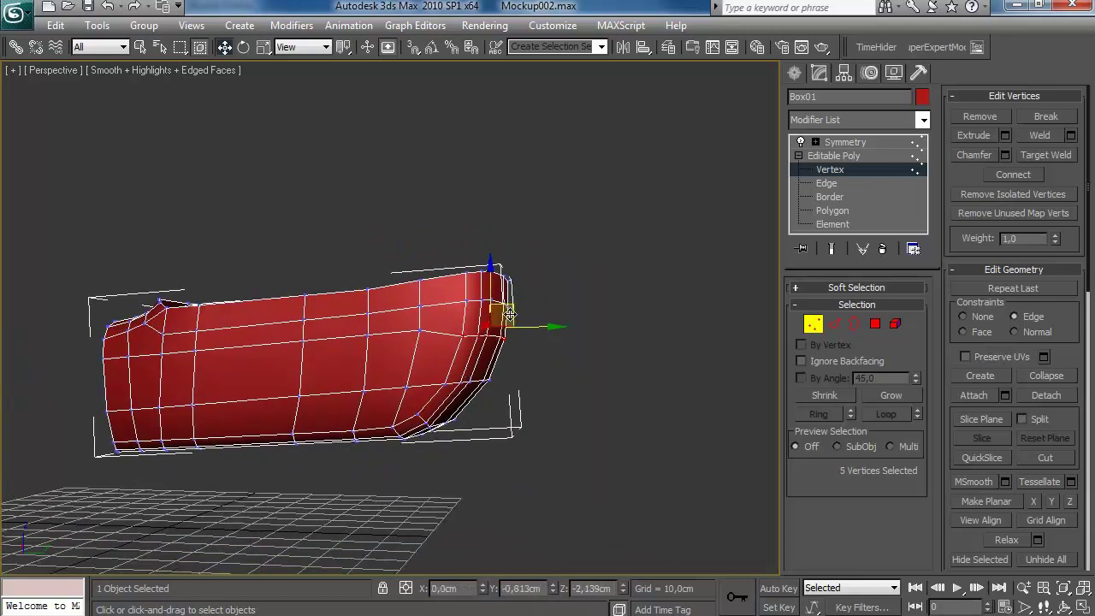
drag(510, 319, 461, 343)
click(417, 330)
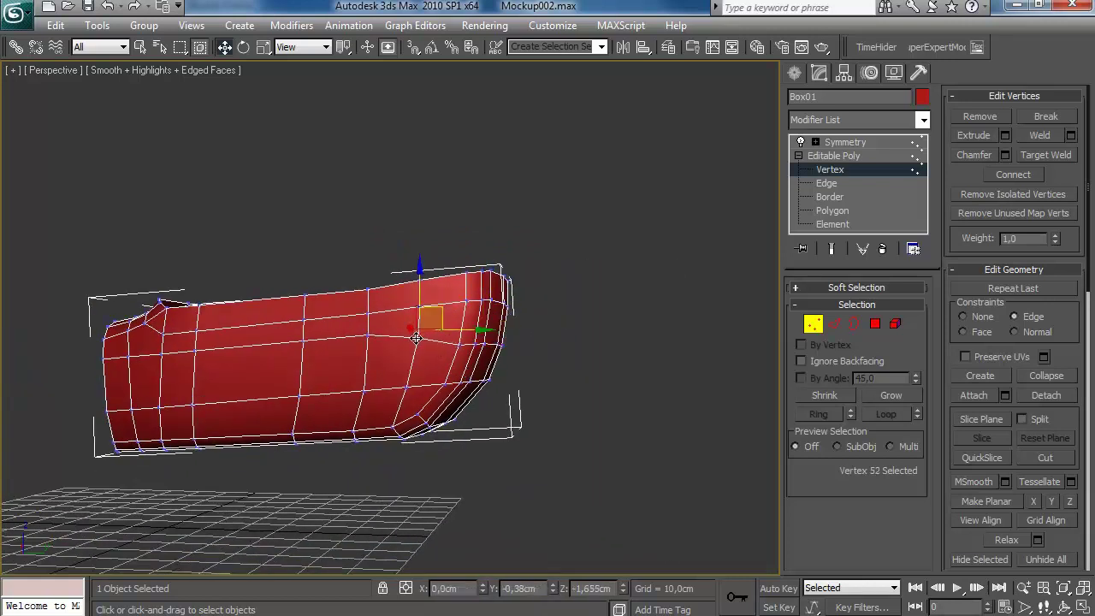
click(459, 343)
drag(369, 335, 376, 340)
click(525, 319)
Examine the body's side and bottom rim polygons up close, without any sub-object selected at the end.
alt+middle_drag(525, 319, 365, 462)
scroll(458, 337, up, 4)
click(812, 325)
click(876, 324)
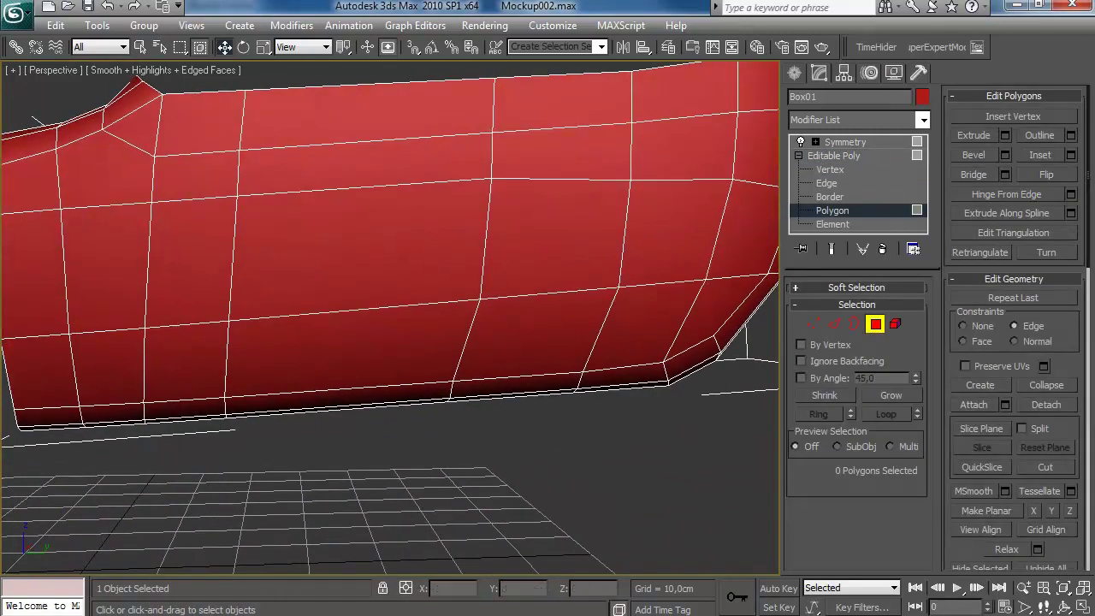
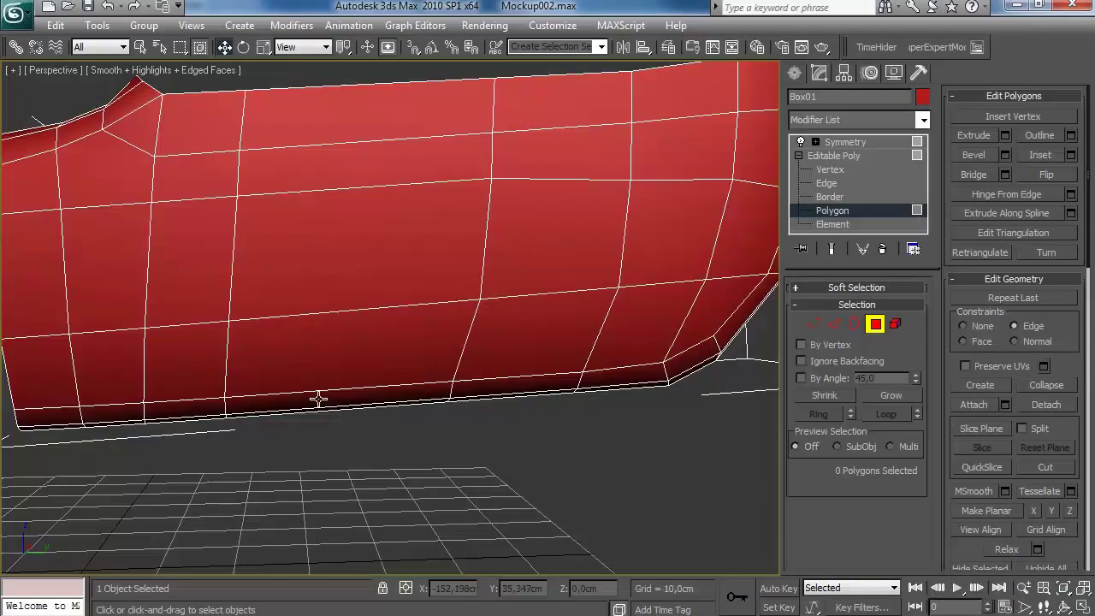
alt+middle_drag(317, 396, 341, 370)
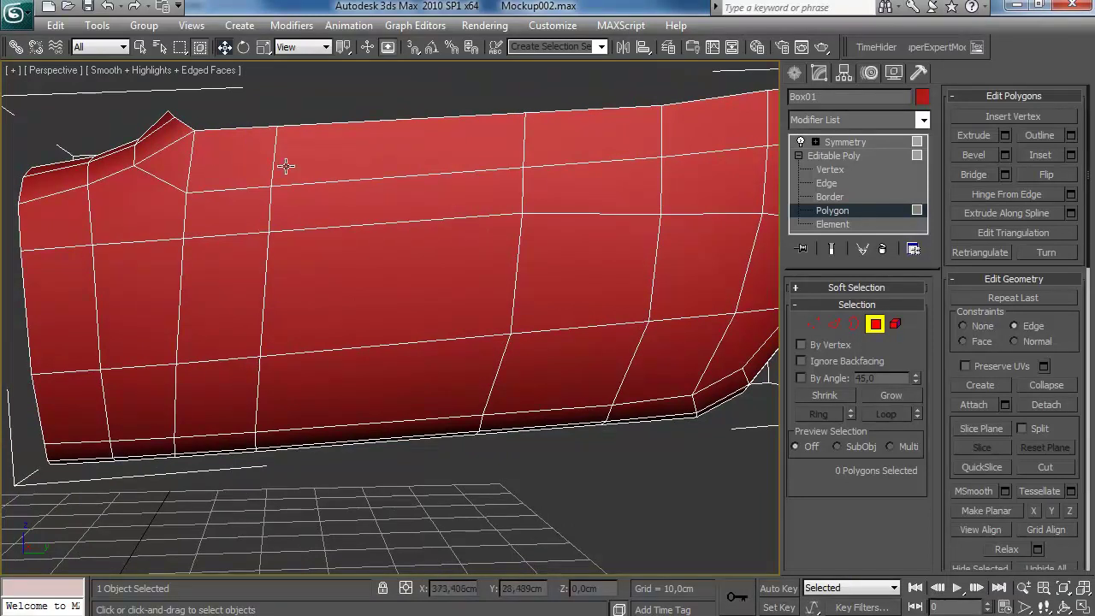
click(812, 324)
click(813, 324)
scroll(472, 368, down, 5)
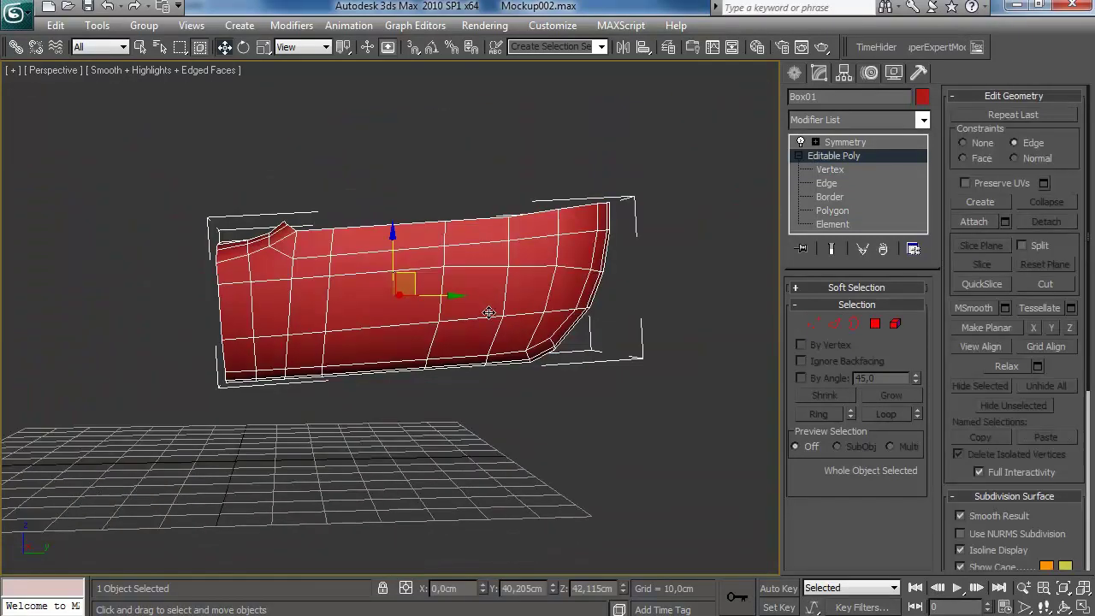
Bring the hidden parts of the car back into view and deselect the body.
right_click(473, 368)
click(518, 293)
click(795, 74)
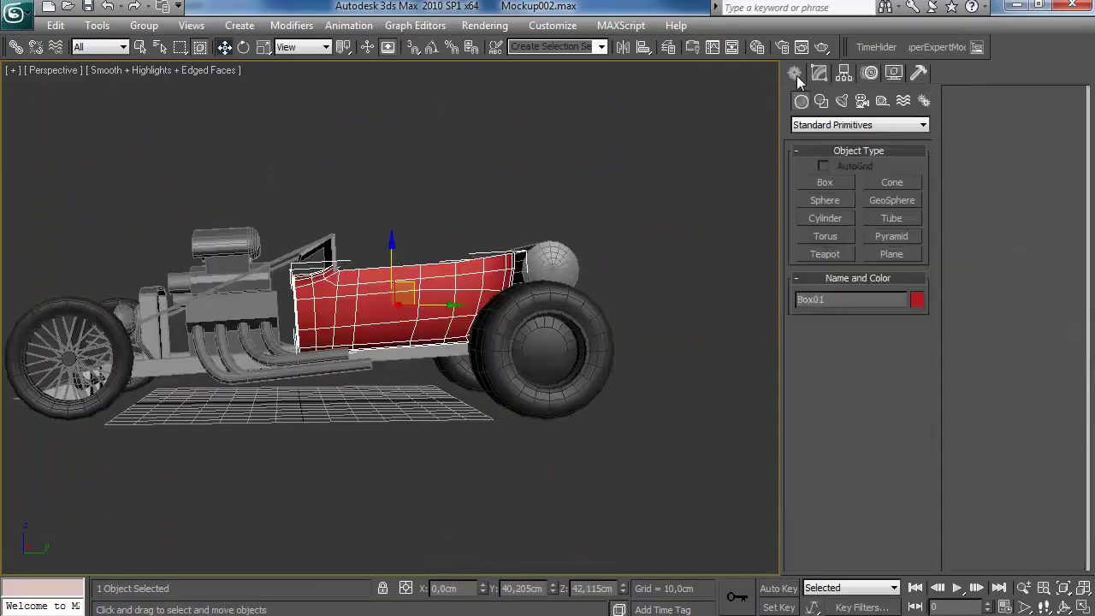
click(503, 245)
mouse_move(502, 245)
alt+middle_down()
mouse_move(551, 273)
mouse_move(488, 261)
alt+middle_up()
Select the chassis frame and reset its absolute world Y rotation to 0.
click(417, 368)
click(244, 47)
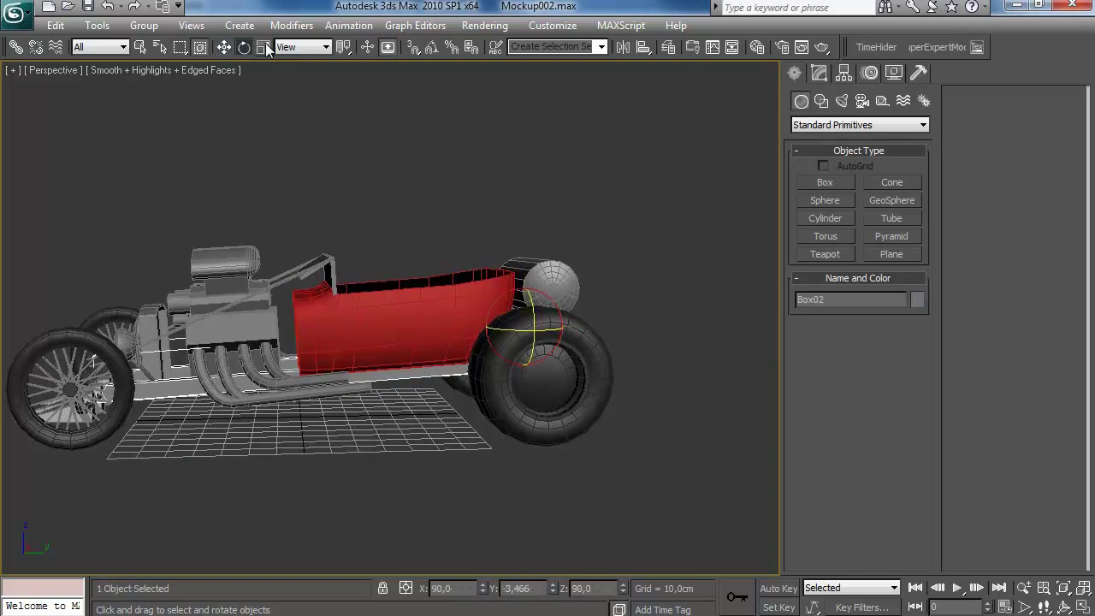
right_click(244, 47)
right_click(699, 419)
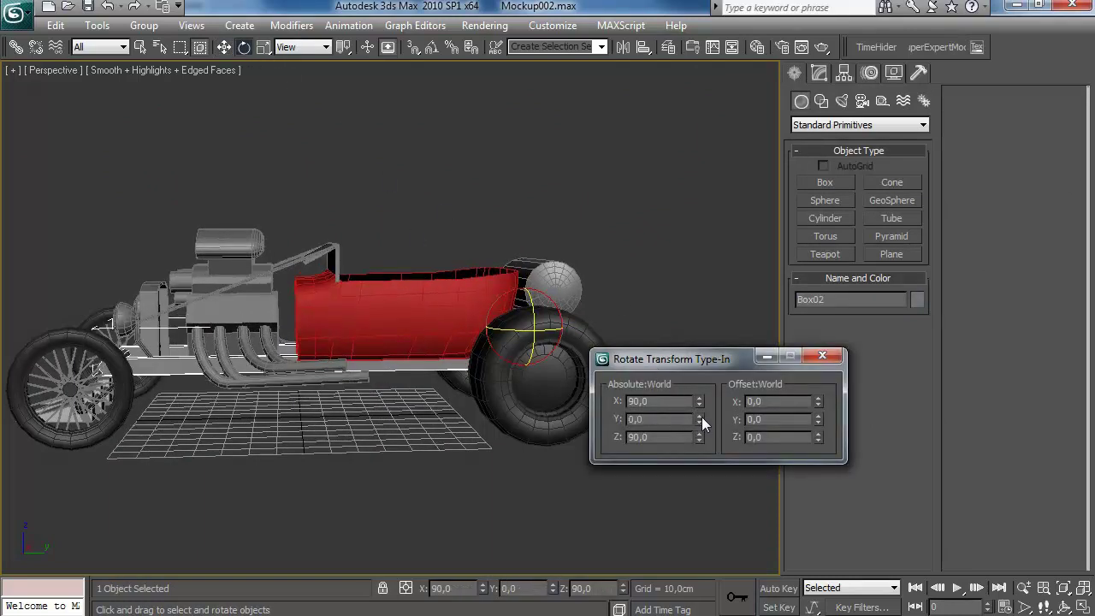
Finish the chassis rotation entry and open the red body for vertex editing.
click(823, 355)
click(714, 402)
scroll(470, 319, up, 3)
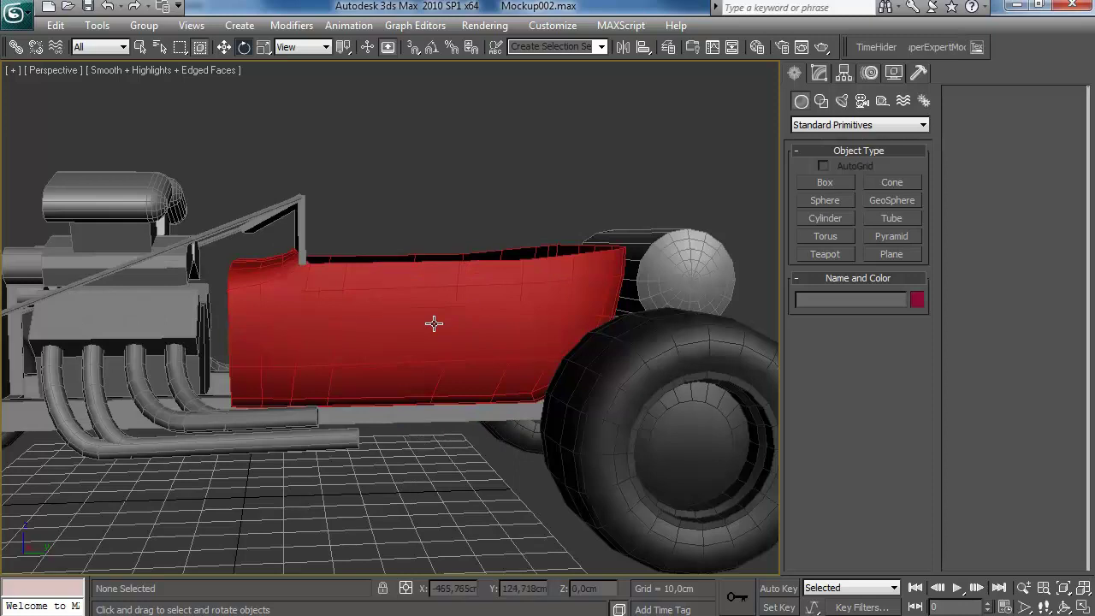
click(435, 327)
click(818, 73)
click(830, 170)
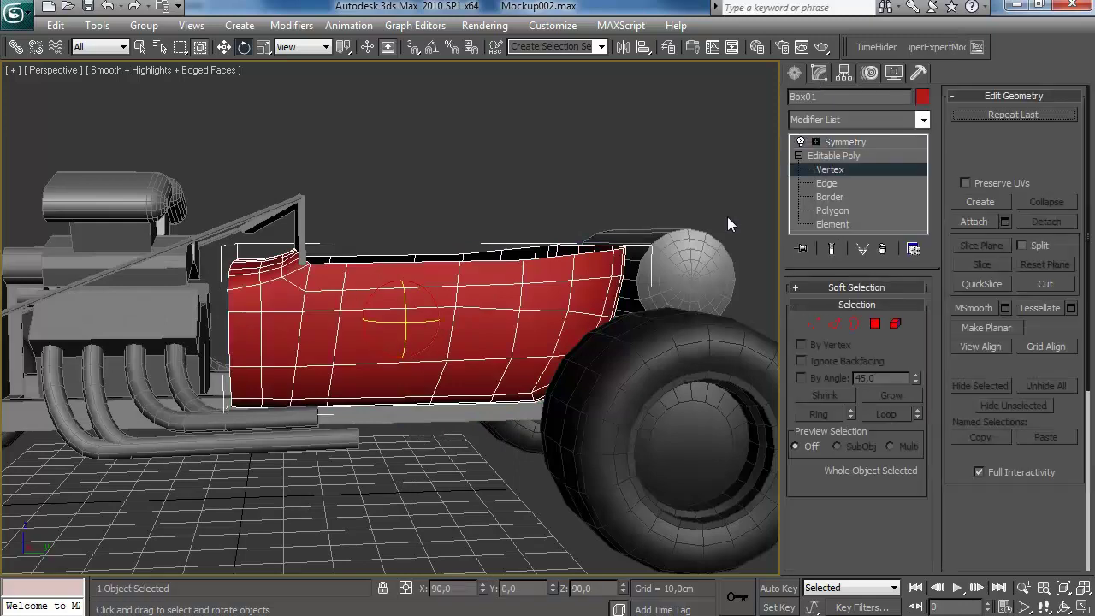
Straighten the vertical edge loop just behind the windshield post by flattening its vertices lengthwise, and adjust its position along the body.
scroll(429, 278, up, 4)
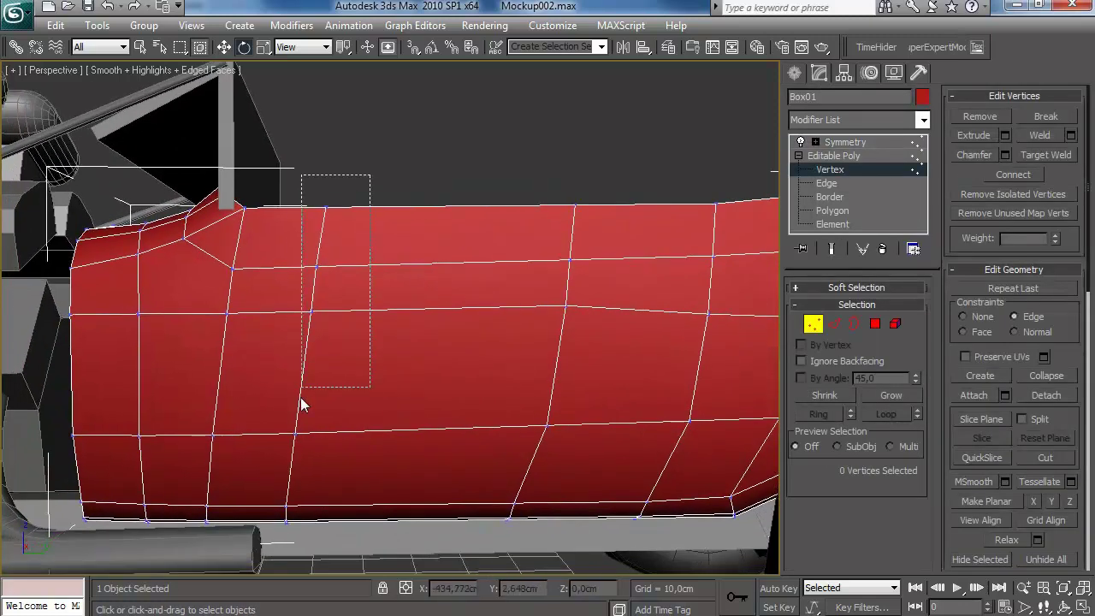
key(r)
drag(238, 306, 314, 301)
middle_drag(391, 337, 370, 296)
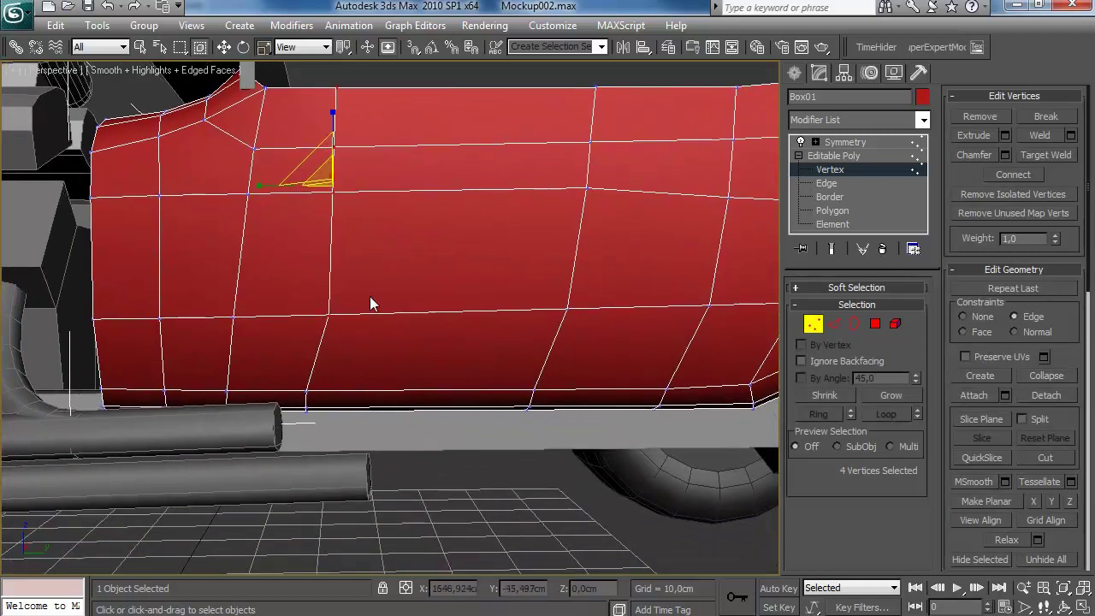
ctrl+drag(317, 405, 316, 408)
click(1033, 501)
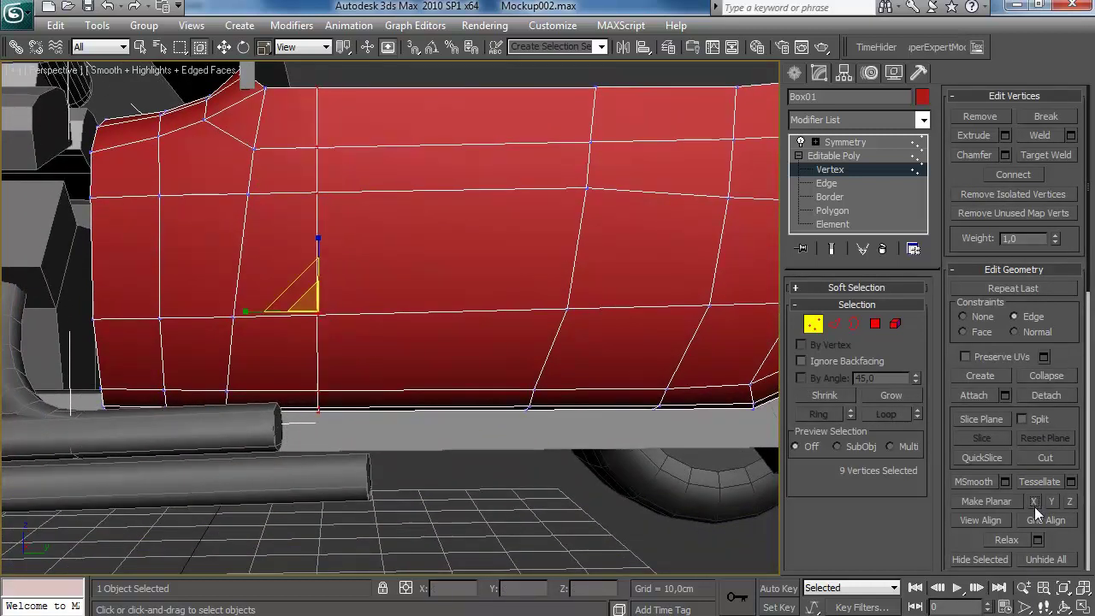
middle_drag(340, 291, 358, 306)
key(w)
drag(368, 326, 379, 336)
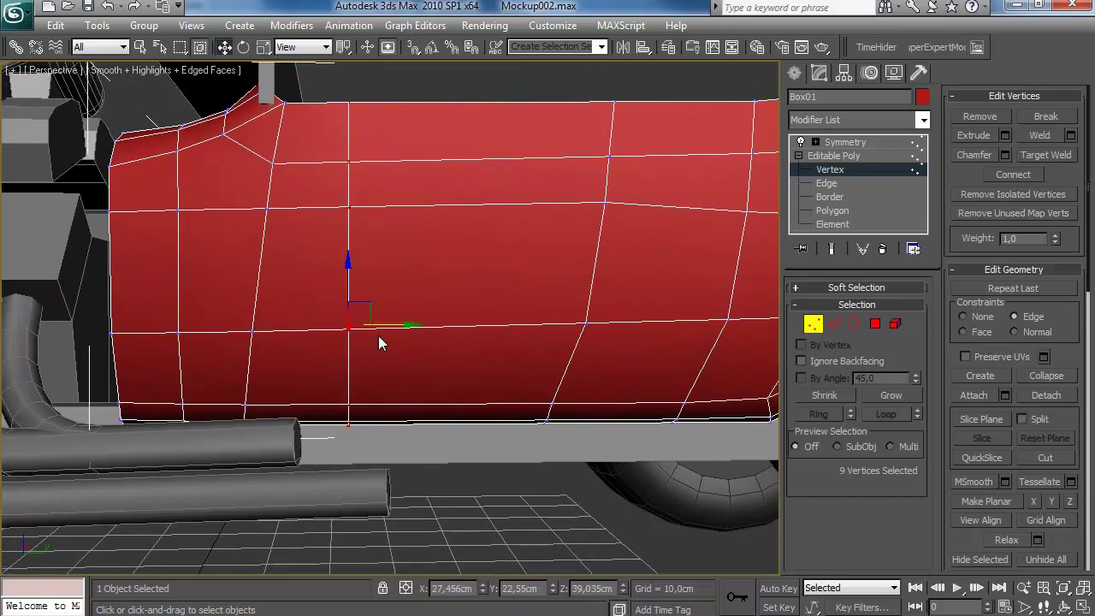
Flatten the lower vertices of the loop below the windshield post into a vertical line and nudge them into place.
drag(237, 426, 314, 398)
key(r)
drag(195, 400, 401, 402)
key(w)
drag(305, 398, 312, 400)
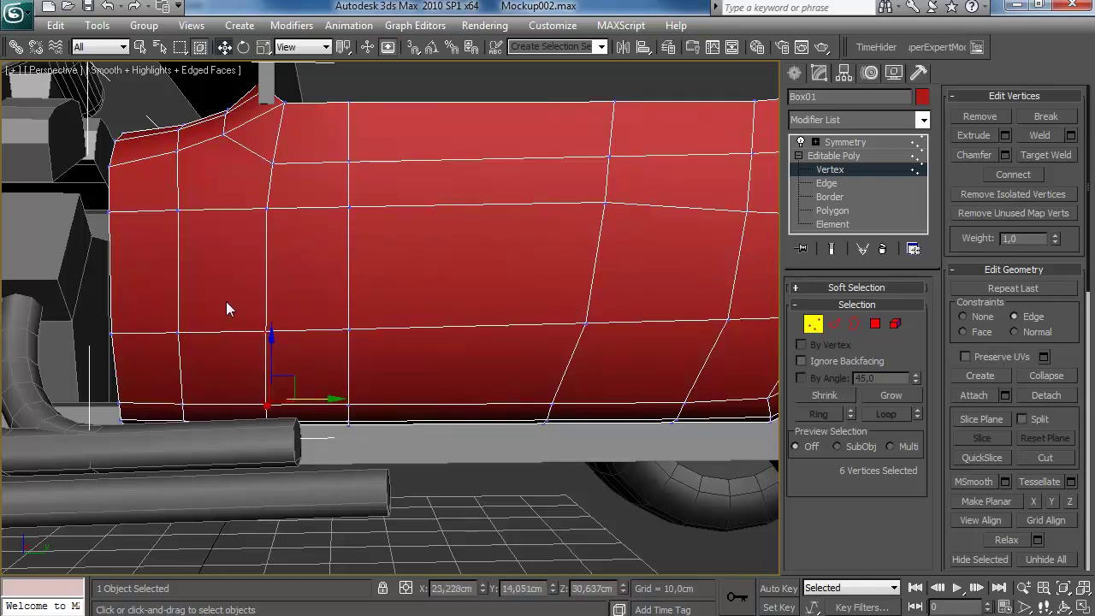
Slide the lower vertices of the next vertical loop toward the rear along their edges to reduce its slant.
click(462, 286)
middle_drag(532, 313, 281, 289)
drag(250, 457, 392, 389)
drag(364, 277, 364, 277)
drag(379, 373, 390, 373)
click(230, 368)
Inset the large lower side polygon between the two middle vertical loops of the body.
alt+middle_drag(296, 313, 315, 339)
click(875, 324)
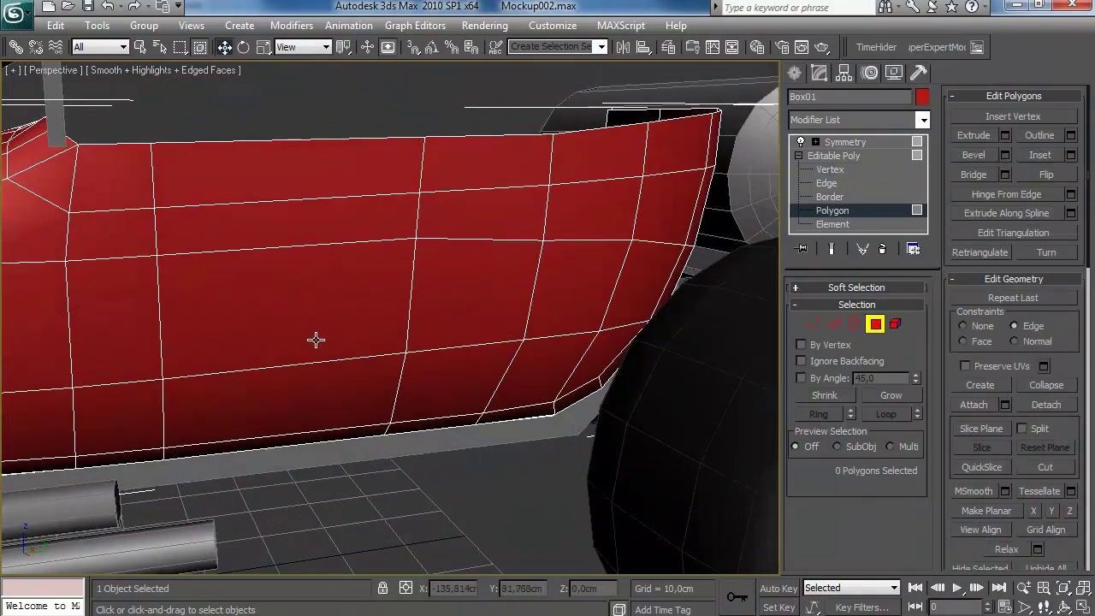
click(282, 395)
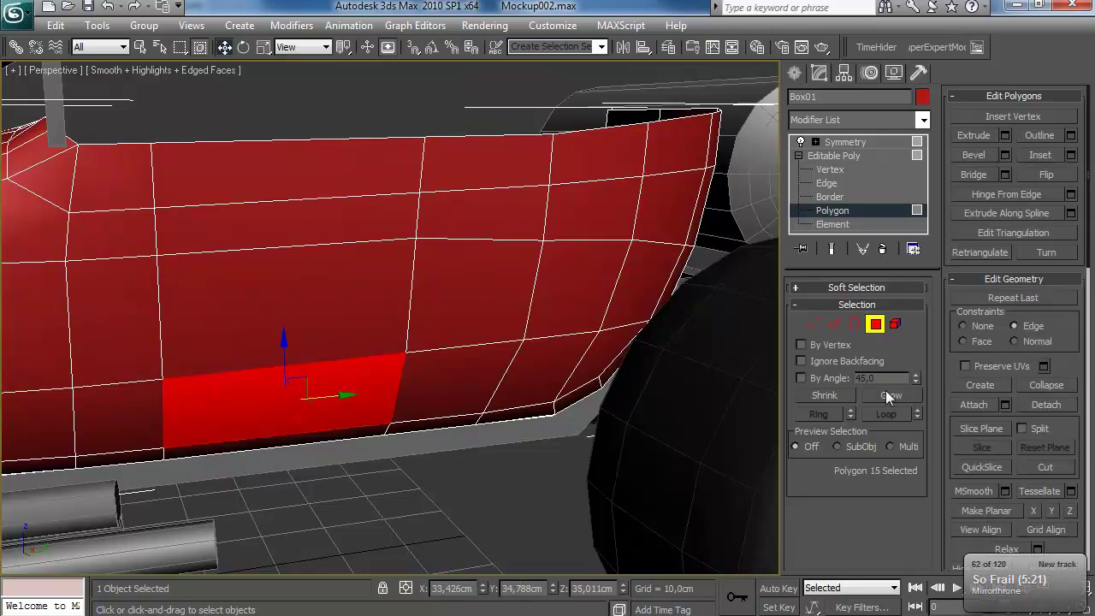
click(1071, 155)
alt+middle_drag(416, 303, 648, 412)
click(719, 492)
key(ctrl+z)
click(1071, 155)
drag(796, 450, 796, 468)
click(715, 492)
Target-weld the two upper inset vertices to the matching outer corners of the lower side panel.
click(814, 322)
click(1046, 154)
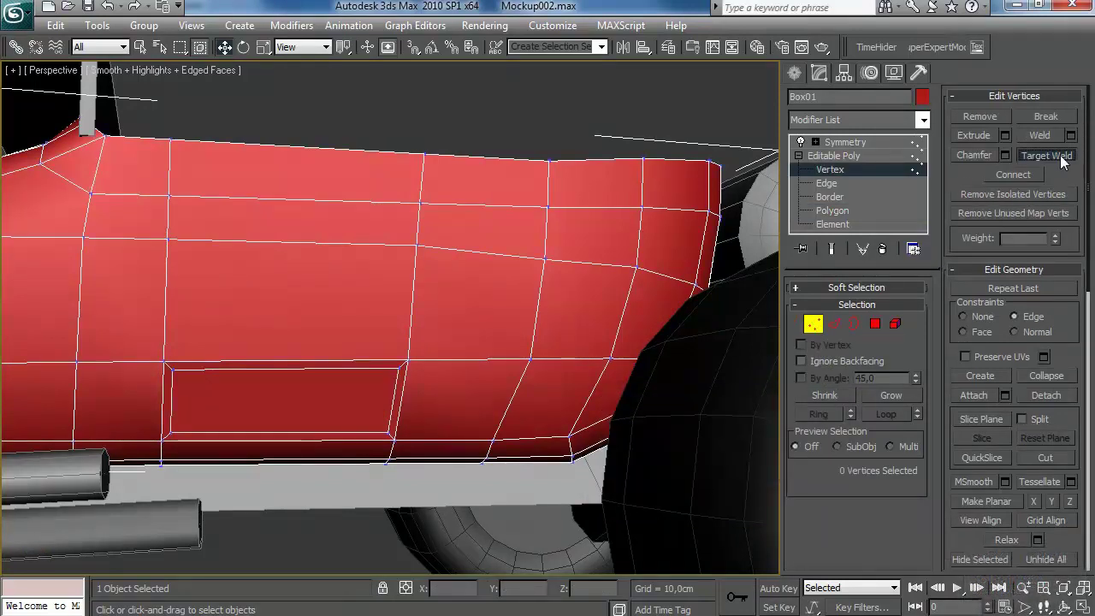
click(409, 360)
click(172, 370)
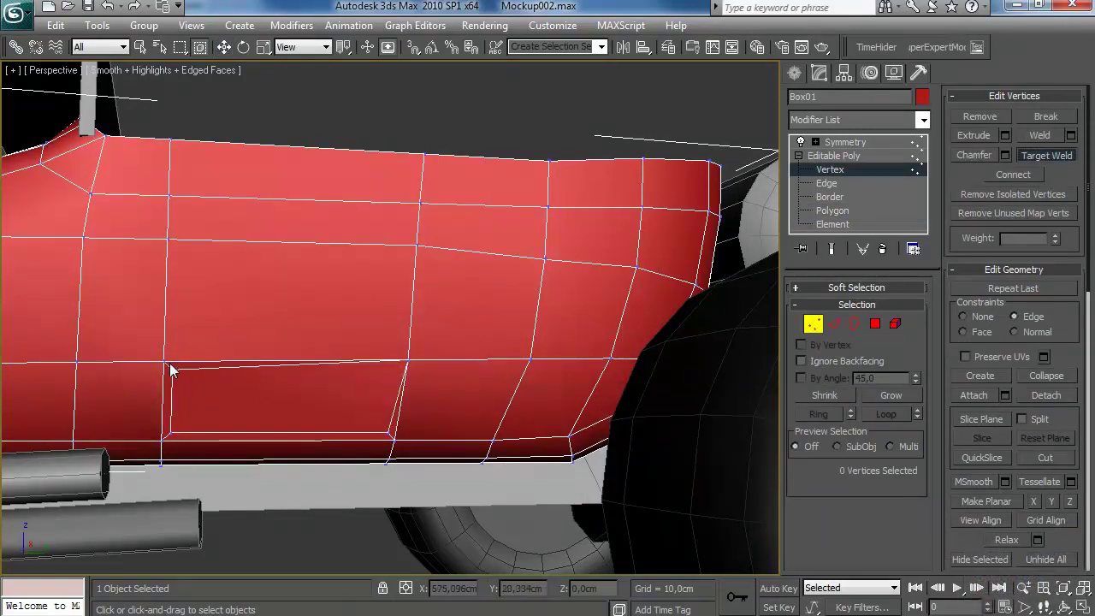
click(165, 361)
Raise the two lower inset vertices of the side panel with the edge constraint off.
key(w)
click(170, 433)
ctrl+click(390, 435)
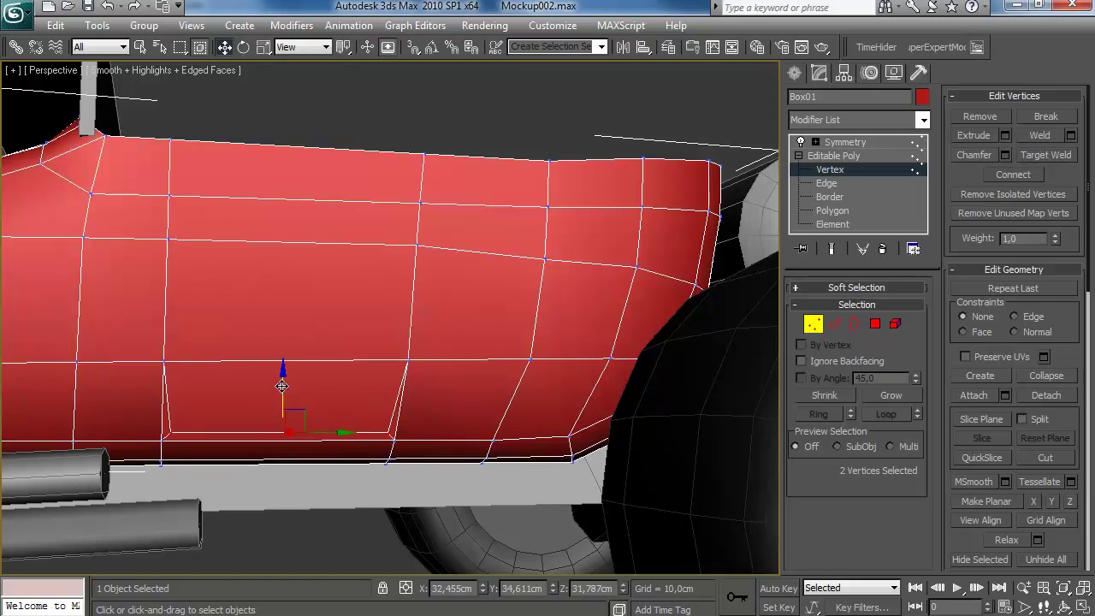
shift+drag(283, 367, 279, 416)
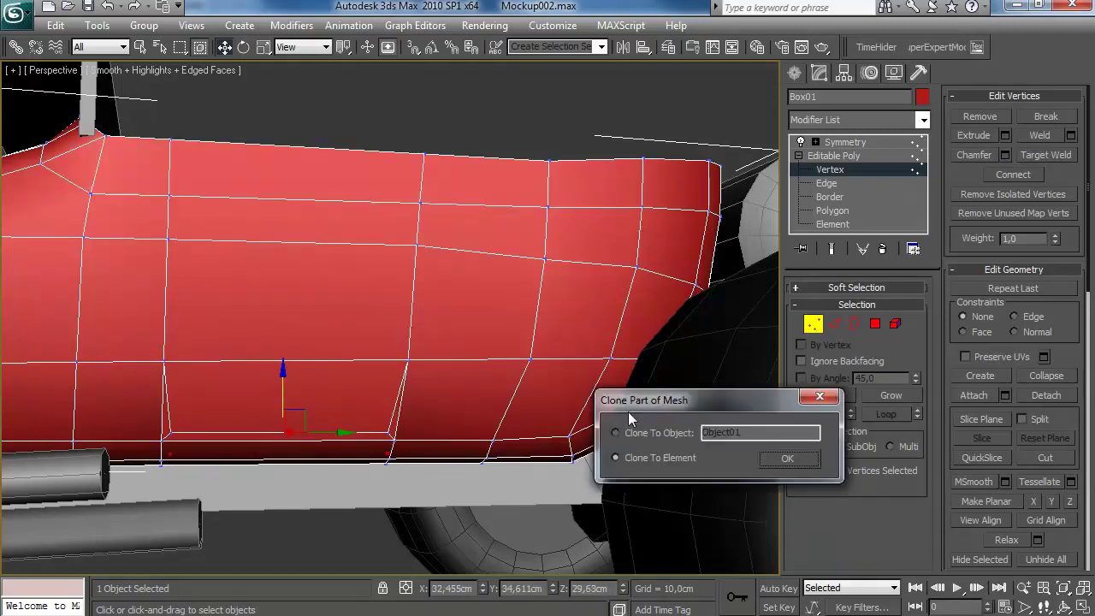
click(787, 457)
scroll(346, 371, up, 1)
drag(326, 375, 328, 345)
key(ctrl+z)
key(shift+x)
Shift the panel's rear inset vertex, its upper rear corner and its lower front corner vertices toward the front of the car.
click(437, 395)
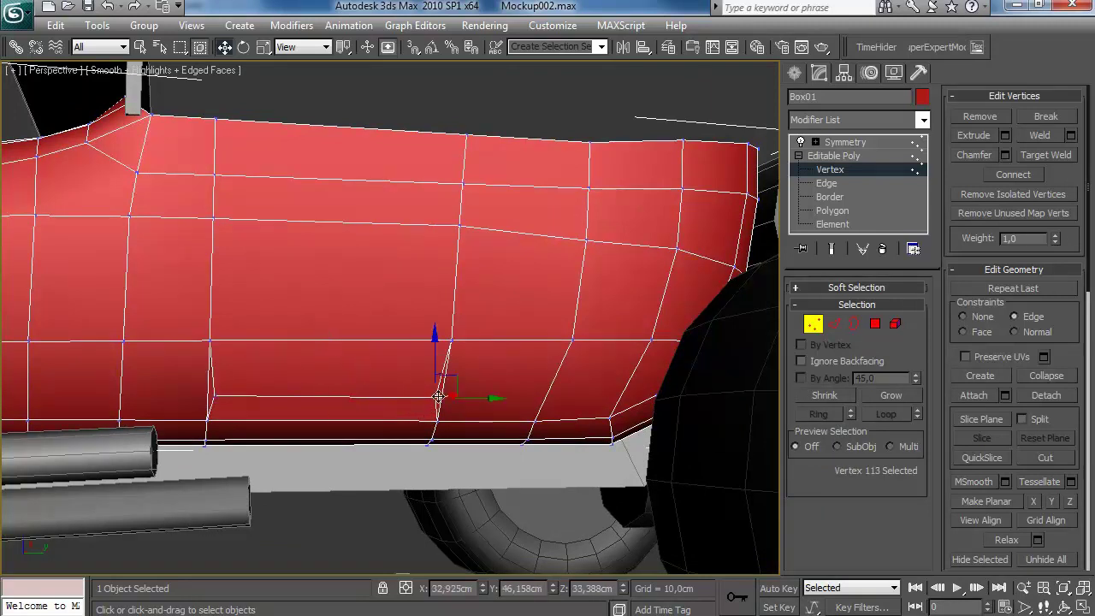
drag(478, 398, 456, 399)
drag(453, 342, 439, 342)
drag(411, 397, 397, 397)
click(216, 396)
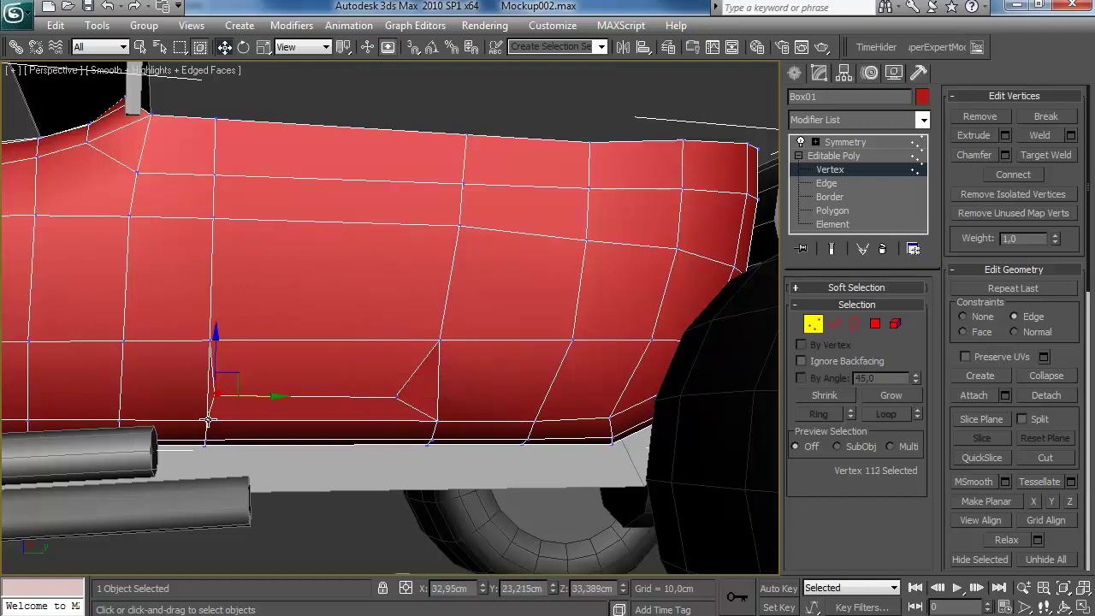
drag(183, 462, 235, 438)
drag(227, 387, 209, 404)
Chamfer the panel's two lower inset vertices by 1.0 cm and target-weld the lower chamfer vertices to the panel's outer bottom corners.
ctrl+drag(415, 377, 382, 411)
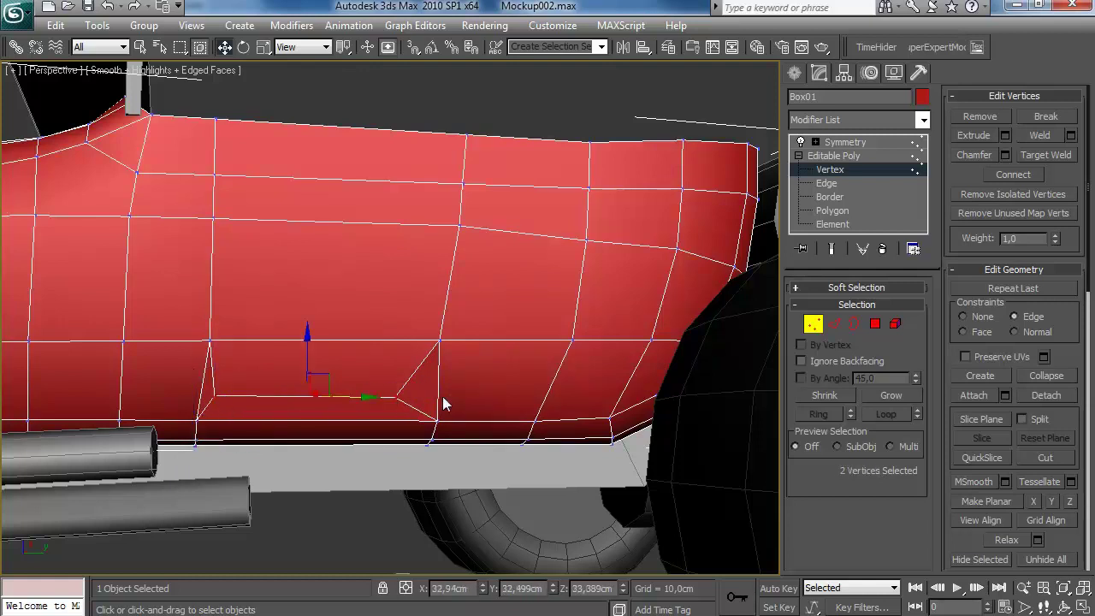
click(1005, 155)
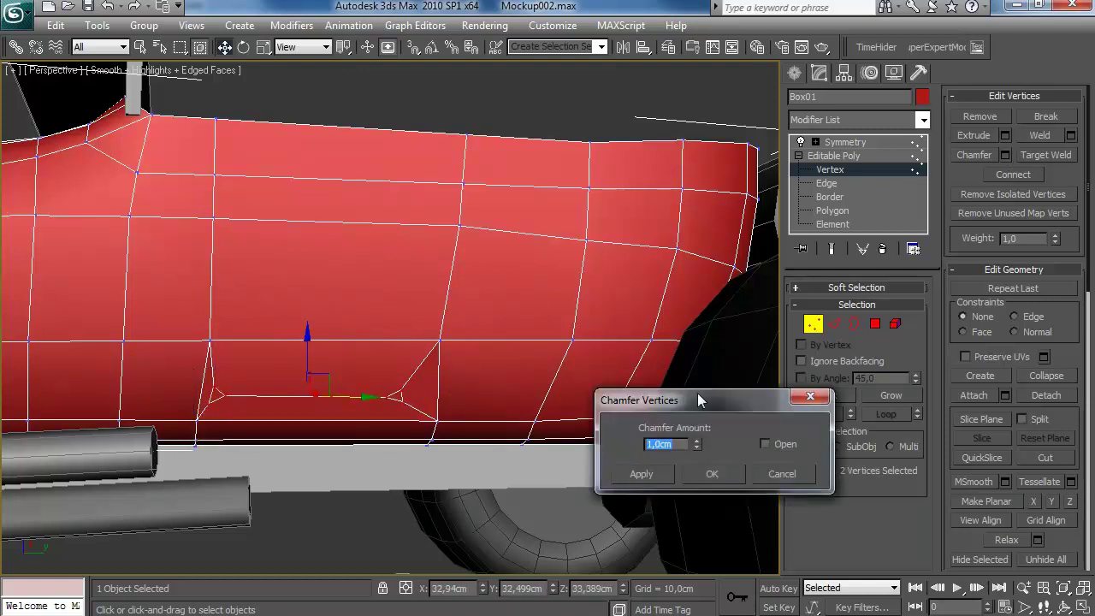
click(703, 472)
click(1023, 156)
click(209, 403)
click(198, 421)
click(404, 403)
click(438, 420)
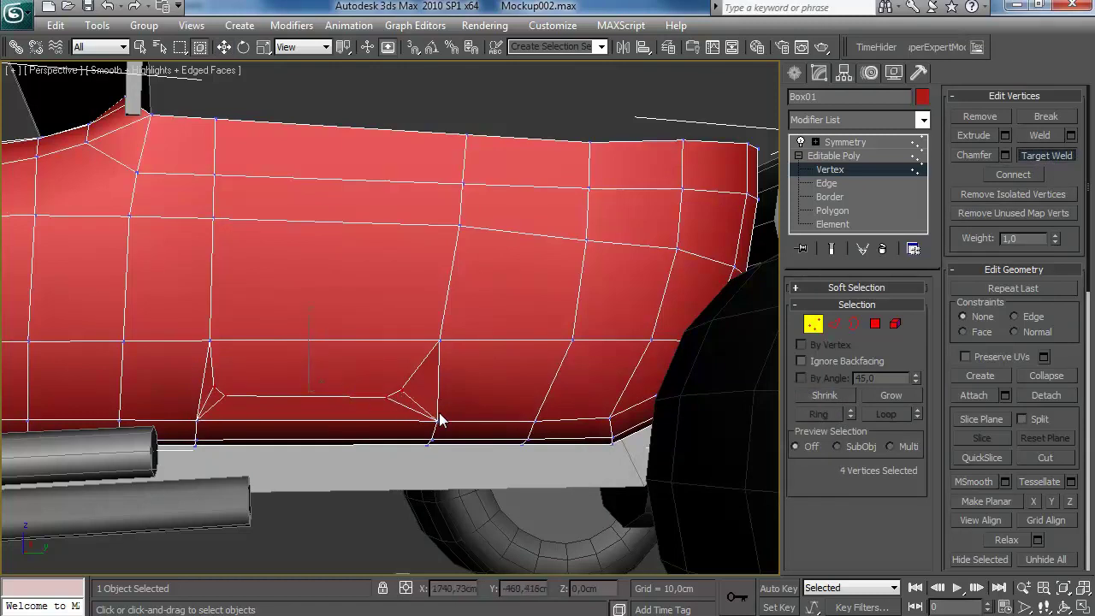
right_click(438, 419)
Slide the remaining chamfer vertices outward and inward along their edges to round the panel's two lower corners.
click(416, 378)
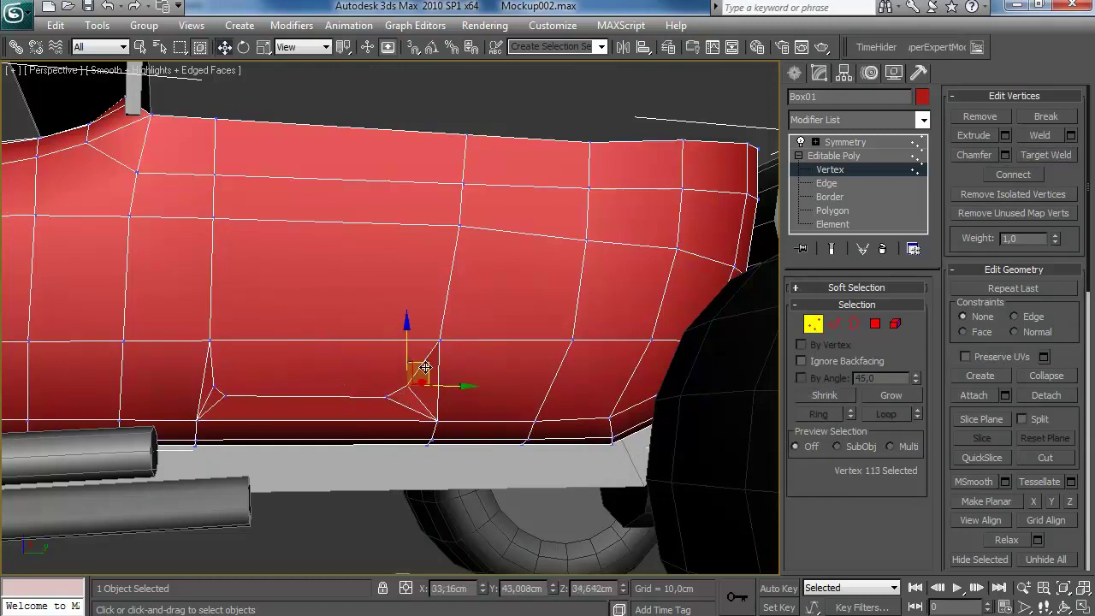
key(z)
key(z)
scroll(446, 351, down, 2)
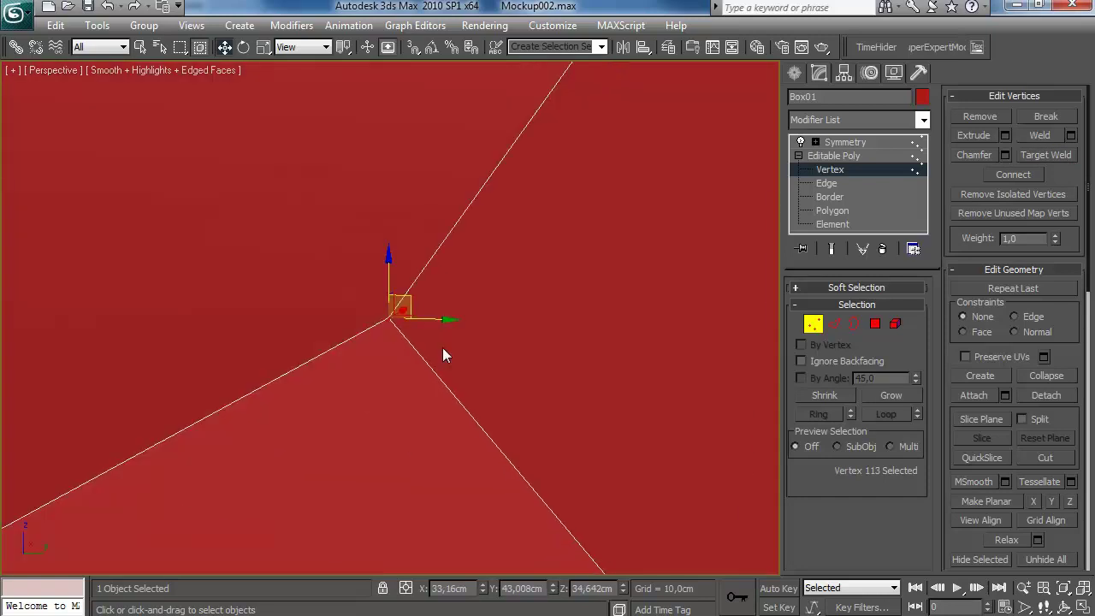
scroll(443, 348, up, 8)
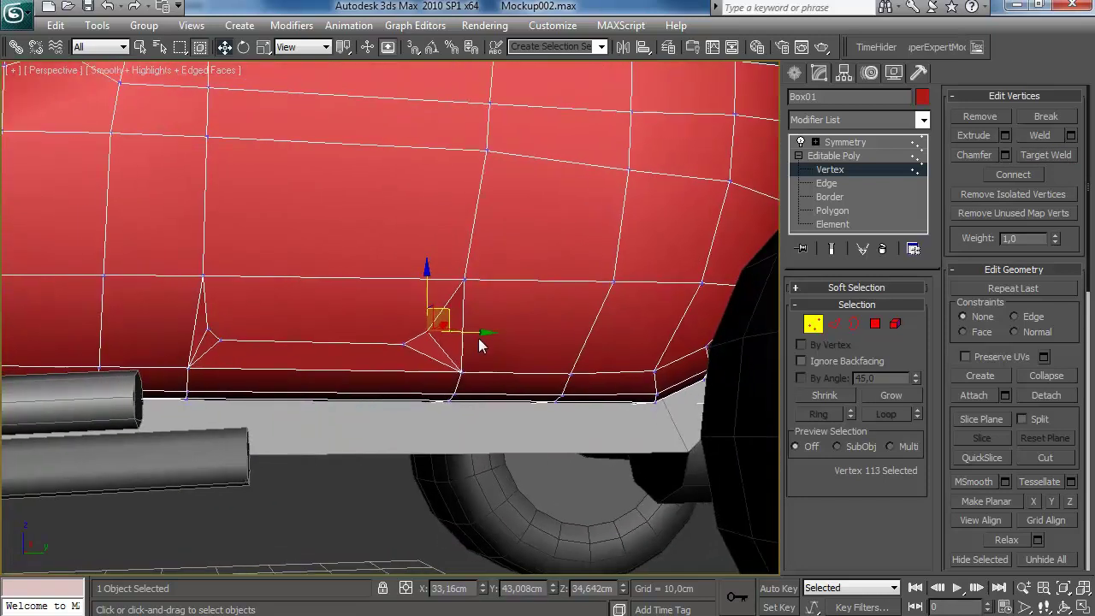
key(shift+x)
drag(445, 313, 448, 311)
click(406, 343)
drag(221, 340, 208, 324)
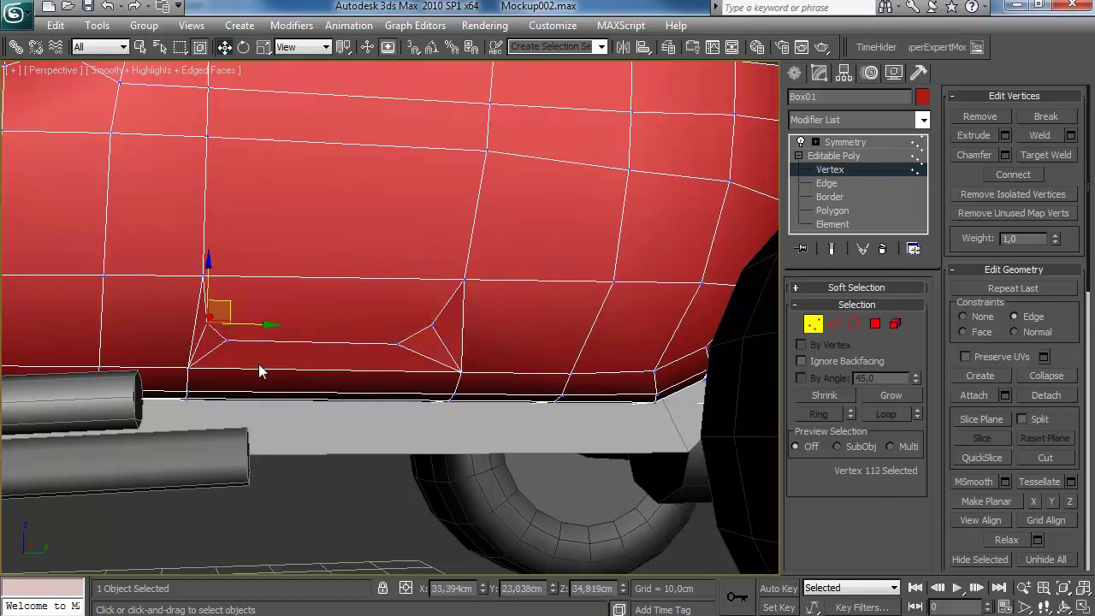
Select the polygons around the lower side panel, look up their smoothing group options and clear the selection.
click(817, 326)
scroll(375, 457, down, 4)
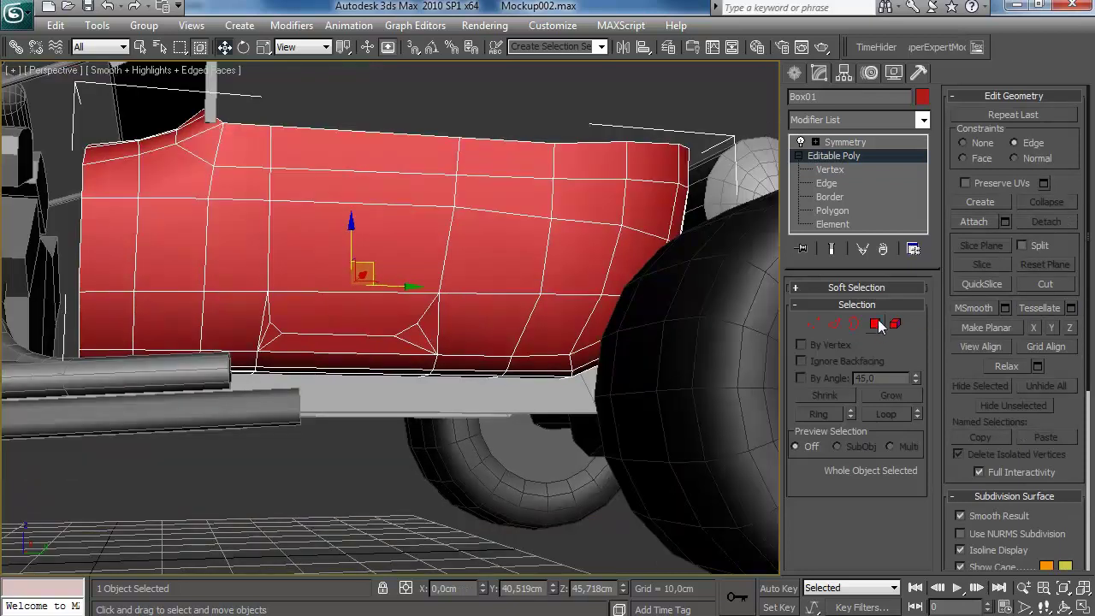
click(876, 323)
drag(473, 289, 473, 291)
scroll(1024, 544, down, 10)
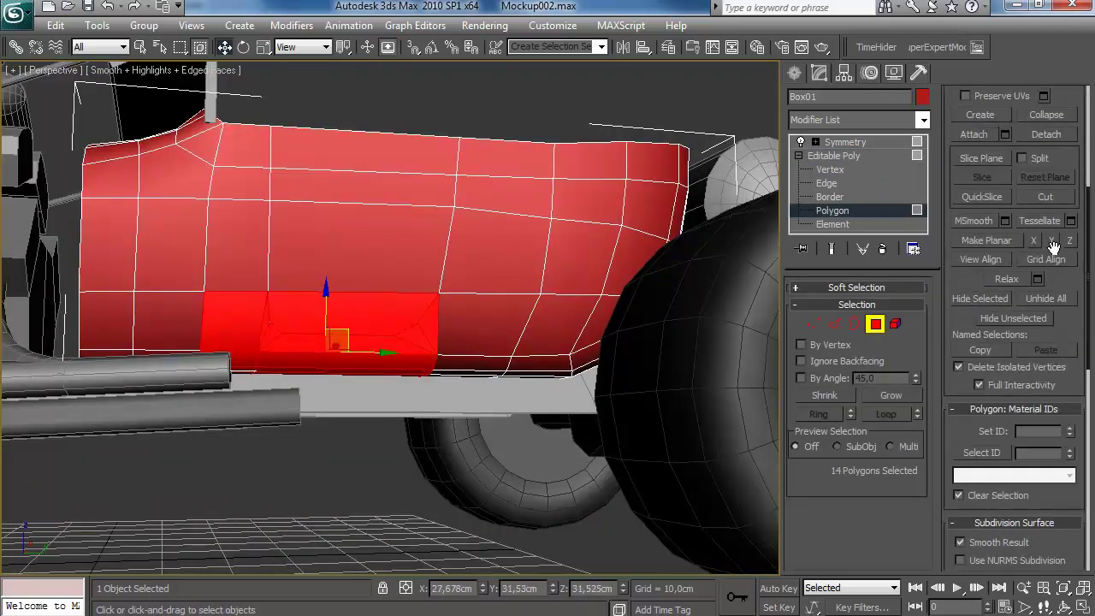
click(419, 383)
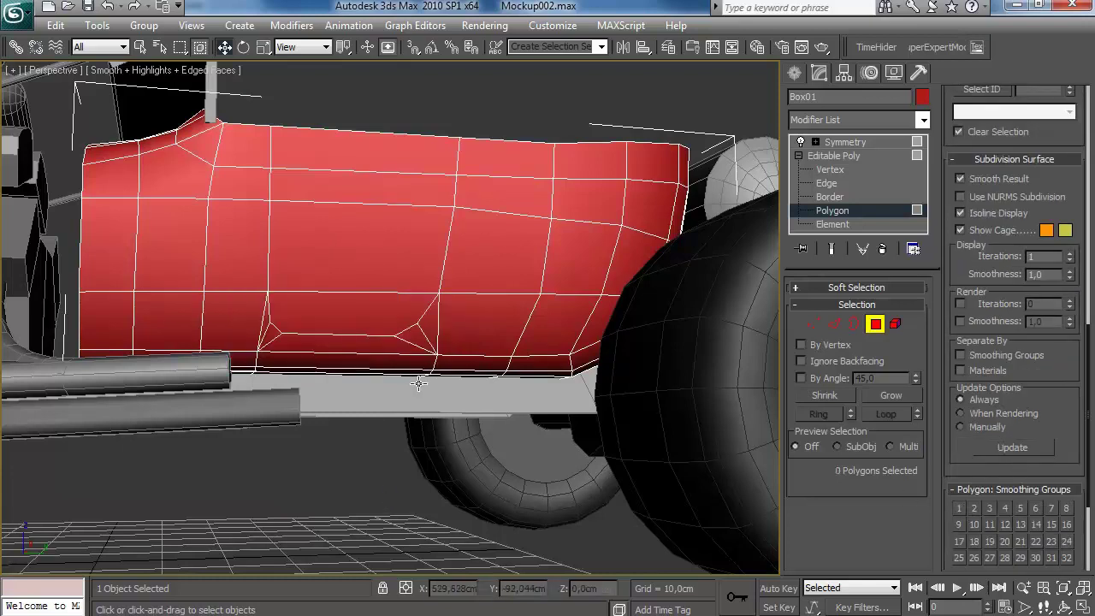
Examine the body side's shading with the wireframe edges hidden and shown again.
key(F4)
scroll(419, 383, down, 5)
alt+middle_drag(425, 391, 438, 422)
scroll(438, 422, up, 8)
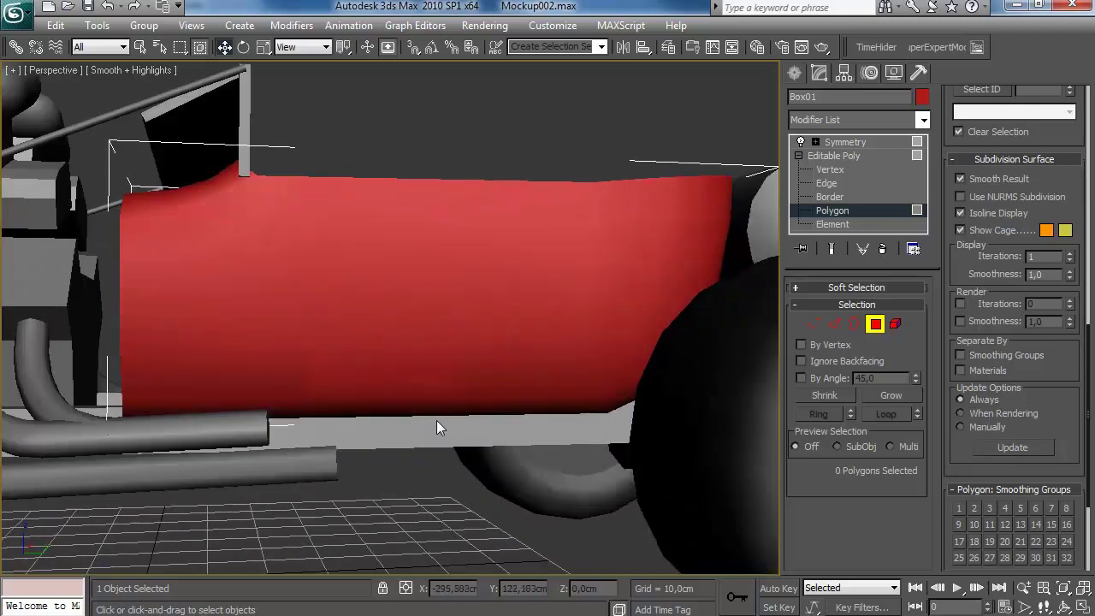
key(F4)
key(F4)
middle_drag(432, 418, 454, 406)
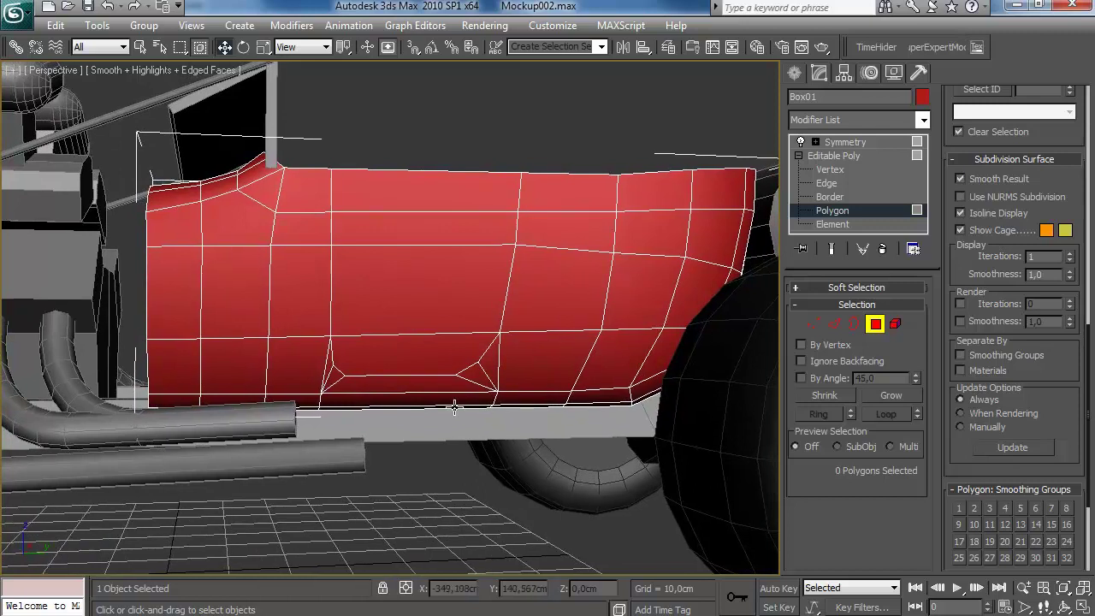
Connect the ring of edges below the side panel with 2 segments, pinch 50 and slide -7.
click(840, 325)
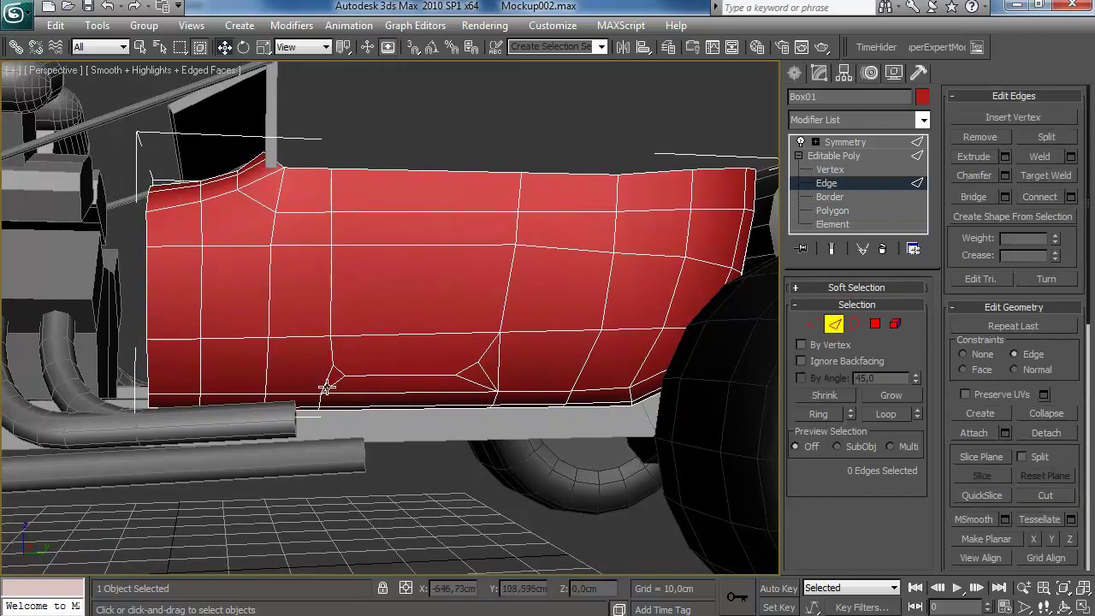
middle_drag(379, 390, 399, 362)
click(383, 376)
key(alt+r)
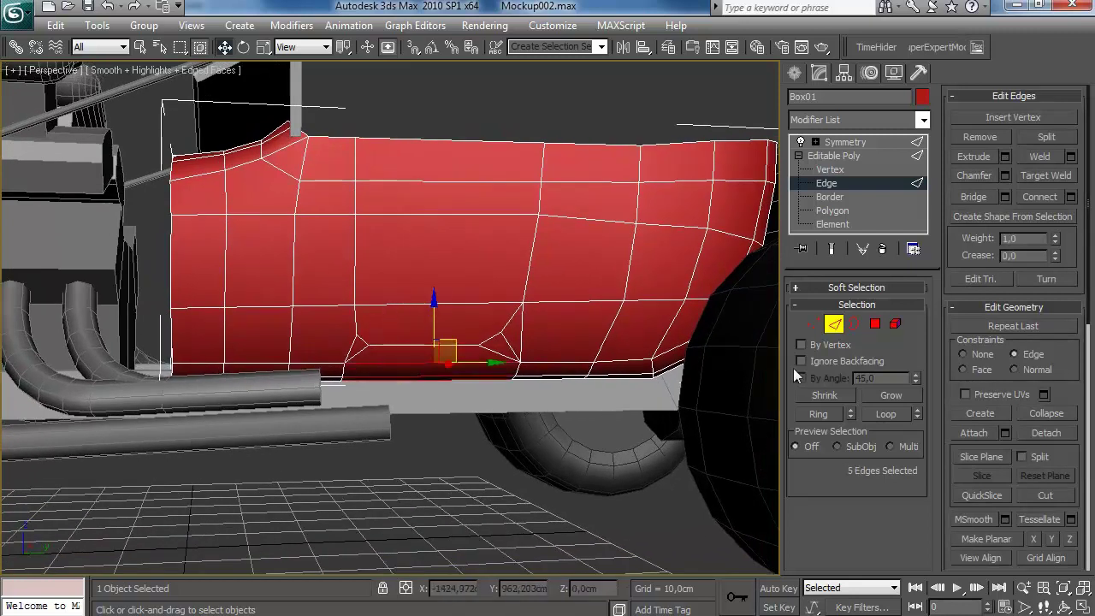
click(1071, 197)
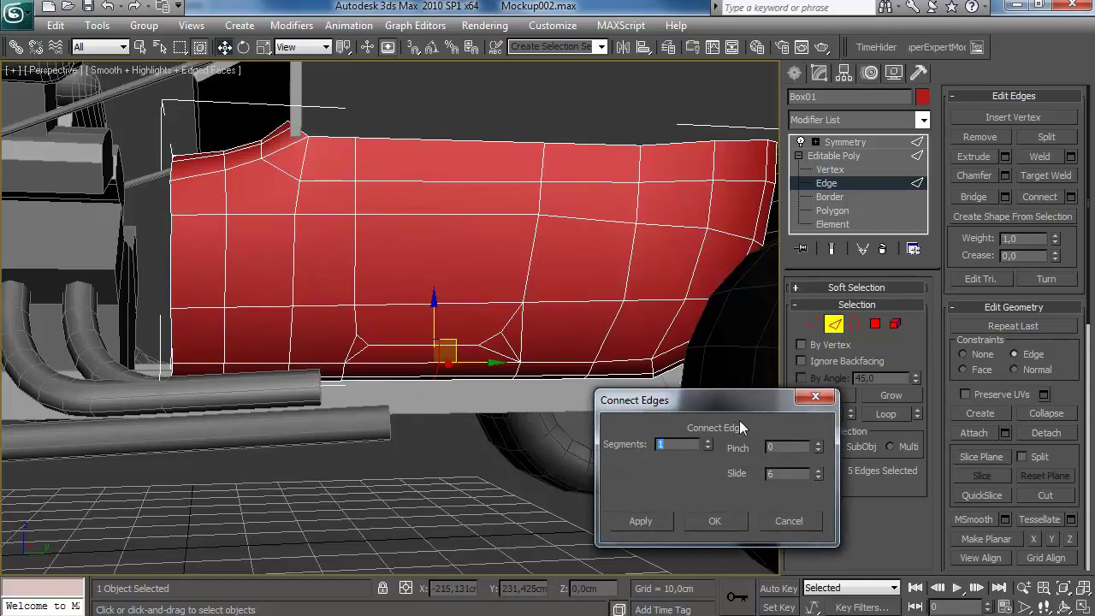
drag(818, 443, 826, 356)
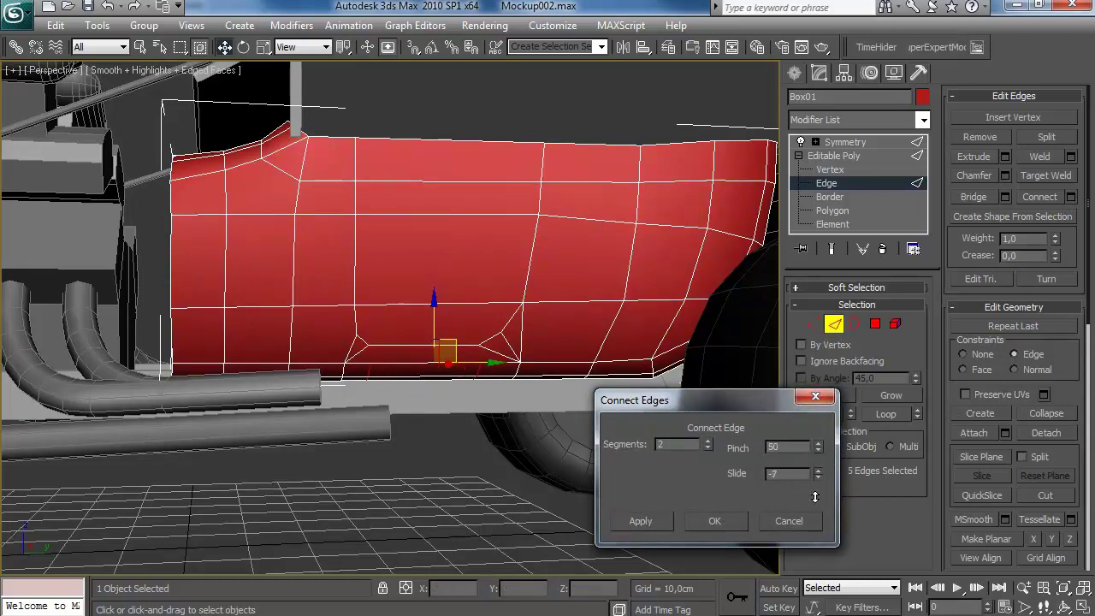
click(717, 520)
Connect the new edge ends to the panel's lower inset vertices and remove the horizontal edge running between the new segments.
click(813, 323)
drag(386, 335, 361, 370)
ctrl+drag(468, 335, 486, 369)
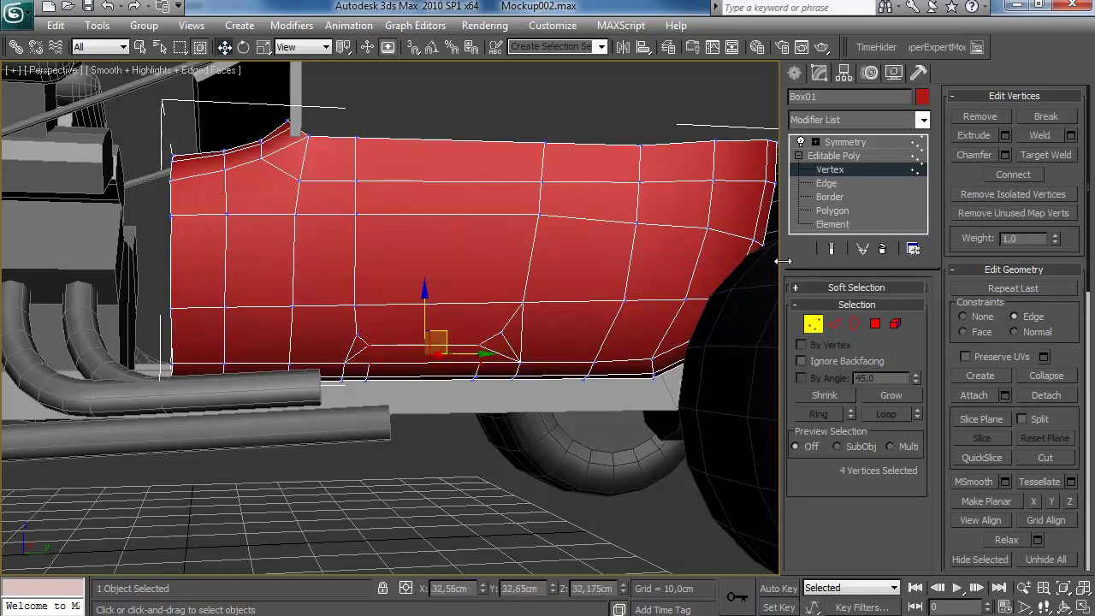
click(835, 322)
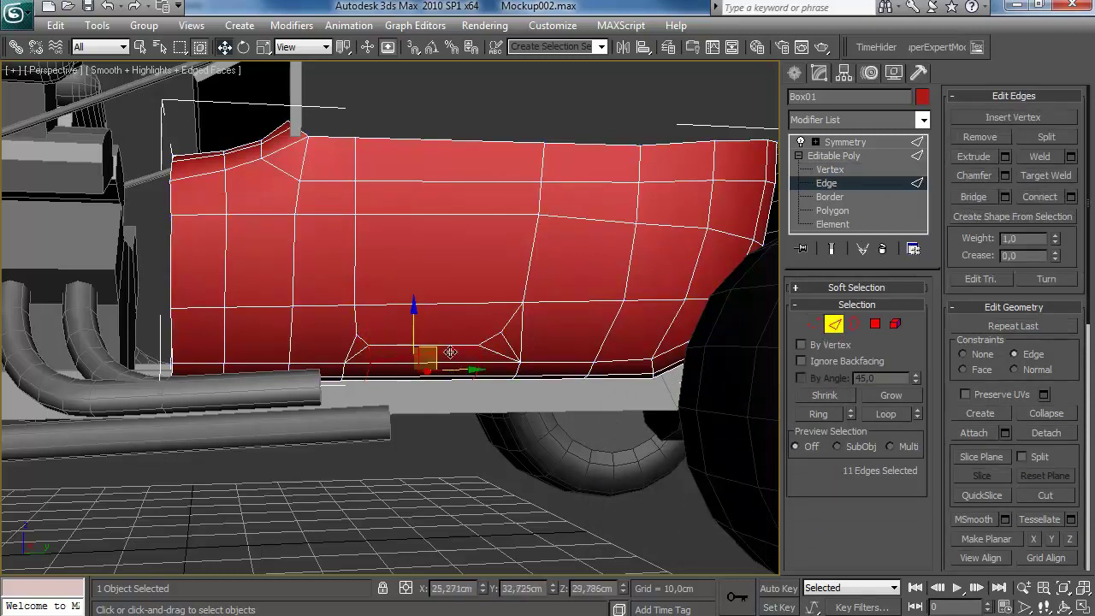
click(440, 350)
key(BackSpace)
Hide all objects except the red body and view its underside.
alt+middle_drag(464, 379, 462, 305)
right_click(462, 306)
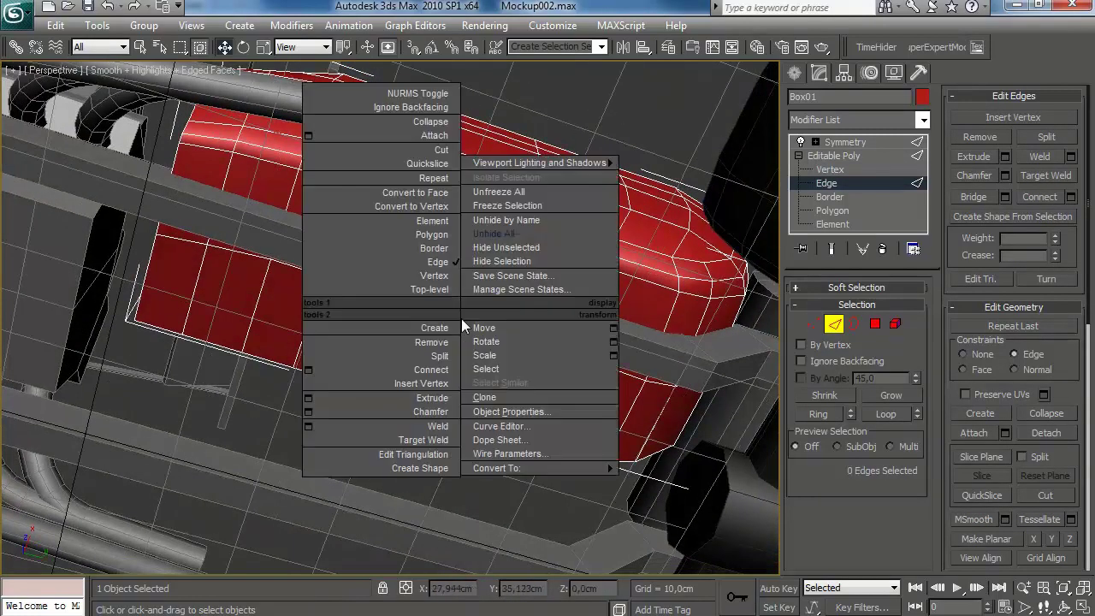
click(523, 247)
alt+middle_drag(460, 257, 442, 249)
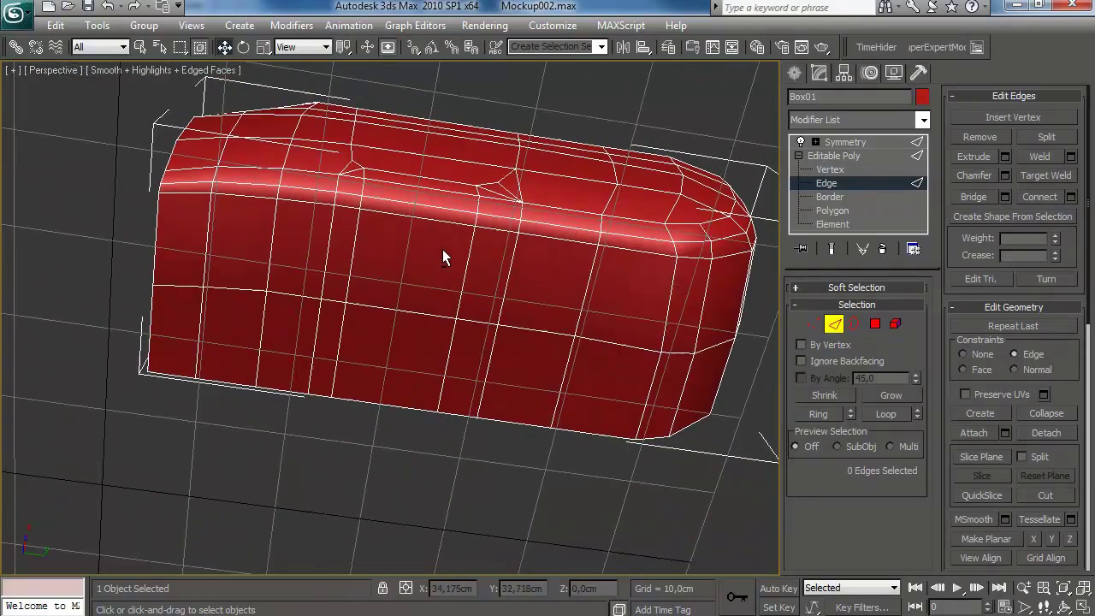
Target-weld the extra middle-row vertices on the body's underside beside the door section's cross loops.
click(813, 324)
click(1042, 160)
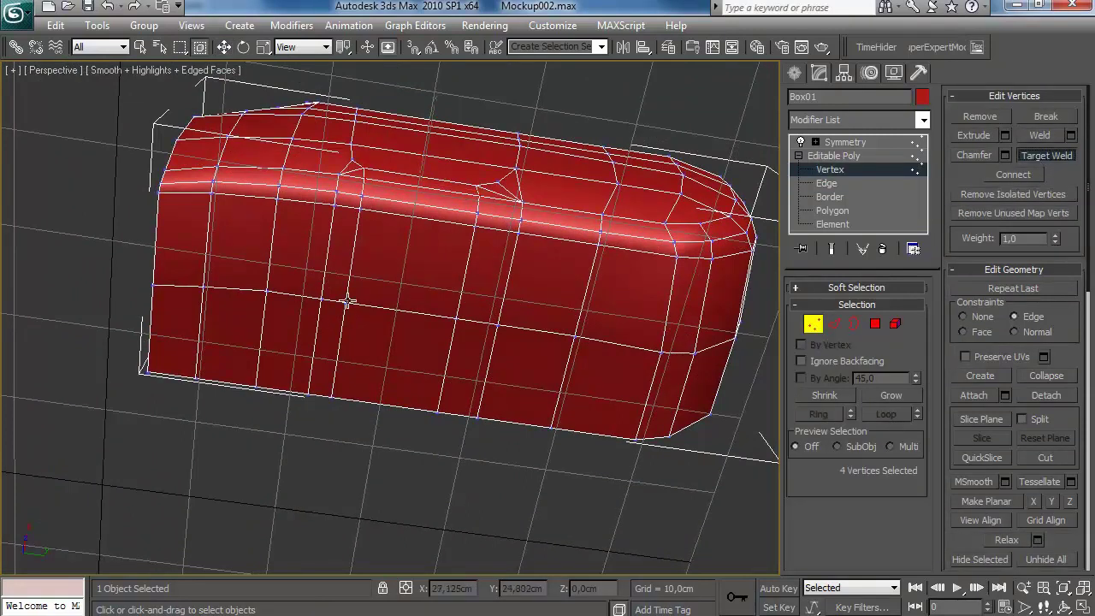
click(321, 297)
click(307, 392)
click(475, 423)
click(477, 323)
alt+middle_drag(496, 323, 464, 420)
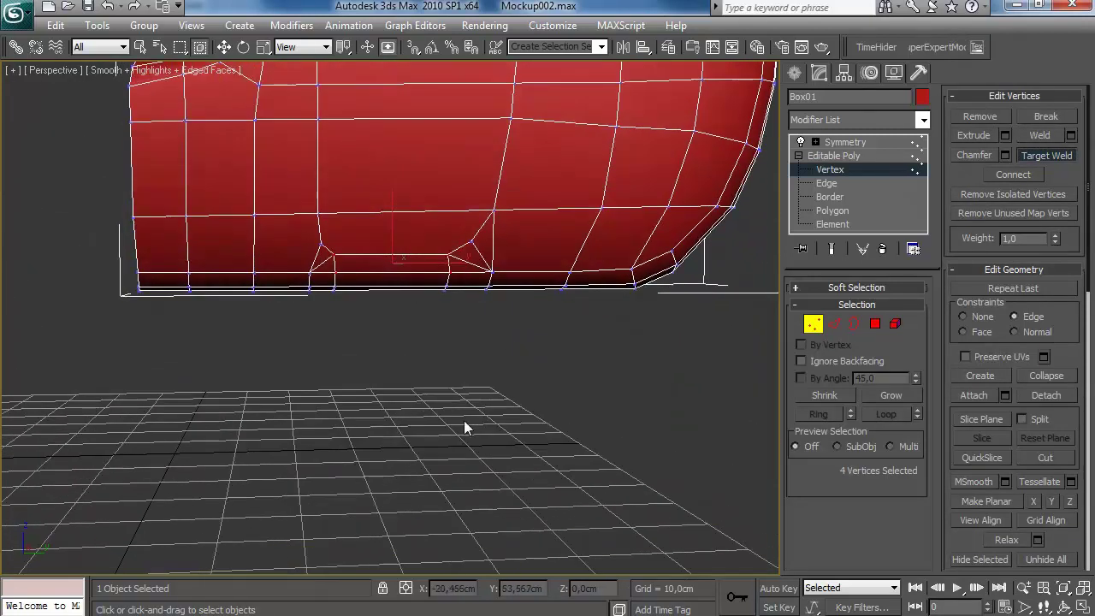
Connect the three lower edges ahead of the door panel with 1 segment, pinch 0 and slide -4.
click(839, 322)
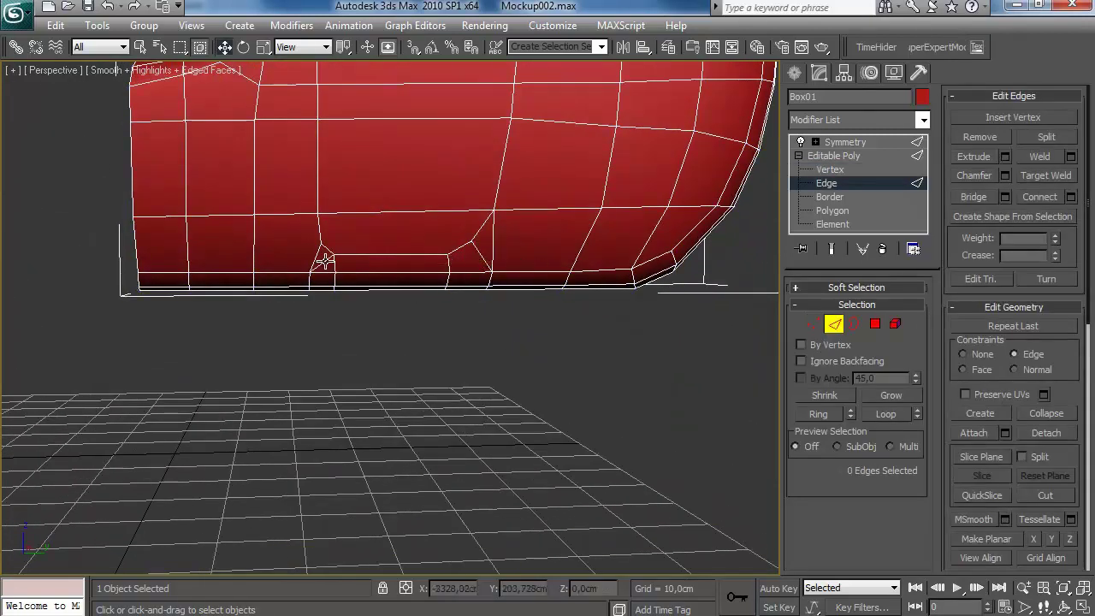
alt+middle_drag(385, 305, 507, 356)
click(457, 305)
key(alt+r)
click(1070, 197)
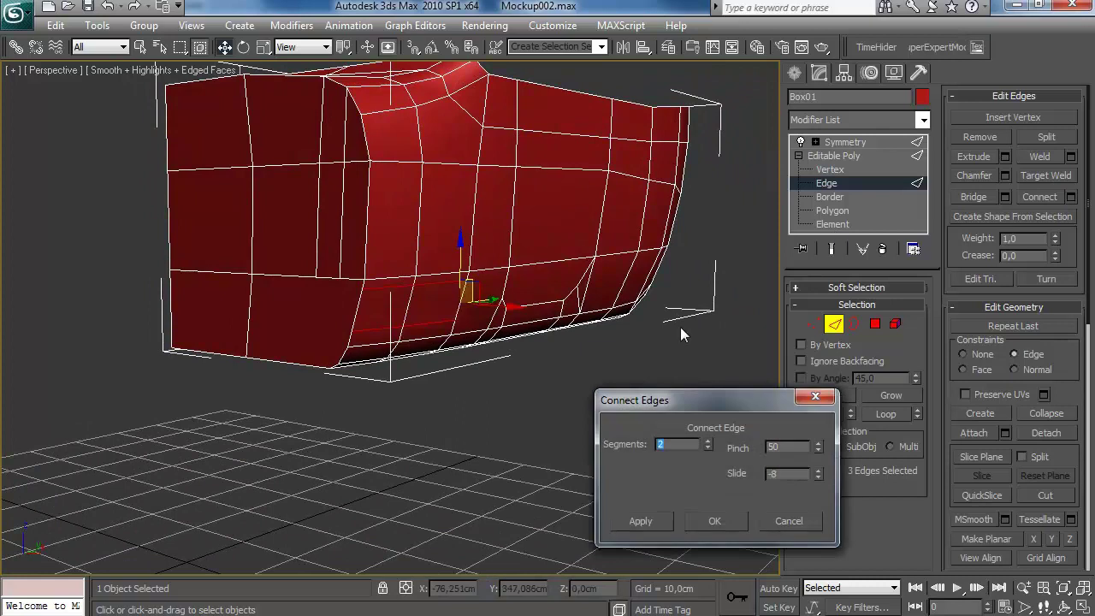
right_click(819, 476)
alt+middle_drag(437, 368, 651, 383)
drag(818, 473, 817, 476)
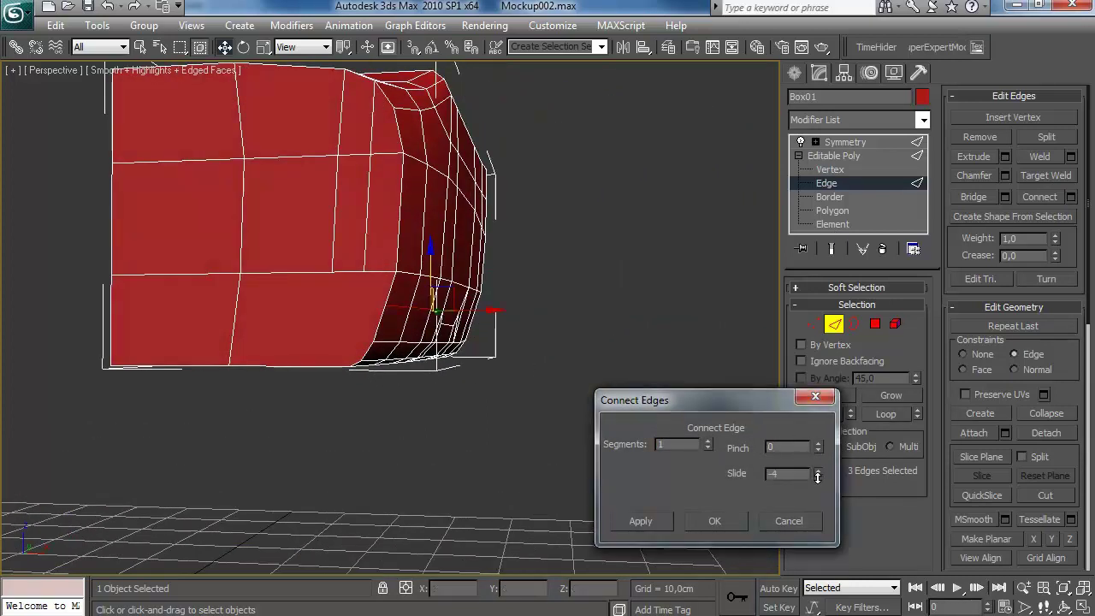
click(714, 520)
Undo a trial move of the new front edges and turn off the edge constraint.
scroll(471, 338, up, 3)
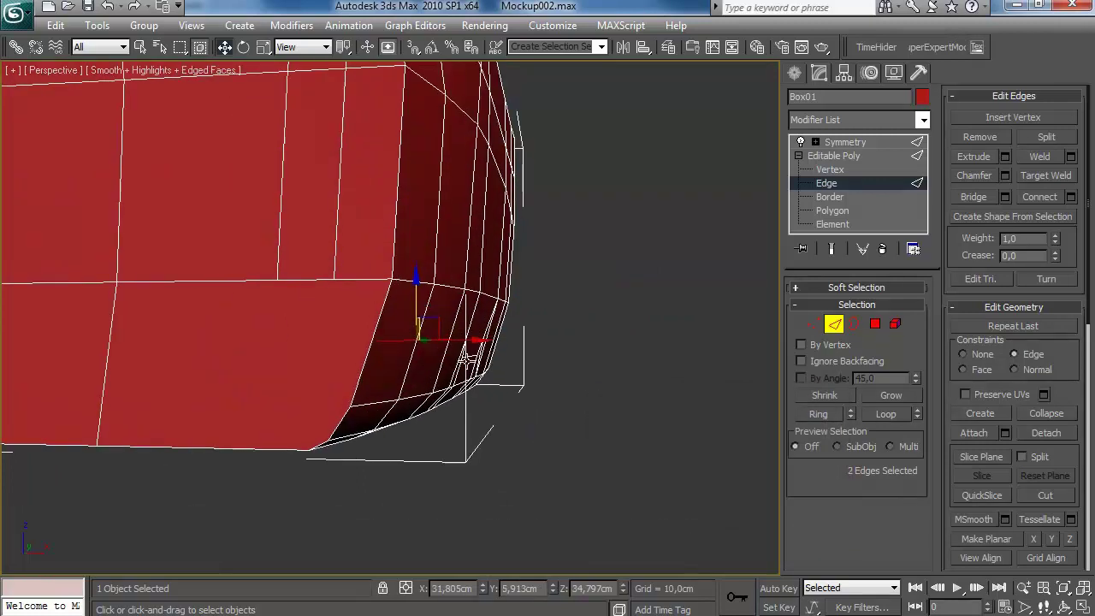
drag(467, 341, 470, 340)
key(ctrl+z)
key(shift+x)
alt+middle_drag(471, 340, 621, 326)
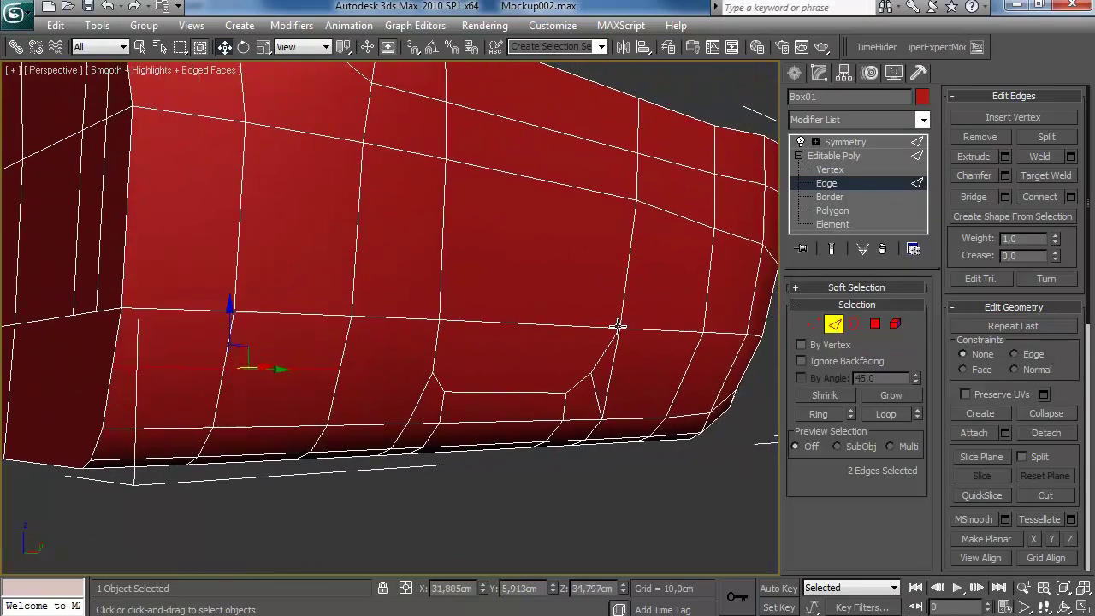
Connect the end vertex of the new front edges to the door outline's lower front corner vertex.
key(1)
click(435, 373)
ctrl+click(599, 379)
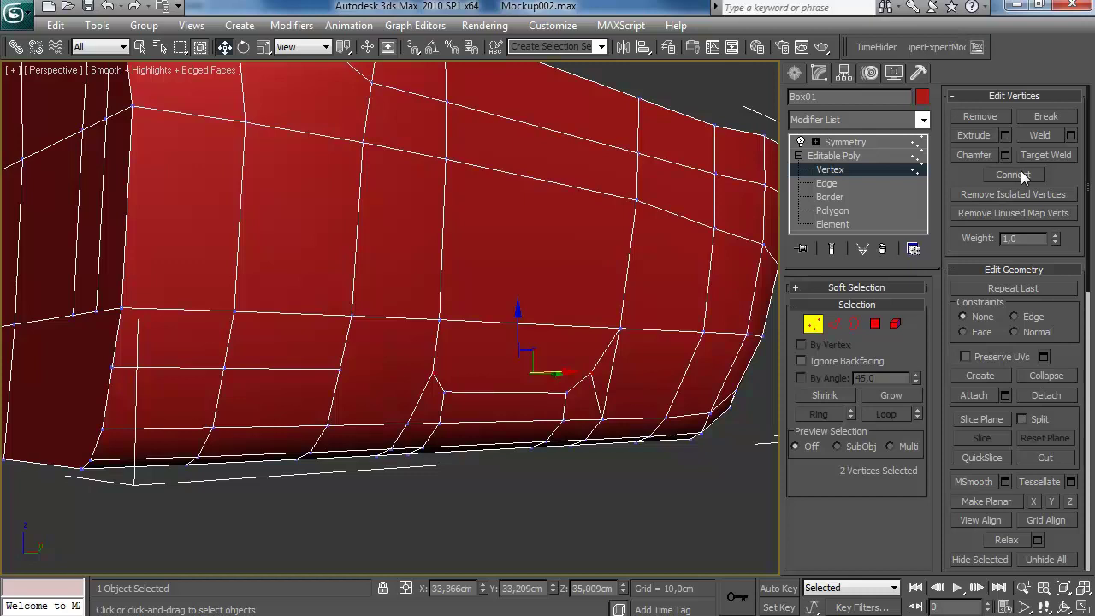
click(432, 371)
click(988, 178)
click(634, 382)
Remove the vertical edge directly behind the door outline's lower rear corner.
alt+middle_drag(634, 381, 355, 386)
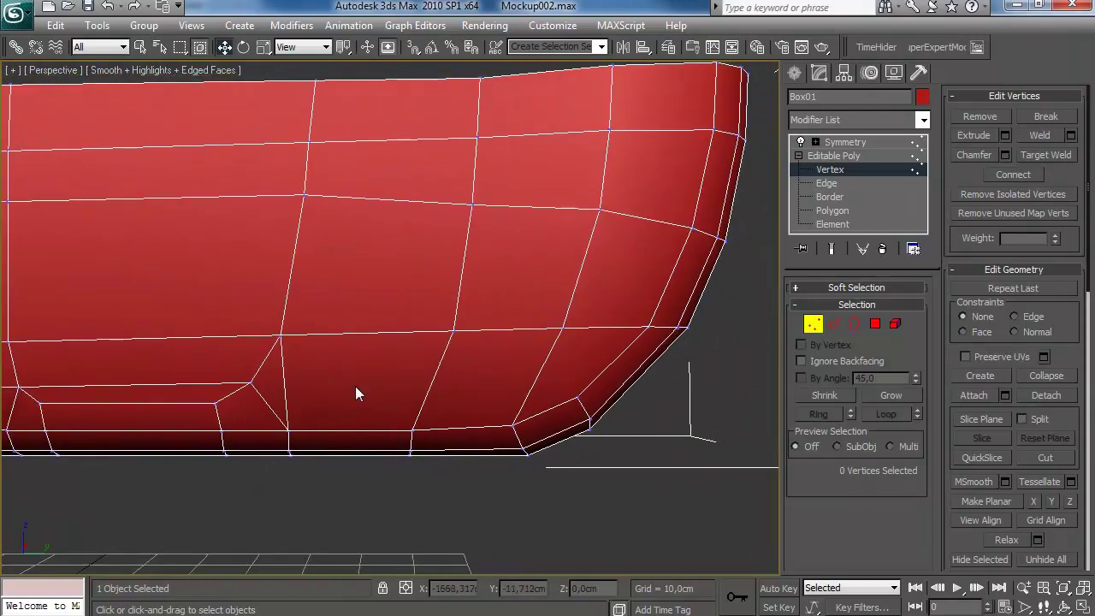
click(834, 324)
click(285, 380)
key(BackSpace)
Connect the ring of seven lower edges behind the door with 1 segment, pinch 0 and slide -1.
click(432, 382)
key(alt+r)
middle_drag(505, 376, 473, 368)
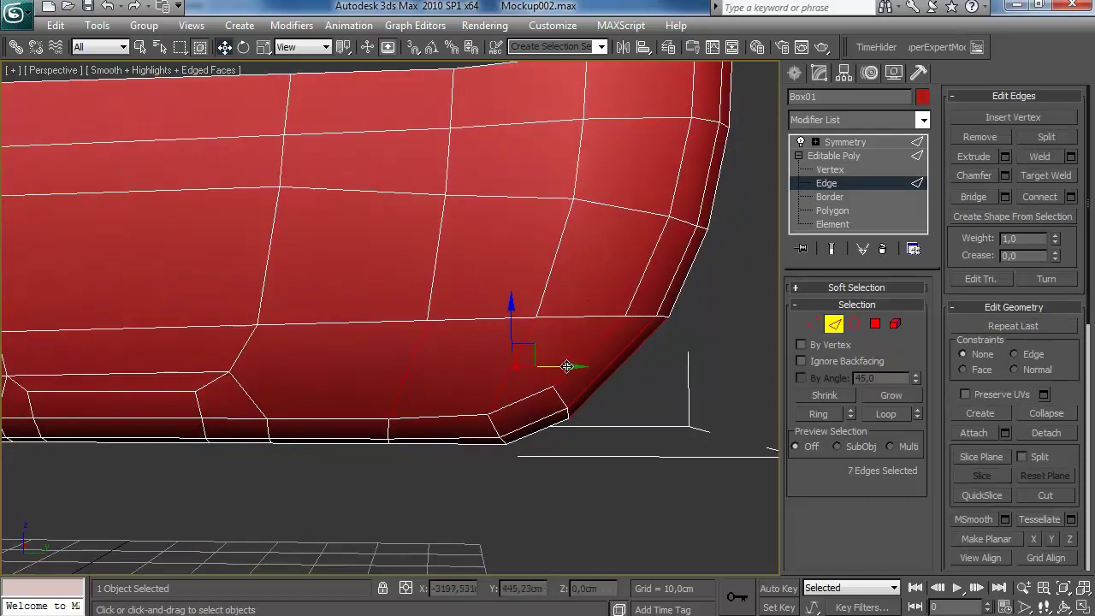
click(1070, 197)
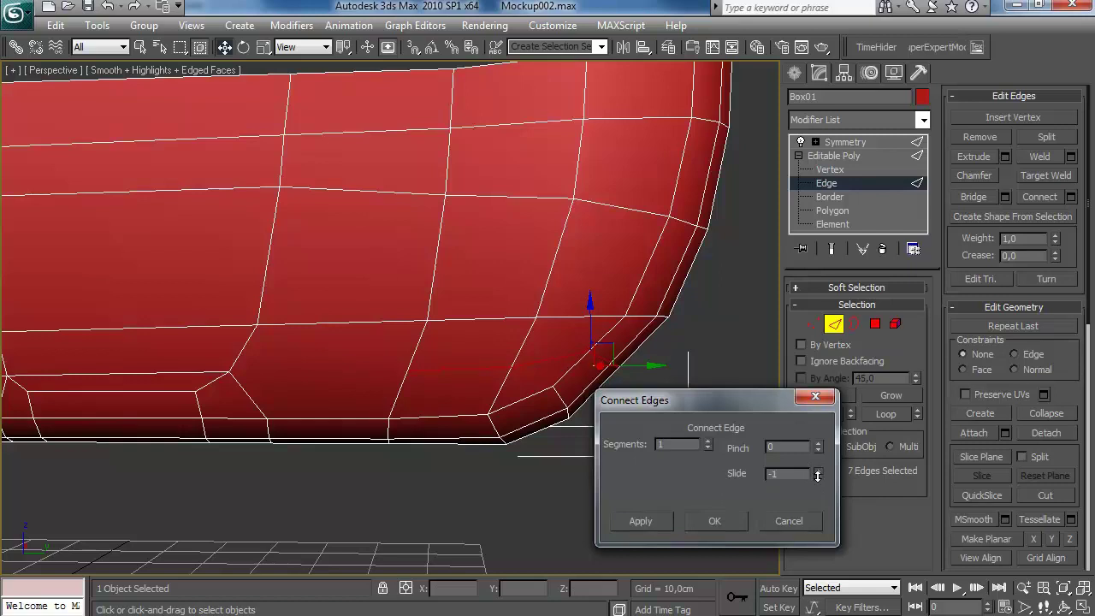
click(715, 521)
Adjust the new loop's rear-end vertices and connect its front end to the door outline's rear corner vertex.
key(1)
drag(544, 379, 545, 379)
drag(574, 396, 636, 348)
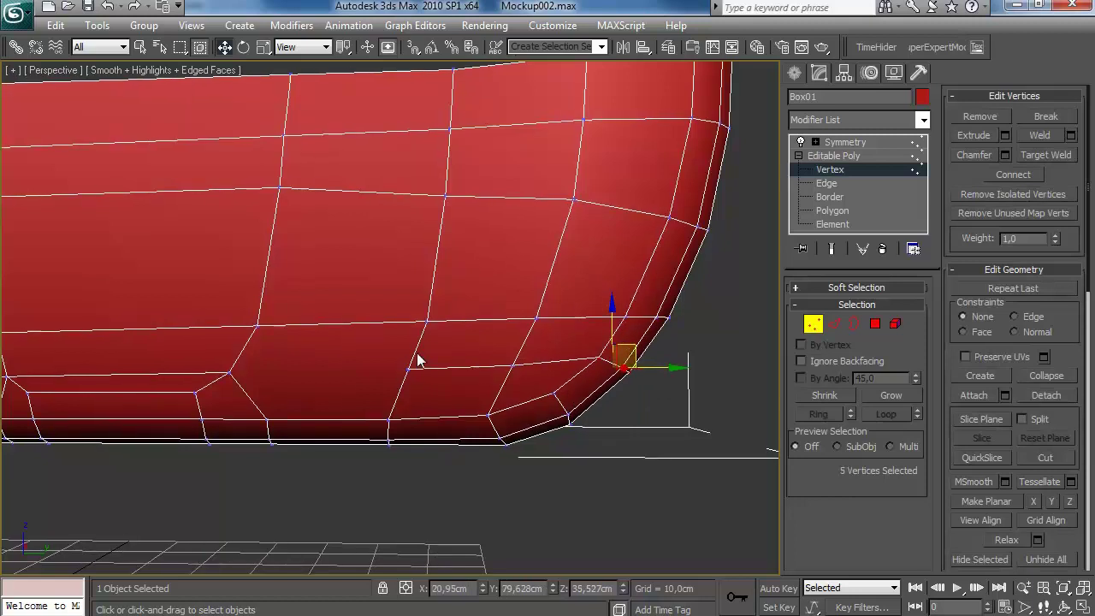
drag(224, 368, 420, 392)
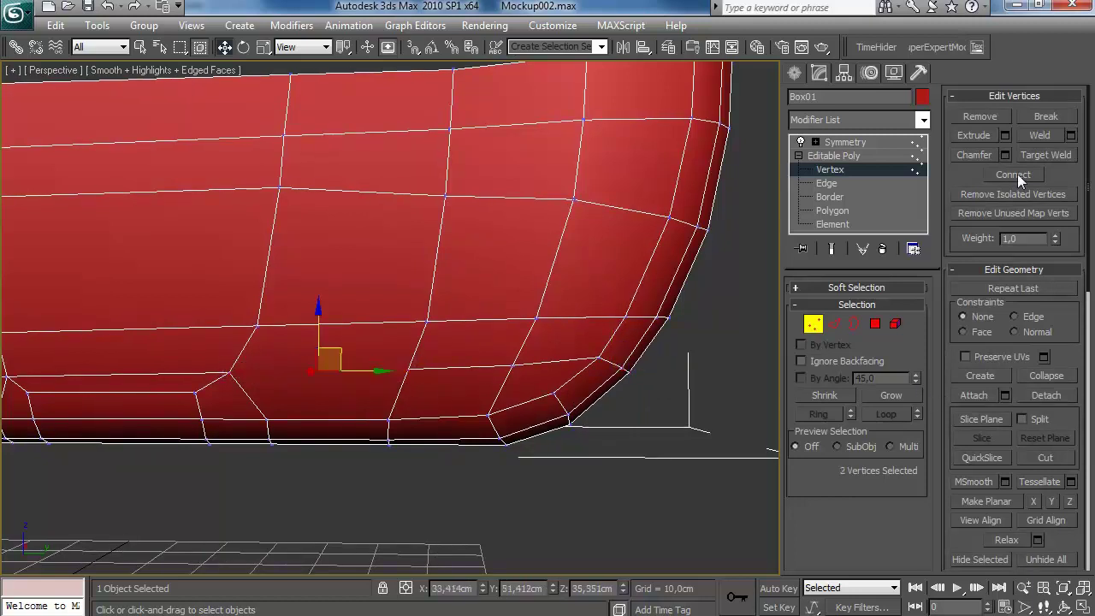
click(237, 472)
Shift the new loop's seven vertices around the lower rear slightly outward to round the body.
alt+middle_drag(237, 472, 540, 334)
drag(540, 333, 681, 362)
alt+middle_drag(680, 362, 312, 332)
drag(419, 300, 419, 297)
alt+middle_drag(419, 297, 359, 301)
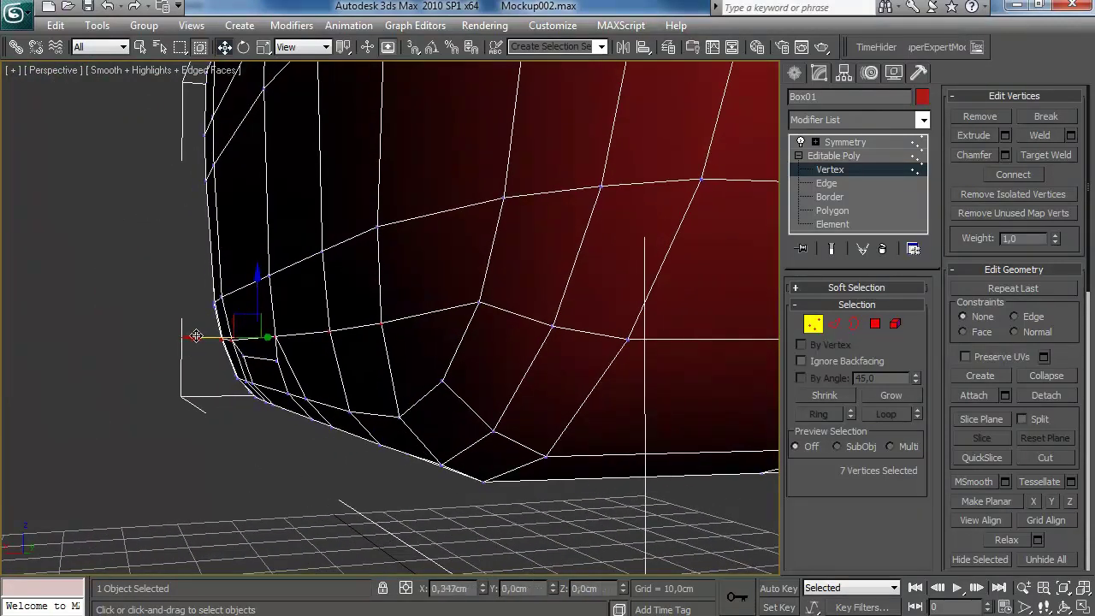
click(242, 363)
ctrl+click(284, 370)
Reposition single vertices on the lower rear corner to smooth its curve.
alt+middle_drag(308, 377, 390, 318)
click(390, 320)
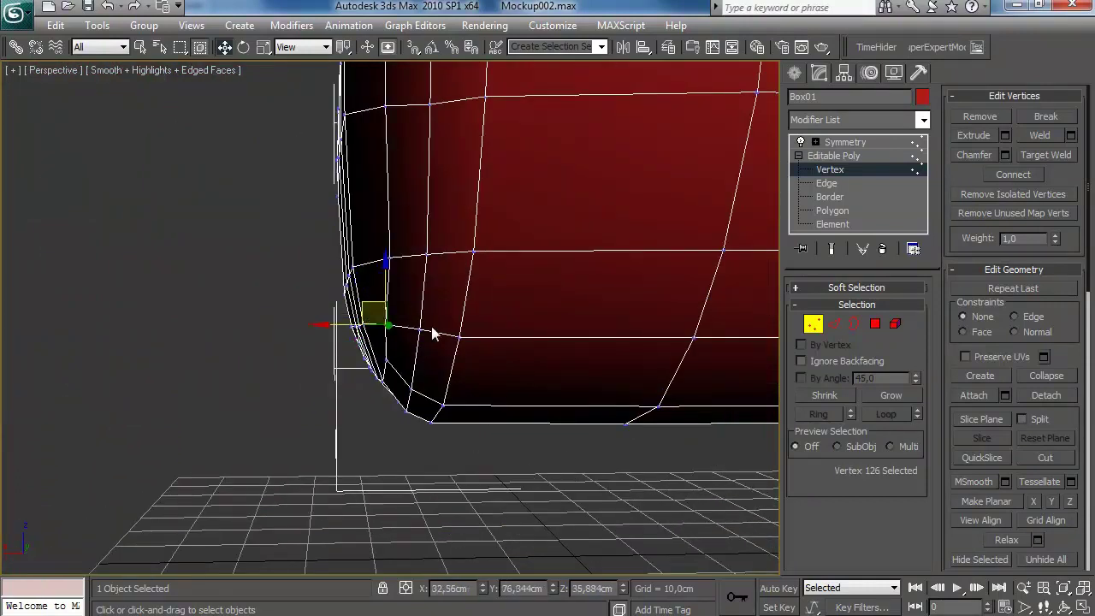
alt+middle_drag(436, 342, 416, 272)
click(396, 261)
drag(387, 261, 382, 262)
alt+middle_drag(429, 244, 462, 257)
scroll(460, 257, down, 3)
scroll(462, 260, up, 3)
scroll(514, 286, down, 5)
alt+middle_drag(513, 285, 741, 282)
scroll(548, 287, up, 3)
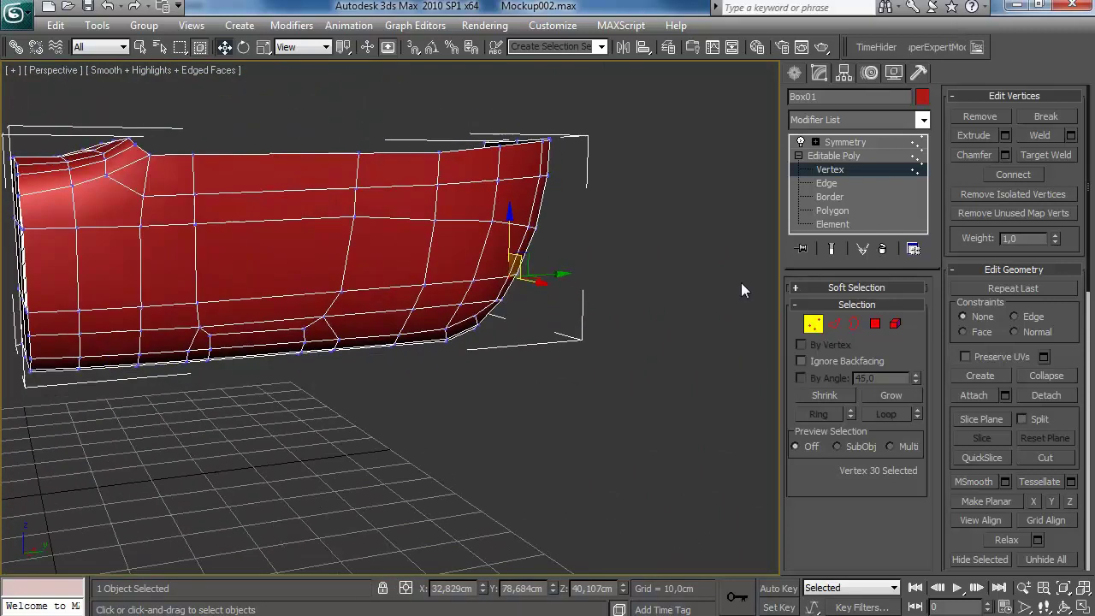
Examine the body's shading with the wireframe edges hidden and compare its shape with the bucketroad.jpg reference photo.
key(1)
click(383, 396)
alt+middle_drag(382, 396, 342, 414)
key(F4)
scroll(479, 347, down, 5)
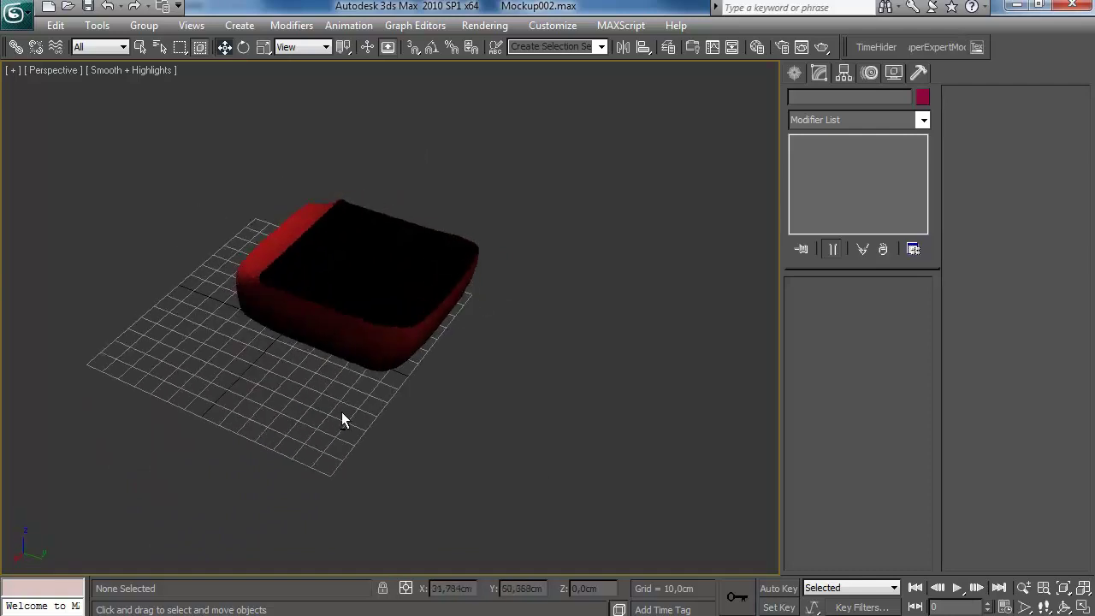
key(alt+Tab)
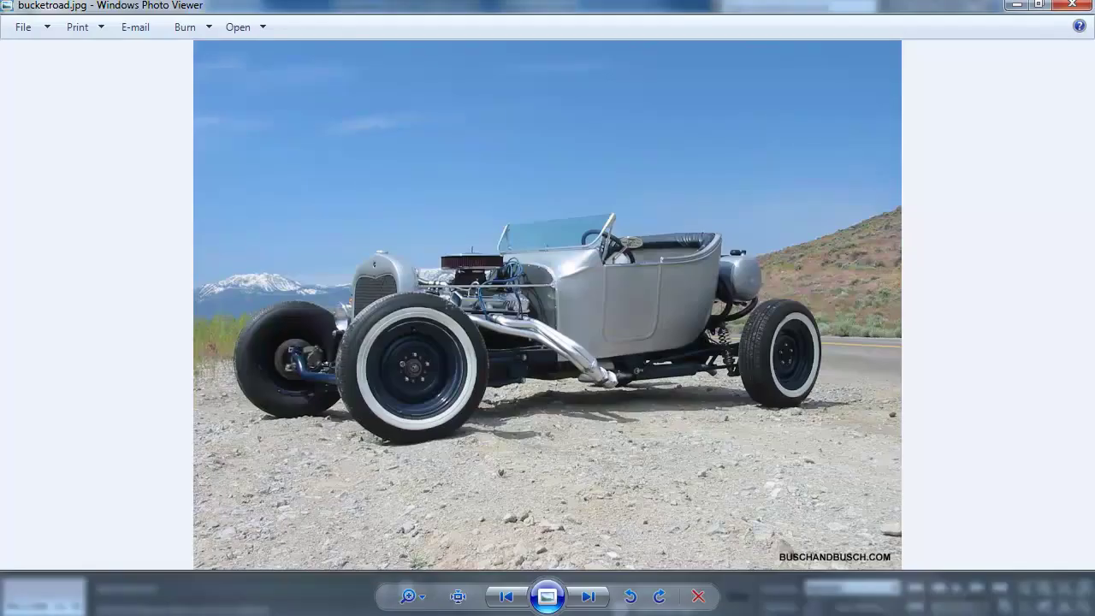
key(alt+Tab)
alt+middle_drag(379, 391, 424, 350)
key(F4)
scroll(442, 351, up, 3)
Highlight the column of five door polygons on the body side to review the door outline.
click(407, 393)
click(827, 183)
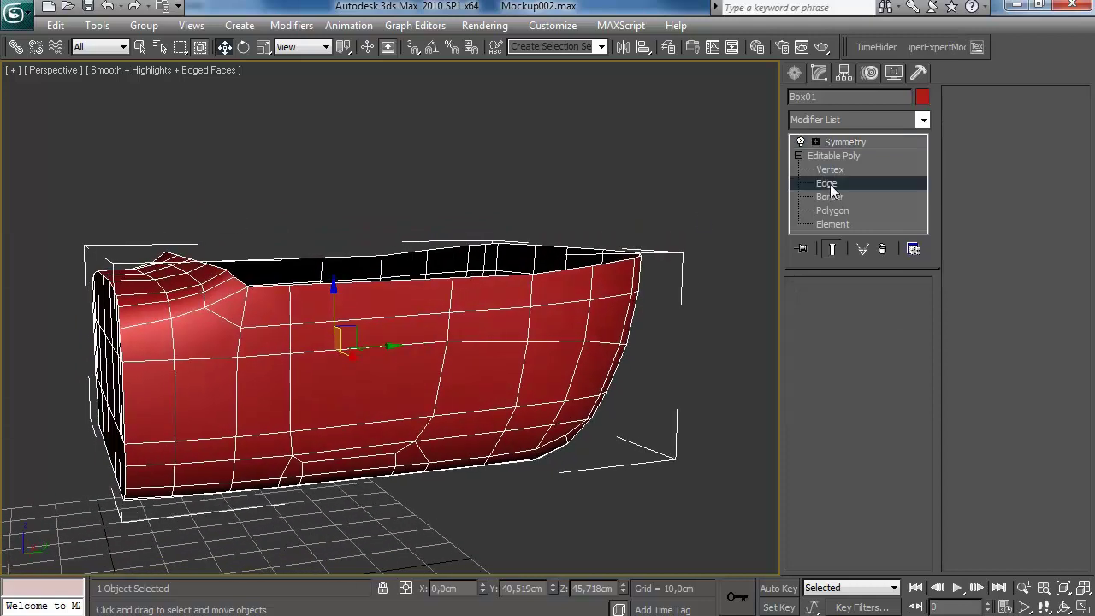
alt+middle_drag(559, 291, 582, 297)
click(874, 323)
key(q)
click(349, 433)
ctrl+click(352, 414)
ctrl+click(356, 394)
ctrl+click(377, 325)
ctrl+click(382, 289)
Switch to Windows Photo Viewer and browse the hot rod reference photos for the door and body shapes.
key(alt+Tab)
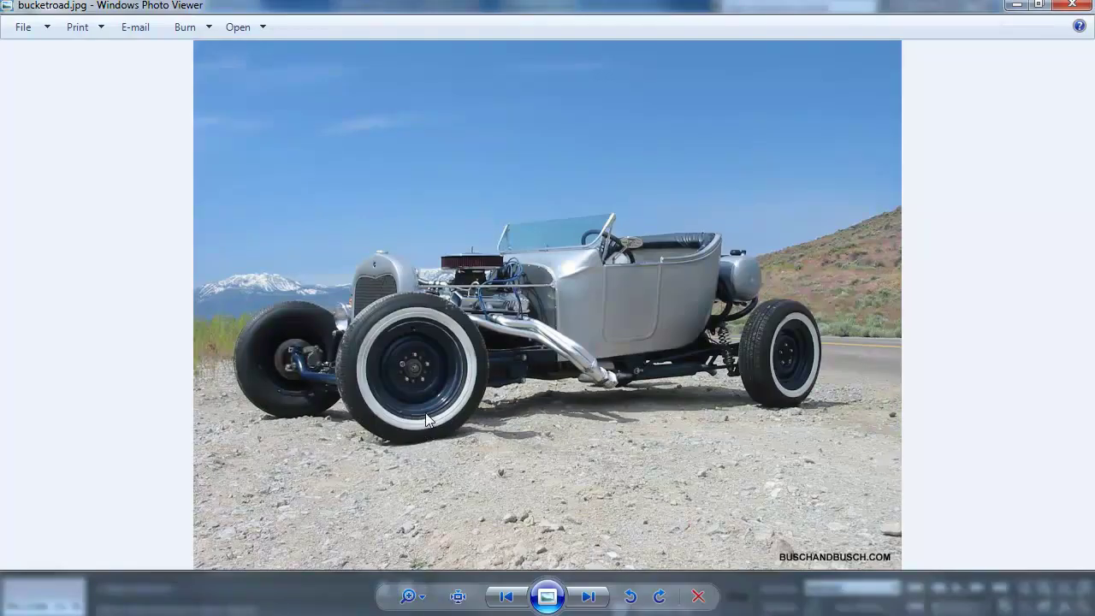
scroll(428, 403, down, 4)
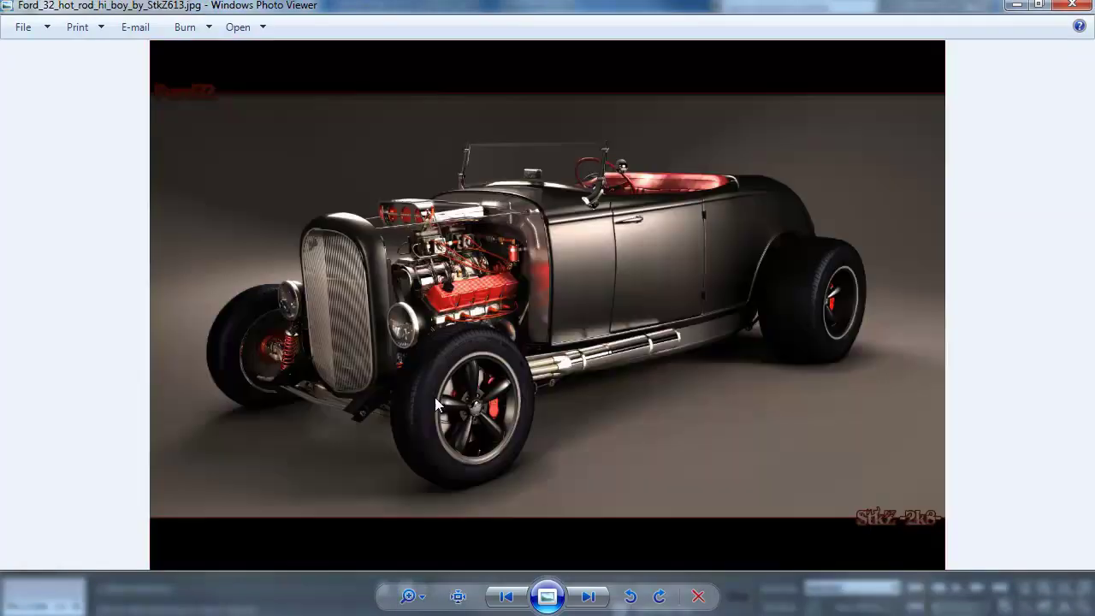
scroll(437, 395, down, 1)
scroll(443, 390, down, 2)
scroll(446, 387, down, 4)
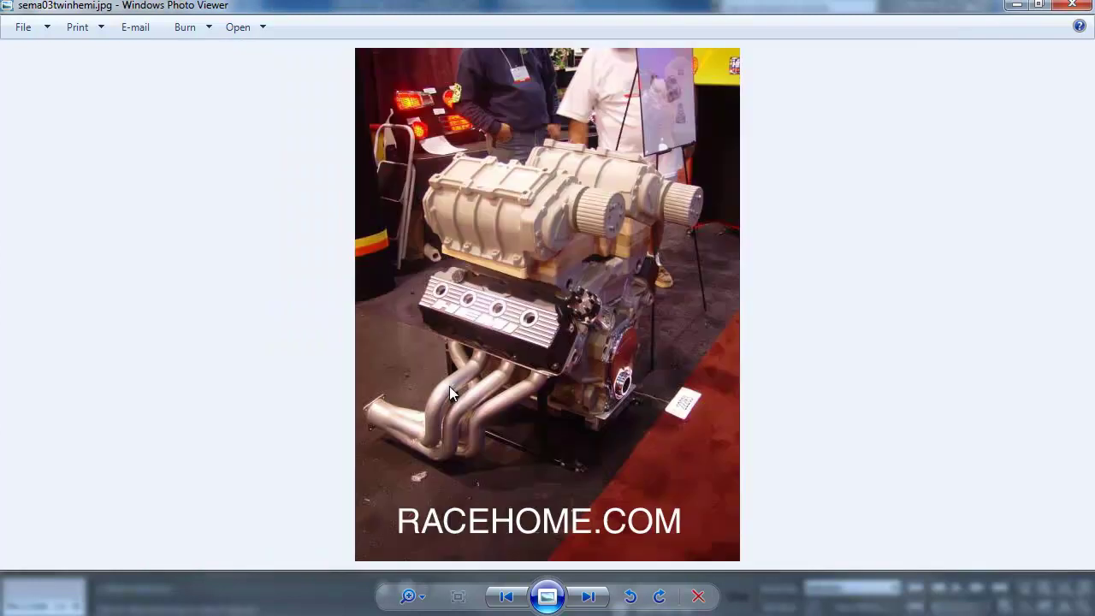
scroll(449, 385, down, 1)
scroll(455, 381, down, 1)
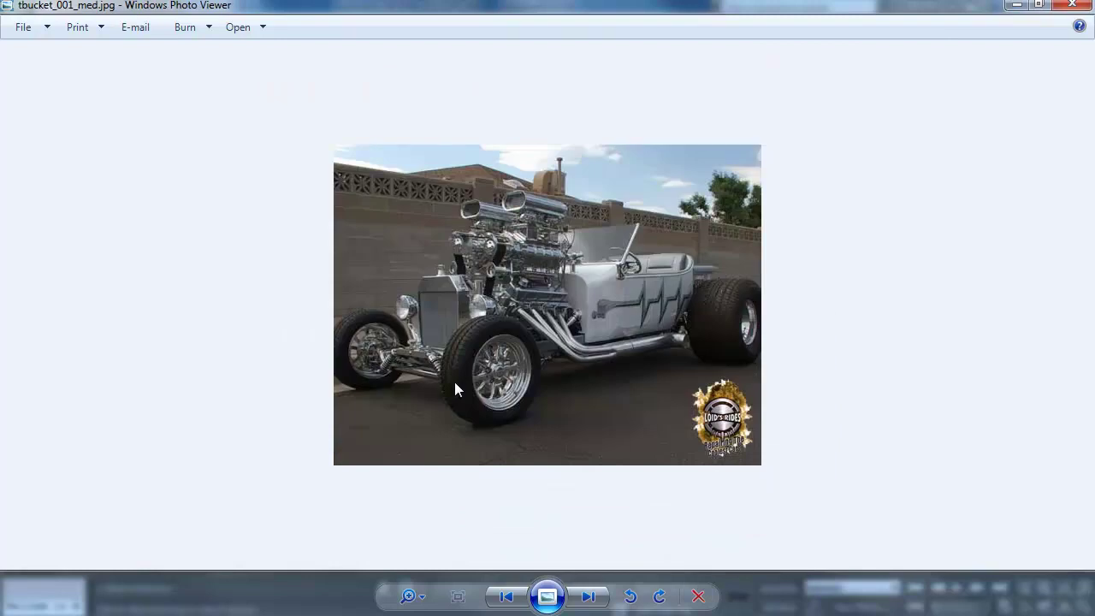
scroll(456, 387, down, 3)
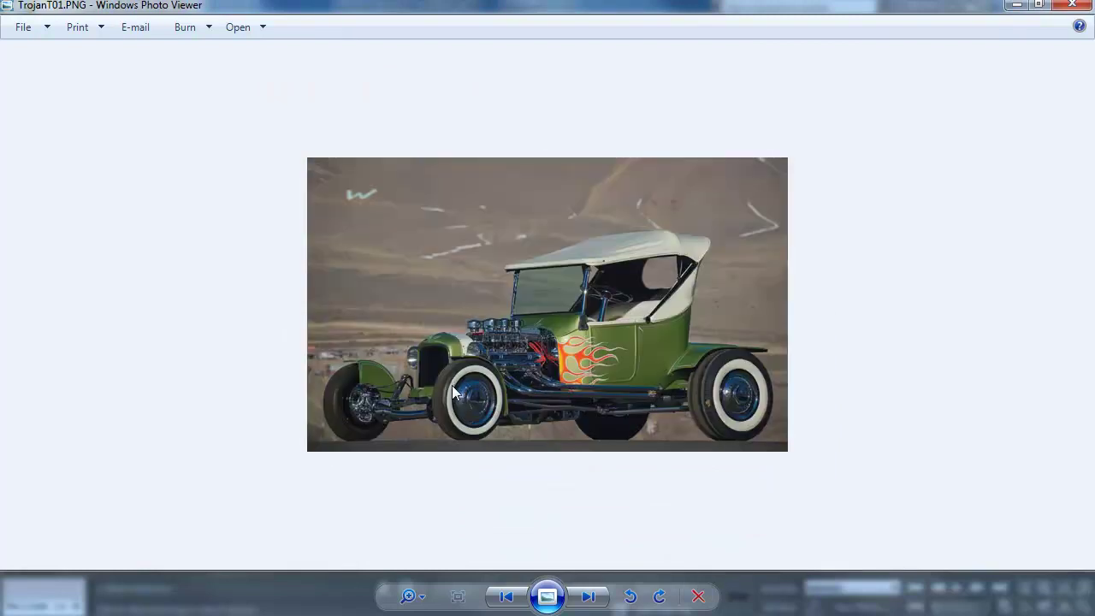
scroll(453, 392, down, 1)
scroll(451, 391, down, 1)
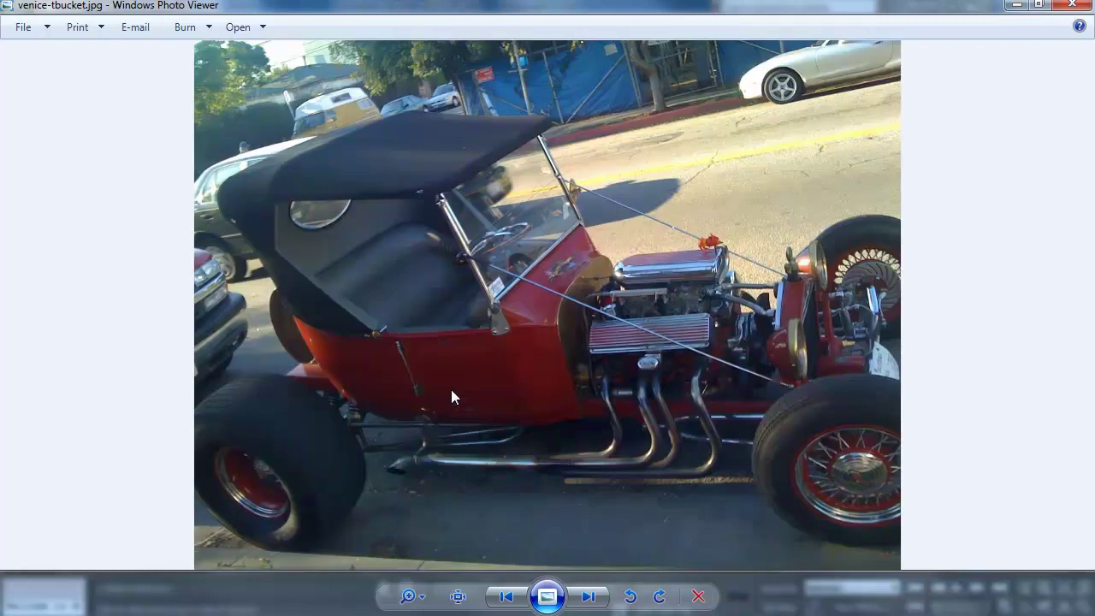
scroll(451, 397, down, 1)
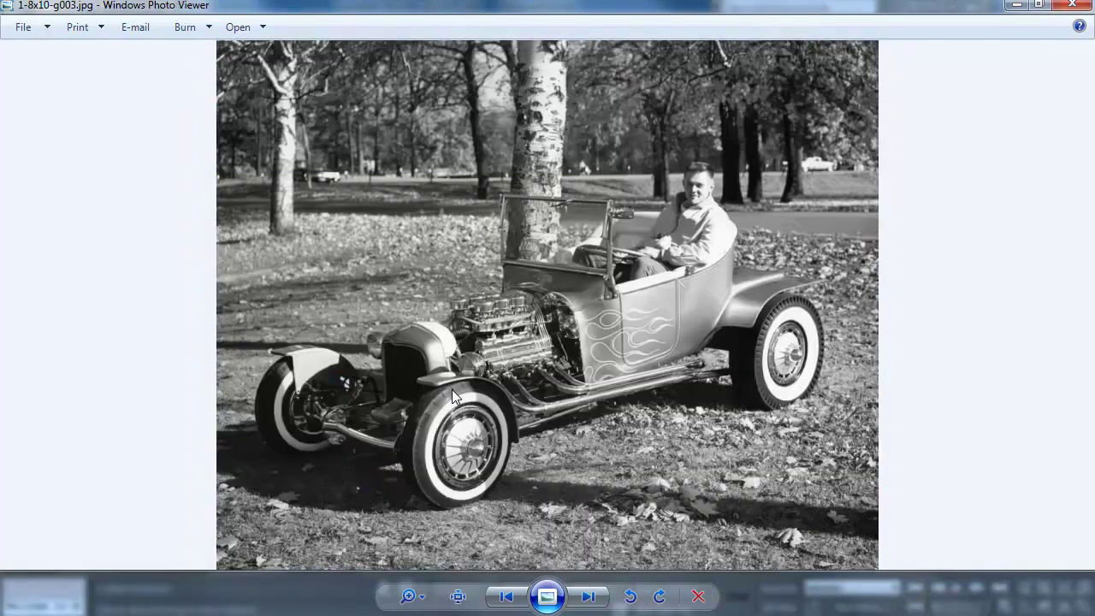
scroll(452, 392, down, 1)
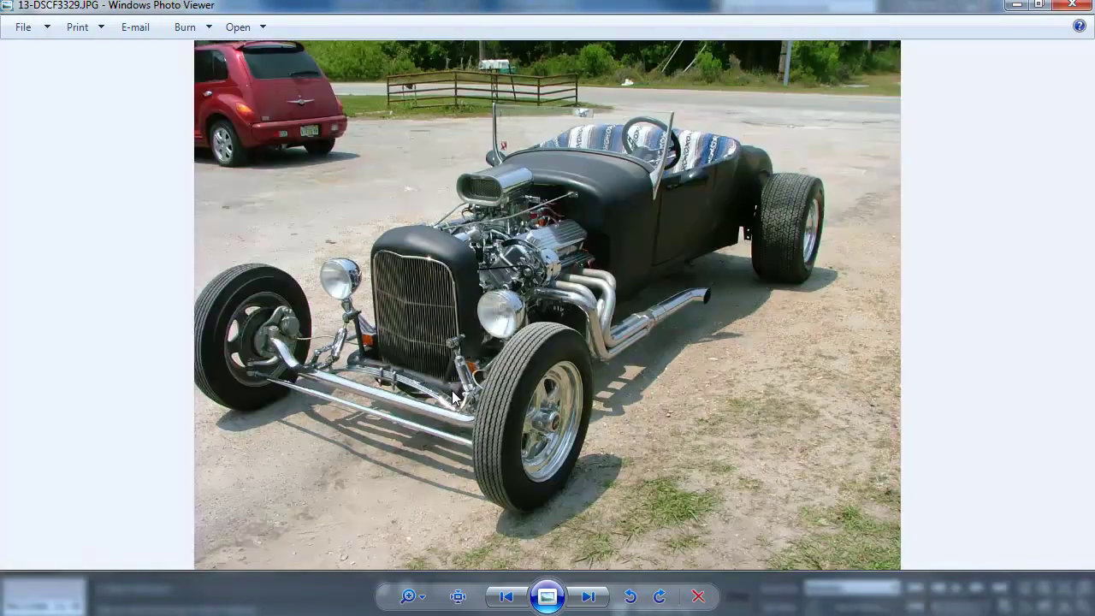
scroll(459, 395, down, 1)
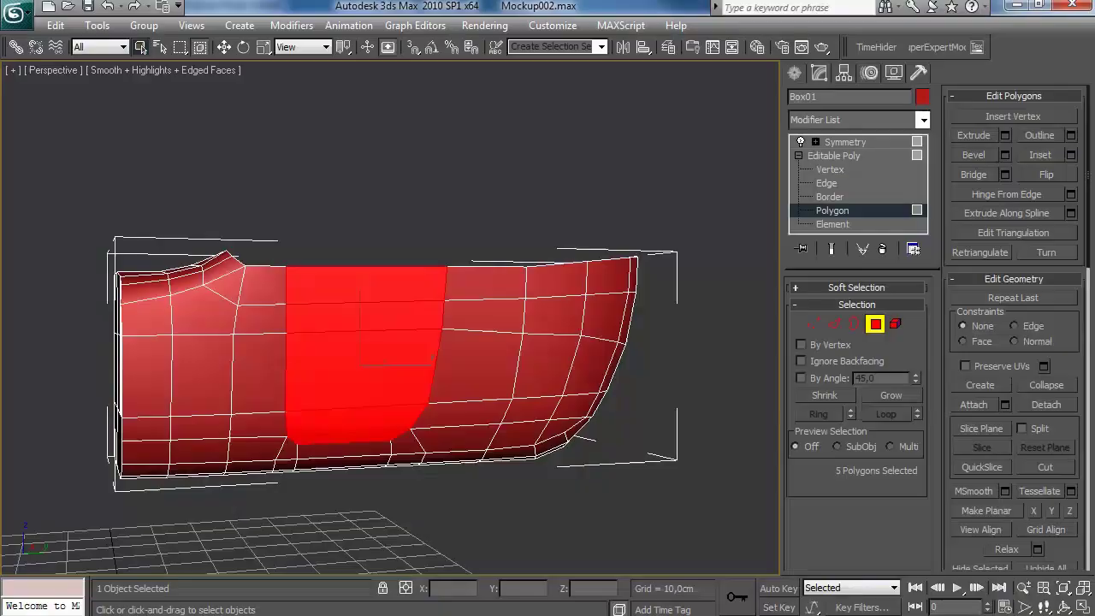
Clear the polygon selection and lower the top-rim vertices above the door along their edges.
key(ctrl+d)
alt+middle_drag(450, 362, 468, 380)
scroll(468, 380, up, 3)
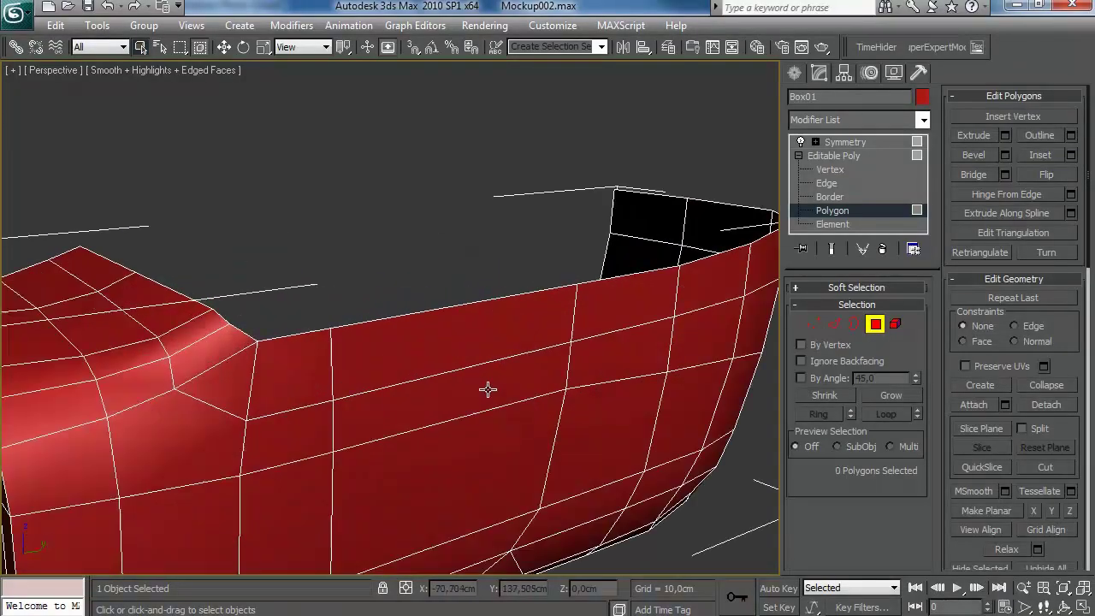
scroll(470, 377, up, 4)
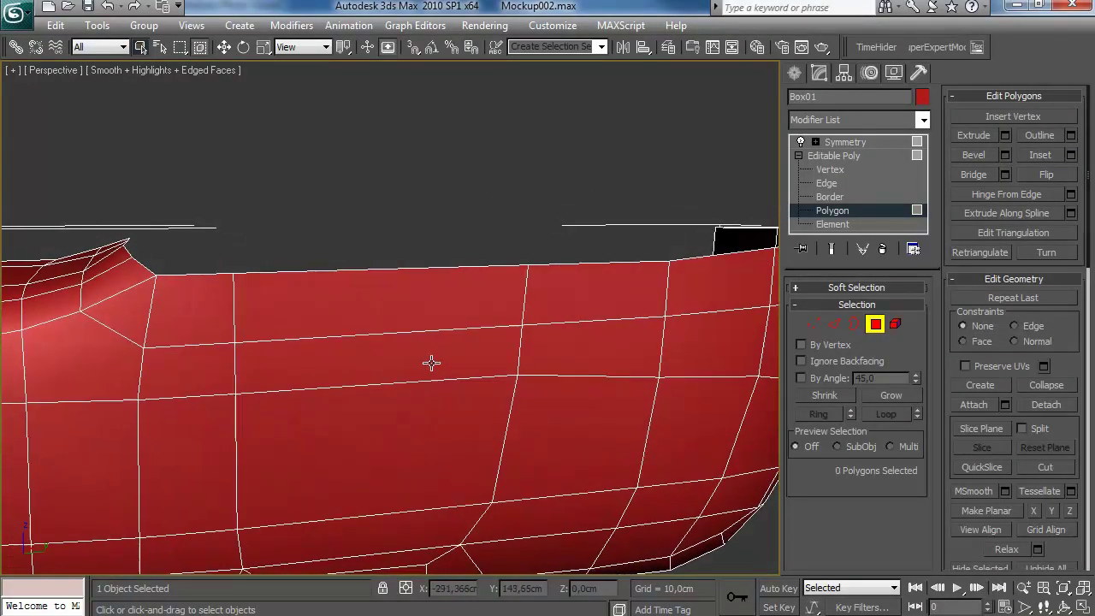
click(811, 323)
alt+middle_drag(498, 307, 453, 287)
drag(291, 249, 631, 290)
middle_drag(565, 268, 567, 270)
key(w)
drag(444, 233, 308, 252)
click(246, 279)
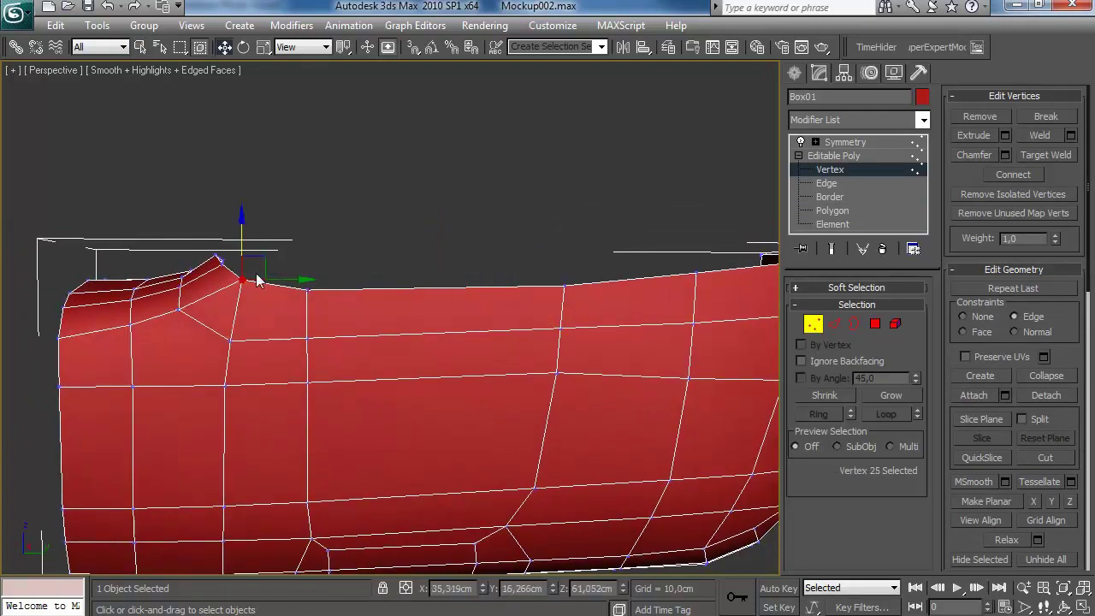
Adjust the top-rim vertices behind the door one by one into a smooth curve rising to the rear corner.
middle_drag(538, 263, 323, 261)
click(503, 271)
click(594, 254)
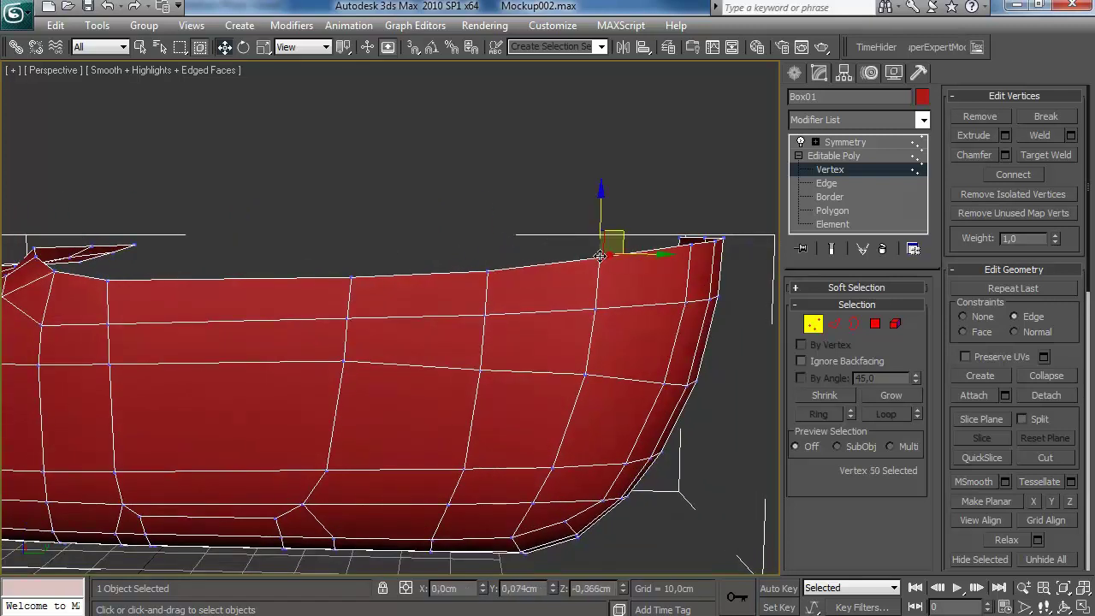
middle_drag(567, 269, 371, 291)
click(494, 269)
click(511, 296)
alt+middle_drag(511, 296, 517, 261)
drag(515, 249, 516, 250)
click(512, 283)
alt+middle_drag(513, 283, 518, 323)
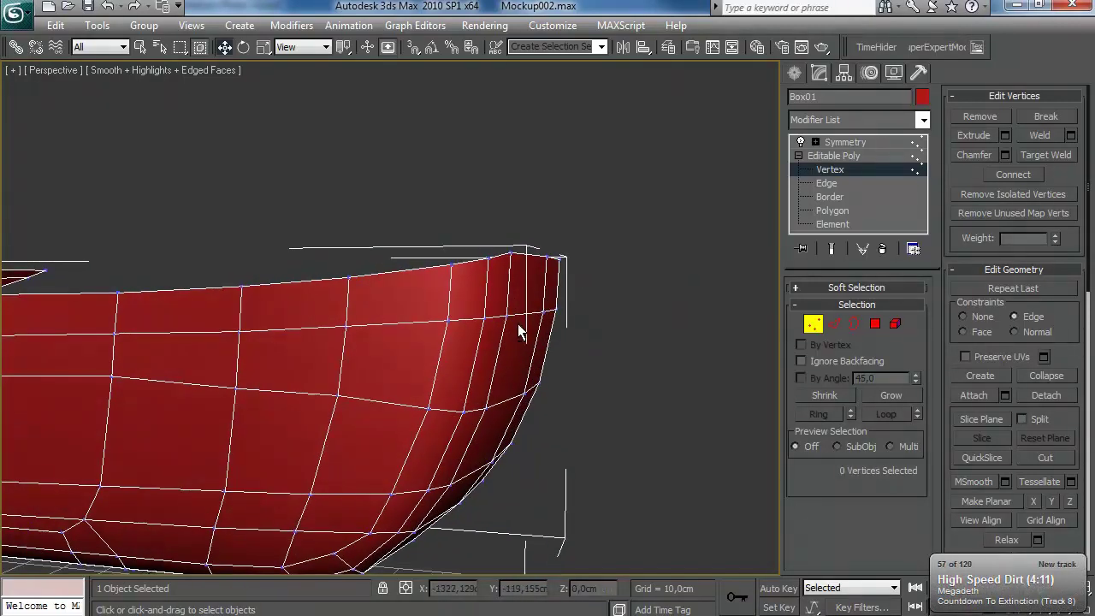
Raise the two rear rim vertices slightly and even out the neighbouring rear corner vertices.
key(shift+x)
drag(605, 225, 502, 271)
drag(540, 217, 538, 262)
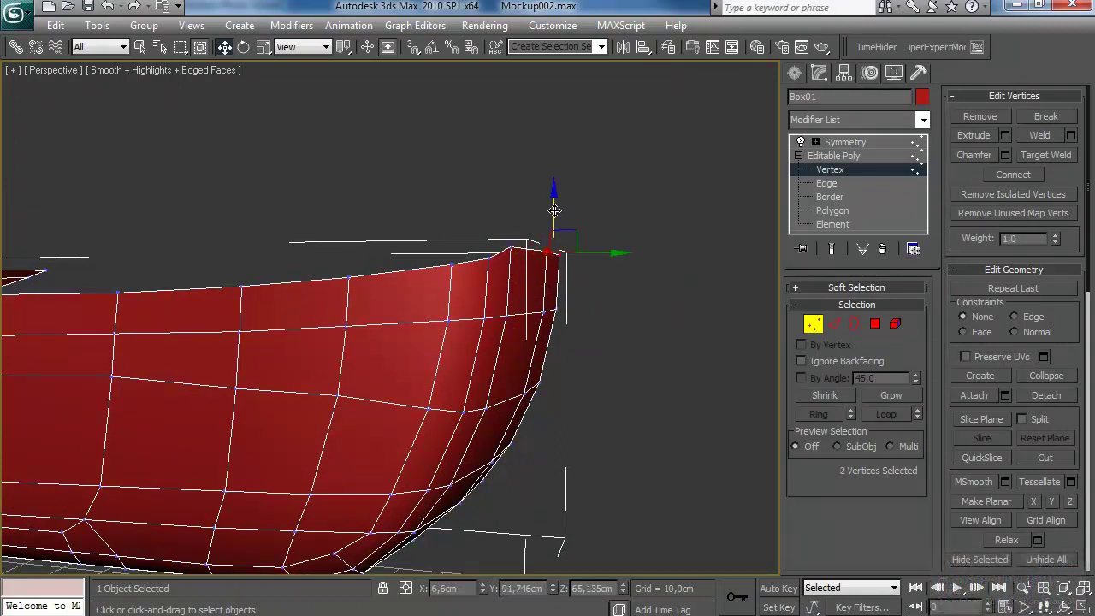
alt+middle_drag(548, 229, 668, 262)
click(675, 257)
click(648, 269)
click(648, 255)
click(605, 308)
alt+middle_drag(606, 310, 509, 315)
scroll(505, 287, down, 5)
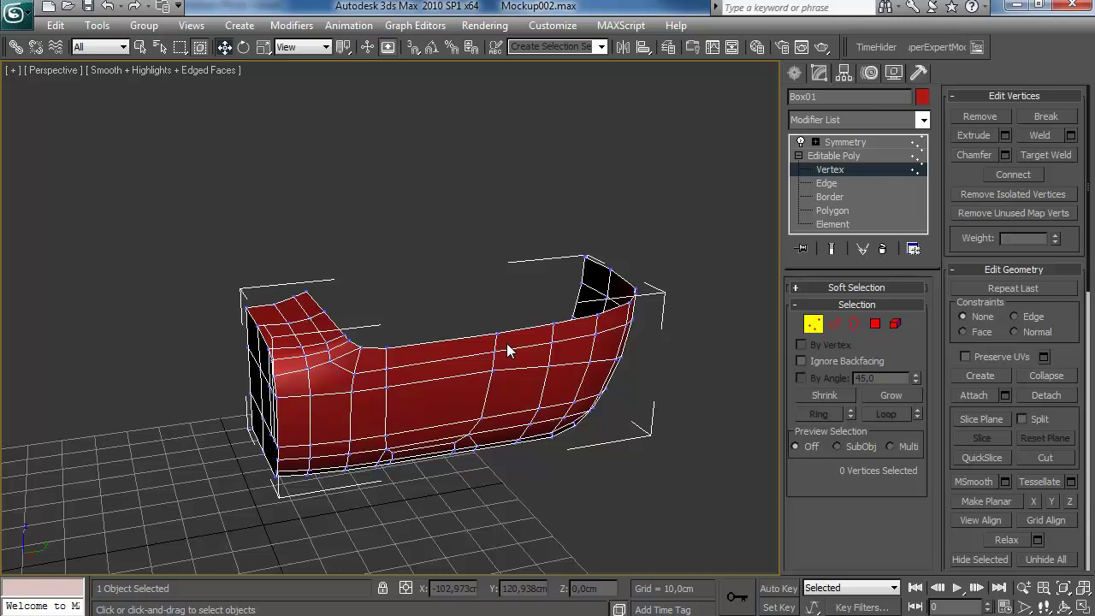
alt+middle_drag(412, 325, 408, 297)
scroll(408, 297, up, 6)
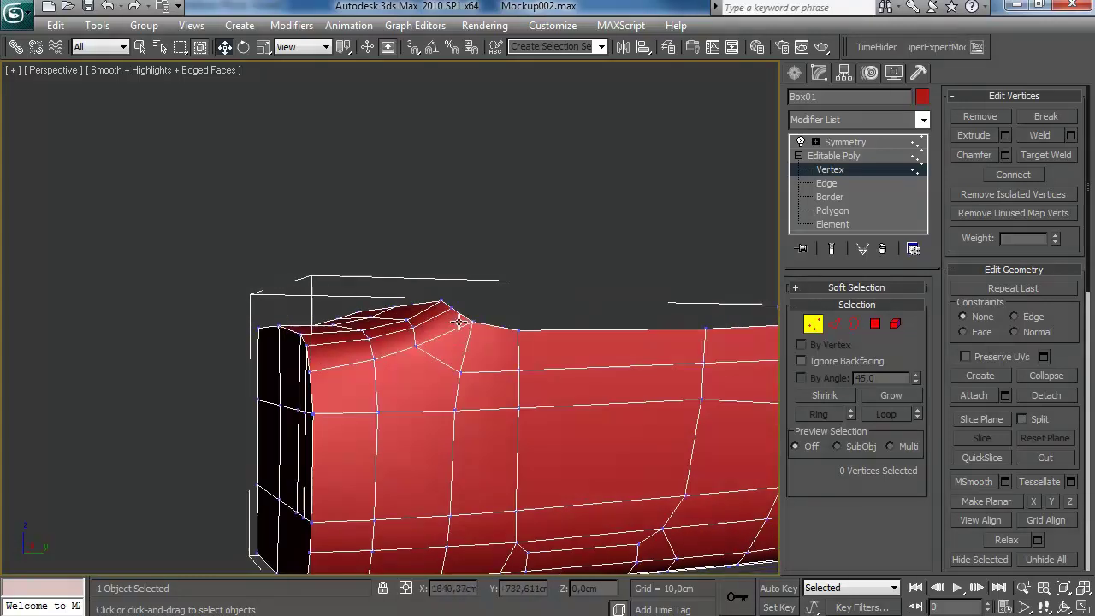
middle_drag(479, 323, 441, 299)
drag(406, 355, 452, 274)
click(551, 260)
scroll(468, 280, down, 5)
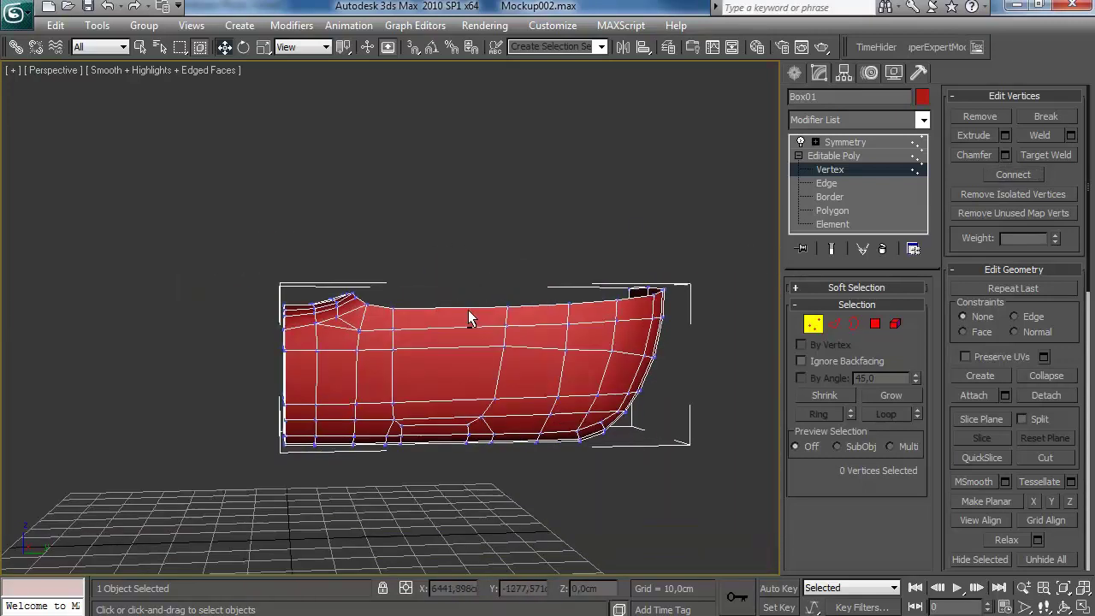
Connect two pairs of vertices across the lower corner of the rear panel with new vertical edges.
mouse_move(475, 317)
alt+middle_down()
mouse_move(386, 333)
mouse_move(525, 372)
mouse_move(631, 310)
mouse_move(618, 323)
mouse_move(572, 325)
mouse_move(581, 335)
mouse_move(569, 325)
alt+middle_up()
scroll(548, 359, up, 4)
middle_drag(516, 391, 419, 329)
click(393, 357)
ctrl+click(413, 461)
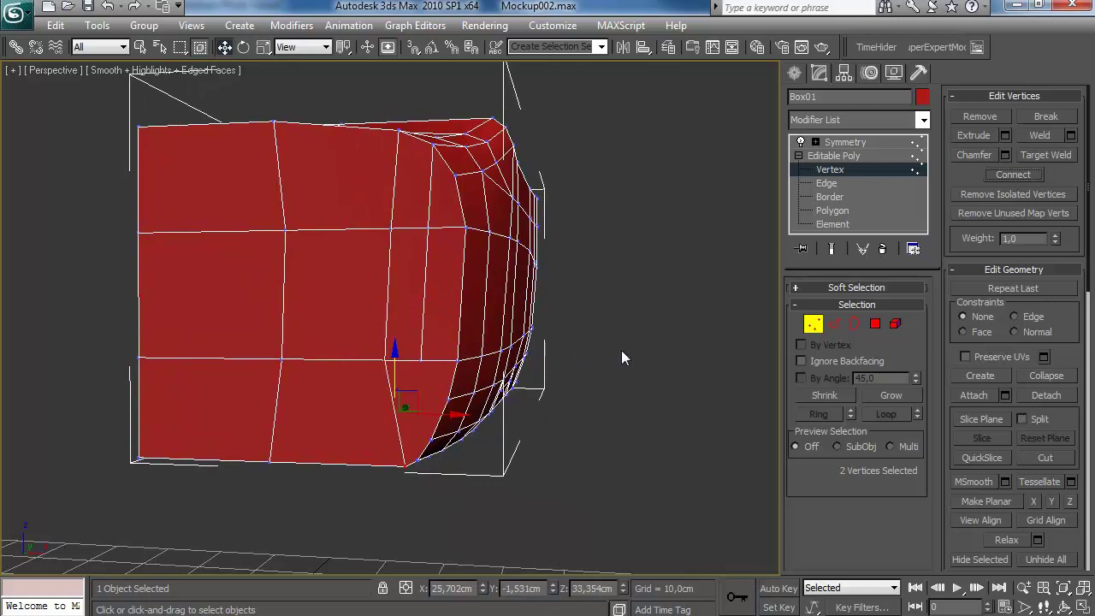
click(425, 358)
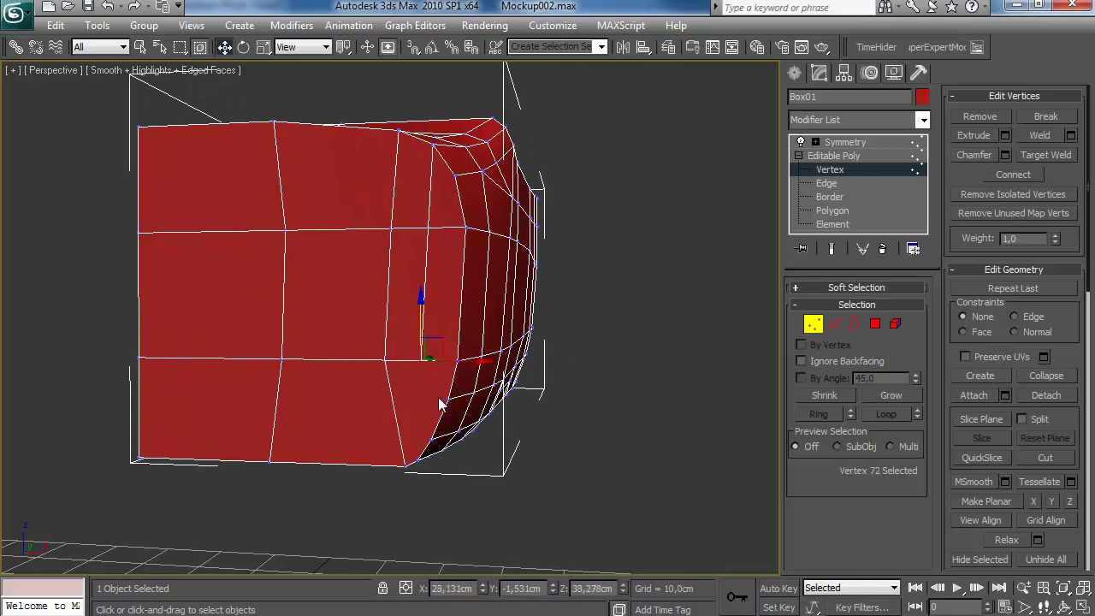
ctrl+click(419, 459)
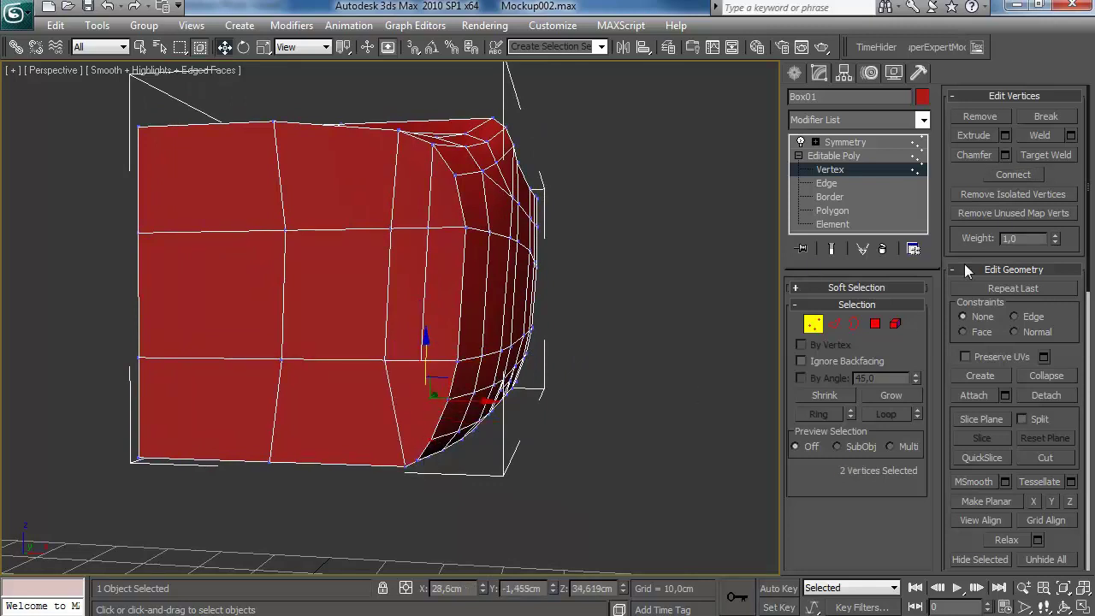
Shift the inner vertices of the rear panel sideways so its vertical edge loops run straight.
alt+middle_drag(626, 276, 590, 308)
click(432, 374)
click(476, 388)
drag(466, 378, 473, 379)
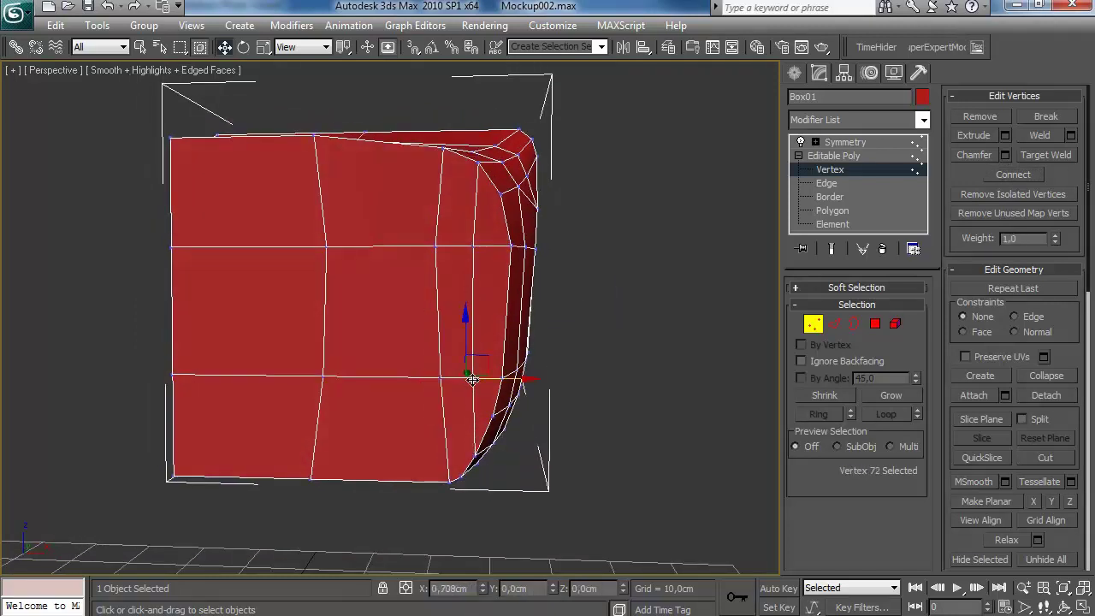
drag(436, 247, 442, 247)
click(324, 248)
ctrl+click(322, 376)
click(593, 248)
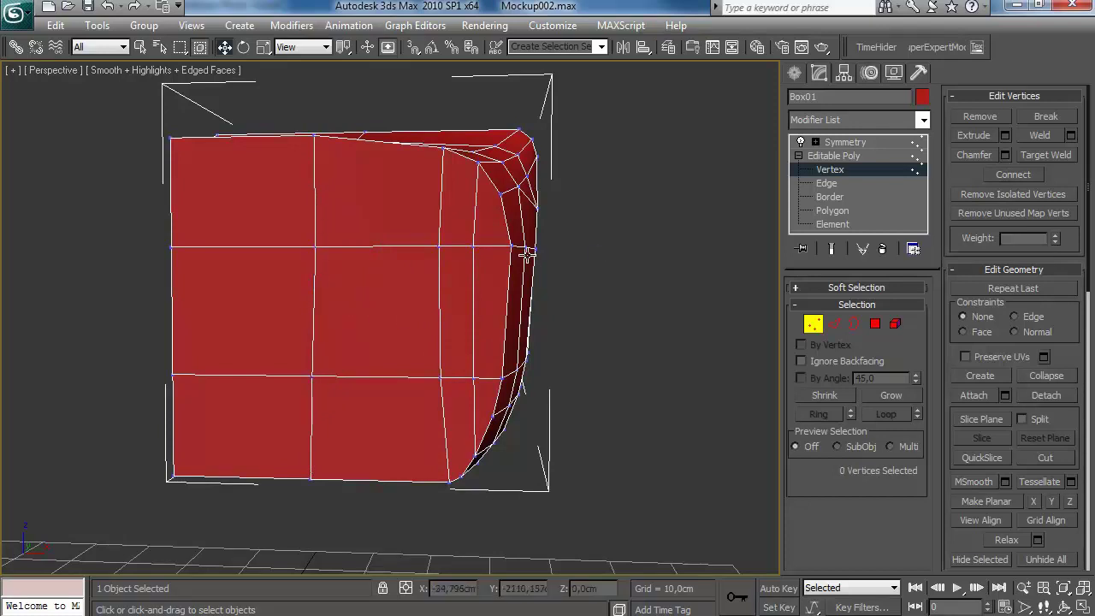
Connect the rear panel's outer loop to the rounded corner with short diagonal edges above and below.
alt+middle_drag(528, 255, 521, 259)
click(465, 251)
ctrl+click(493, 197)
ctrl+click(465, 383)
ctrl+click(486, 421)
click(1003, 175)
click(565, 244)
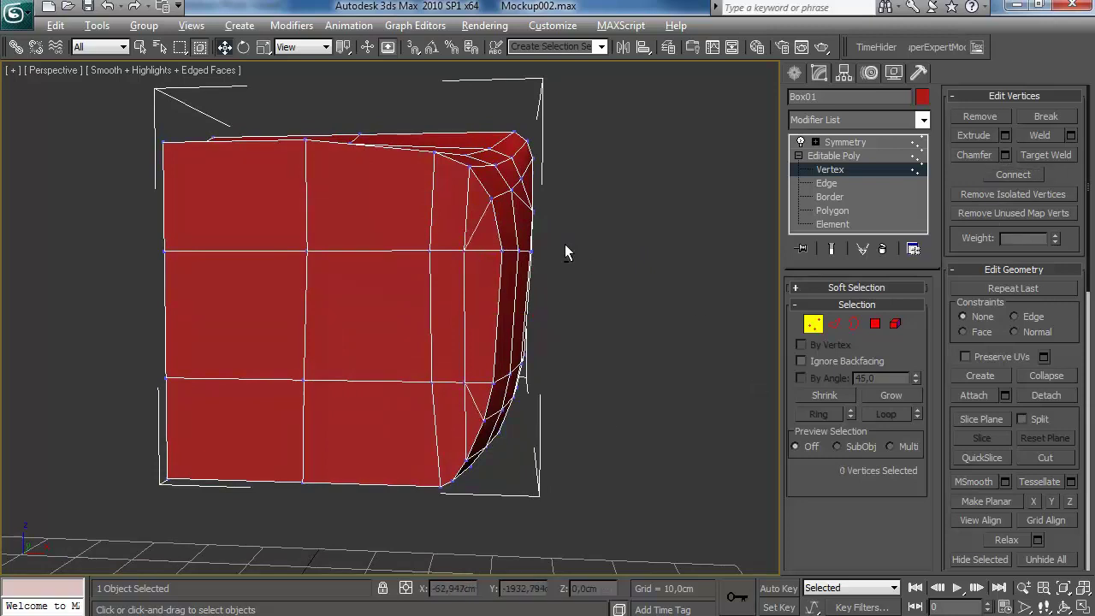
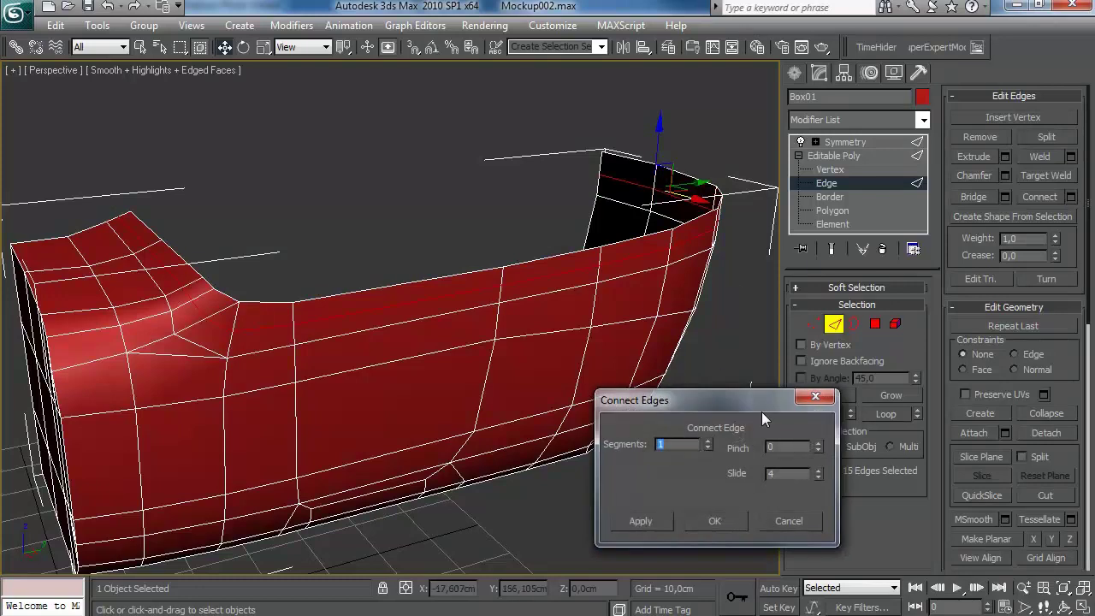
Connect the edges around the top rim with 1 segment, pinch 0 and slide -66.
drag(809, 582, 810, 615)
right_click(819, 475)
drag(819, 474, 800, 582)
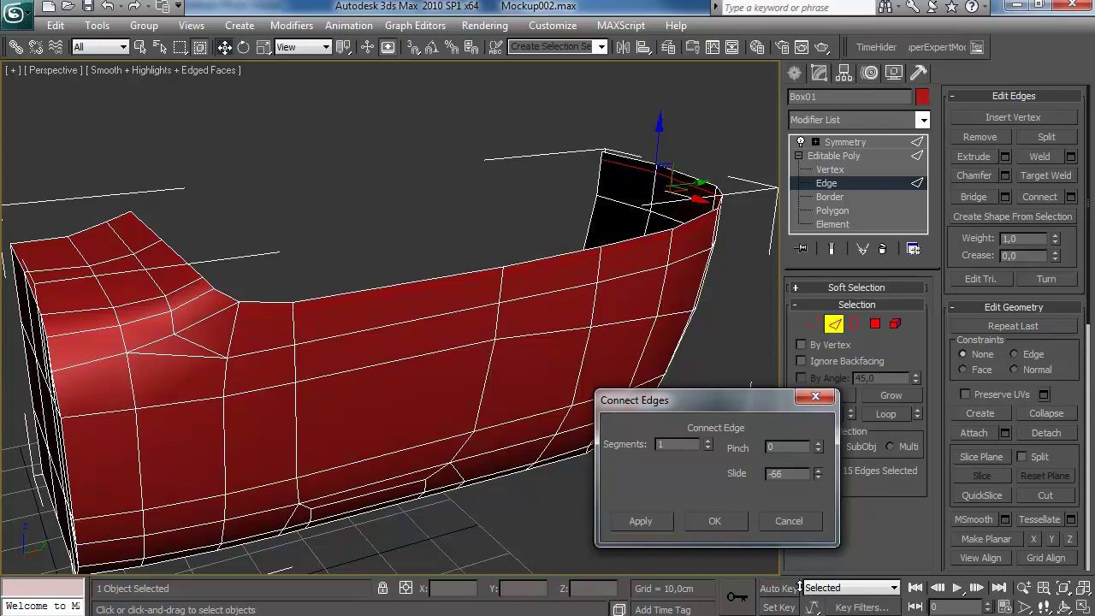
click(719, 530)
Weld the two neighbouring vertices of the new rim loop at the cowl corner, adjusting the weld threshold.
alt+middle_drag(552, 316, 775, 328)
scroll(625, 339, up, 4)
click(814, 325)
click(245, 357)
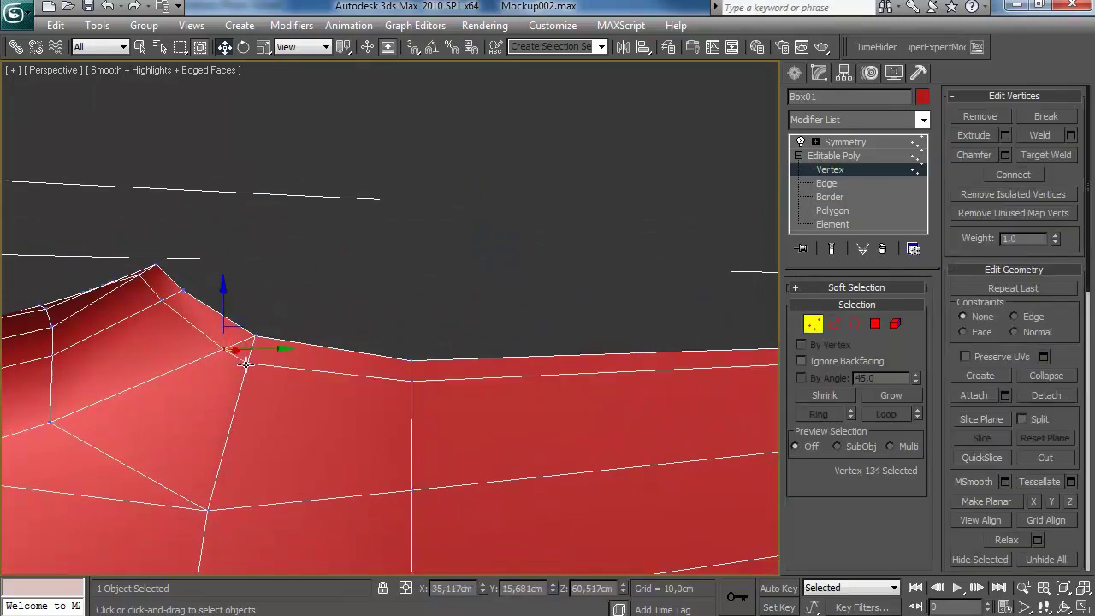
click(1070, 137)
drag(739, 445, 747, 351)
click(709, 511)
Shift the rim loop's vertices along the cowl, using the Edge constraint, to even out the rim strip's width.
alt+middle_drag(442, 428, 366, 435)
click(128, 184)
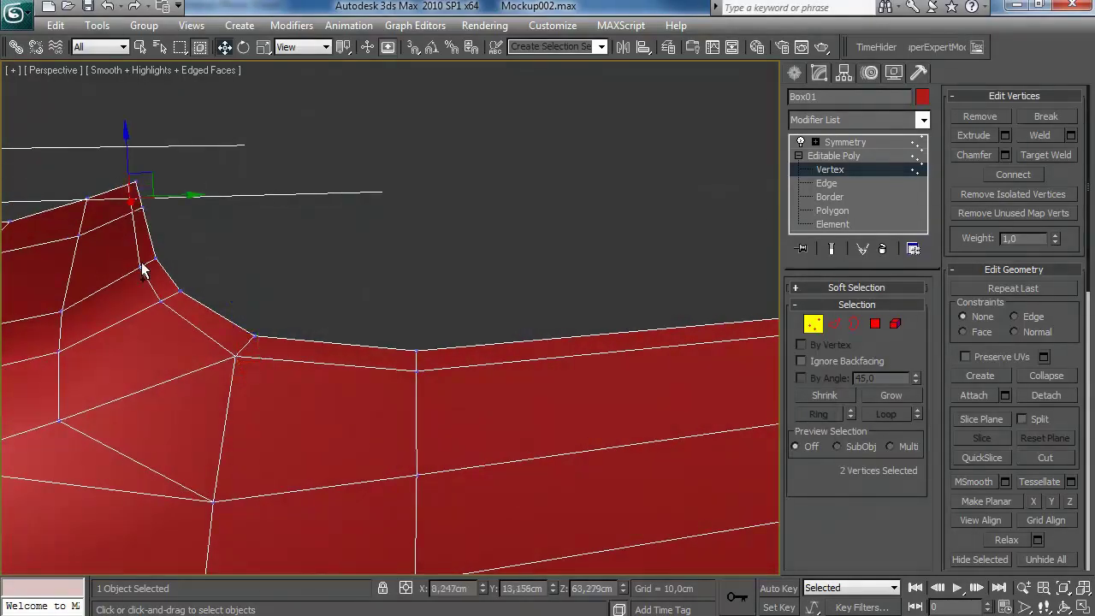
ctrl+click(162, 302)
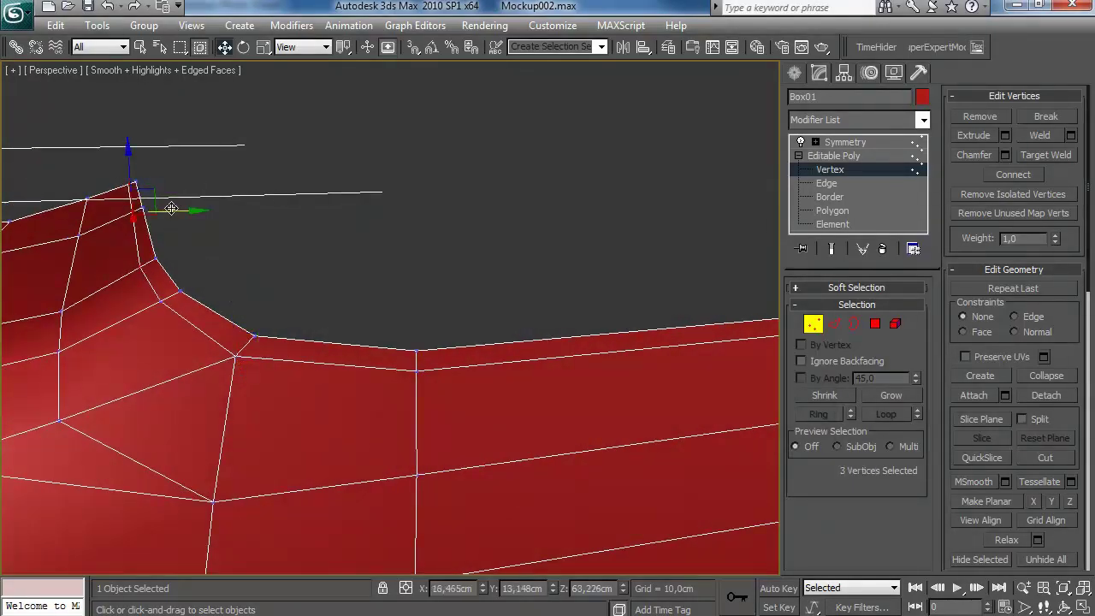
click(160, 302)
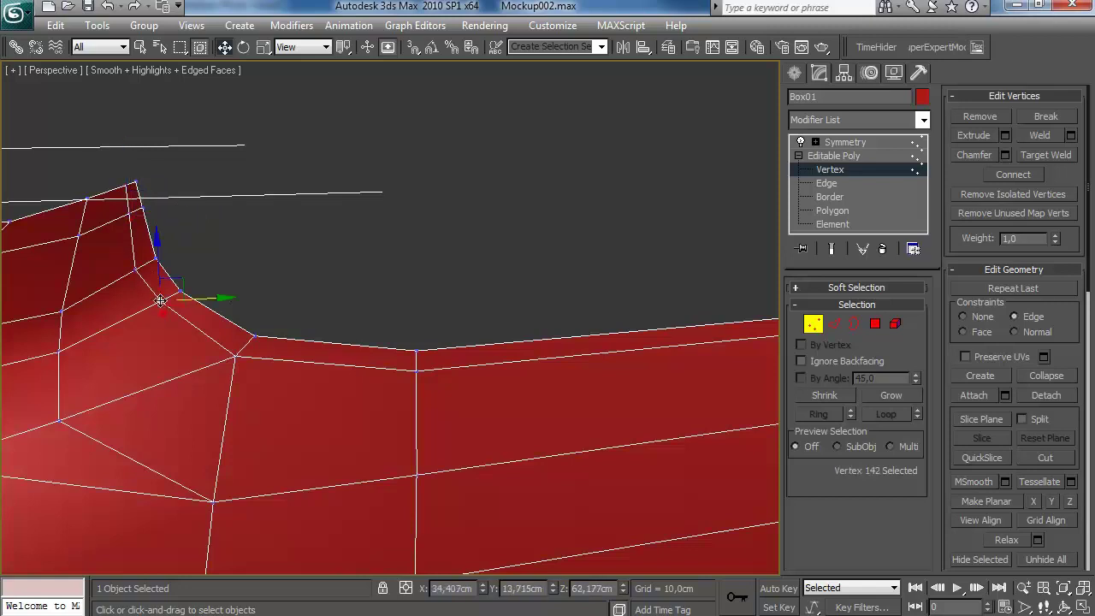
click(242, 253)
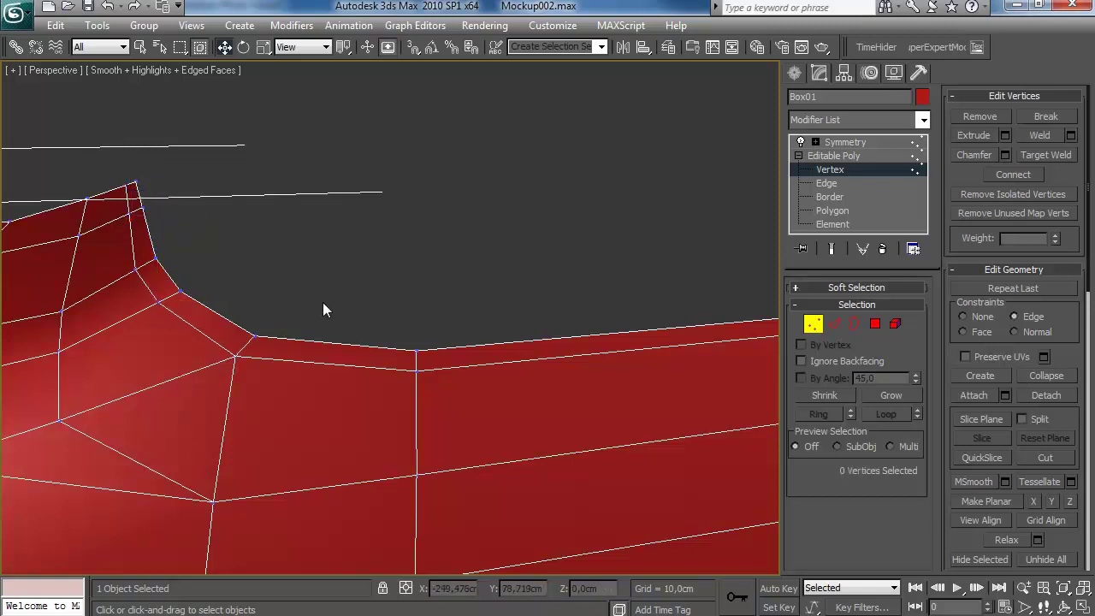
Select the ring of edges across the narrow top-rim strip and convert it to a polygon selection.
key(2)
click(415, 363)
double_click(424, 370)
alt+middle_drag(424, 370, 528, 350)
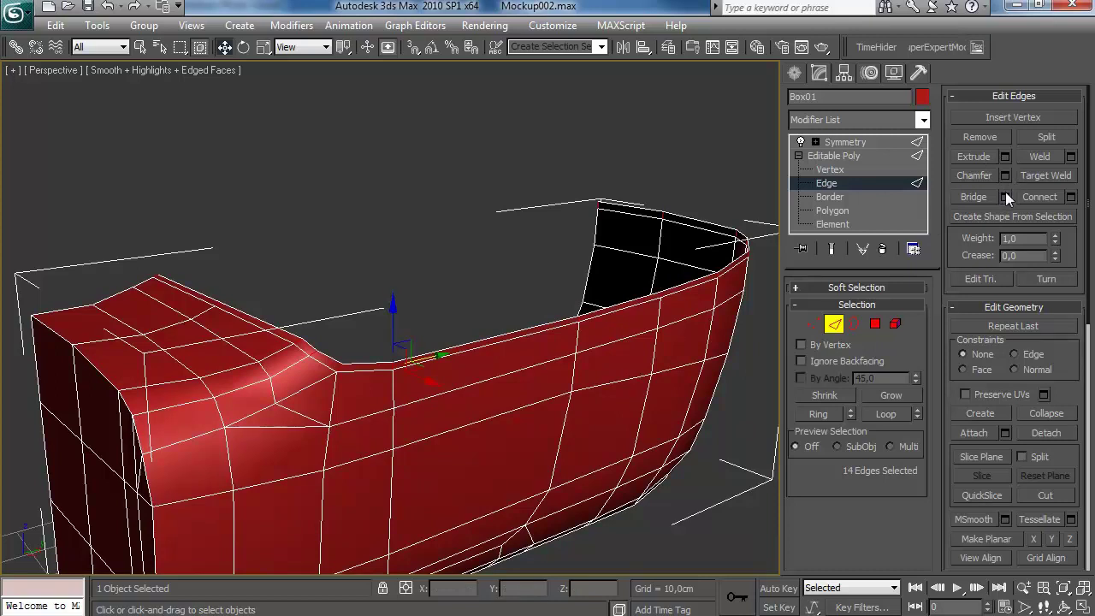
ctrl+click(874, 325)
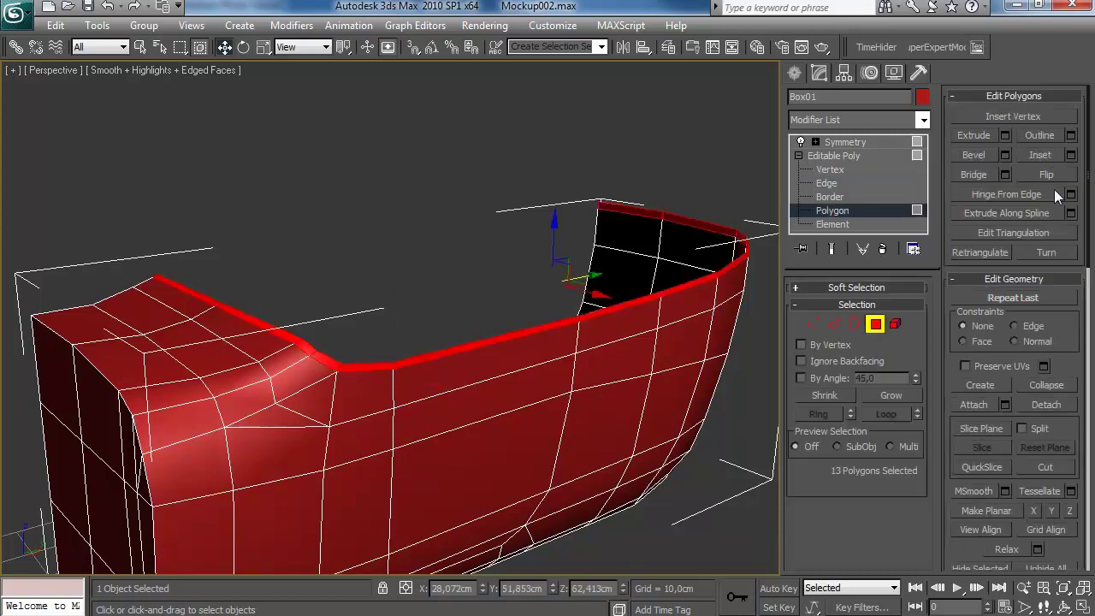
Start a Local Normal bevel on the rim strip with an outline amount of -0,17 cm.
click(1005, 155)
click(634, 465)
right_click(800, 446)
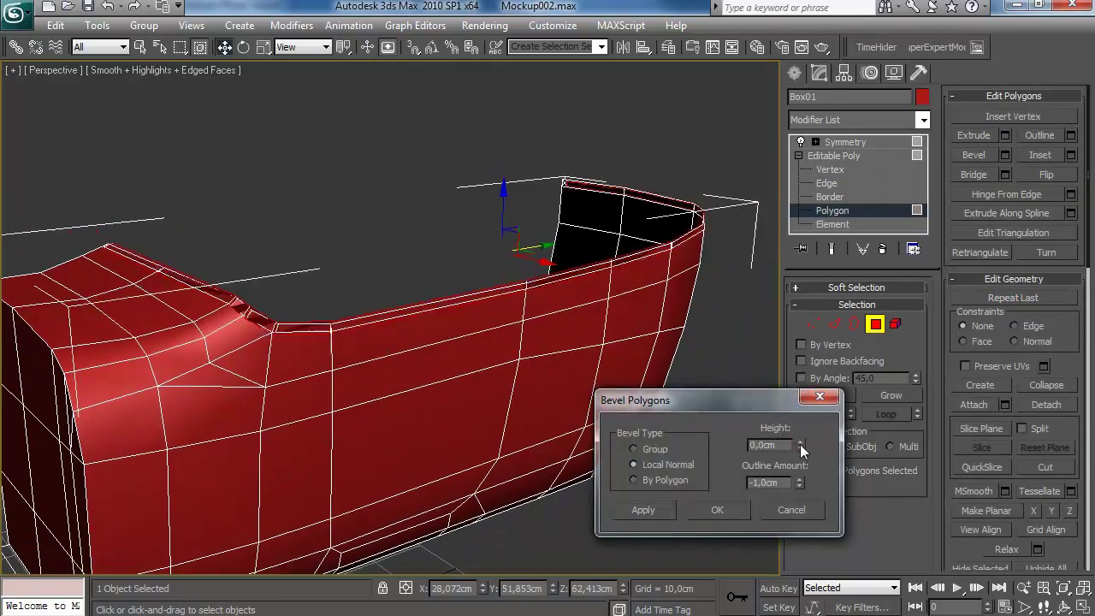
right_click(799, 483)
scroll(361, 406, up, 3)
middle_drag(361, 406, 457, 423)
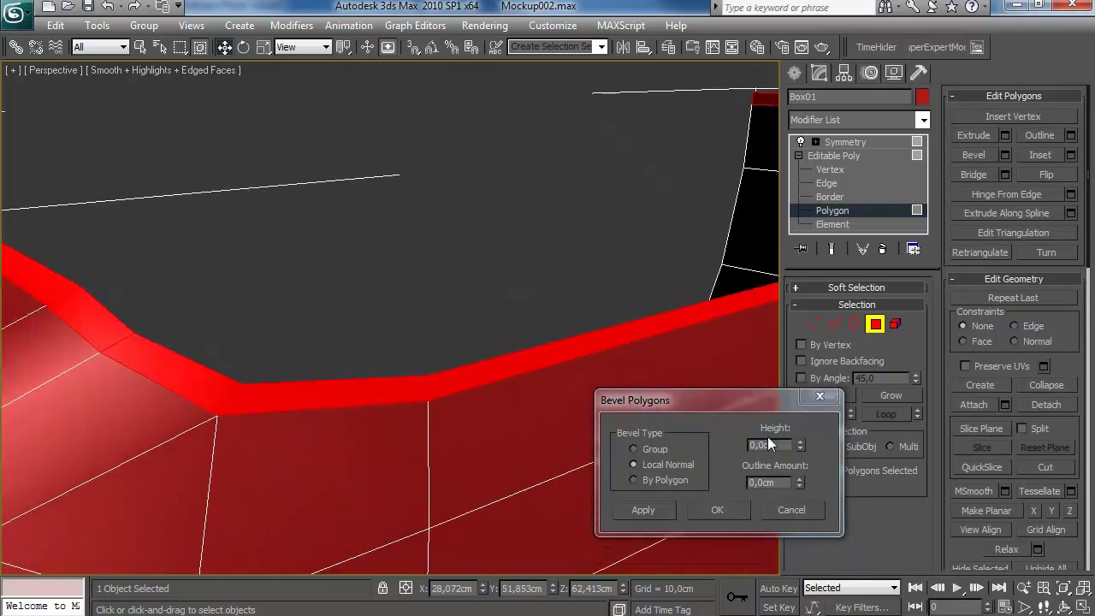
drag(803, 483, 801, 493)
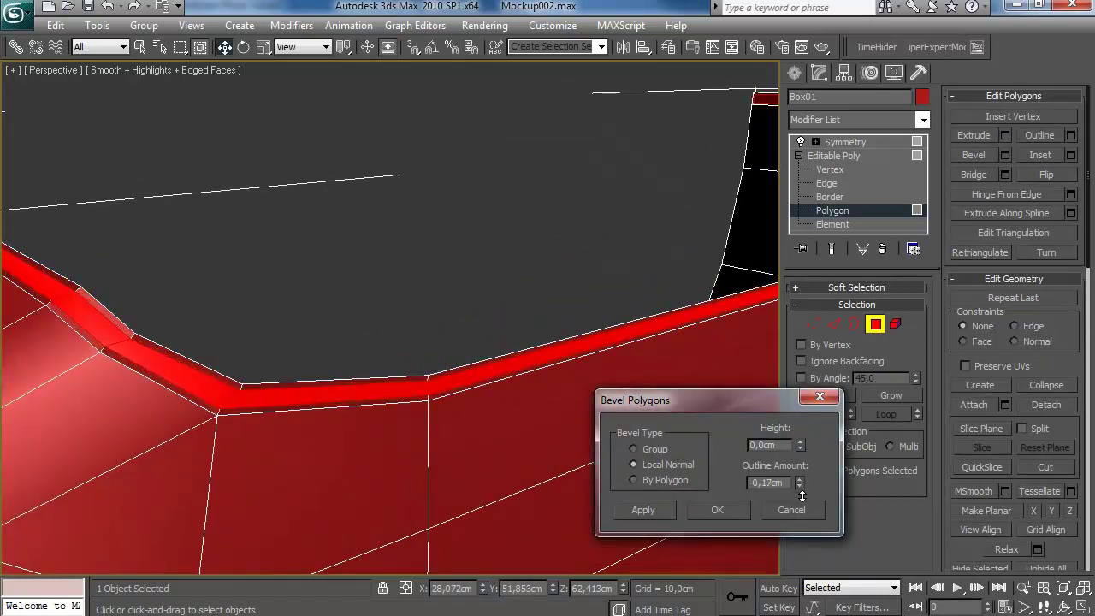
Set the rim bevel's height to 0,13 cm and apply the bevel.
drag(800, 443, 802, 432)
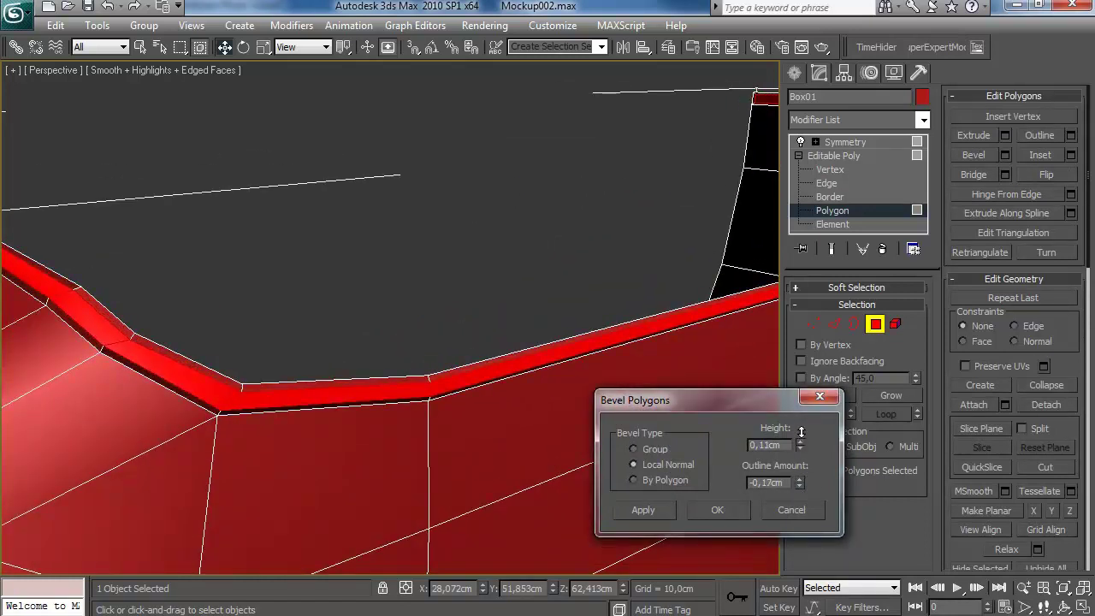
alt+middle_drag(508, 355, 557, 339)
scroll(557, 340, down, 4)
alt+middle_drag(359, 359, 295, 358)
scroll(147, 384, up, 4)
click(802, 443)
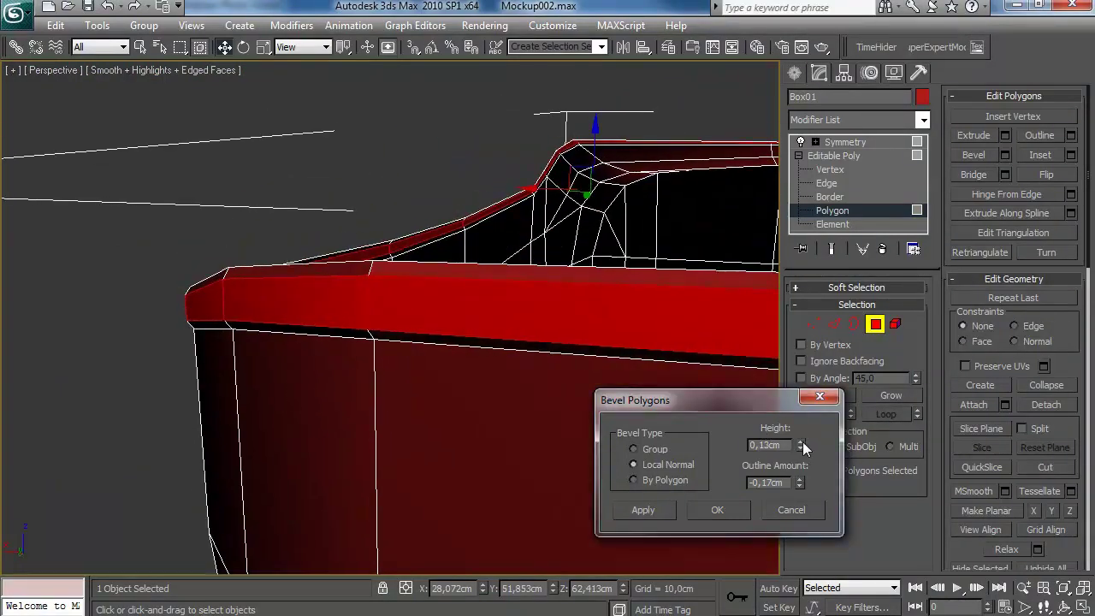
alt+middle_drag(371, 387, 454, 321)
scroll(499, 348, down, 4)
click(718, 510)
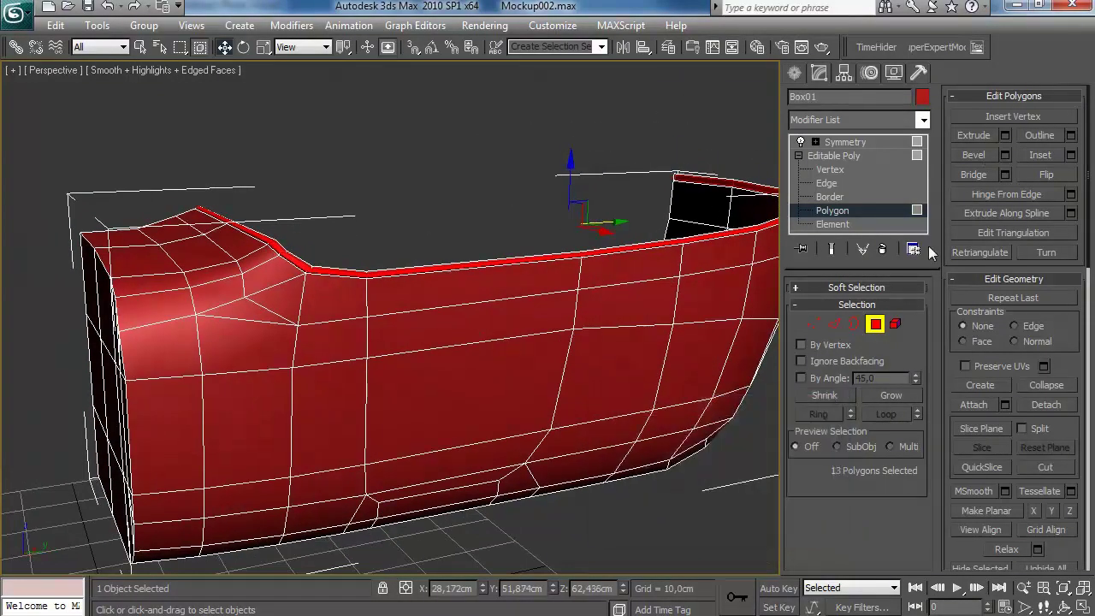
Grow the rim selection by one ring, assign it smoothing group 1 and check the rim's shading without edges.
click(891, 395)
scroll(1025, 461, down, 10)
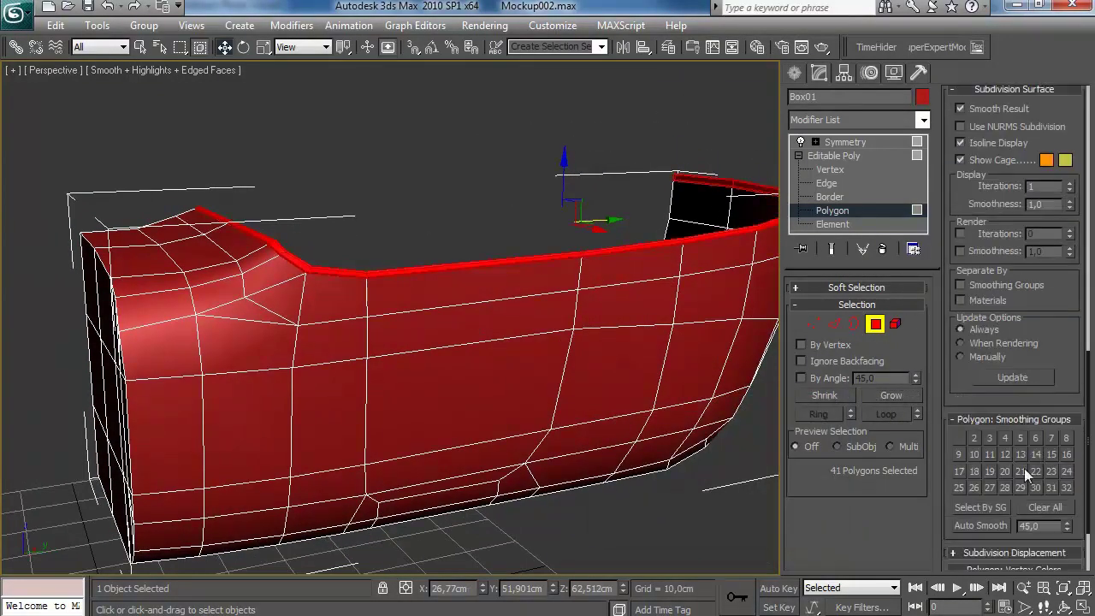
click(959, 439)
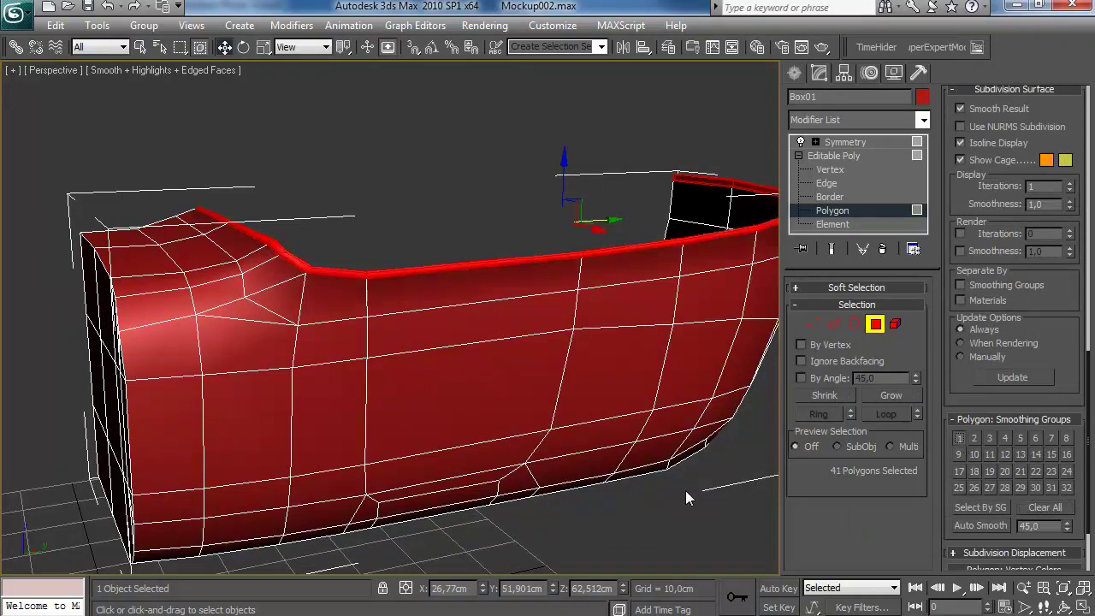
click(964, 440)
click(747, 487)
alt+middle_drag(532, 418, 536, 409)
key(F4)
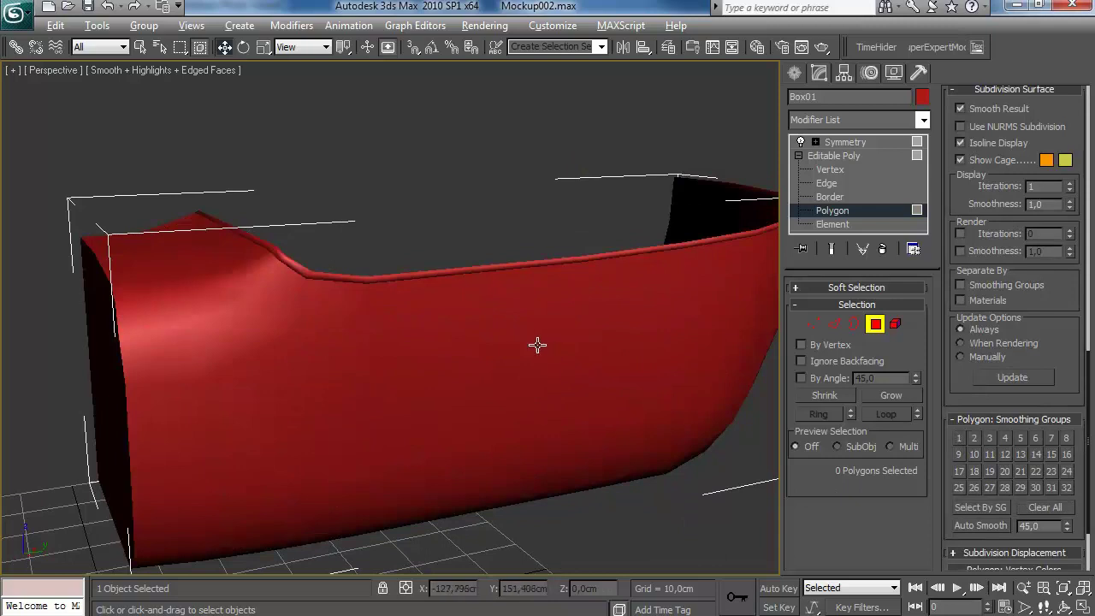
scroll(539, 342, down, 5)
alt+middle_drag(528, 333, 576, 364)
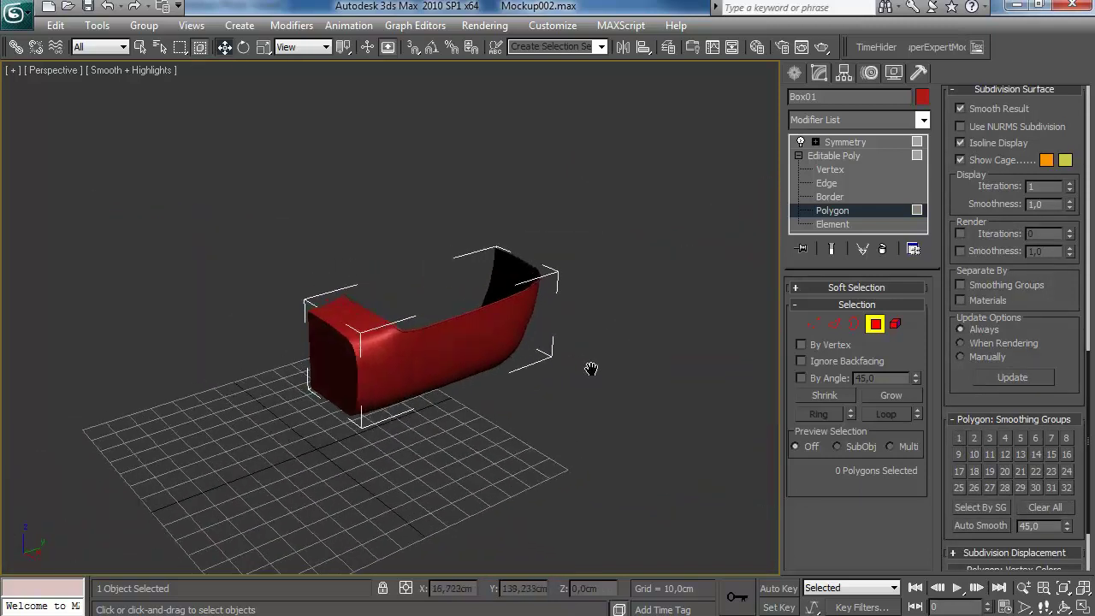
scroll(576, 364, up, 10)
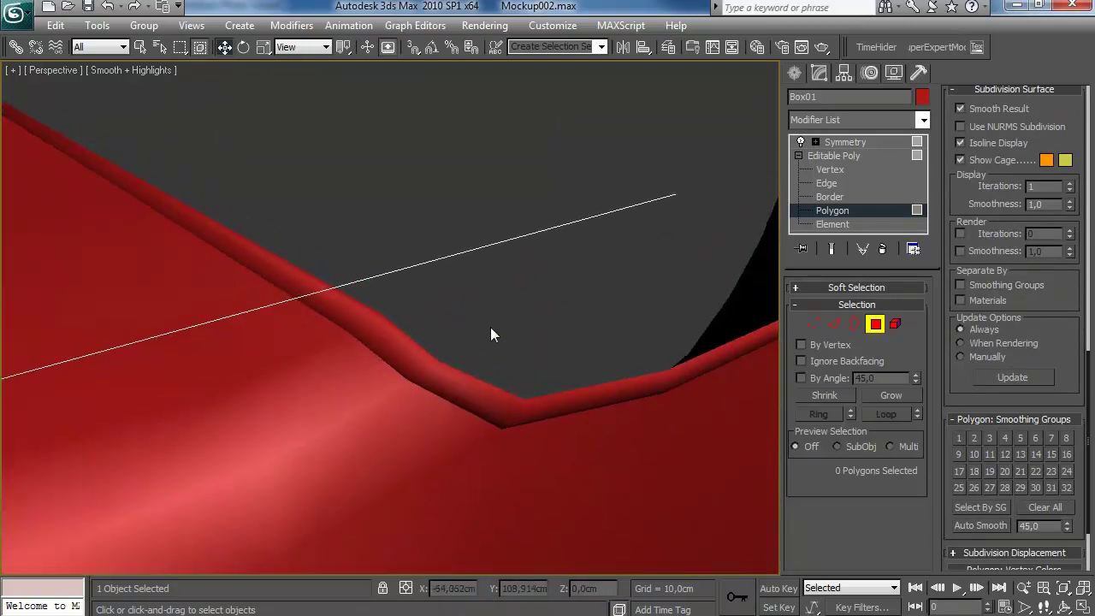
Slide the beveled rim vertices at the cowl corner along their edges to smooth the bead's bend.
key(F4)
click(814, 324)
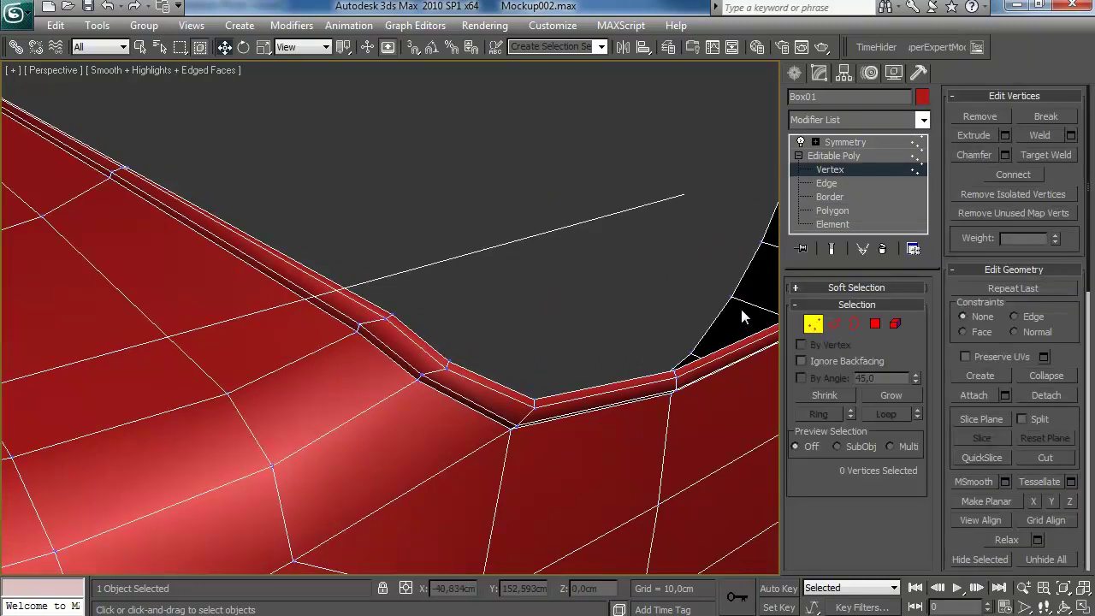
click(360, 327)
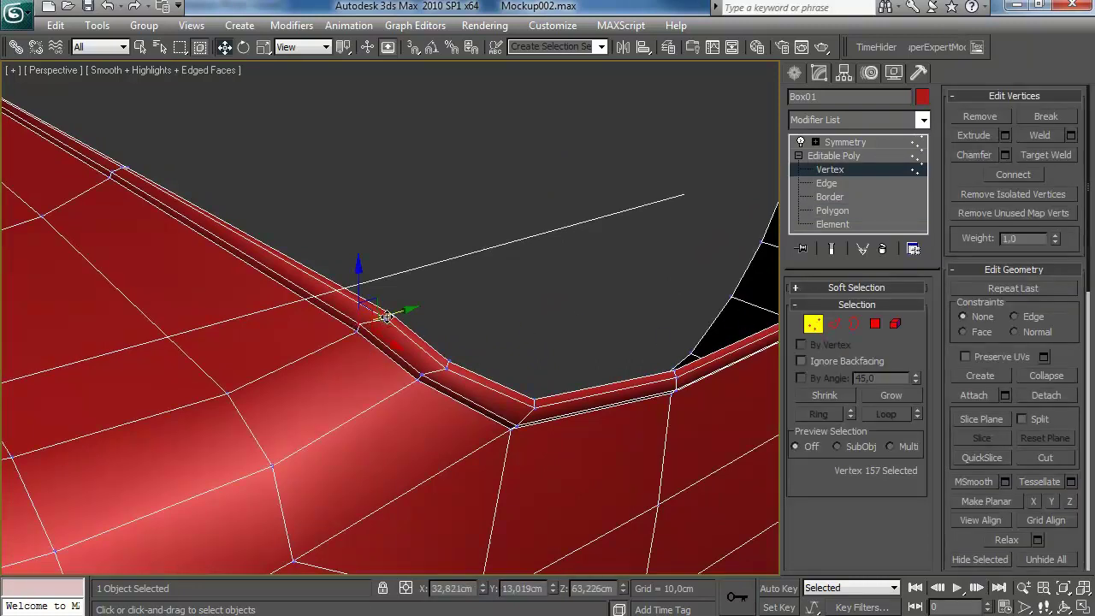
drag(389, 329, 393, 330)
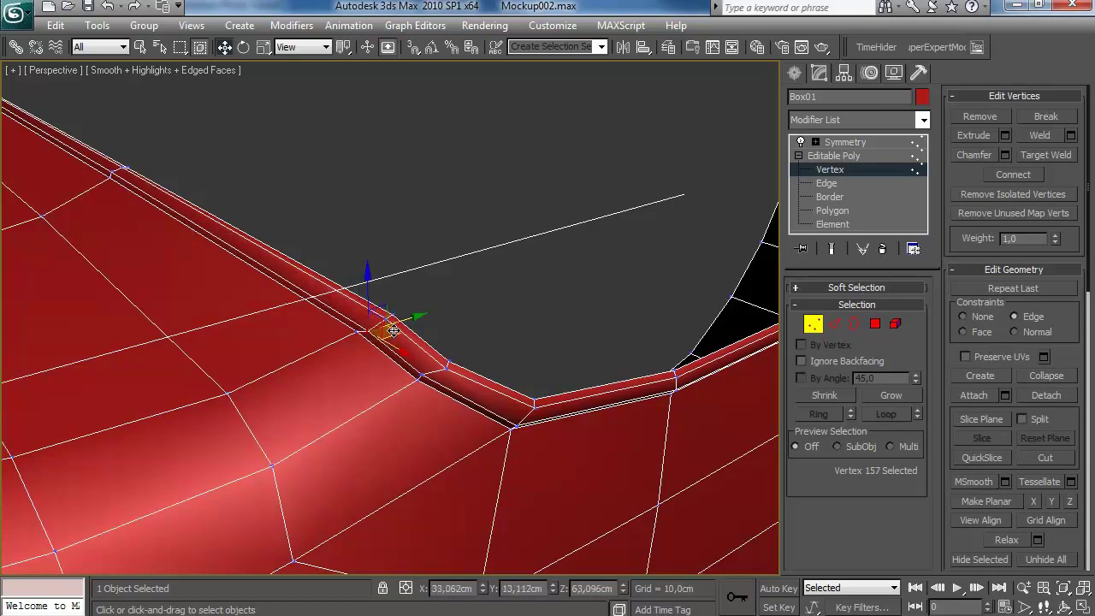
click(435, 356)
alt+middle_drag(436, 351, 472, 363)
click(451, 370)
mouse_move(376, 356)
alt+middle_down()
mouse_move(379, 379)
mouse_move(366, 358)
alt+middle_up()
click(353, 342)
drag(353, 346, 363, 344)
click(591, 306)
Check the rim bead around the body, leave vertex editing and deselect the body.
alt+middle_drag(591, 307, 442, 272)
scroll(652, 244, down, 5)
scroll(432, 267, up, 5)
scroll(432, 267, down, 2)
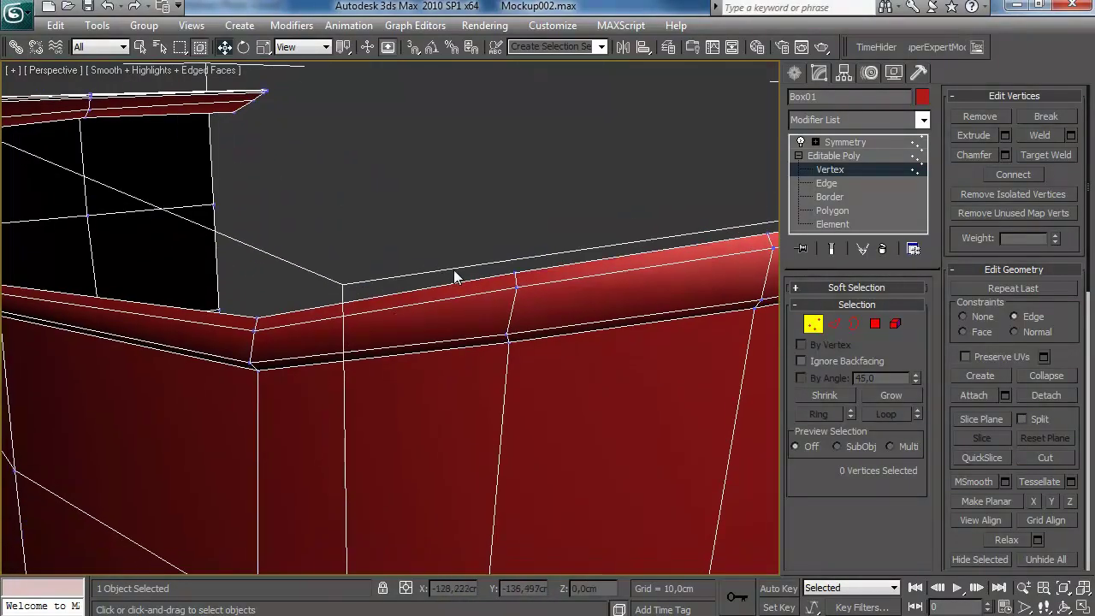
alt+middle_drag(520, 295, 552, 295)
scroll(725, 270, down, 5)
key(1)
click(730, 352)
alt+middle_drag(434, 391, 513, 411)
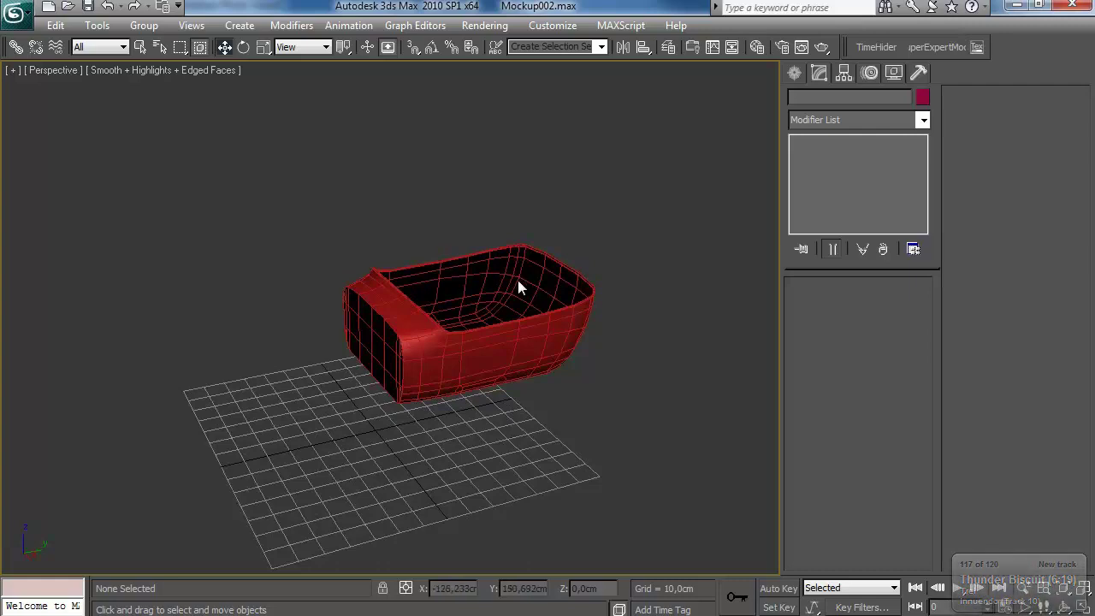
Unhide all objects and view the complete hot rod from the front.
right_click(572, 227)
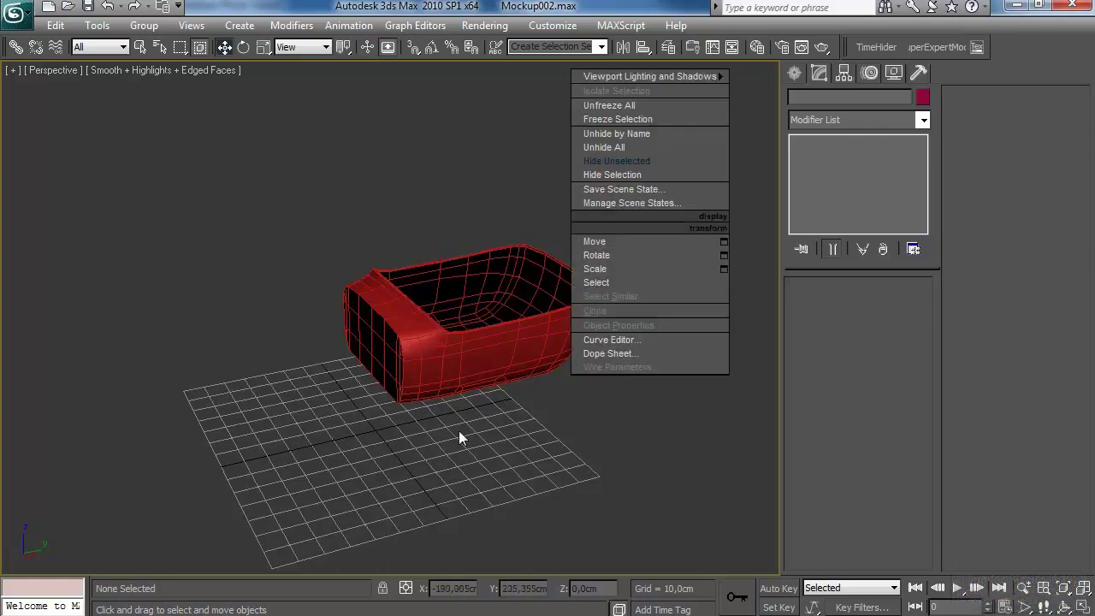
click(603, 148)
click(795, 76)
alt+middle_drag(555, 250, 757, 152)
alt+middle_drag(824, 205, 414, 325)
scroll(415, 325, up, 8)
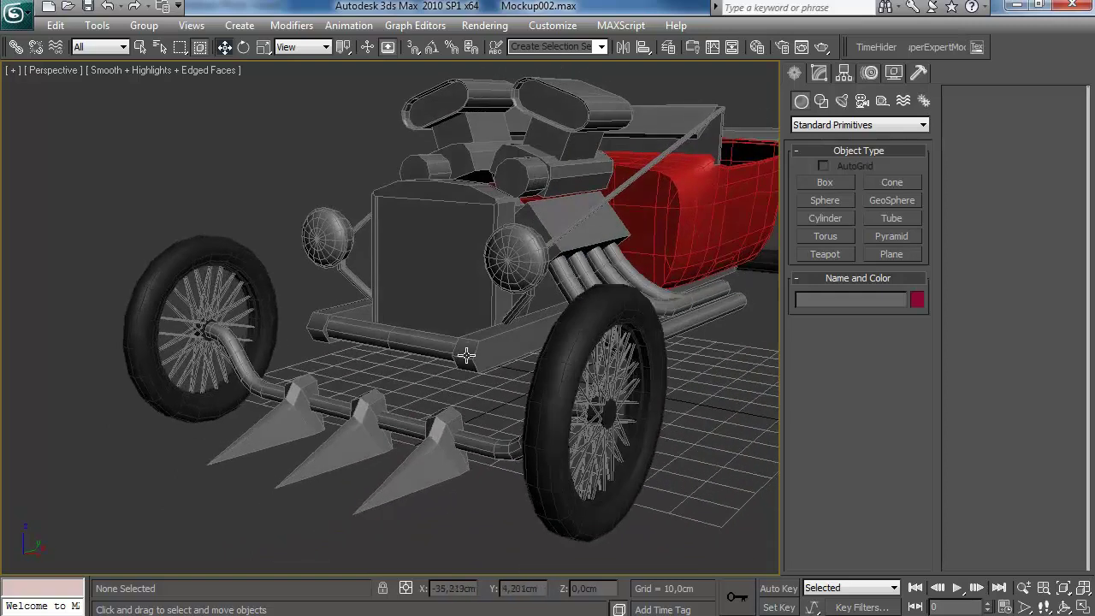
Select the chassis frame and hide all unselected objects.
click(466, 354)
alt+middle_drag(474, 345, 448, 286)
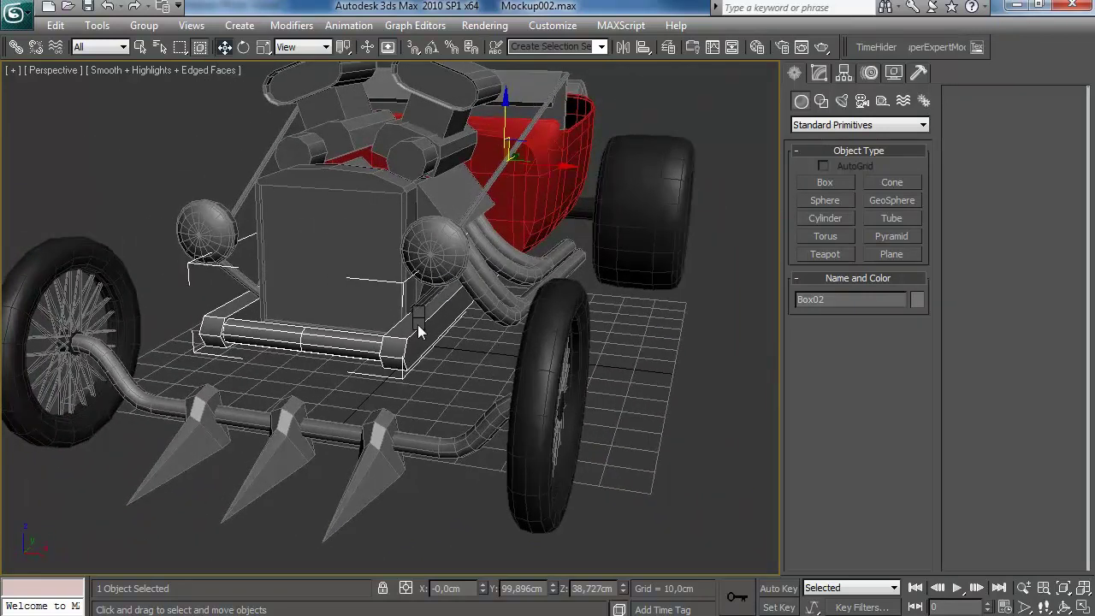
right_click(419, 323)
right_click(648, 325)
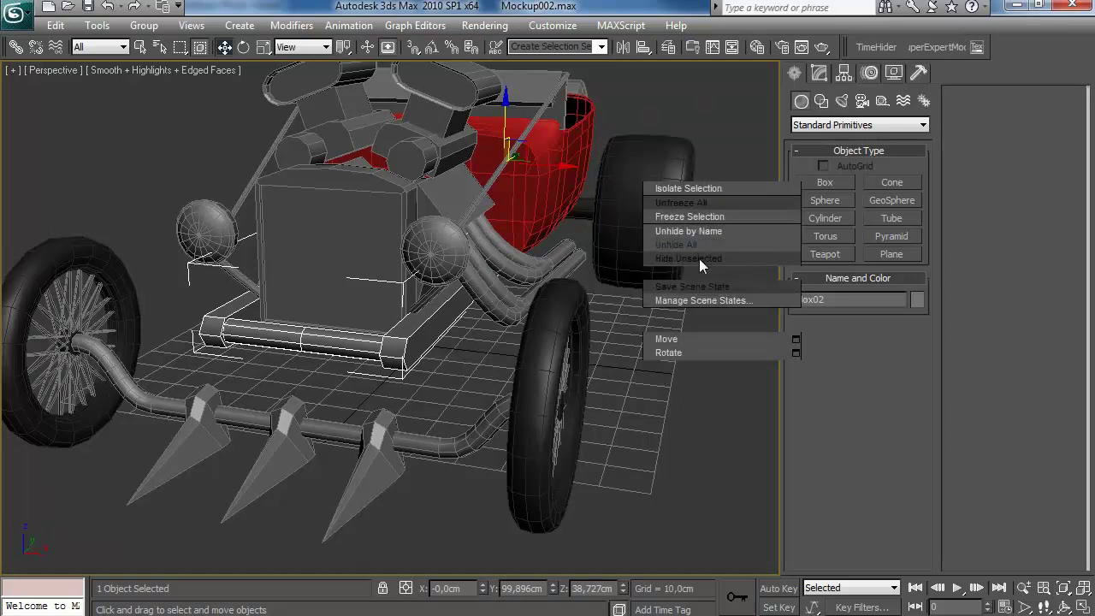
click(699, 258)
alt+middle_drag(701, 259, 532, 280)
Chamfer the vertical edge at the frame's front corner by about 2.25 cm with 2 segments.
click(819, 73)
click(826, 183)
alt+middle_drag(638, 263, 509, 347)
scroll(510, 347, up, 3)
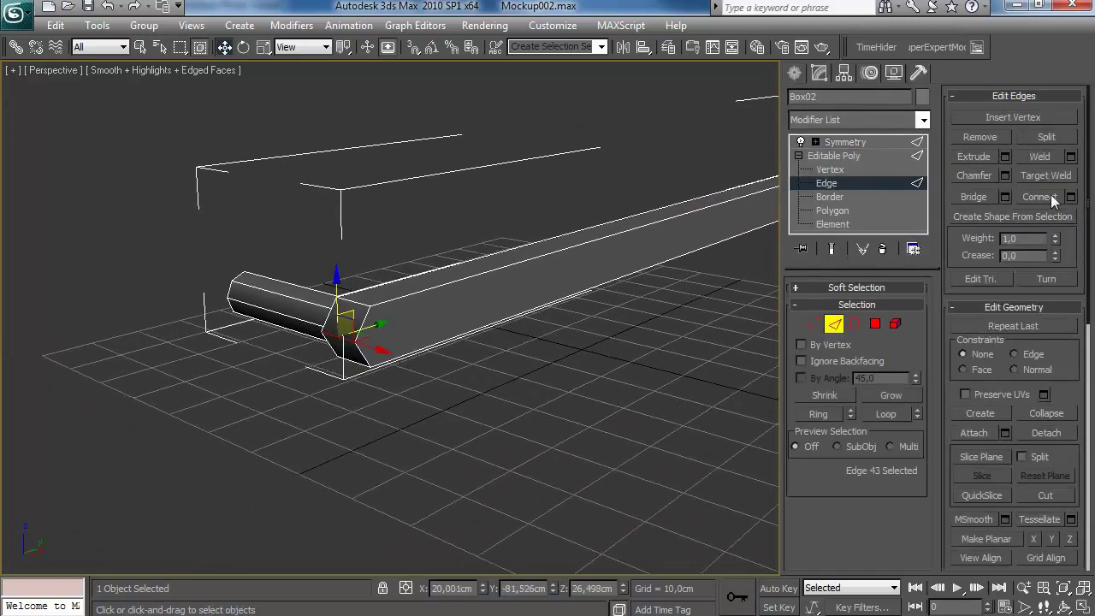
click(1005, 175)
click(753, 442)
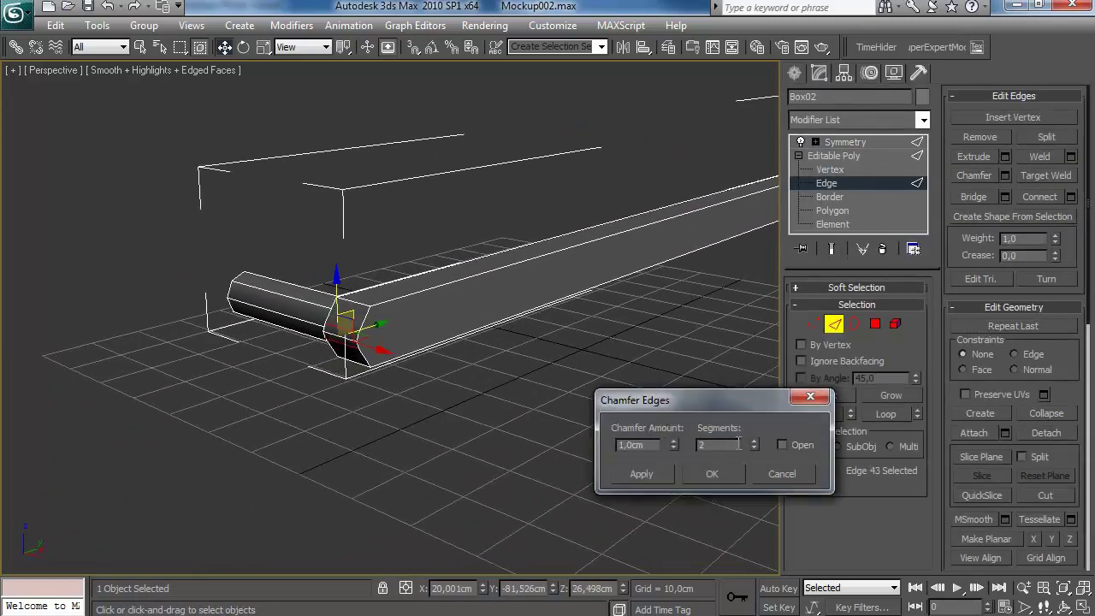
drag(674, 445, 683, 346)
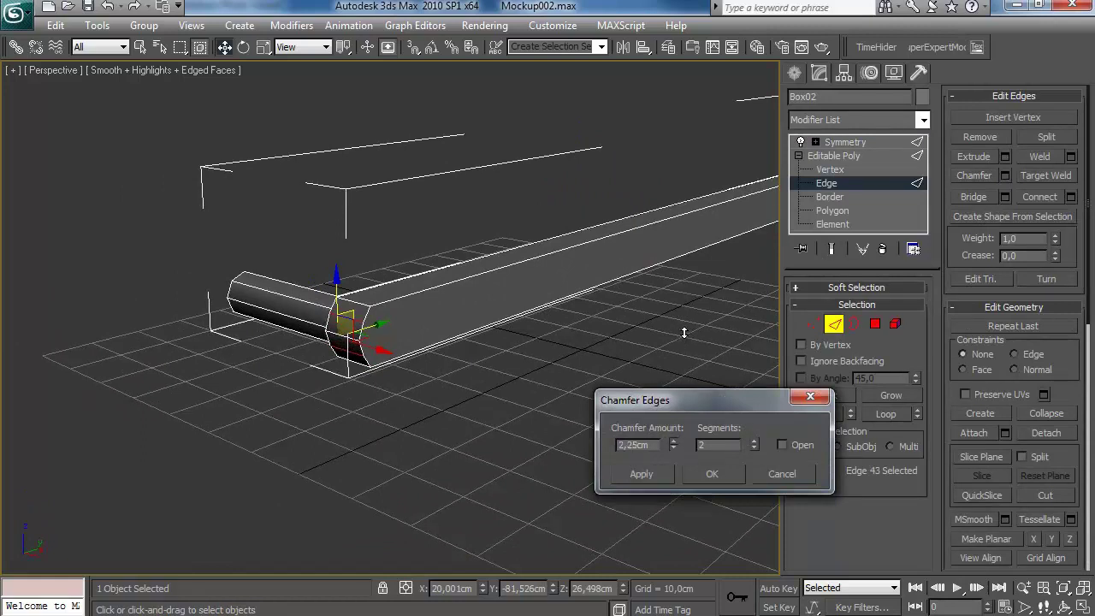
click(711, 475)
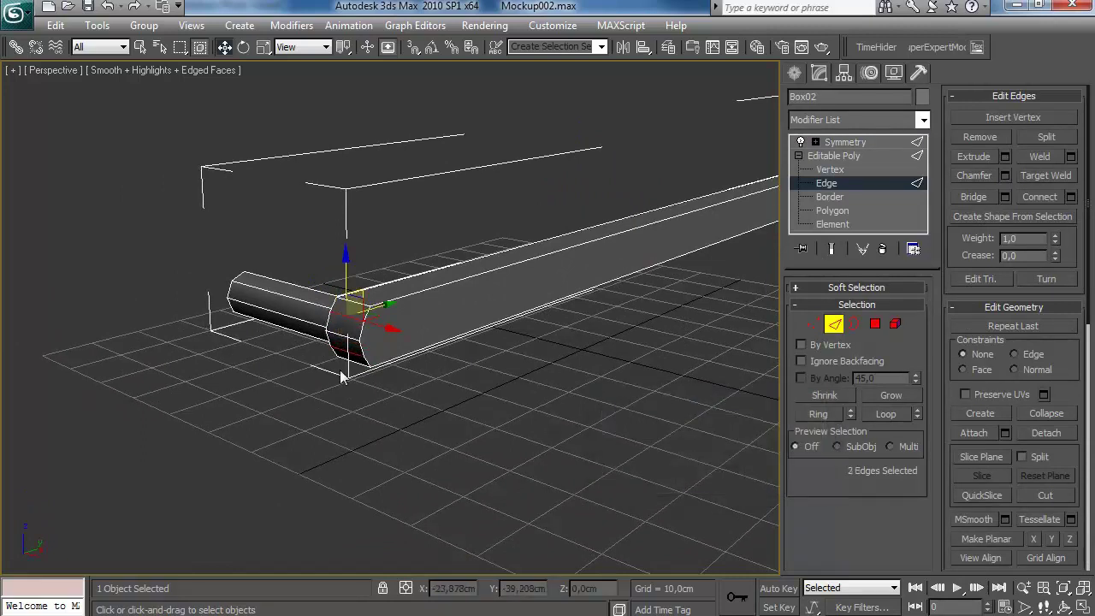
Shift the chamfered corner edges along the frame's length and nudge the corner vertex to round off the rail end.
ctrl+click(364, 301)
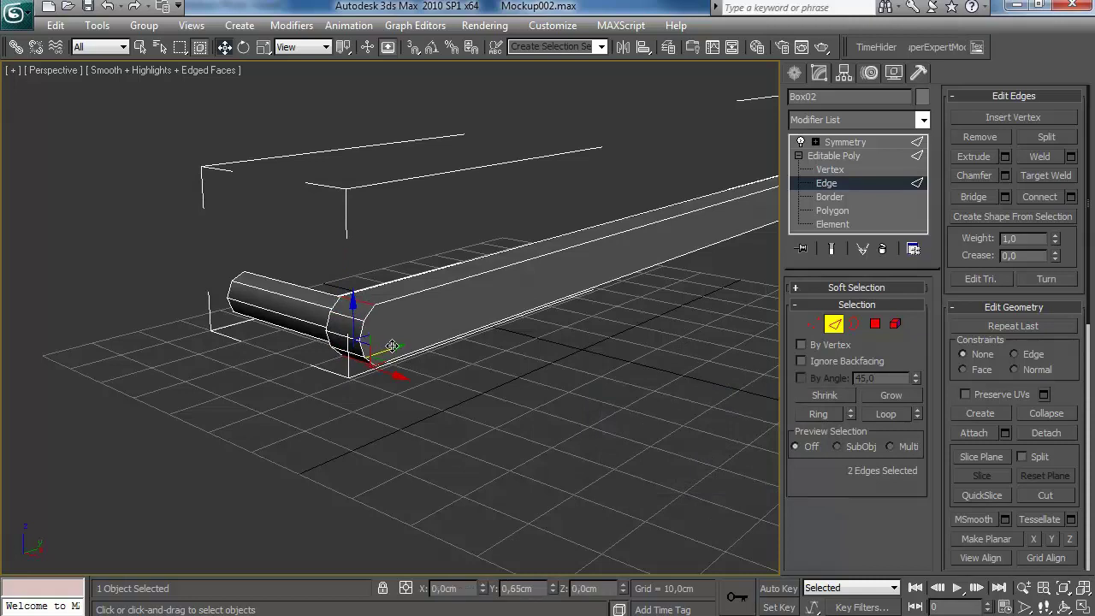
alt+middle_drag(388, 385, 682, 351)
scroll(448, 424, up, 5)
ctrl+click(814, 324)
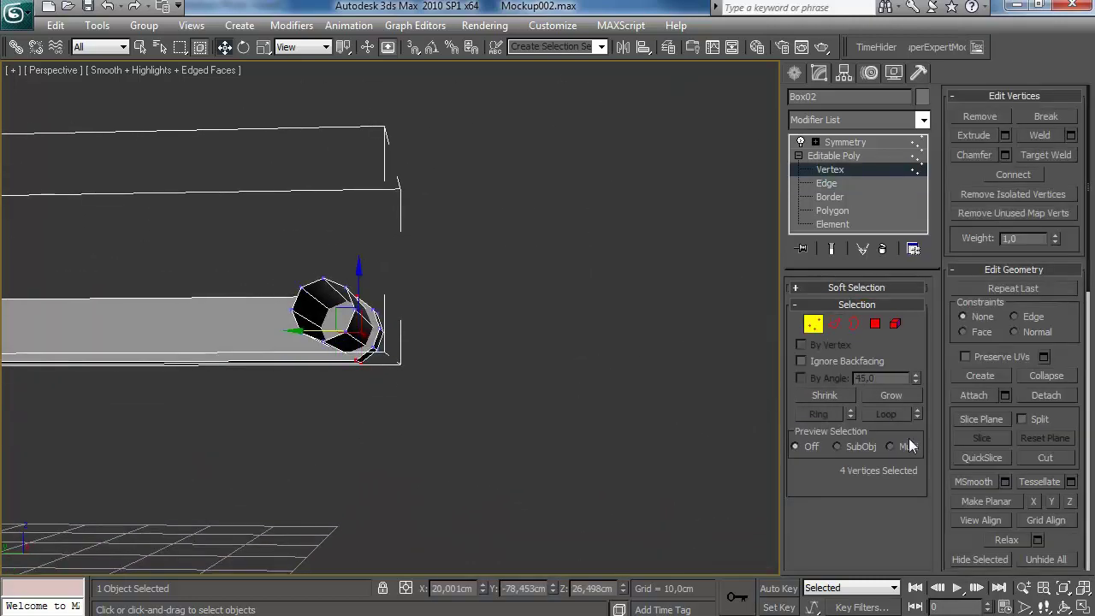
click(377, 310)
drag(373, 315, 371, 318)
Connect the rail end's corner vertices, leave vertex editing, return to the Symmetry level and deselect the frame.
ctrl+drag(393, 361, 374, 341)
click(1010, 172)
click(522, 314)
alt+middle_drag(522, 314, 368, 341)
key(z)
alt+middle_drag(442, 332, 767, 302)
scroll(480, 251, up, 3)
scroll(476, 273, down, 3)
click(810, 327)
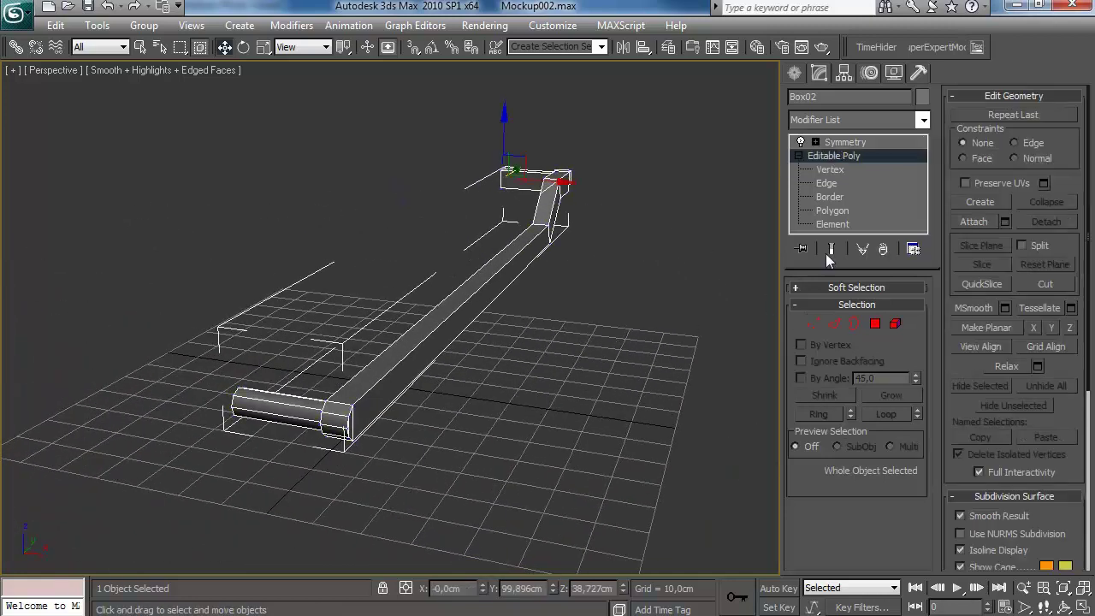
click(833, 142)
click(557, 289)
alt+middle_drag(495, 325, 483, 363)
Switch to Firefox, examine the T-Bucket frame and front axle photos, and return to 3ds Max.
click(475, 615)
click(445, 614)
mouse_move(264, 376)
middle_down()
mouse_move(270, 335)
mouse_move(271, 423)
mouse_move(551, 289)
middle_up()
scroll(268, 376, up, 5)
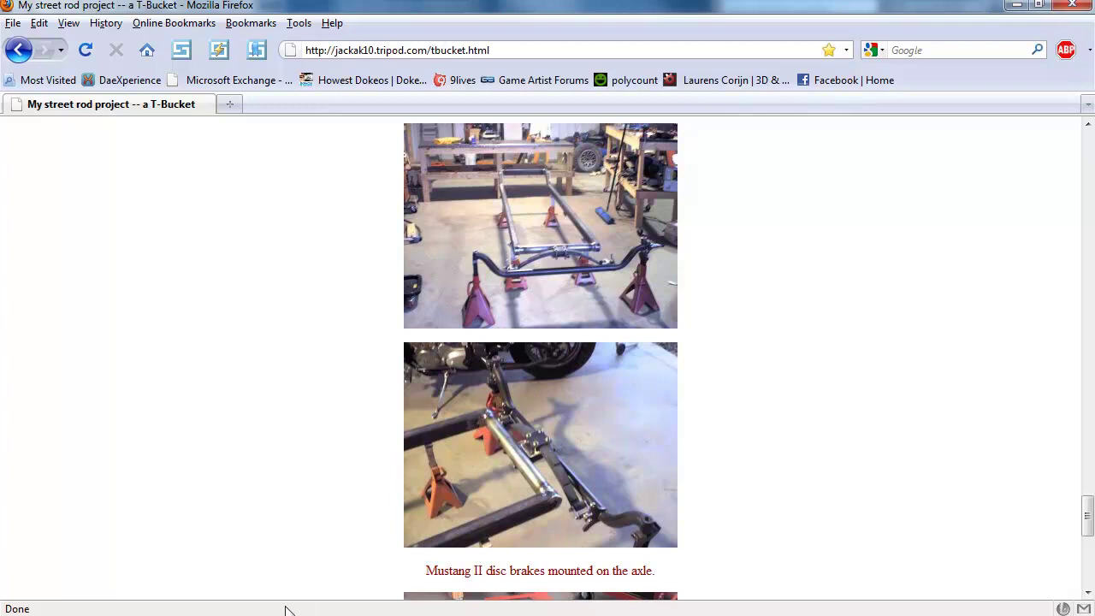
mouse_move(235, 614)
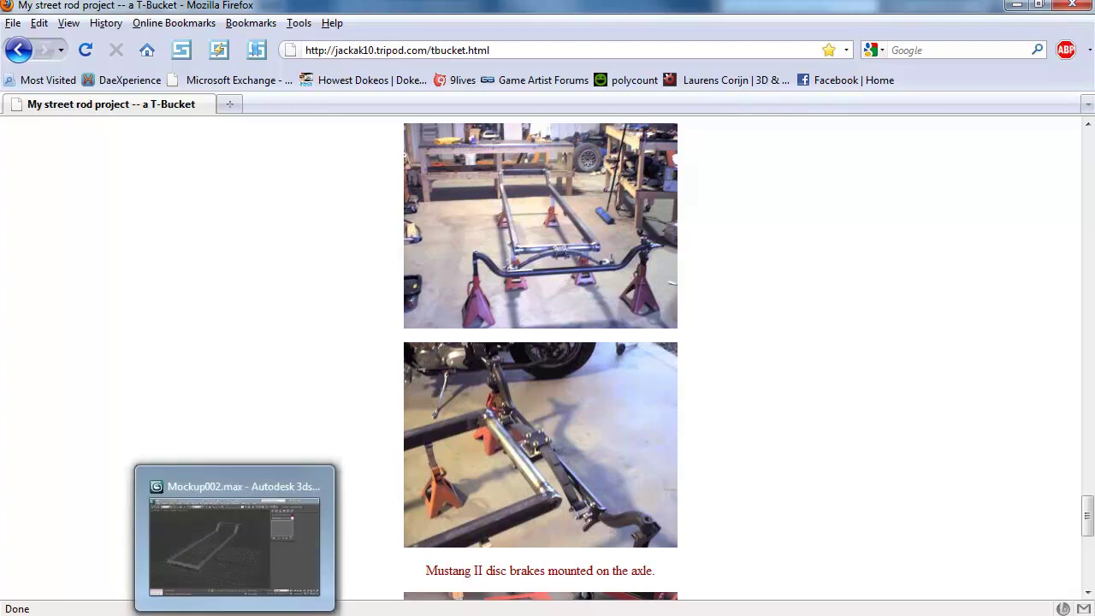
click(234, 539)
Start a standard Box primitive and bring up the maximized Front view of the frame.
click(807, 75)
click(826, 180)
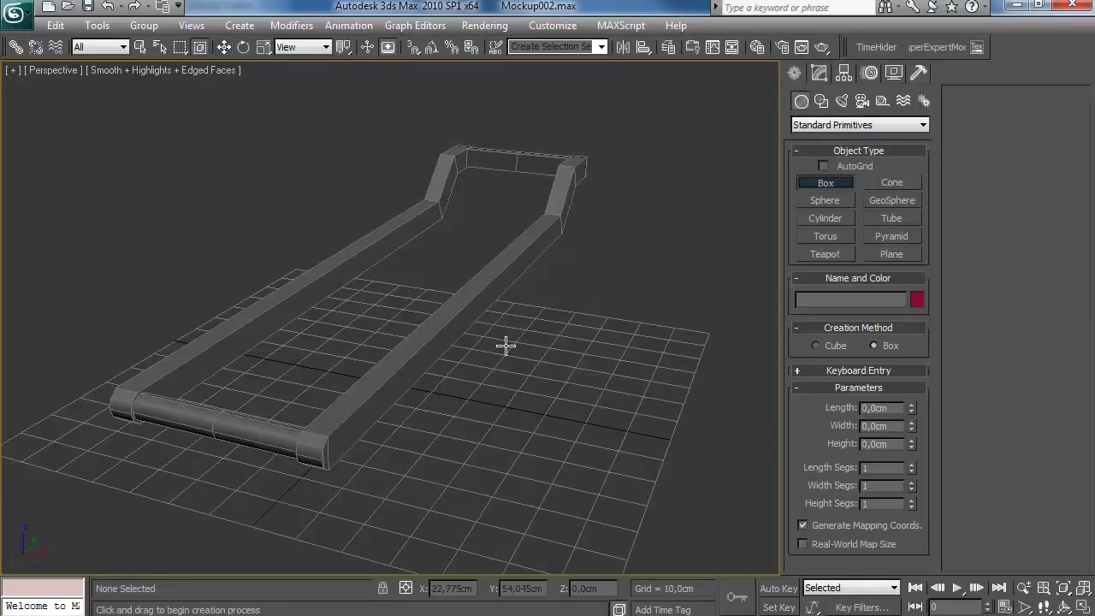
key(alt+w)
middle_click(158, 214)
key(alt+w)
middle_drag(159, 210, 253, 94)
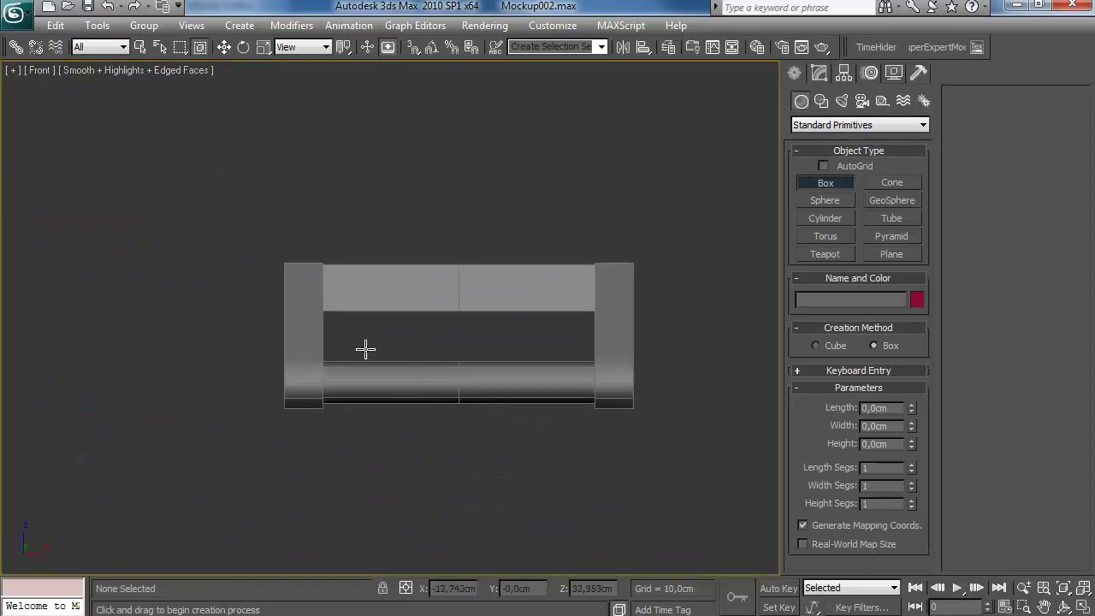
middle_drag(330, 285, 287, 194)
Switch to Windows Photo Viewer, examine the front suspension in the T-Bucket reference photos, and return to 3ds Max.
key(alt+Tab)
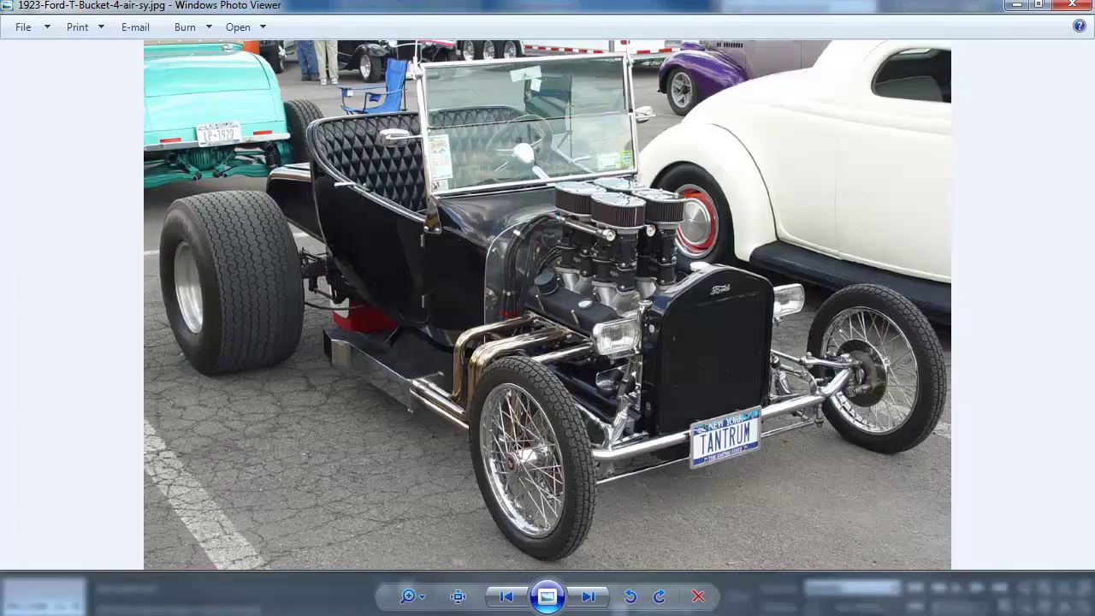
key(Left)
key(Left)
key(Right)
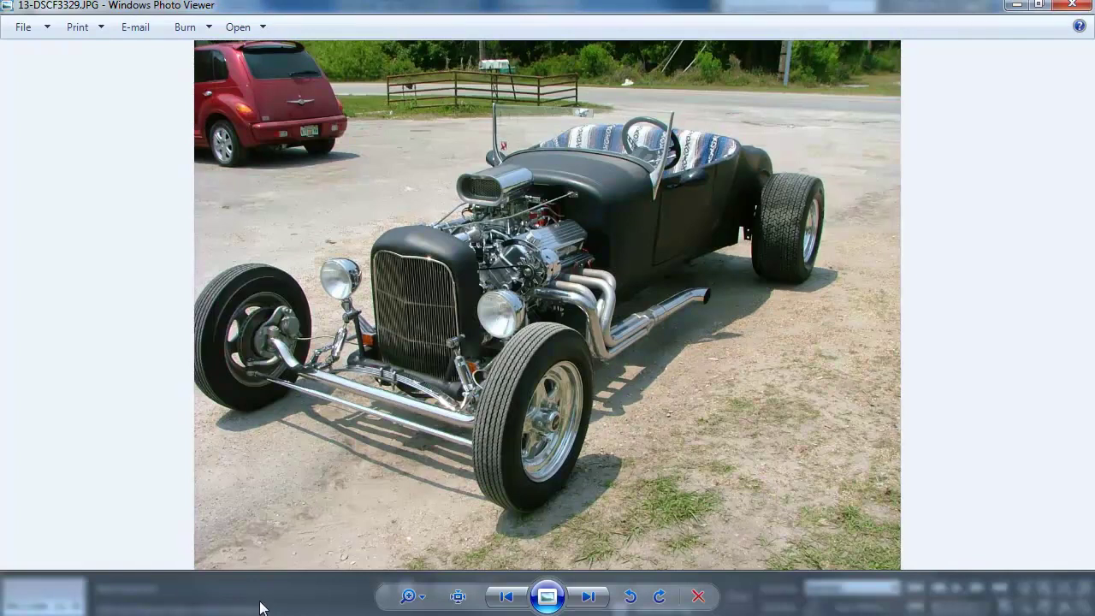
click(235, 614)
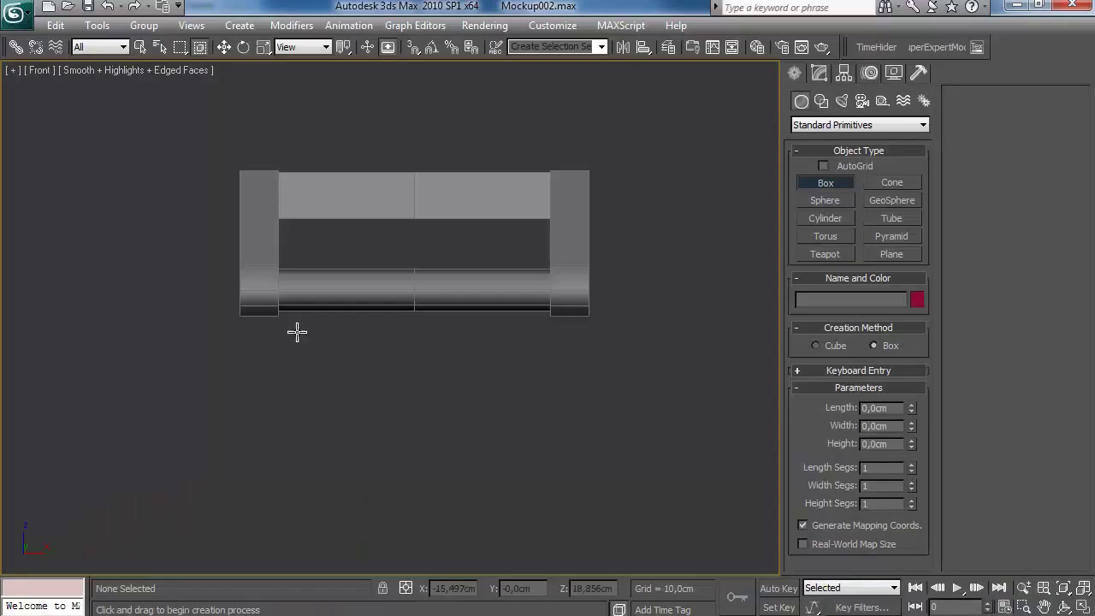
Draw a thin box about 31.9 cm wide and 0.9 cm long below the front crossmember and move it to the frame's front end.
drag(290, 321, 531, 325)
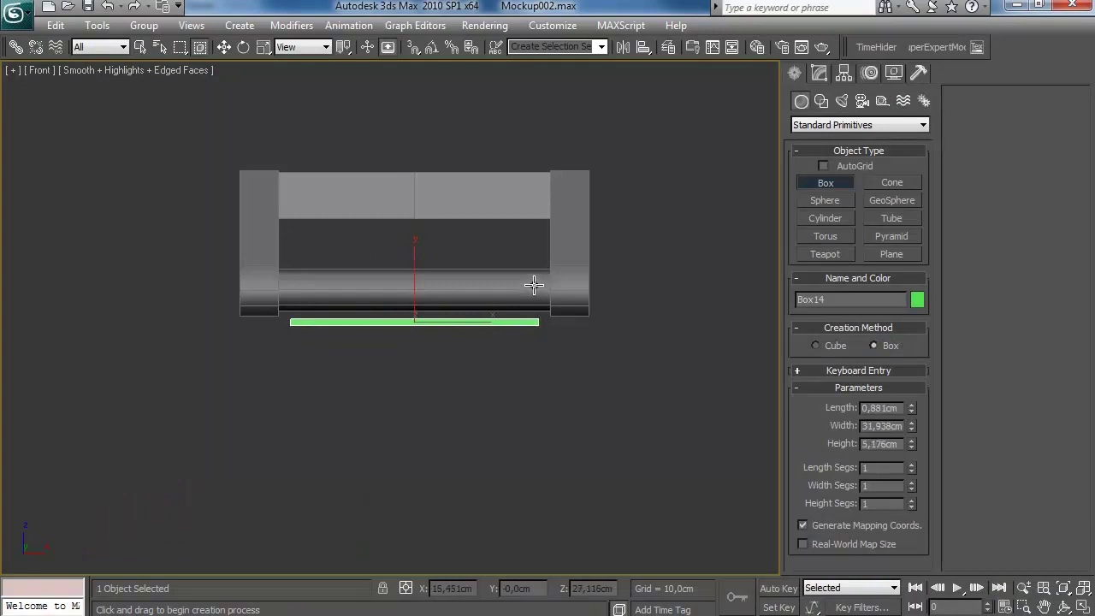
key(w)
middle_drag(540, 350, 533, 343)
key(alt+w)
middle_click(624, 401)
key(alt+w)
alt+middle_drag(457, 338, 498, 339)
drag(459, 266, 171, 401)
scroll(219, 411, up, 1)
middle_drag(220, 412, 383, 310)
alt+middle_drag(383, 309, 407, 257)
alt+middle_drag(395, 250, 379, 264)
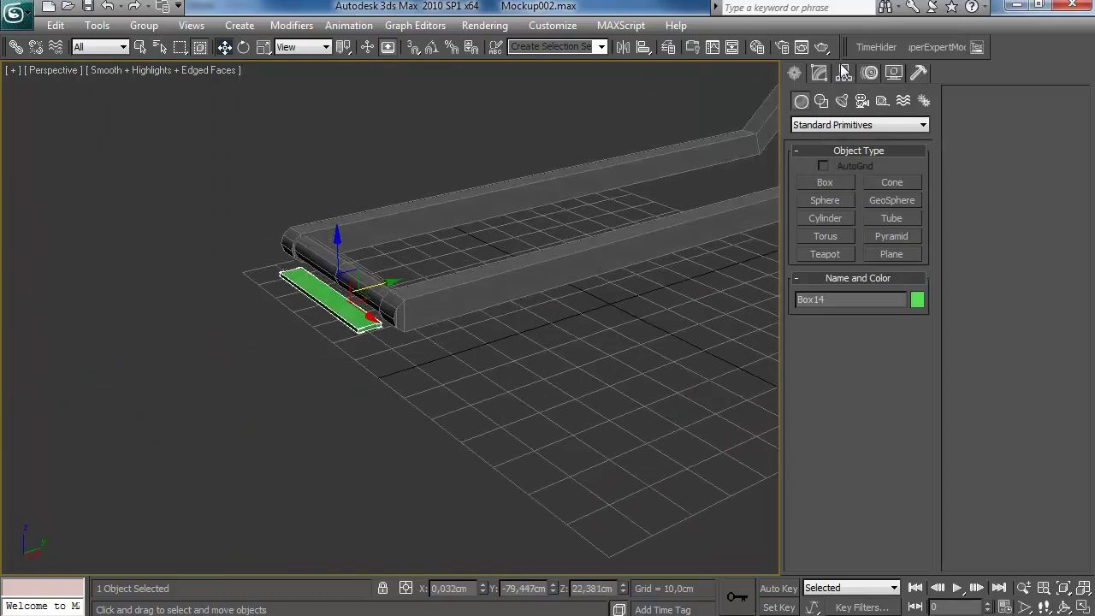
Set the new box's height to about 4.6 cm.
click(819, 74)
drag(906, 345, 908, 357)
alt+middle_drag(466, 368, 556, 368)
alt+middle_drag(468, 512, 590, 323)
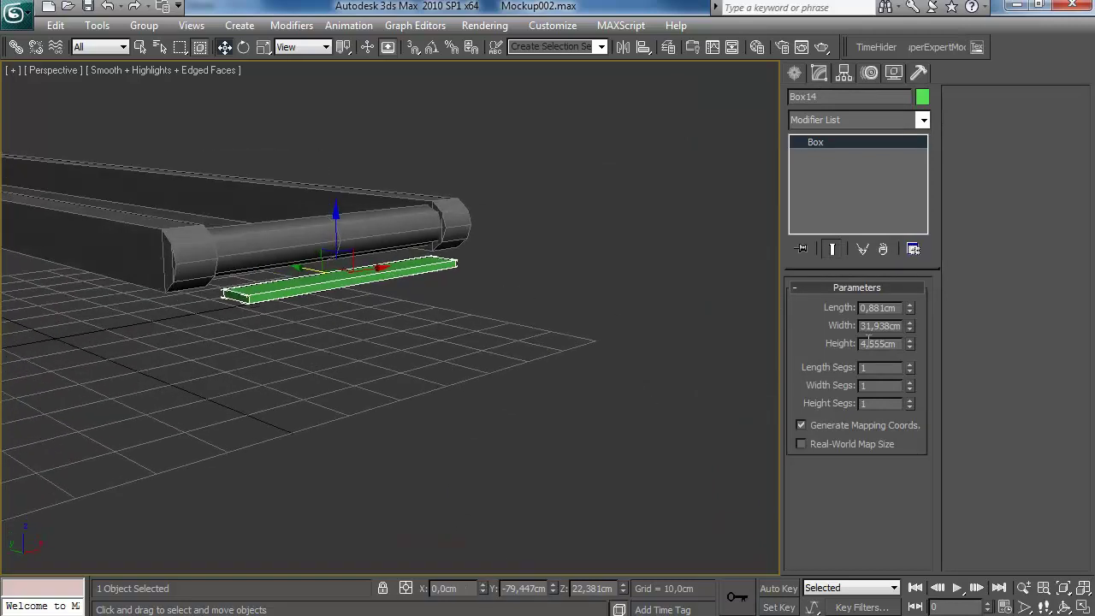
Give the box 5 width segments and set its width to 30 cm.
click(910, 382)
click(910, 382)
click(910, 382)
alt+middle_drag(462, 351, 368, 428)
click(911, 383)
alt+middle_drag(428, 343, 492, 331)
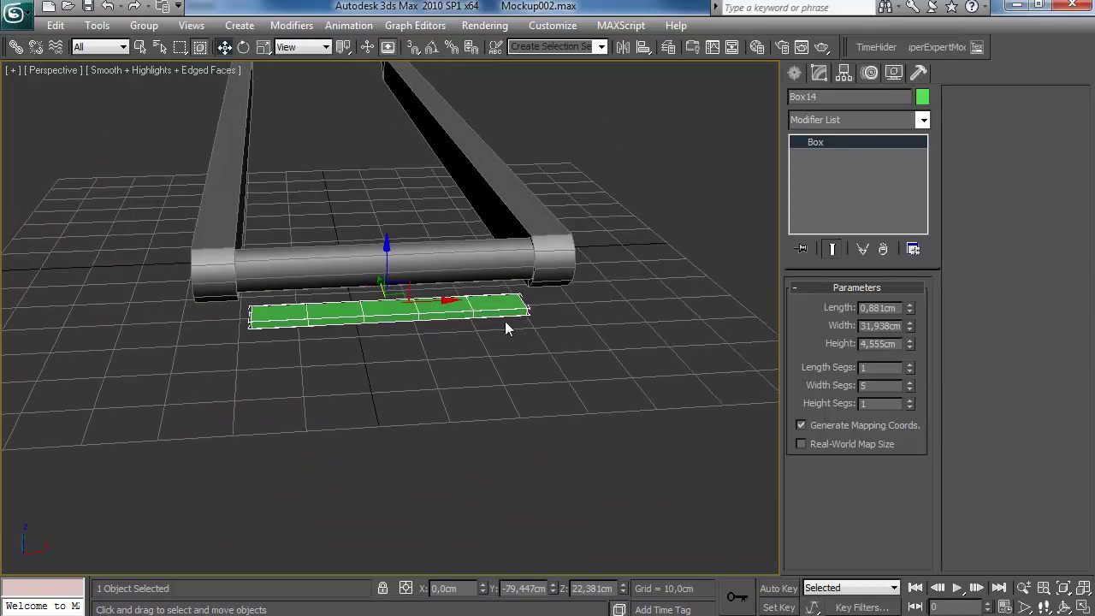
text(30)
key(Return)
mouse_move(397, 378)
alt+middle_down()
mouse_move(416, 368)
mouse_move(399, 366)
alt+middle_up()
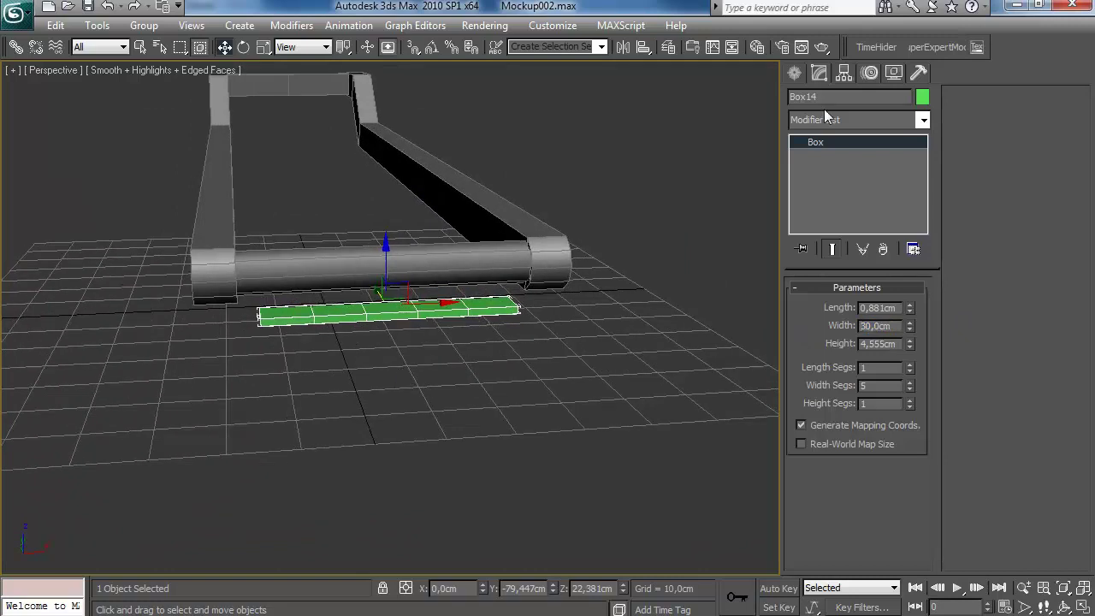
Convert the box to Editable Poly and clone its whole element directly below as a second strip.
right_click(820, 143)
click(893, 272)
click(895, 323)
alt+middle_drag(505, 342, 516, 320)
scroll(445, 309, up, 4)
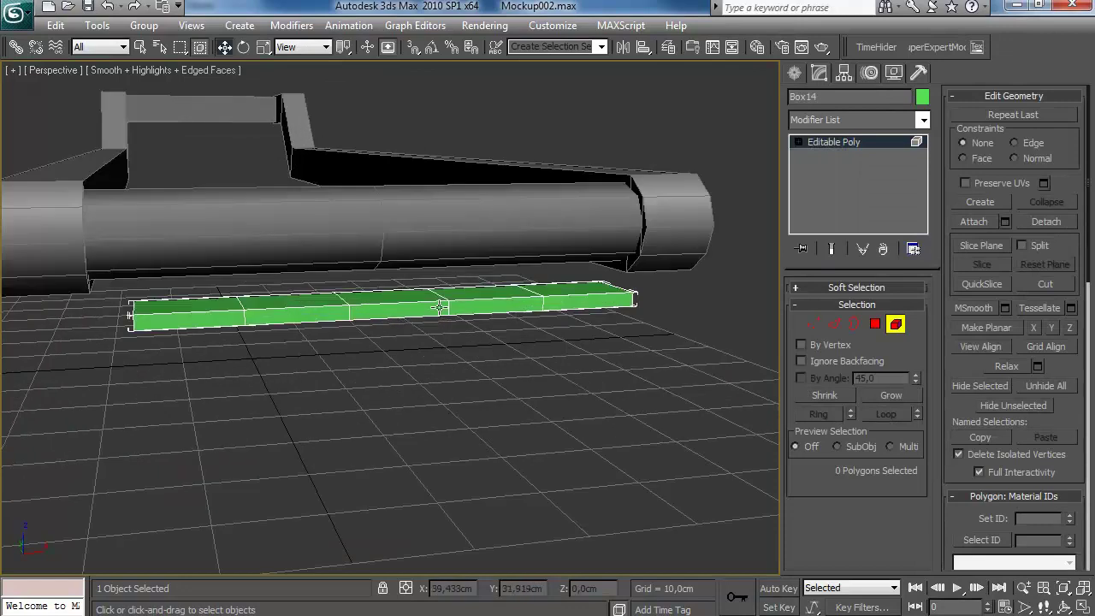
alt+middle_drag(446, 310, 409, 309)
key(ctrl+a)
shift+drag(390, 261, 394, 279)
click(773, 449)
Extrude both end faces of the lower strip outward by 6 cm as a group.
key(4)
click(121, 377)
click(133, 332)
alt+middle_drag(282, 313, 303, 325)
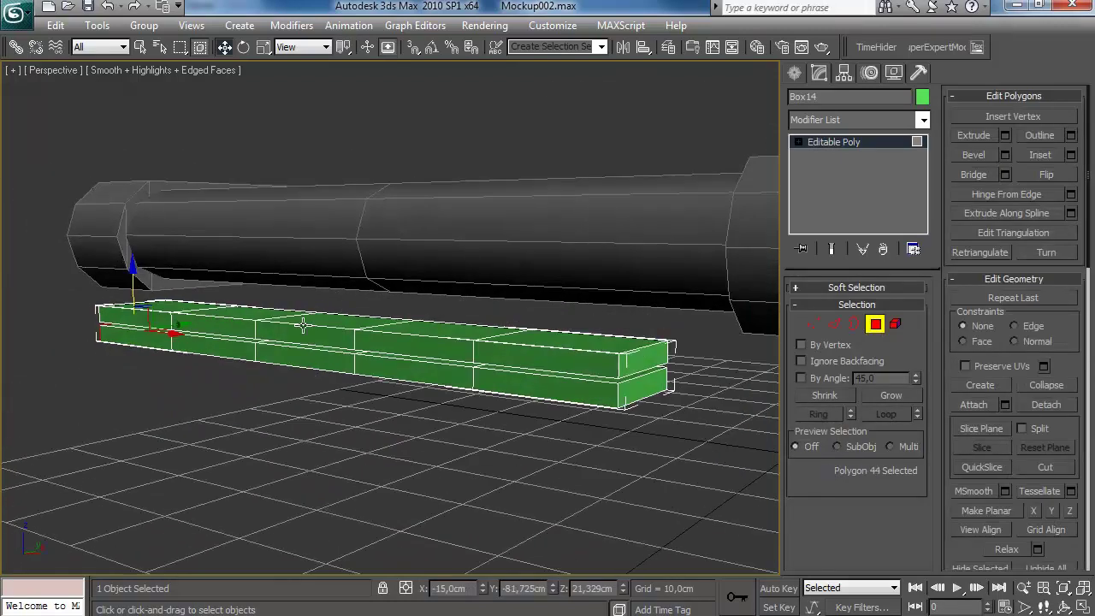
click(641, 389)
click(1006, 135)
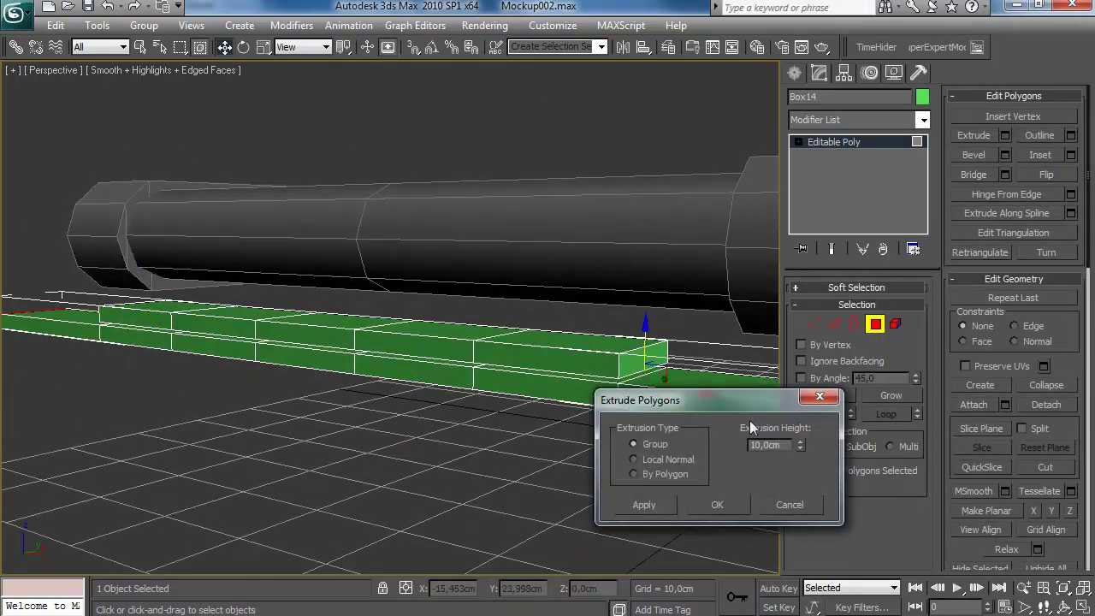
scroll(352, 276, down, 6)
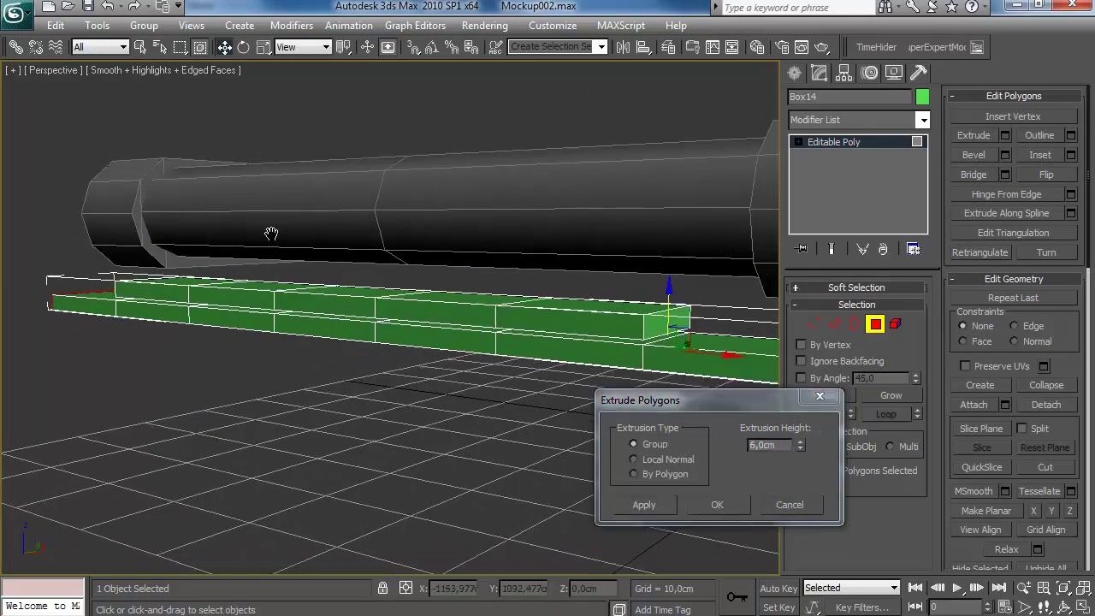
alt+middle_drag(352, 276, 672, 372)
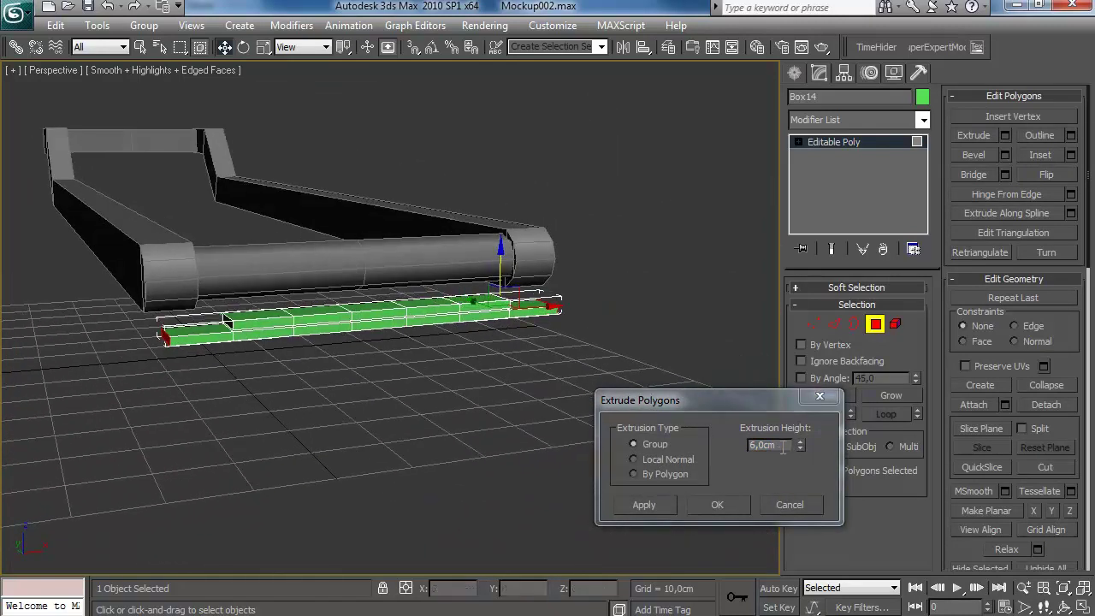
click(595, 479)
text(9)
key(Return)
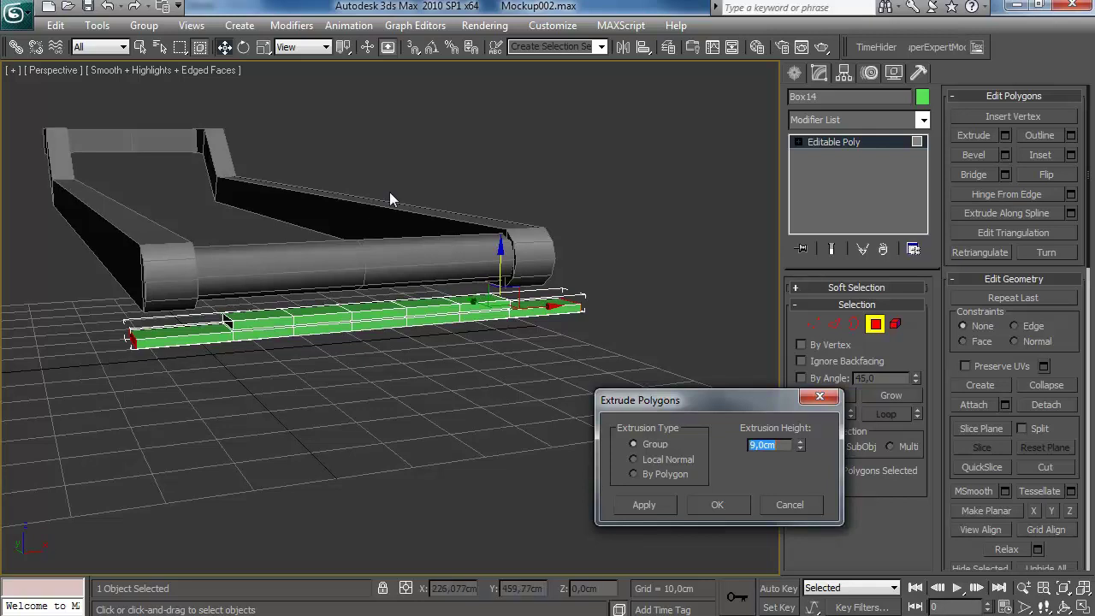
text(6)
key(Return)
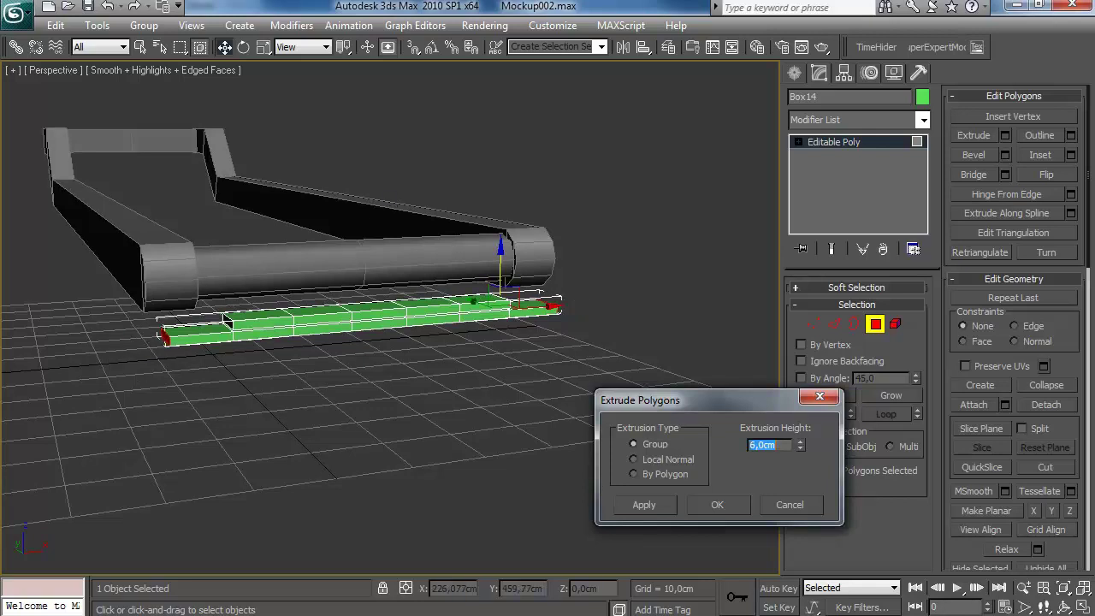
click(732, 504)
Clone the extended lower strip directly below itself as a third strip.
key(5)
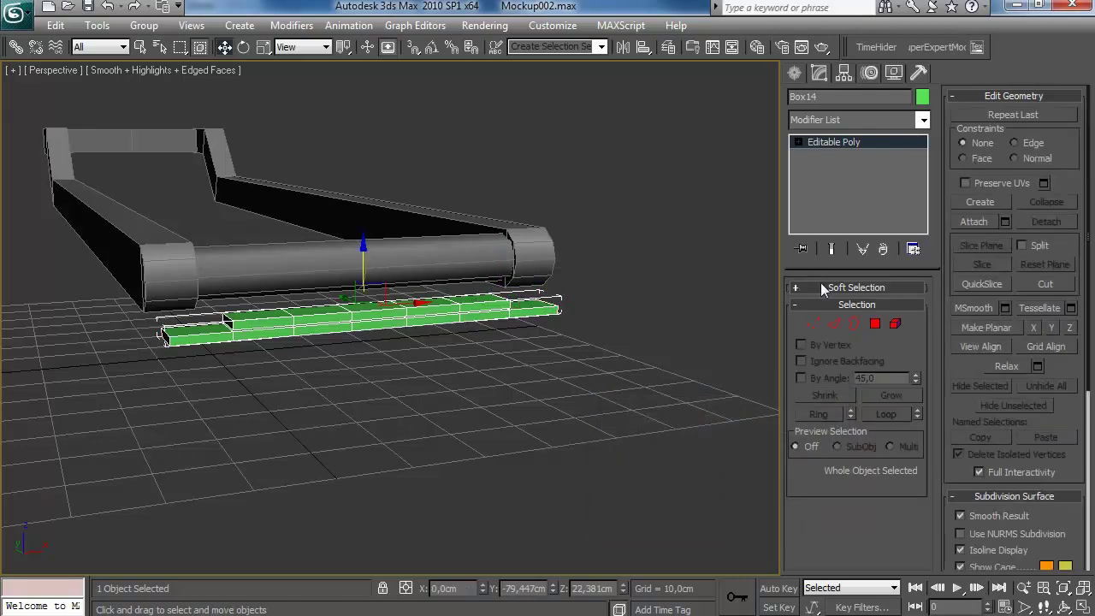
mouse_move(371, 277)
shift+mouse_down()
mouse_move(368, 286)
mouse_move(445, 304)
shift+mouse_up()
click(787, 458)
Extrude both end faces of the bottom strip outward so it extends beyond the middle one, and clear the selection.
key(4)
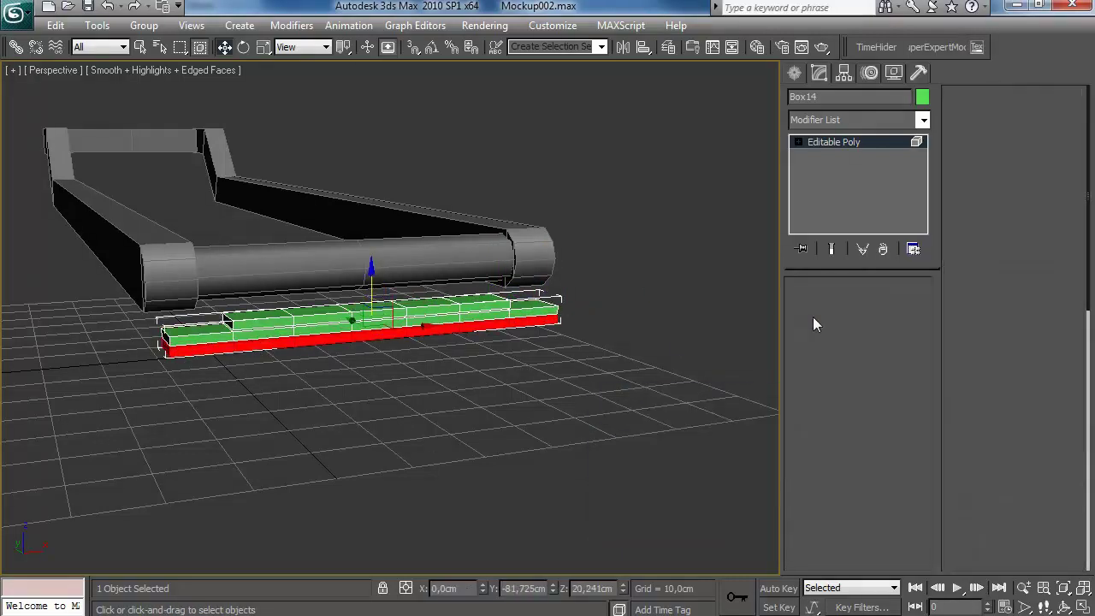
drag(174, 339, 176, 337)
alt+middle_drag(205, 333, 607, 385)
key(q)
ctrl+click(596, 395)
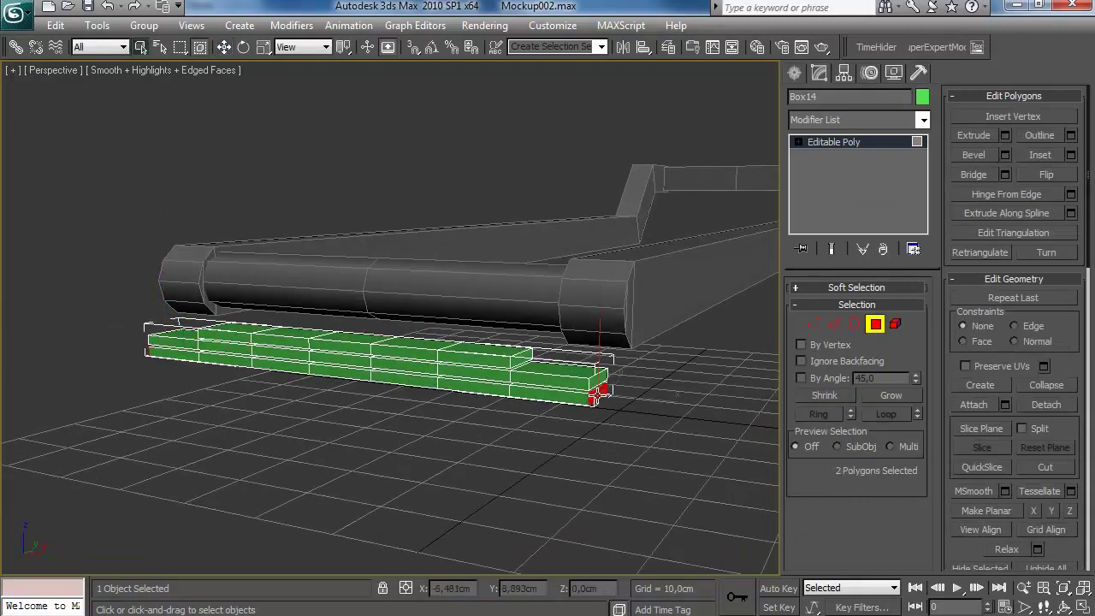
click(1005, 135)
click(719, 501)
click(460, 482)
Move the middle and bottom strip elements up to close the gaps in the stack, and leave element editing.
alt+middle_drag(460, 482, 701, 422)
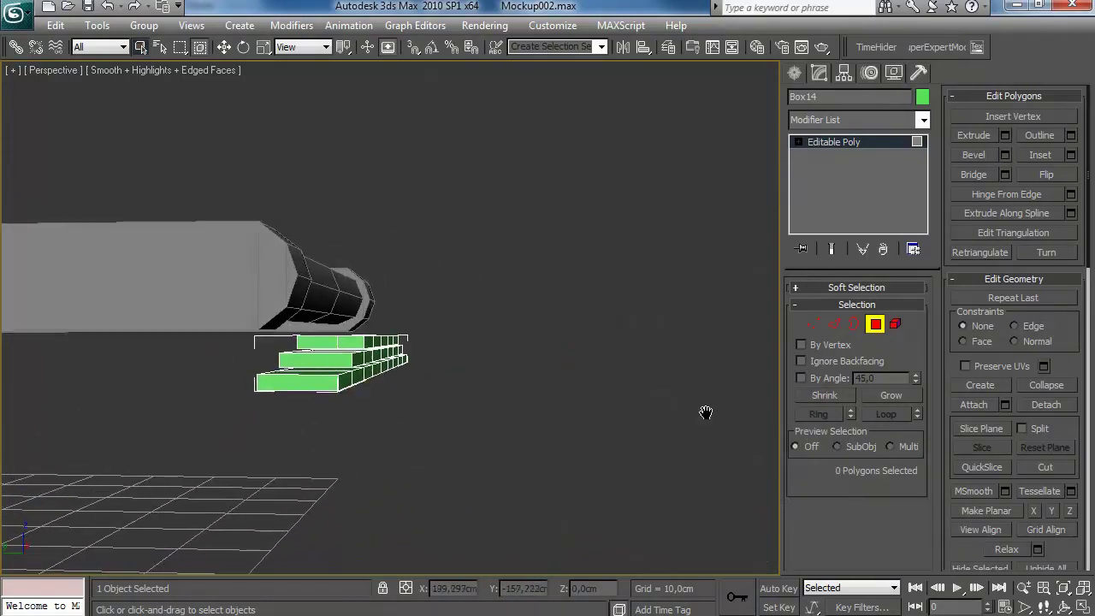
scroll(701, 421, up, 5)
alt+middle_drag(636, 376, 624, 364)
click(895, 324)
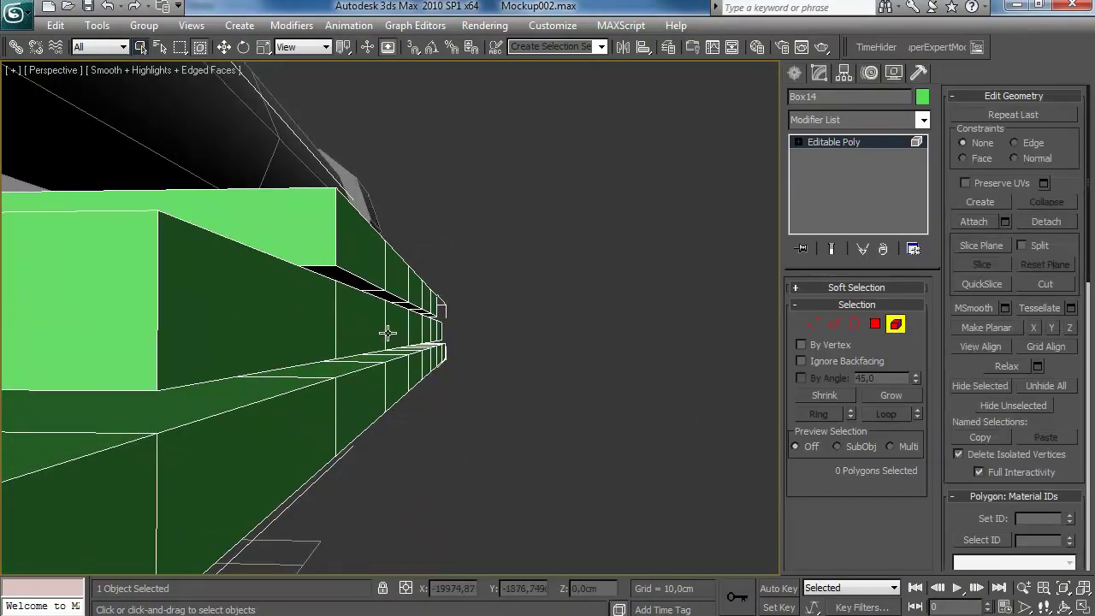
click(388, 333)
key(w)
drag(335, 264, 333, 254)
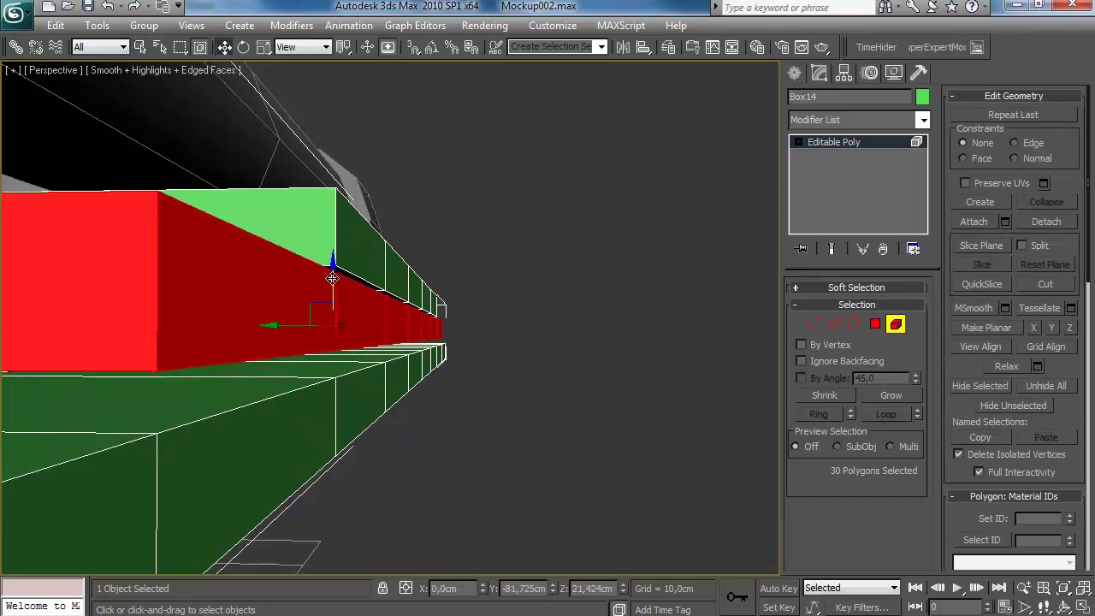
click(345, 379)
drag(346, 376, 346, 373)
alt+middle_drag(355, 367, 308, 399)
scroll(445, 337, down, 5)
click(903, 326)
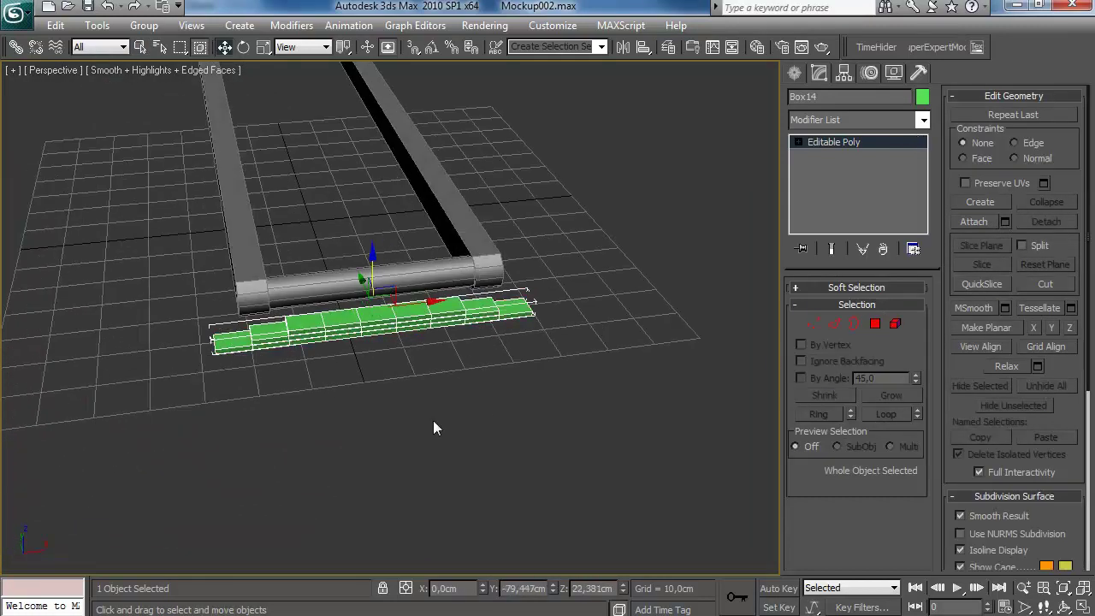
Apply a Bend modifier to the stacked leaf spring with a bend angle of 25.
alt+middle_drag(423, 420, 436, 321)
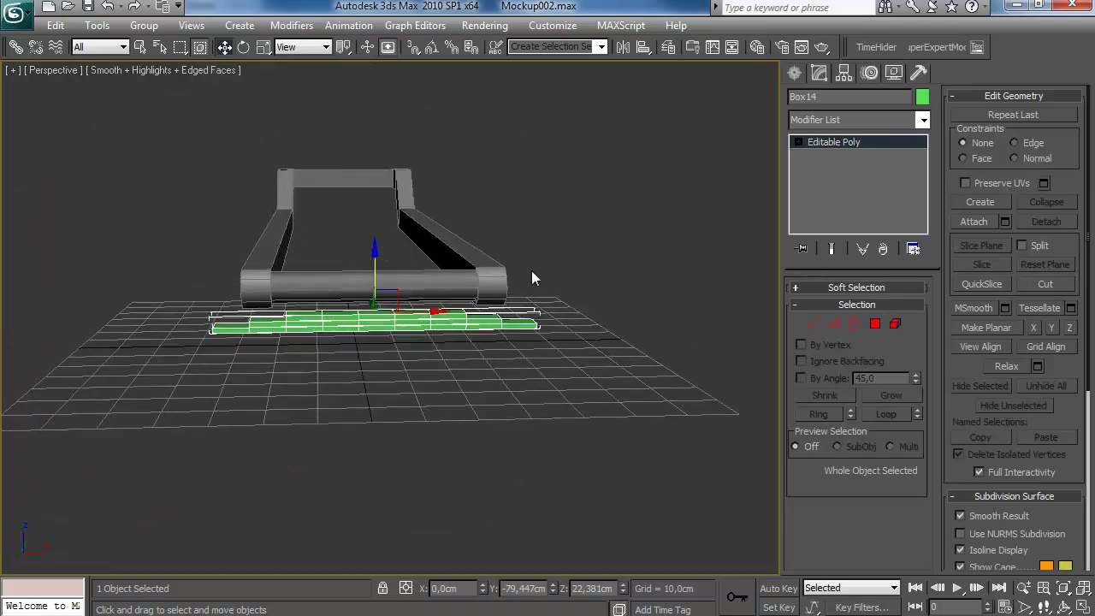
click(844, 122)
key(b)
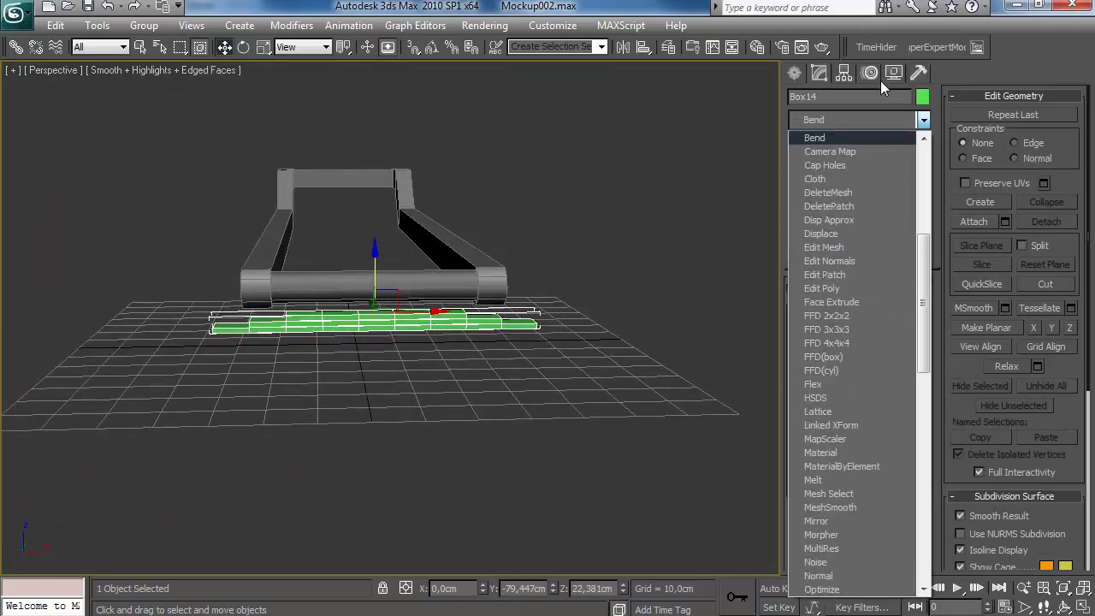
key(Return)
drag(901, 318, 902, 273)
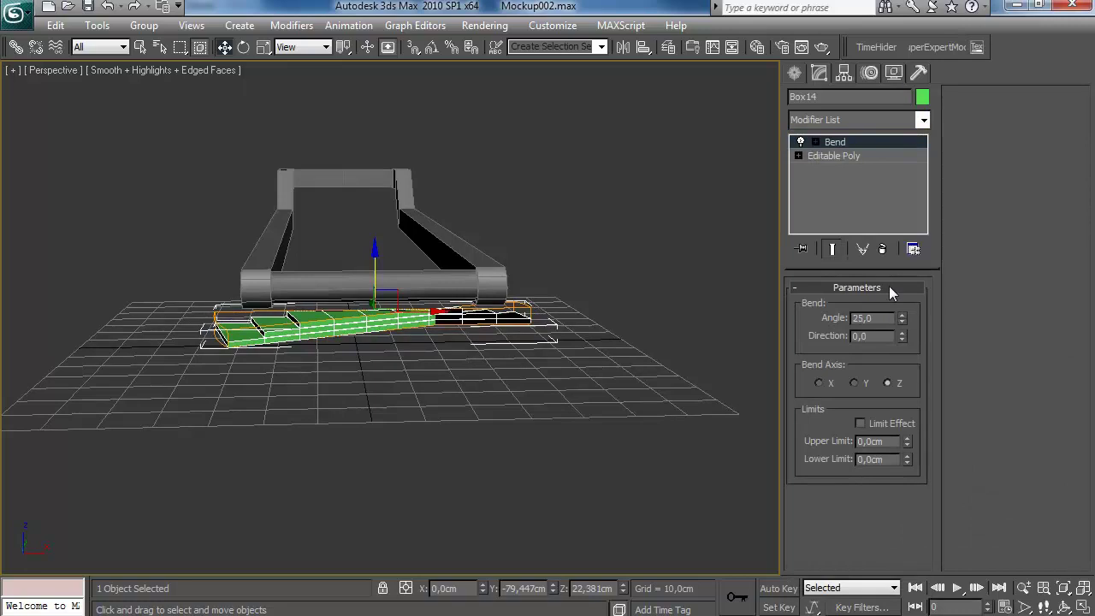
Set the bend direction to 90 and the bend axis to X so the spring arches lengthwise.
click(855, 382)
click(821, 384)
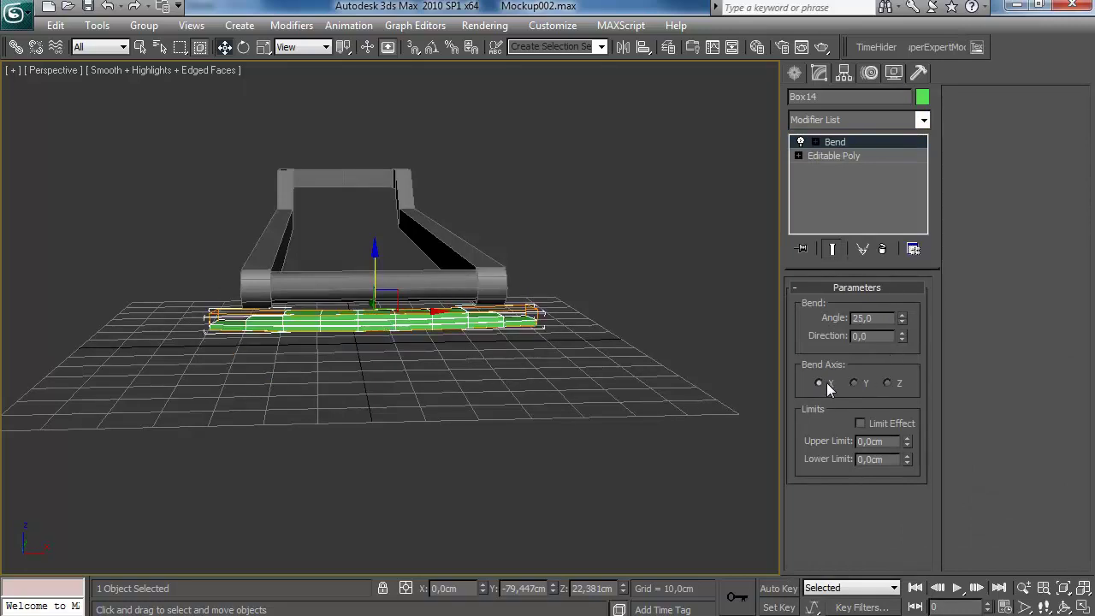
click(856, 383)
double_click(881, 335)
text(90)
key(Return)
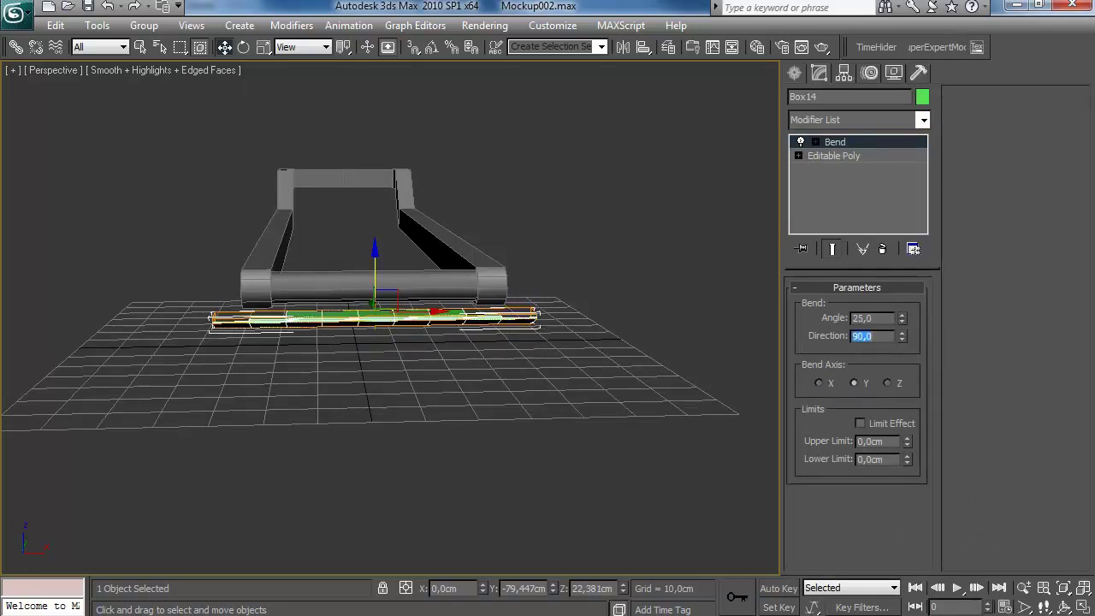
click(887, 383)
alt+middle_drag(527, 348, 655, 342)
click(821, 384)
alt+middle_drag(426, 368, 303, 374)
middle_drag(426, 346, 459, 320)
scroll(440, 370, up, 4)
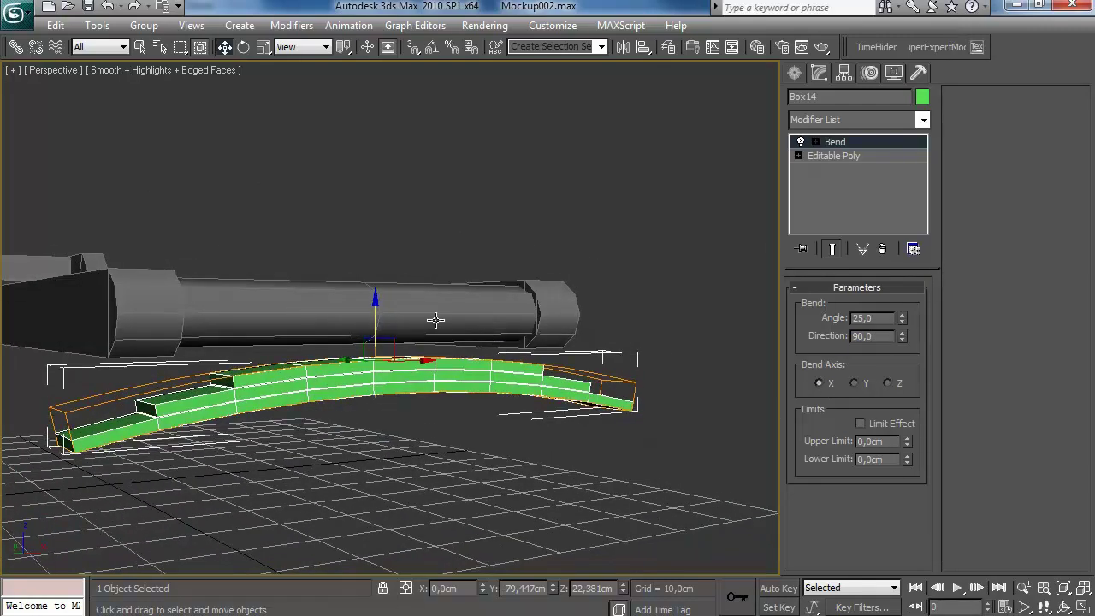
Increase the bend angle to 45 and position the spring before the front crossbar at Y -81.979 cm, Z 28.125 cm.
drag(374, 329, 375, 284)
drag(902, 315, 909, 283)
alt+middle_drag(343, 398, 538, 372)
drag(320, 321, 349, 315)
alt+middle_drag(350, 315, 389, 269)
drag(394, 283, 408, 264)
alt+middle_drag(408, 264, 220, 324)
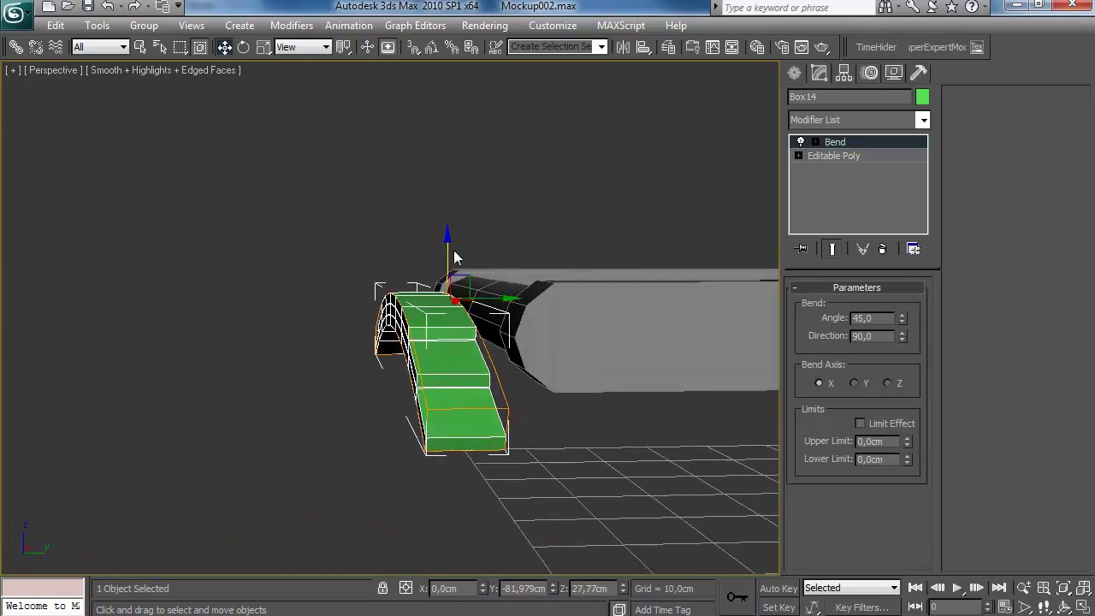
drag(448, 257, 447, 253)
alt+middle_drag(447, 282, 688, 251)
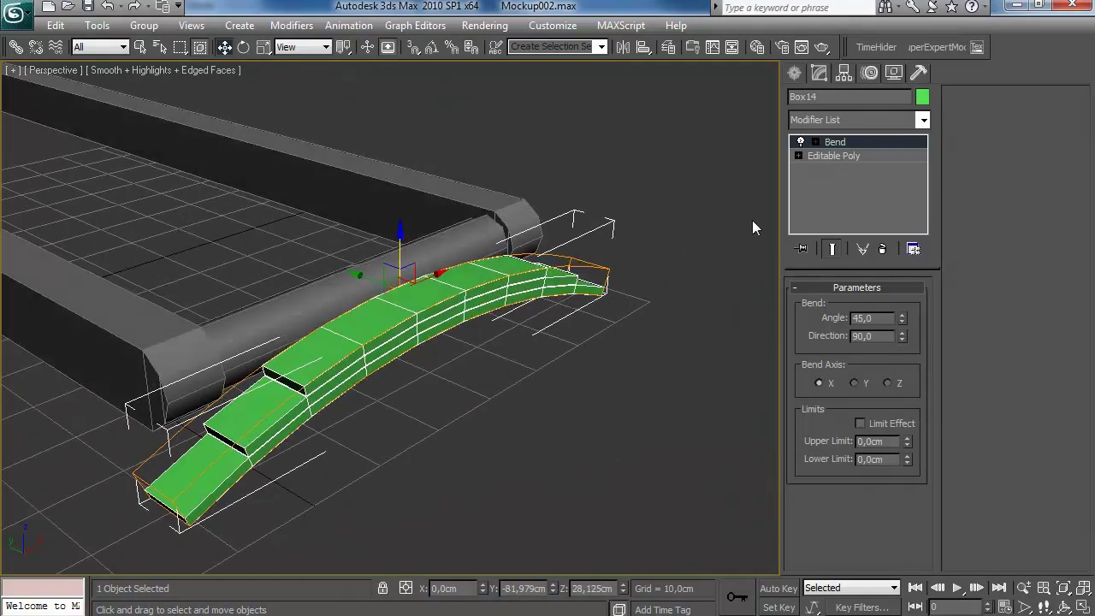
Give the leaf spring a grey object colour, deselect it, and turn off the edged-faces display.
click(797, 75)
click(916, 300)
click(638, 354)
click(633, 407)
click(583, 460)
key(F4)
Create a box about 6 cm wide and 1.3 cm long over the middle of the leaf spring in the Front view.
middle_drag(561, 416, 506, 332)
scroll(548, 405, down, 5)
scroll(511, 325, up, 3)
scroll(511, 325, up, 5)
click(827, 181)
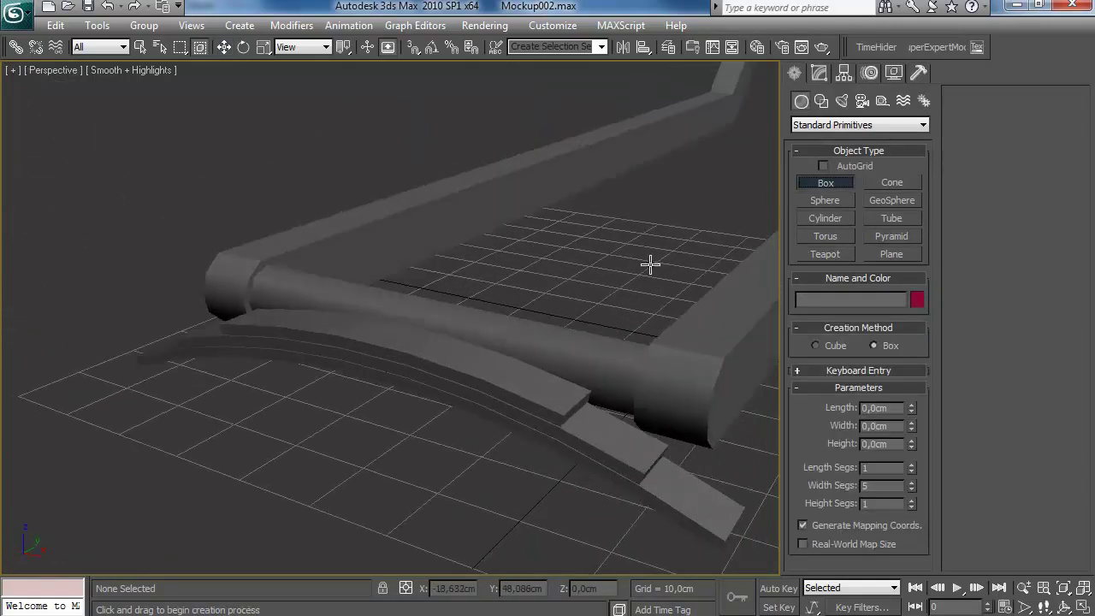
key(alt+w)
right_click(144, 157)
key(alt+w)
scroll(417, 280, up, 3)
middle_drag(416, 282, 417, 270)
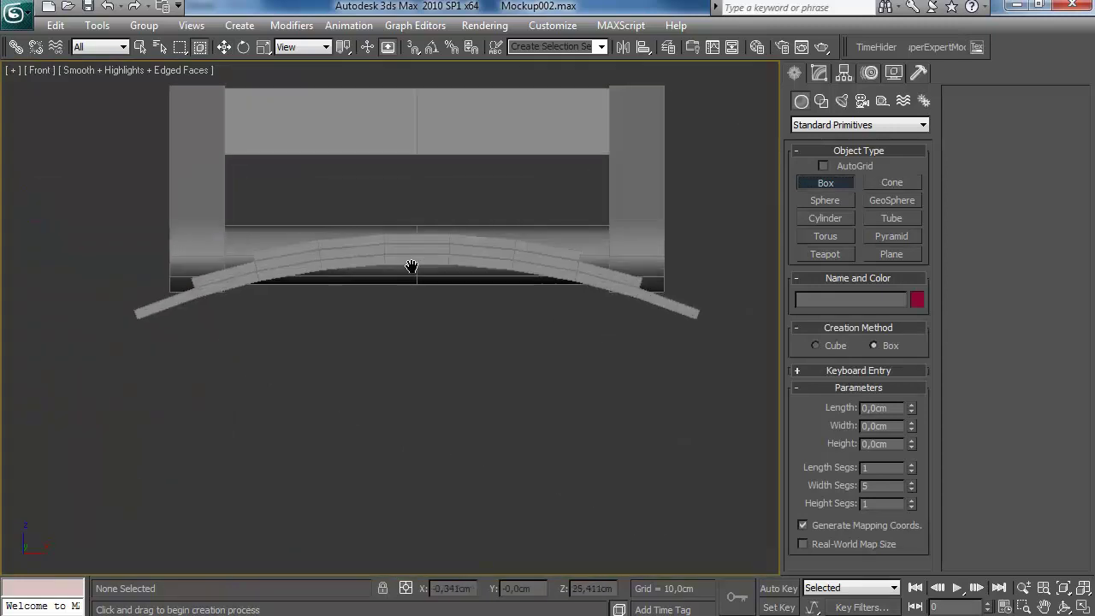
scroll(417, 269, up, 2)
drag(379, 245, 472, 265)
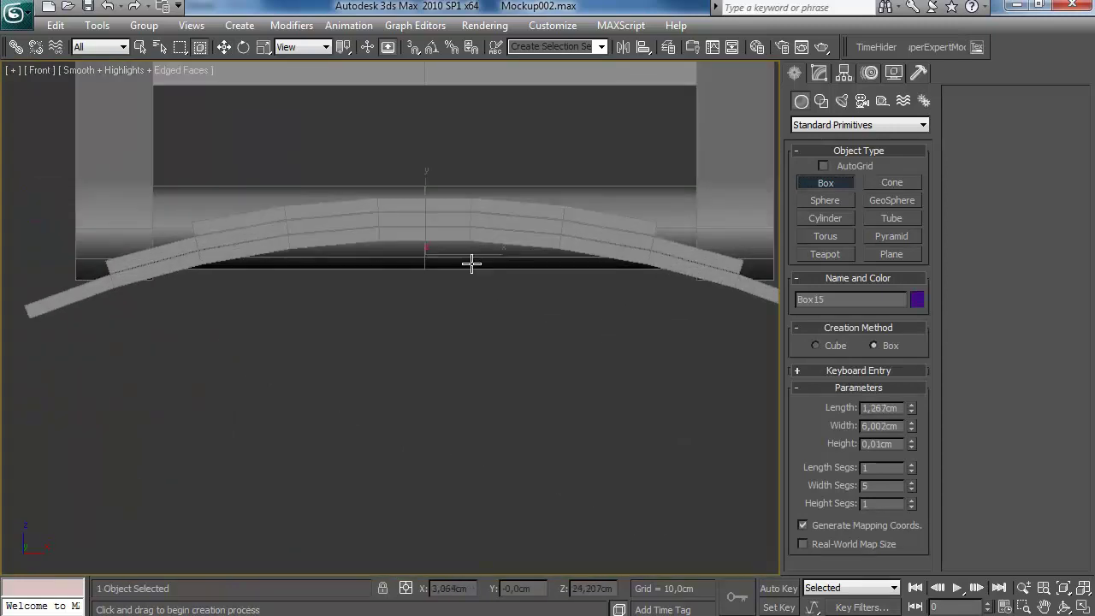
key(w)
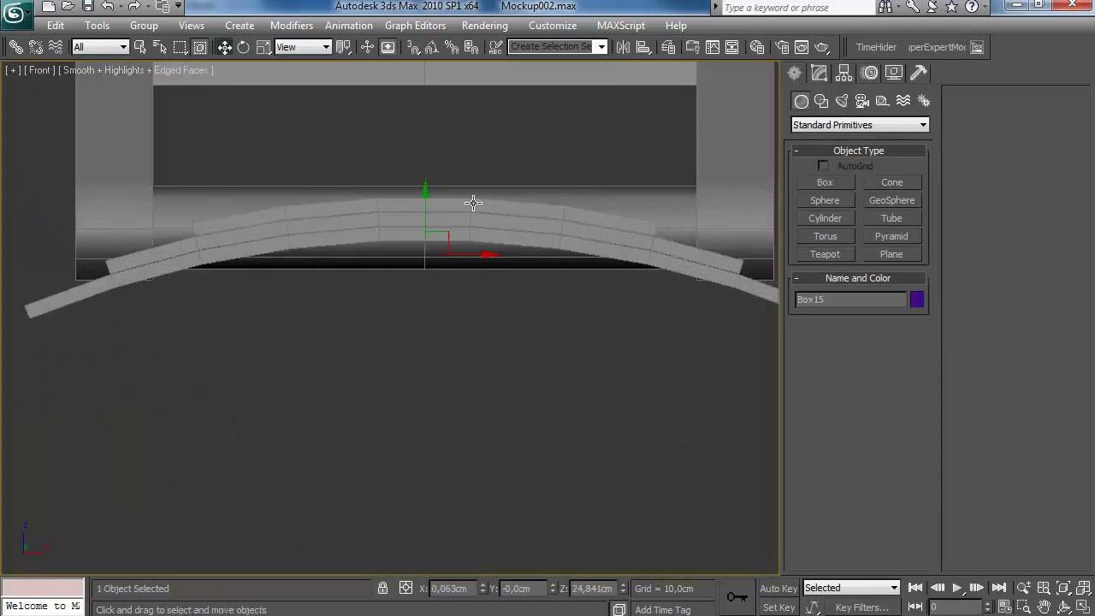
Move the new box forward in the Perspective view to Y -78.379 cm, between the front crossbar and the leaf spring.
key(alt+w)
right_click(539, 291)
key(alt+w)
alt+middle_drag(586, 299, 559, 293)
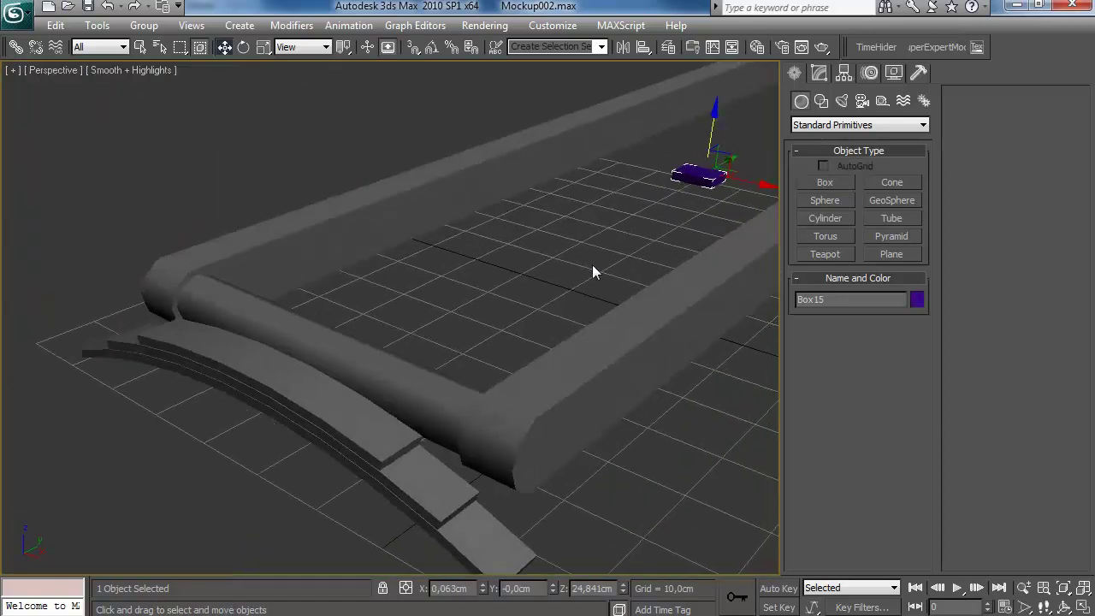
drag(744, 165, 320, 422)
alt+middle_drag(364, 391, 639, 177)
drag(215, 394, 199, 392)
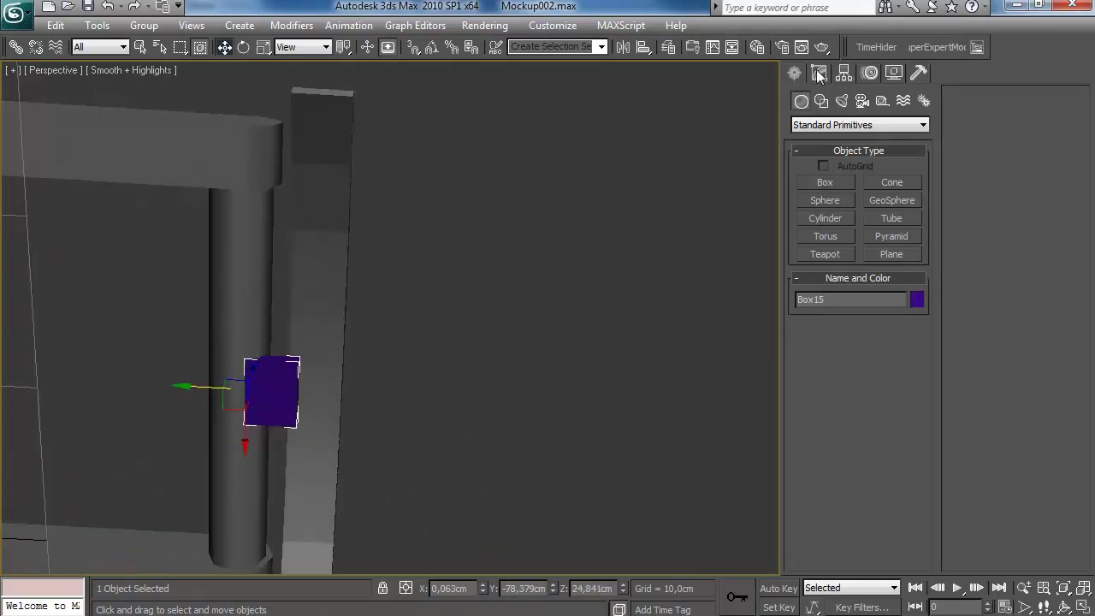
Adjust the new box's dimensions to fit between the crossbar and the leaf spring.
click(822, 74)
drag(909, 344, 913, 298)
alt+middle_drag(368, 359, 387, 462)
drag(910, 310, 911, 291)
alt+middle_drag(428, 377, 424, 415)
drag(911, 344, 910, 337)
Switch to Windows Photo Viewer and examine the front suspension in the hot rod reference photo.
key(alt+Tab)
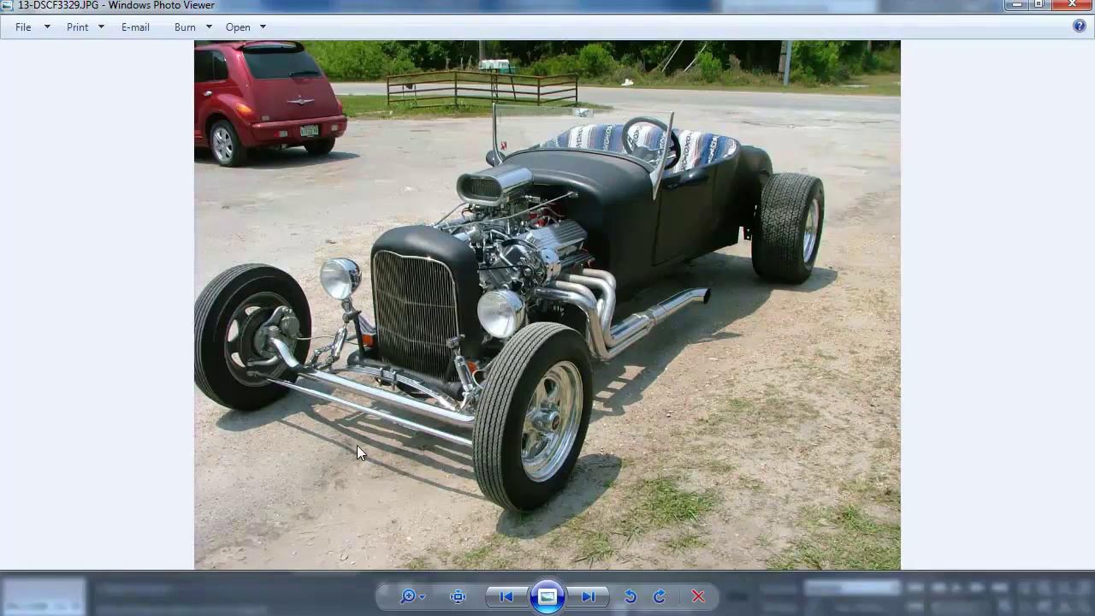
Examine the T-bucket reference photos and the street rod project page for the front axle and leaf spring mounting.
scroll(408, 393, down, 3)
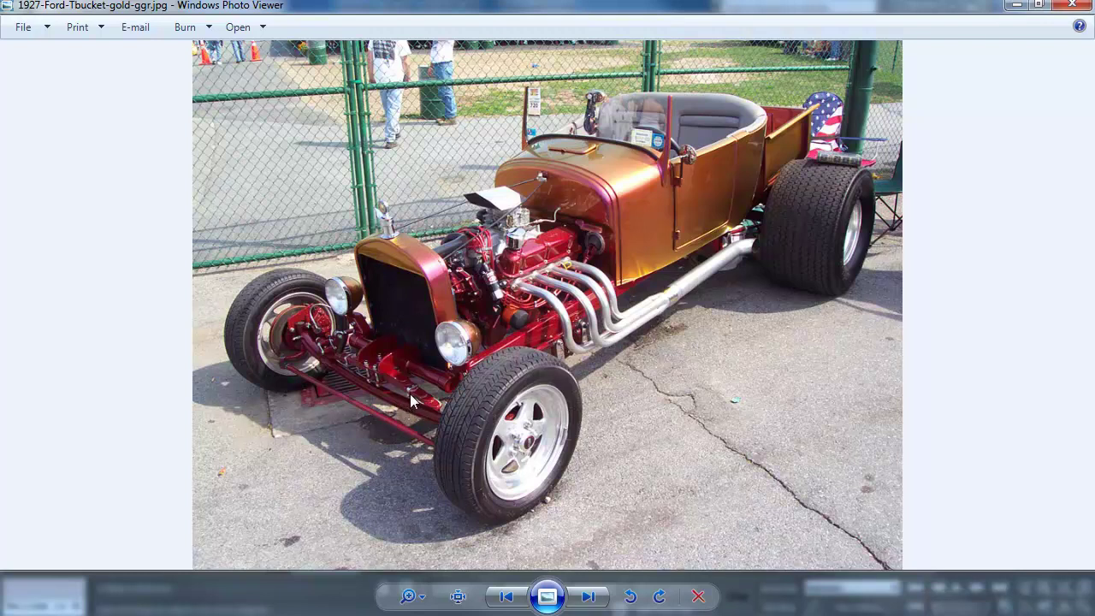
click(176, 615)
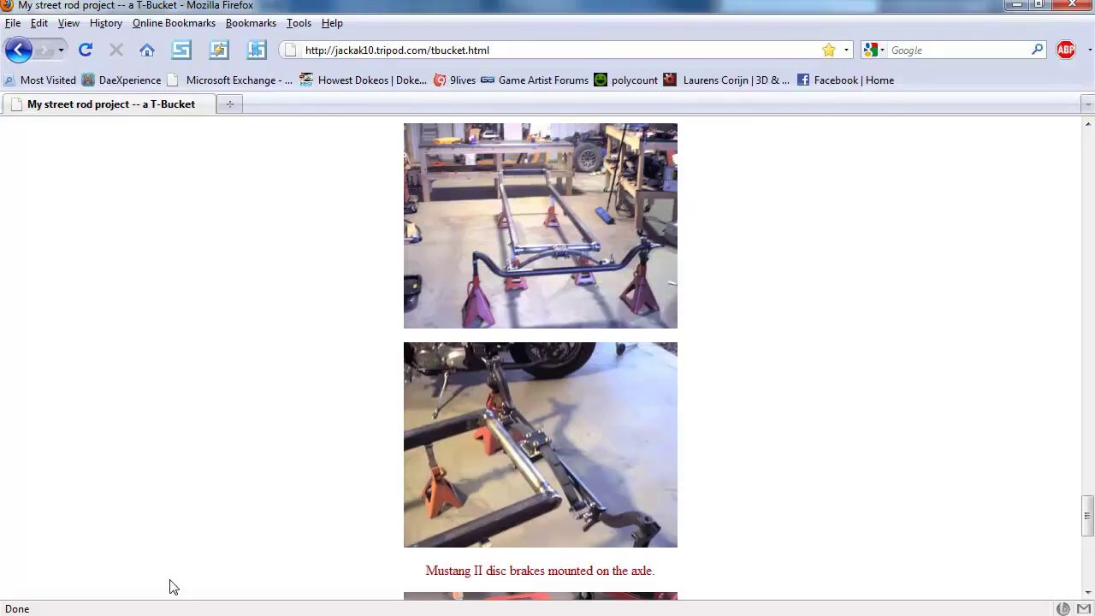
Switch to 3ds Max, adjust the plate under the leaf springs to about 7,443cm wide, and centre it at X 0.
click(282, 615)
alt+middle_drag(479, 320, 306, 431)
drag(910, 326, 910, 304)
alt+middle_drag(393, 376, 390, 282)
right_click(482, 589)
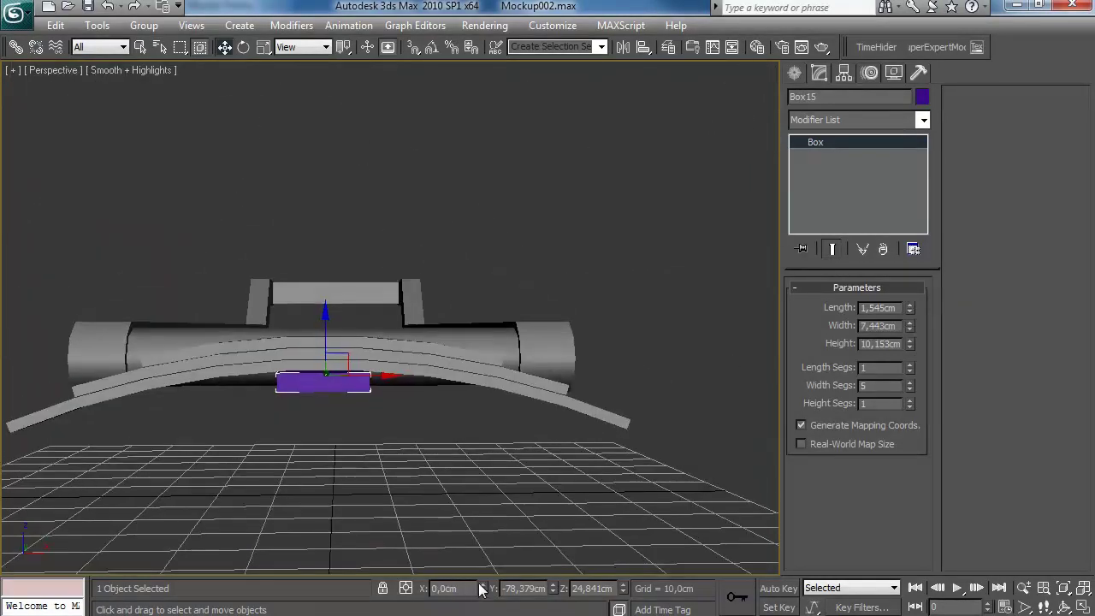
Clone the lower plate as a copy directly above the leaf springs at about Z 29,151cm.
click(795, 73)
alt+middle_drag(677, 151, 315, 289)
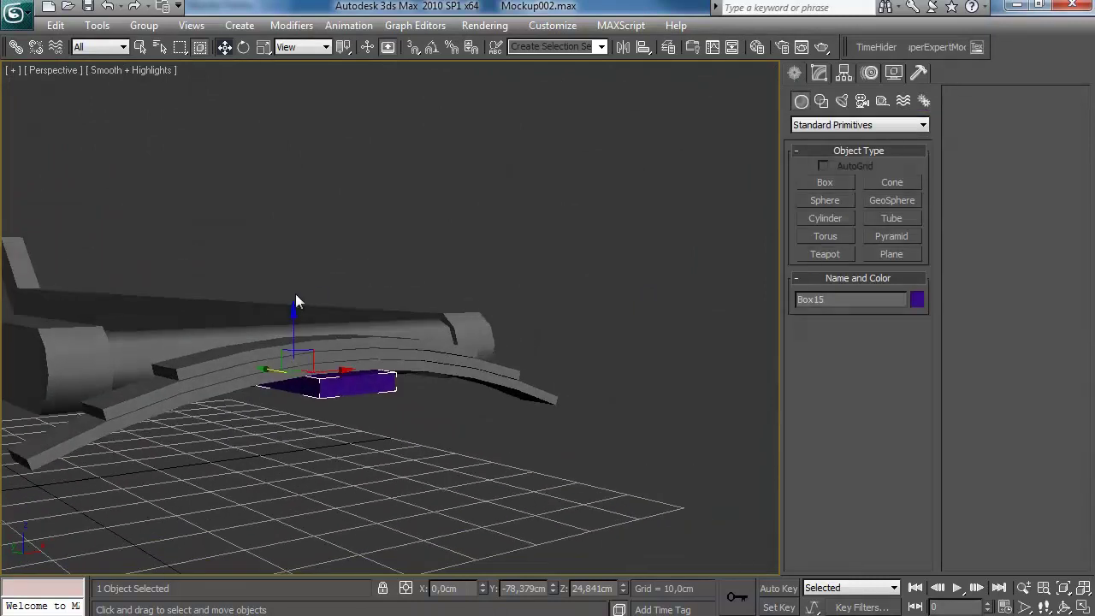
shift+drag(294, 331, 302, 283)
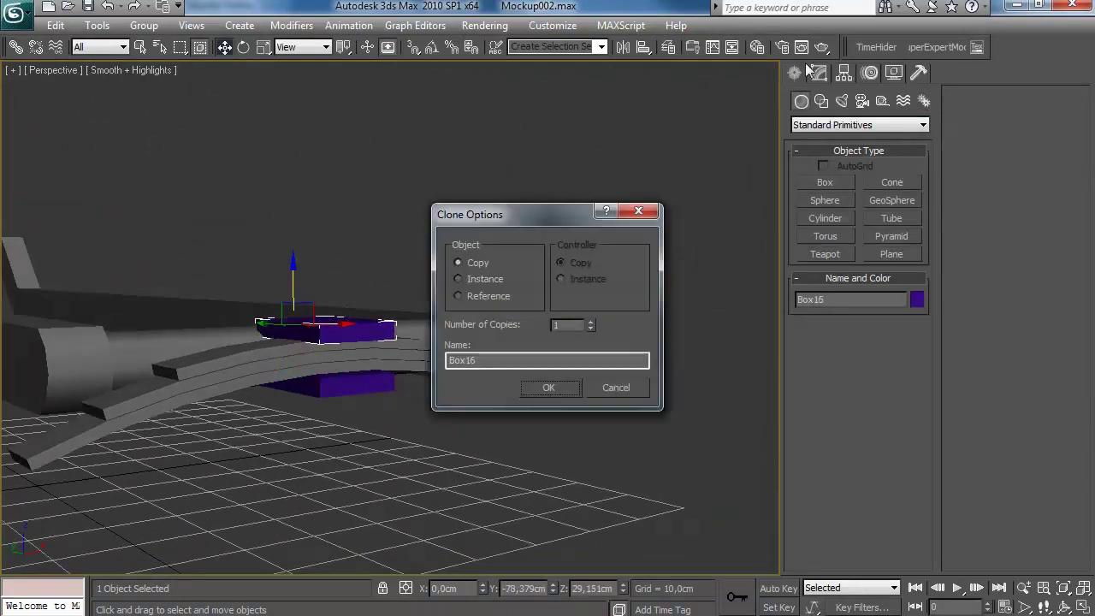
click(549, 388)
Resize the upper plate to about length 0,912cm, width 7,145cm and height 8,529cm, positioned near Y -80,243cm and Z 28,923cm.
click(819, 73)
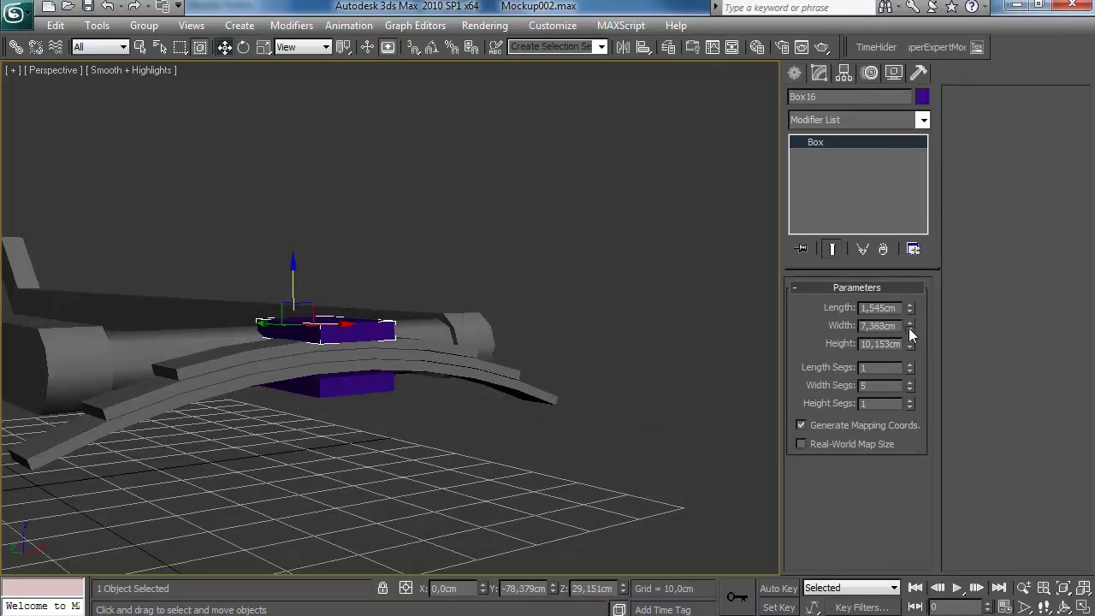
alt+middle_drag(402, 377, 513, 458)
drag(216, 325, 293, 325)
drag(910, 346, 909, 323)
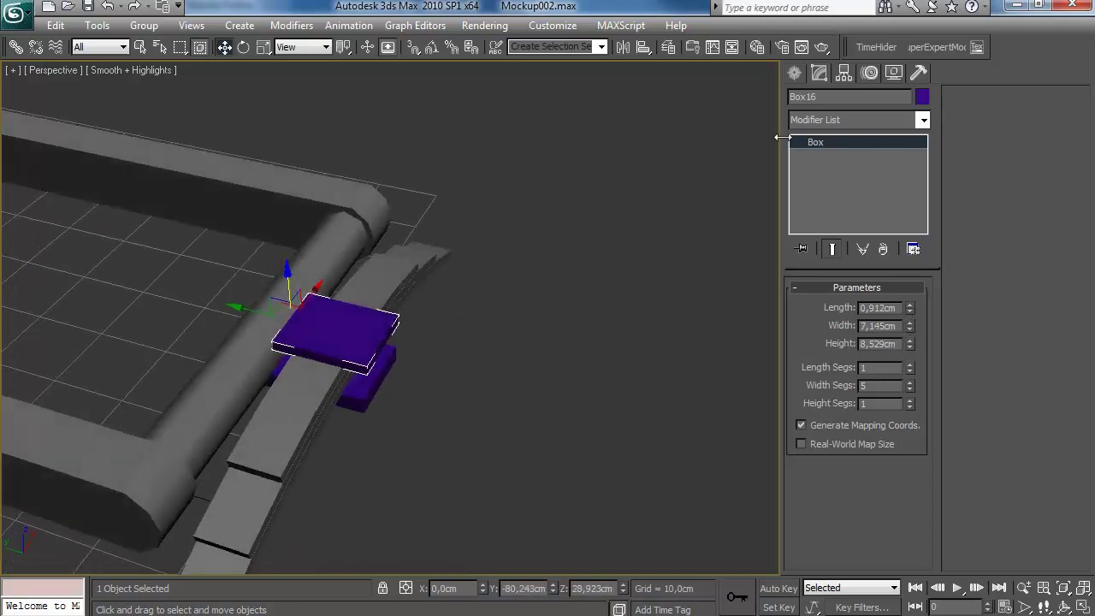
Create a 6-sided, 1-height-segment bolt cylinder with AutoGrid, about 0,384cm in radius, from the lower plate up through the upper plate.
click(795, 73)
click(826, 218)
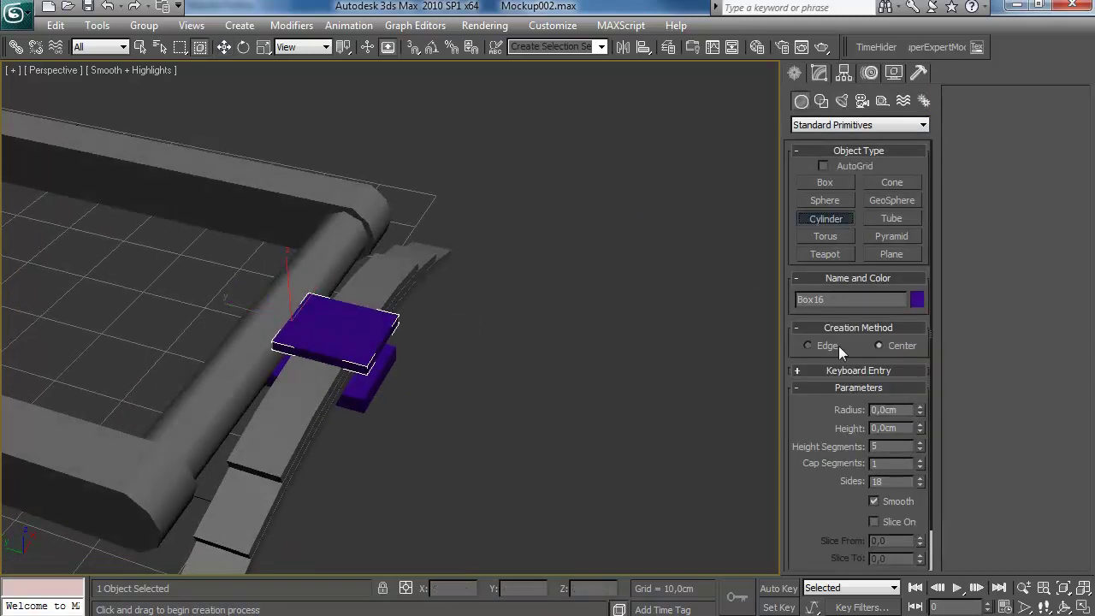
click(920, 485)
click(358, 386)
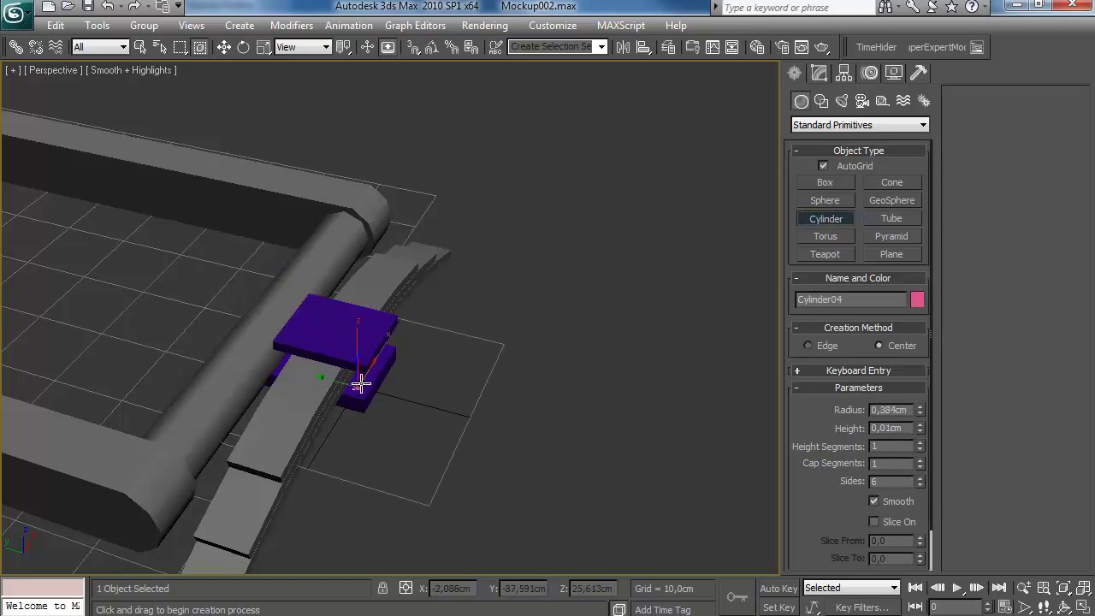
drag(363, 383, 362, 381)
click(358, 326)
key(w)
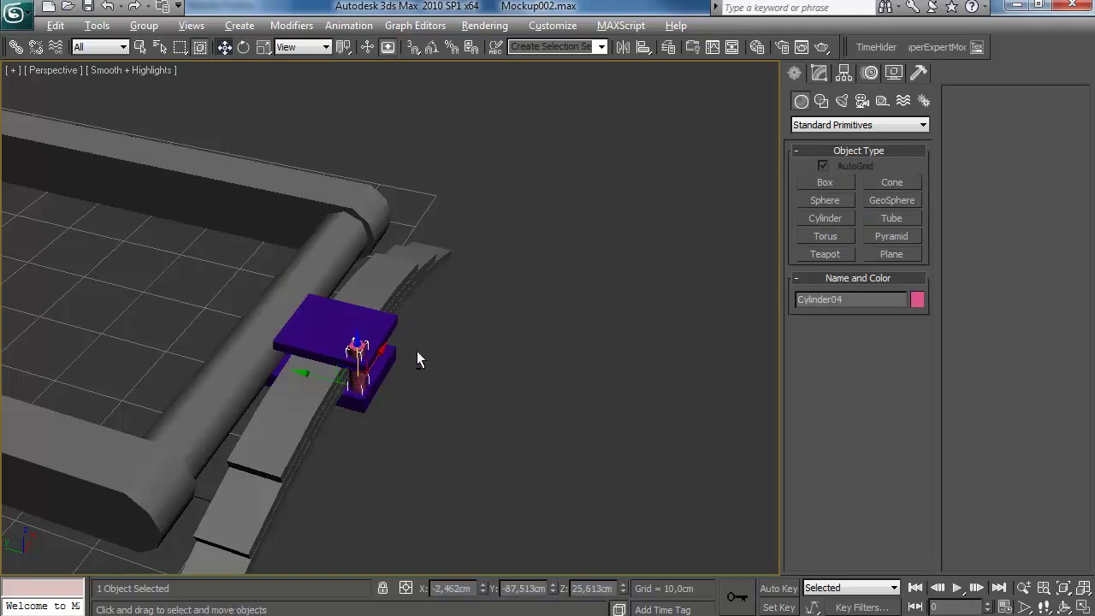
Move the bolt cylinder into the plates' front corner at about X -2,417cm, Y -87,519cm.
alt+middle_drag(426, 339, 334, 399)
scroll(351, 380, up, 4)
alt+middle_drag(369, 356, 375, 387)
drag(379, 403, 383, 402)
drag(317, 373, 318, 374)
alt+middle_drag(317, 374, 503, 198)
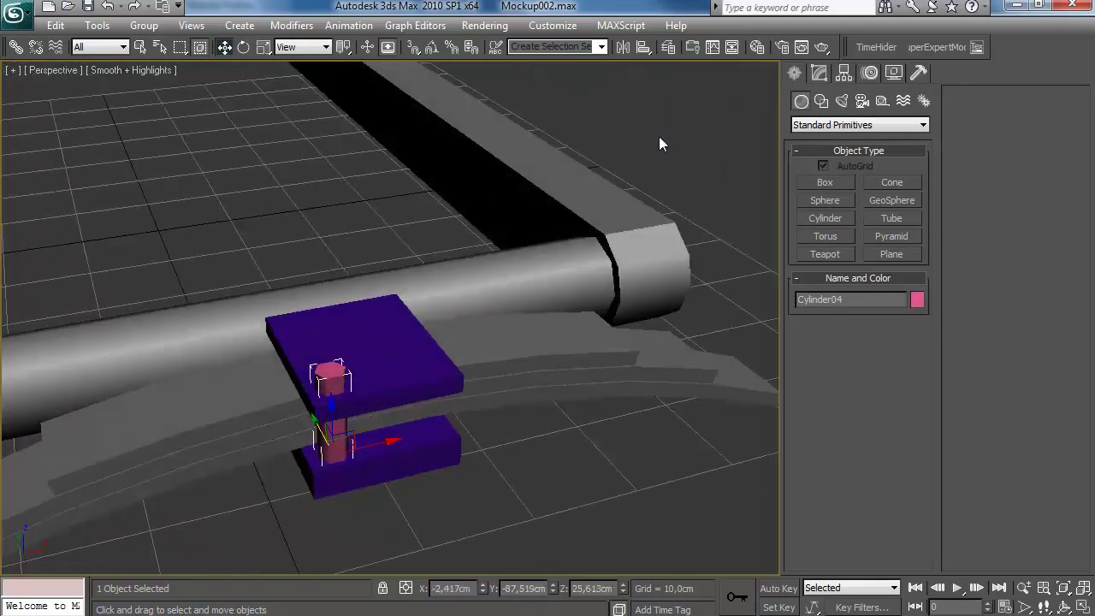
Convert the bolt cylinder to an Editable Poly and start editing at polygon level.
click(822, 72)
right_click(830, 141)
click(858, 268)
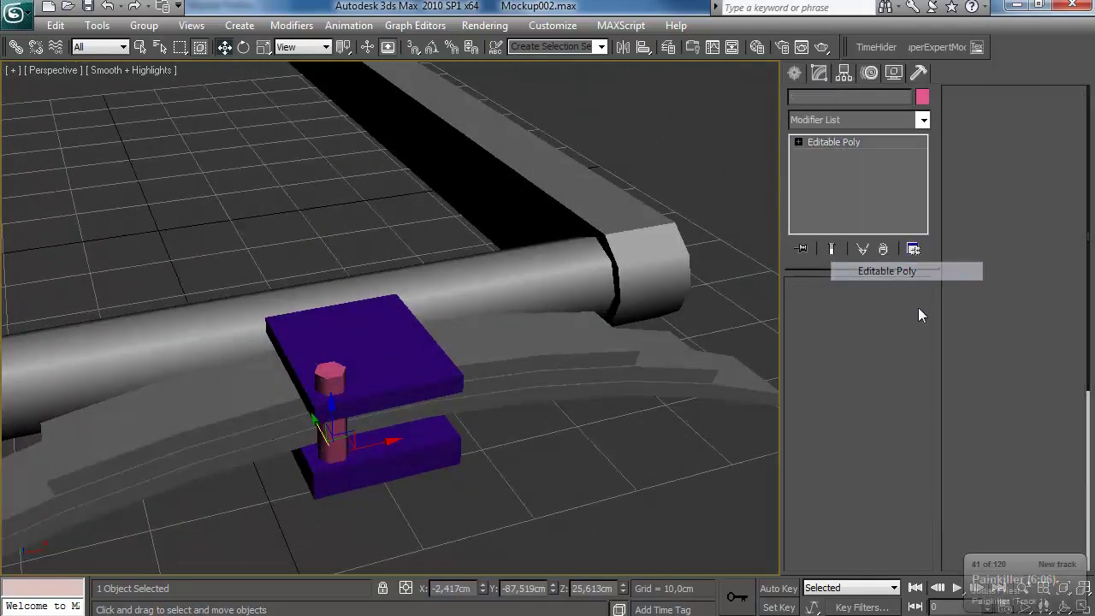
click(875, 323)
alt+middle_drag(744, 371, 394, 506)
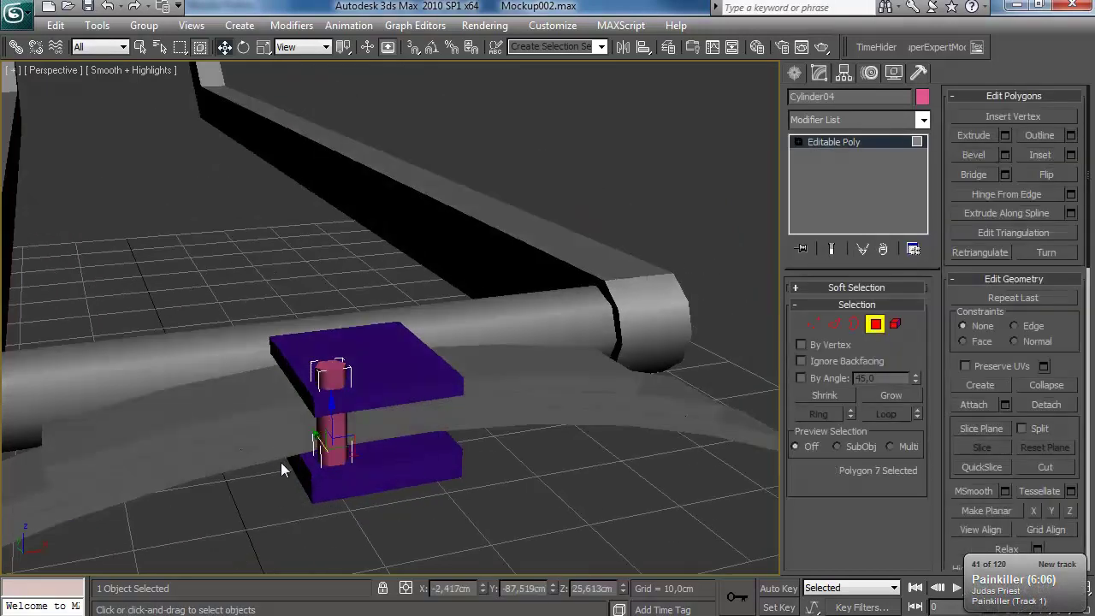
Clone the bolt as an element to the plates' other front corner and set its X position to 2,417.
click(895, 323)
click(333, 432)
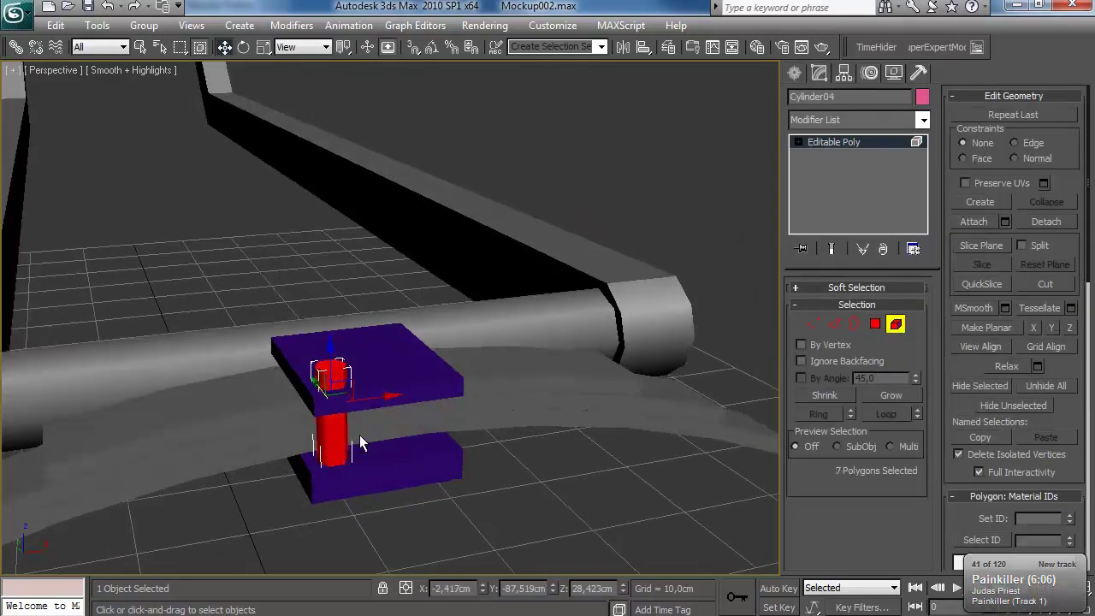
alt+middle_drag(368, 438, 389, 420)
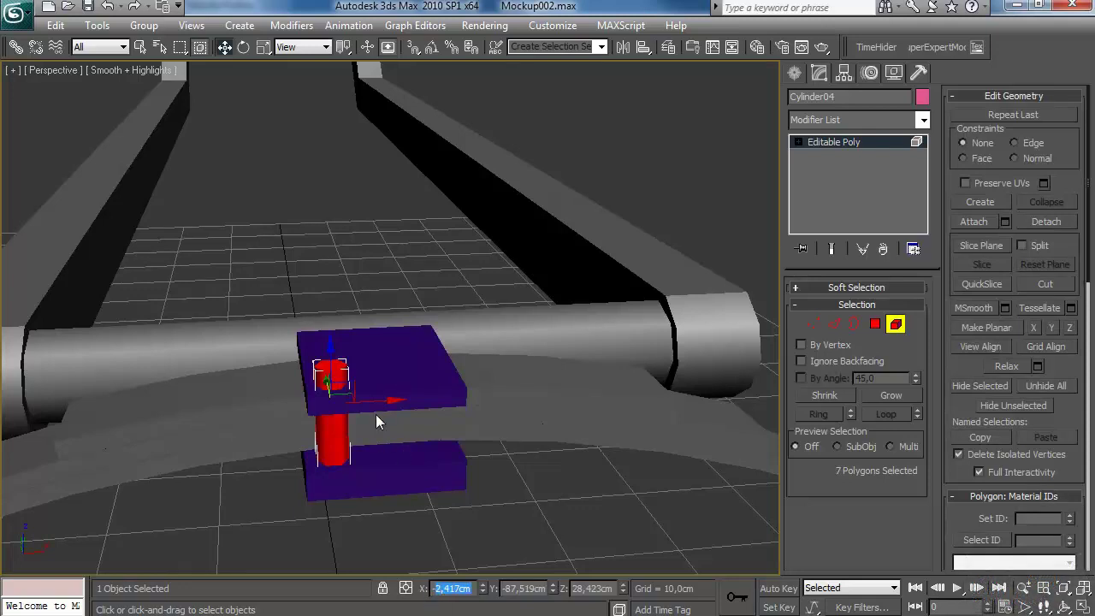
shift+drag(380, 400, 403, 398)
click(788, 457)
text(2,417)
key(Return)
Clone both bolt elements to the rear edge of the plates and leave element editing.
mouse_move(354, 568)
alt+middle_down()
mouse_move(399, 471)
mouse_move(464, 508)
mouse_move(525, 389)
alt+middle_up()
ctrl+click(398, 470)
mouse_move(494, 350)
shift+mouse_down()
mouse_move(356, 333)
mouse_move(365, 334)
shift+mouse_up()
click(779, 463)
click(900, 322)
alt+middle_drag(437, 417, 498, 396)
click(475, 435)
drag(475, 436, 479, 437)
click(658, 413)
Select the two plates and the bolts together and give them a black object color.
alt+middle_drag(658, 412, 413, 308)
scroll(409, 364, down, 4)
drag(395, 392, 280, 255)
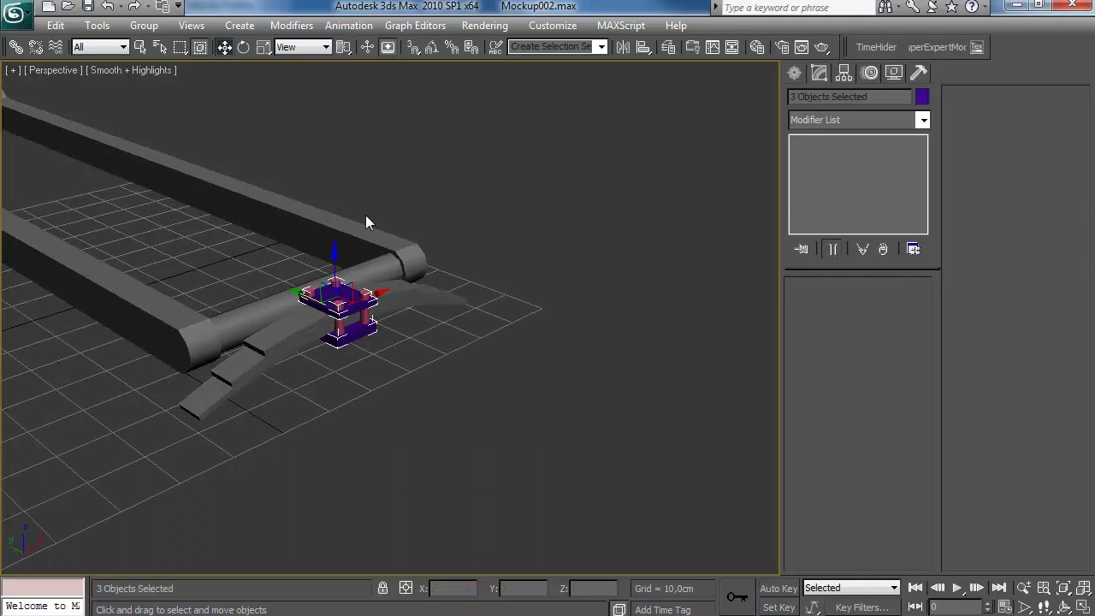
click(922, 98)
click(633, 408)
Select only the bolts and change their object color to grey.
click(339, 328)
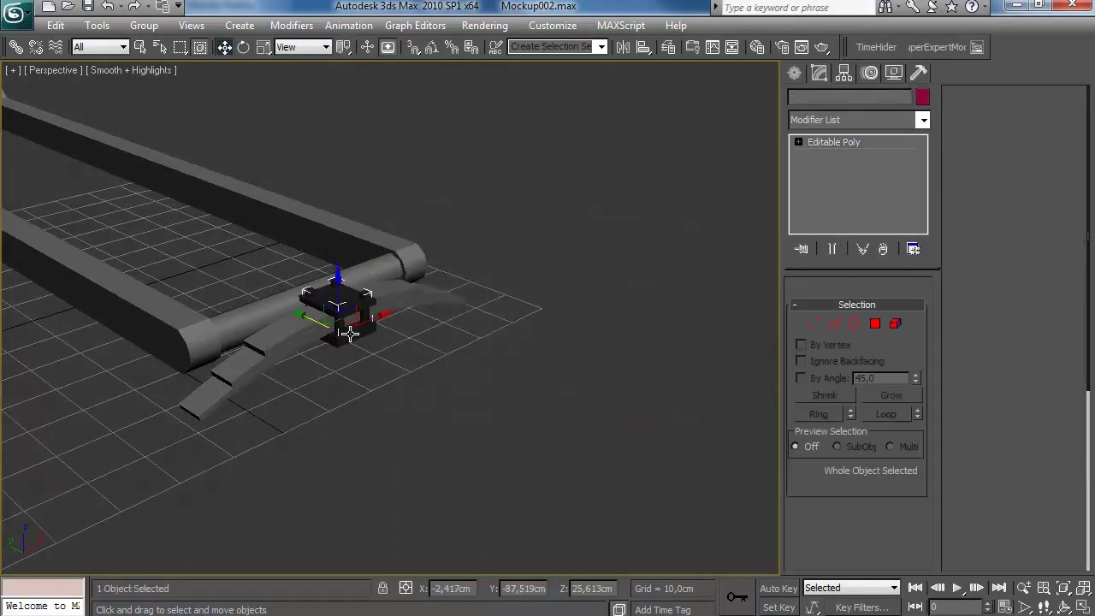
click(922, 97)
click(637, 352)
click(636, 408)
click(518, 375)
Select the leaf springs' elements in the Editable Poly beneath the Bend modifier and bring up their smoothing group settings.
alt+middle_drag(518, 375, 503, 288)
click(475, 353)
click(900, 139)
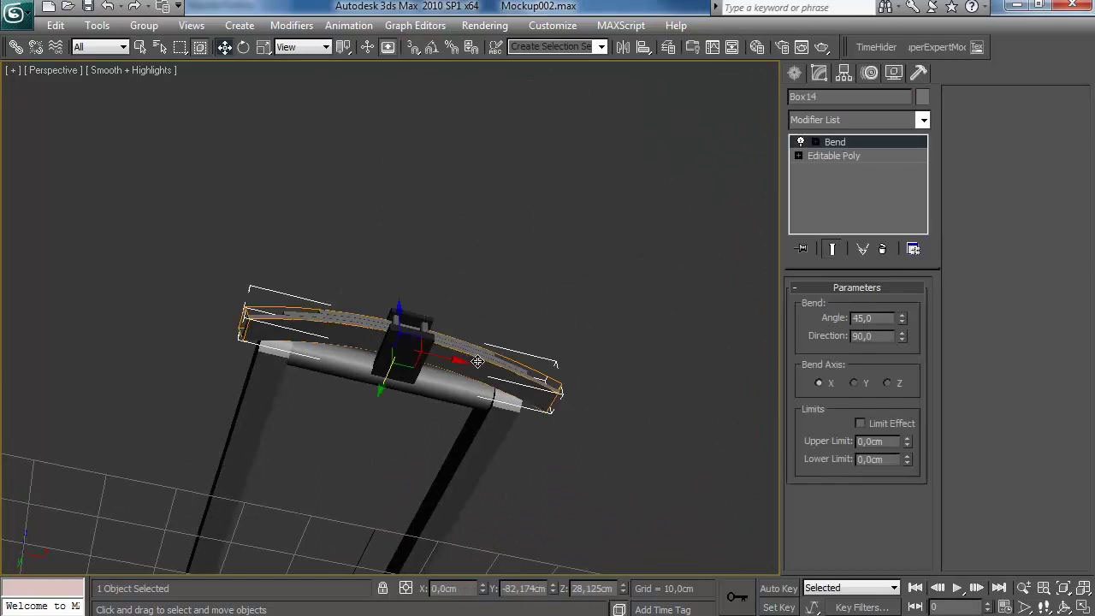
click(830, 155)
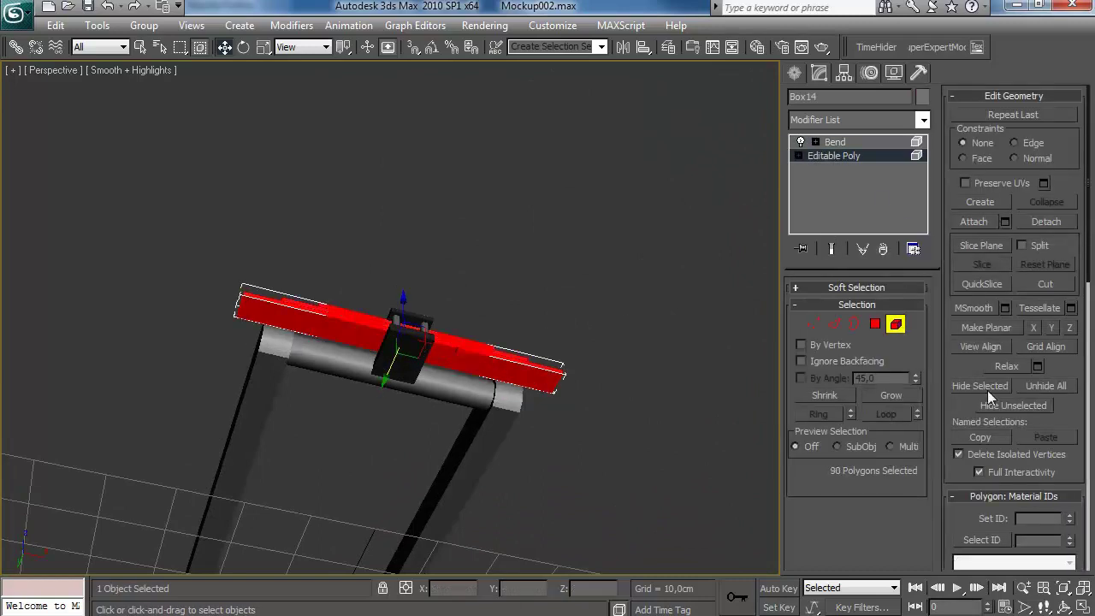
scroll(955, 488, down, 10)
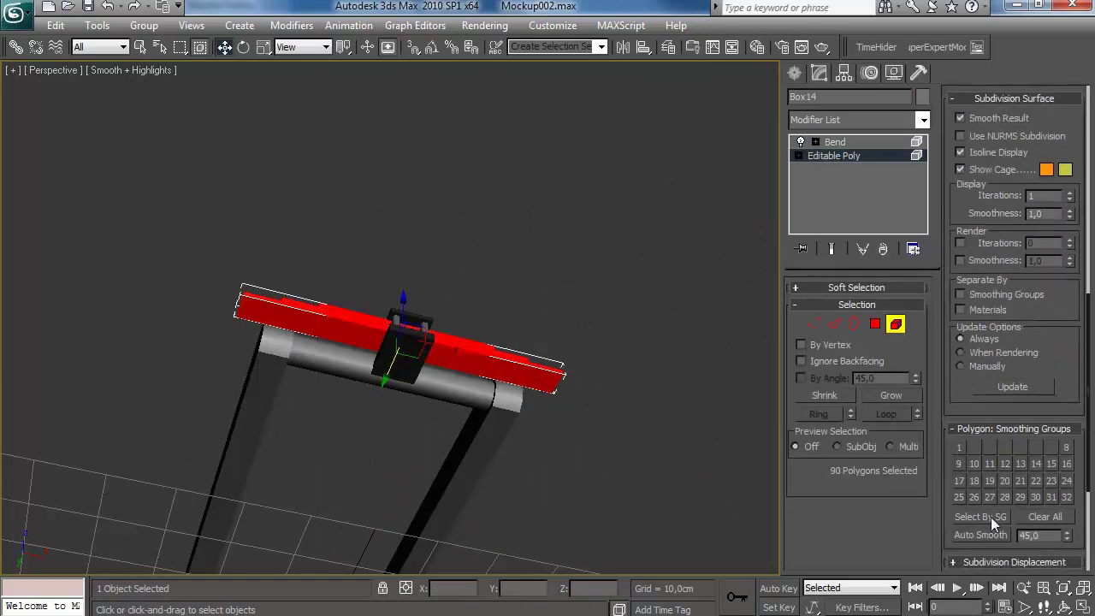
Deselect the leaf springs and unhide all the hidden car parts around the spring clamp.
click(795, 74)
click(513, 313)
alt+middle_drag(514, 313, 481, 370)
alt+middle_drag(419, 332, 394, 335)
scroll(519, 347, up, 2)
right_click(478, 382)
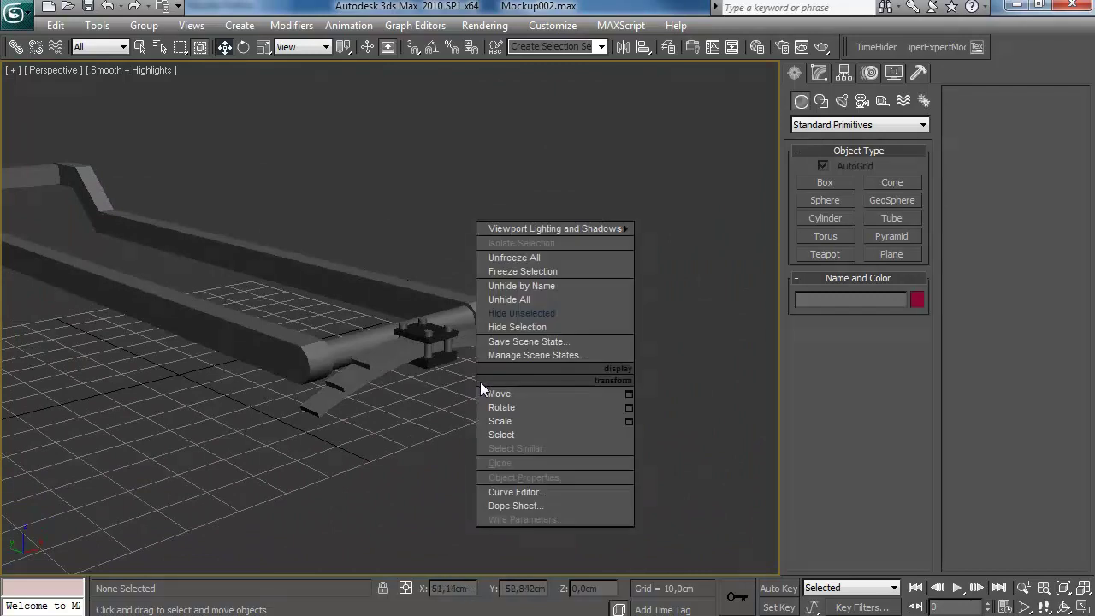
click(543, 299)
alt+middle_drag(525, 293, 485, 286)
alt+middle_drag(382, 305, 378, 287)
scroll(377, 287, up, 2)
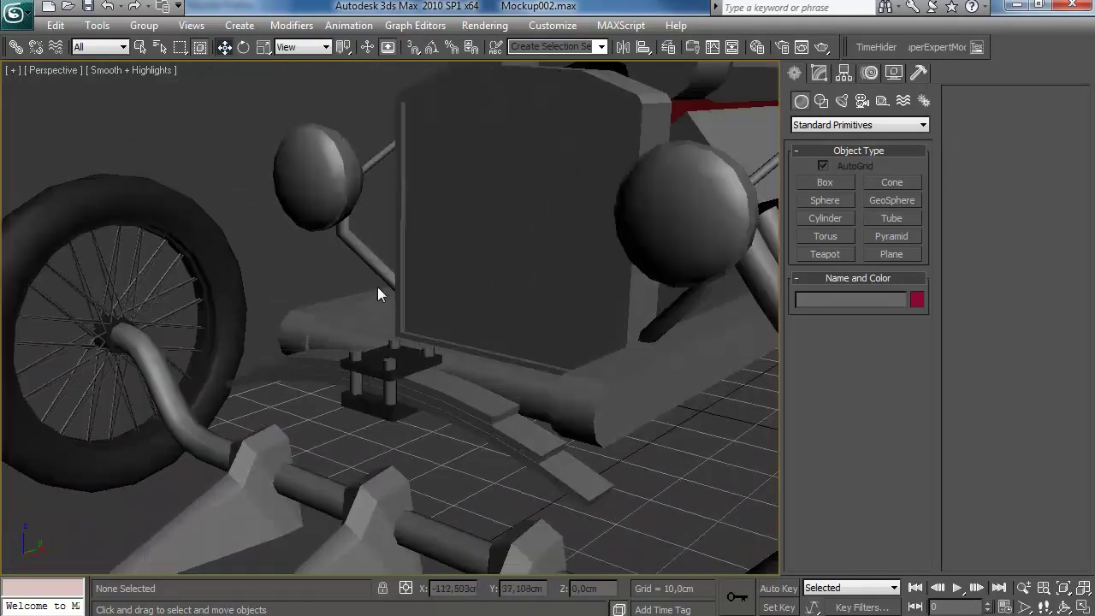
Link the clamp's plates, bolts and leaf springs together and attach them to the car's frame as parent.
click(17, 48)
click(367, 366)
drag(357, 385, 367, 414)
click(367, 444)
drag(421, 392, 509, 382)
click(495, 382)
Rotate the car's frame with exact values, trying Y angles of 3,5 and -3,6 degrees.
middle_drag(488, 372, 468, 370)
key(e)
right_click(245, 46)
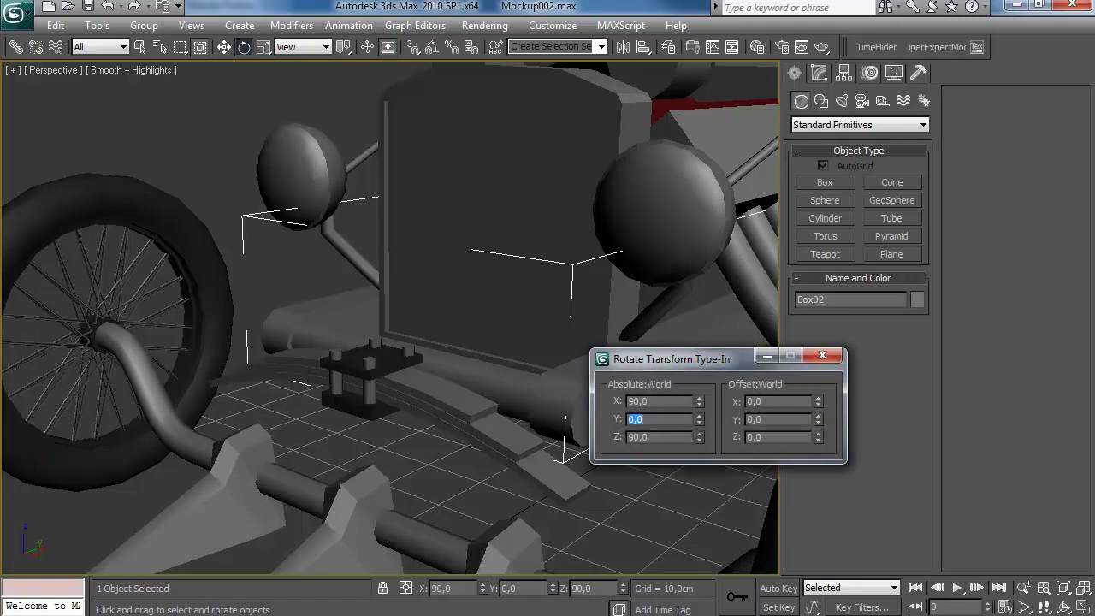
text(3,5)
key(Return)
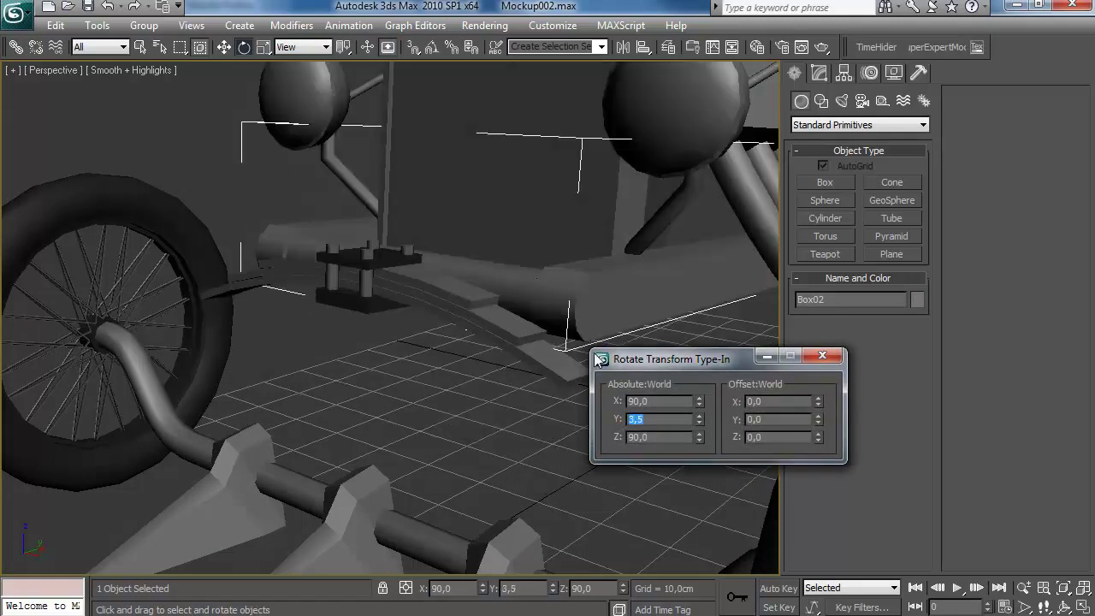
text(-3,6)
key(Return)
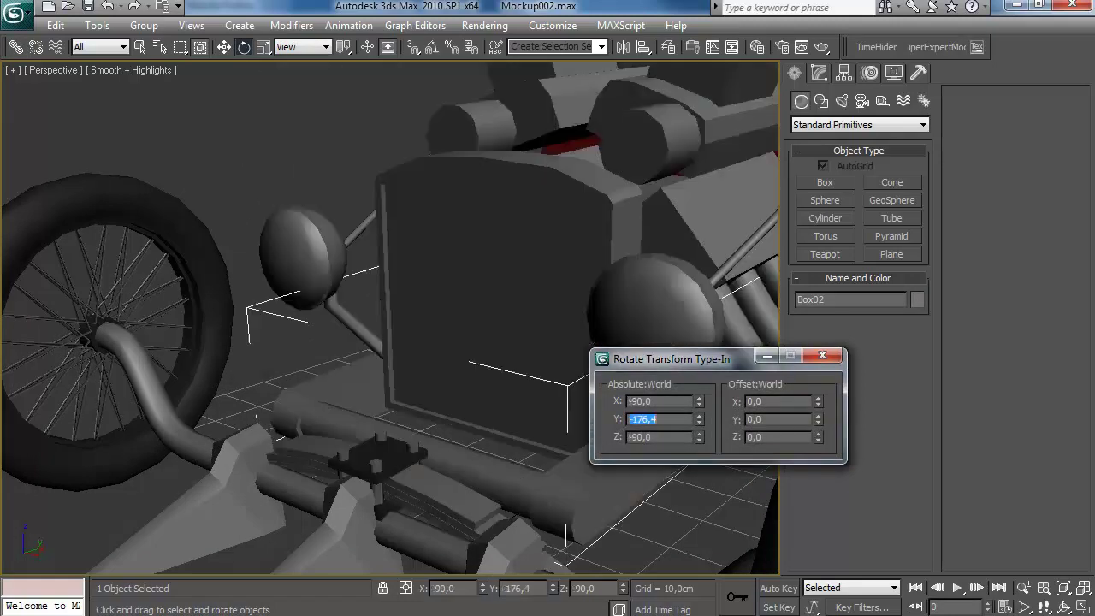
Try frame Y rotations of -4 and -3,5 degrees, checking the tilt from the side.
alt+middle_drag(318, 435, 224, 419)
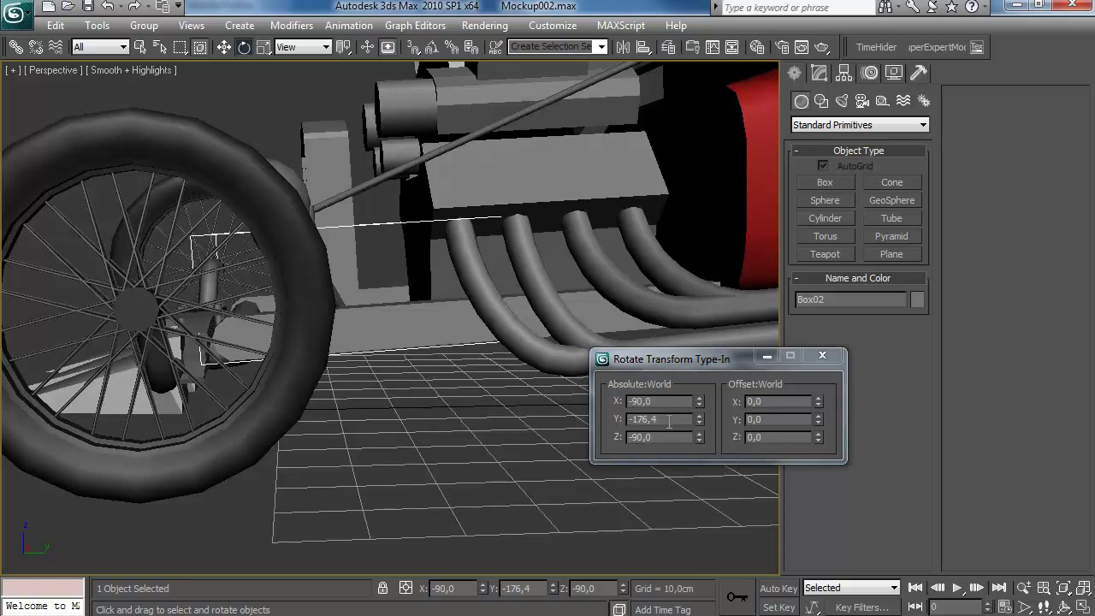
click(664, 420)
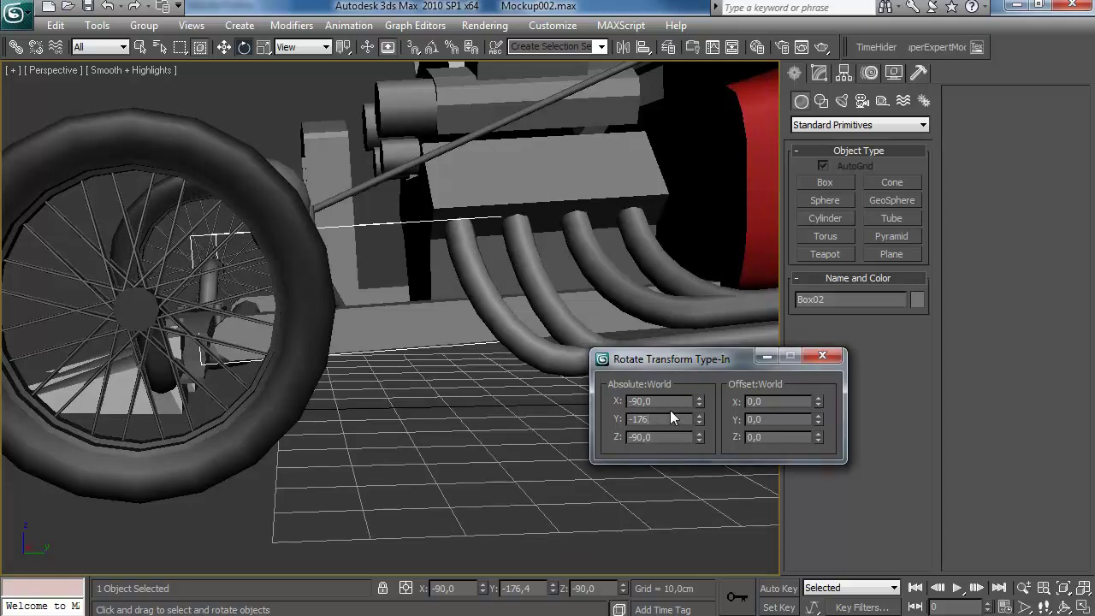
key(Return)
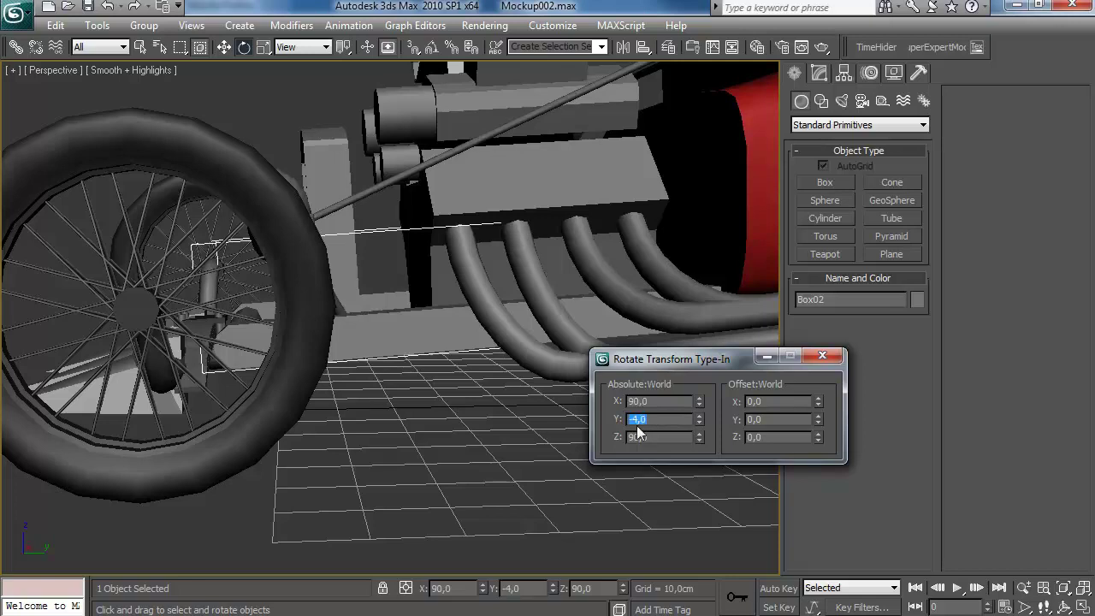
text(-3,5)
key(Return)
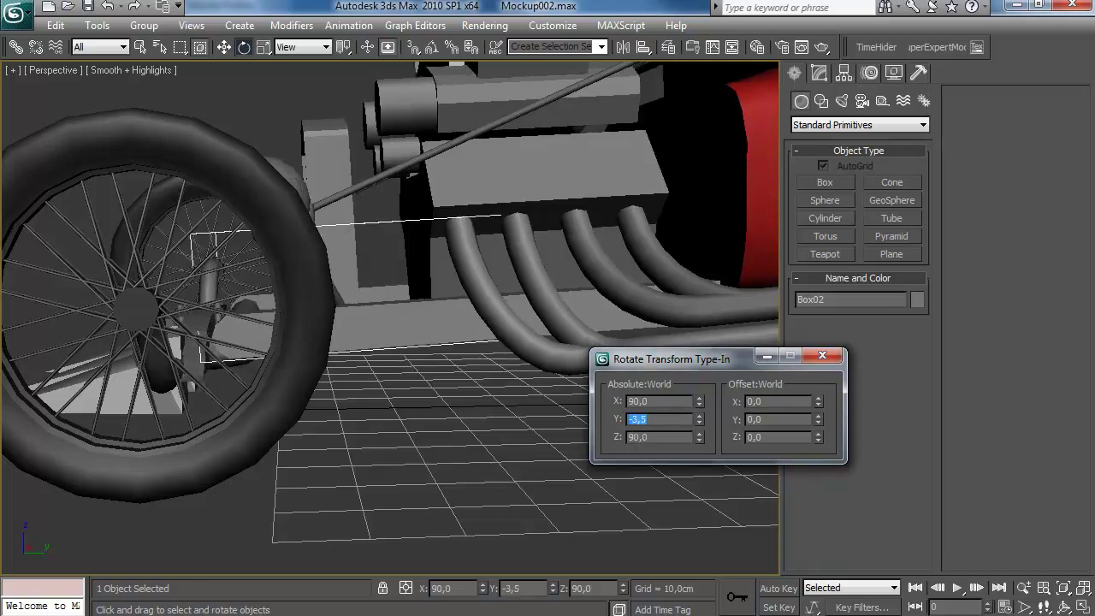
Set the frame's Y rotation to -3,3 degrees.
alt+middle_drag(203, 310, 272, 325)
double_click(659, 417)
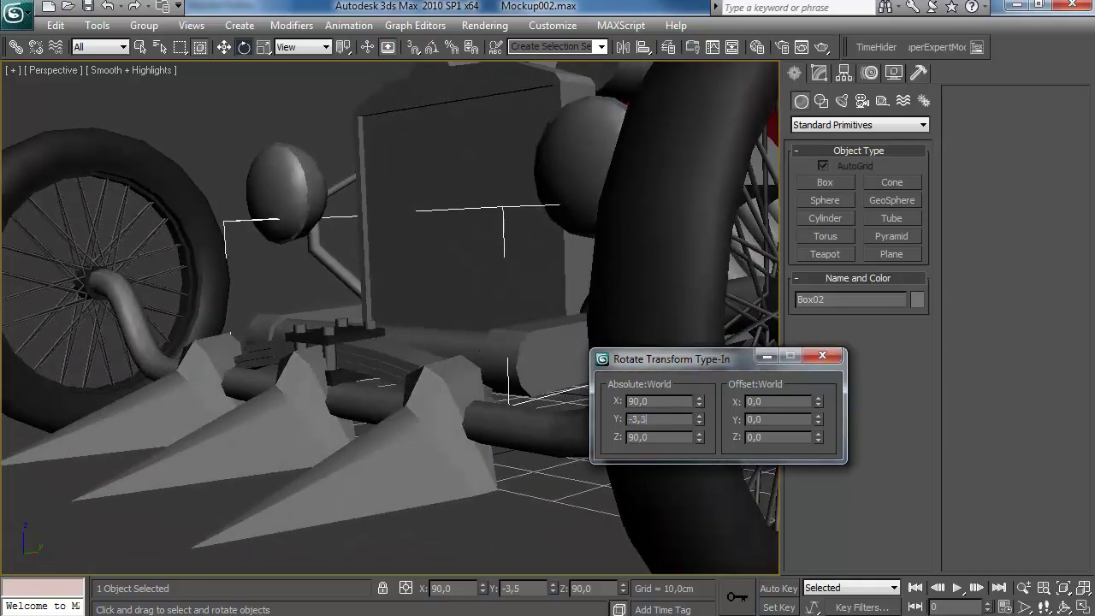
text(-3,3)
key(Return)
alt+middle_drag(332, 310, 440, 261)
click(235, 444)
click(309, 383)
key(w)
drag(336, 317, 334, 317)
right_click(335, 317)
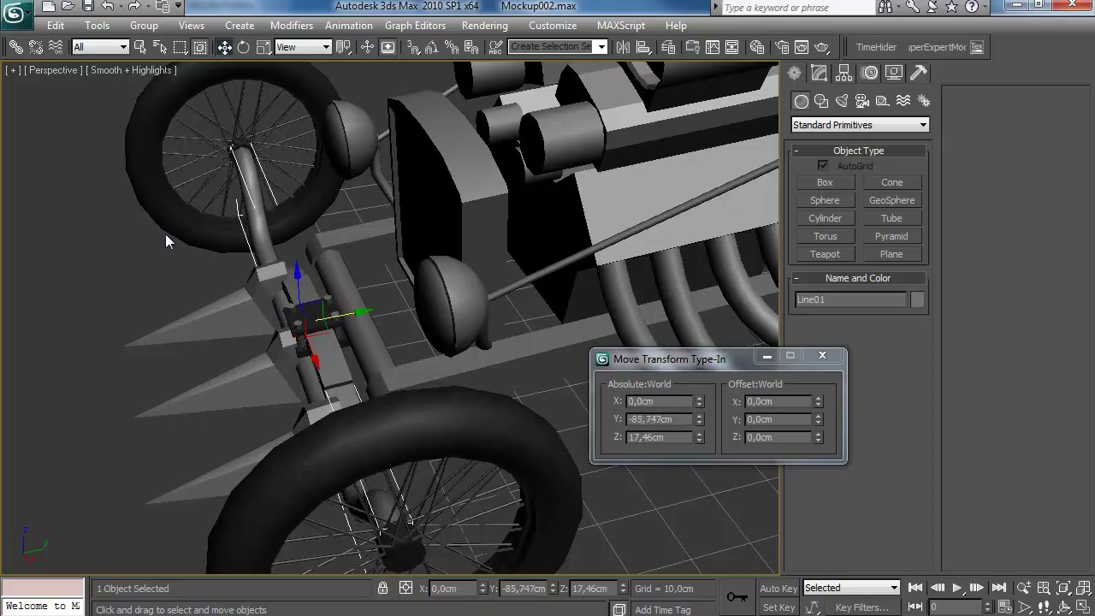
Link both front wheels and the three spikes to the front axle, and ready the axle for moving.
click(115, 310)
click(246, 146)
ctrl+click(412, 555)
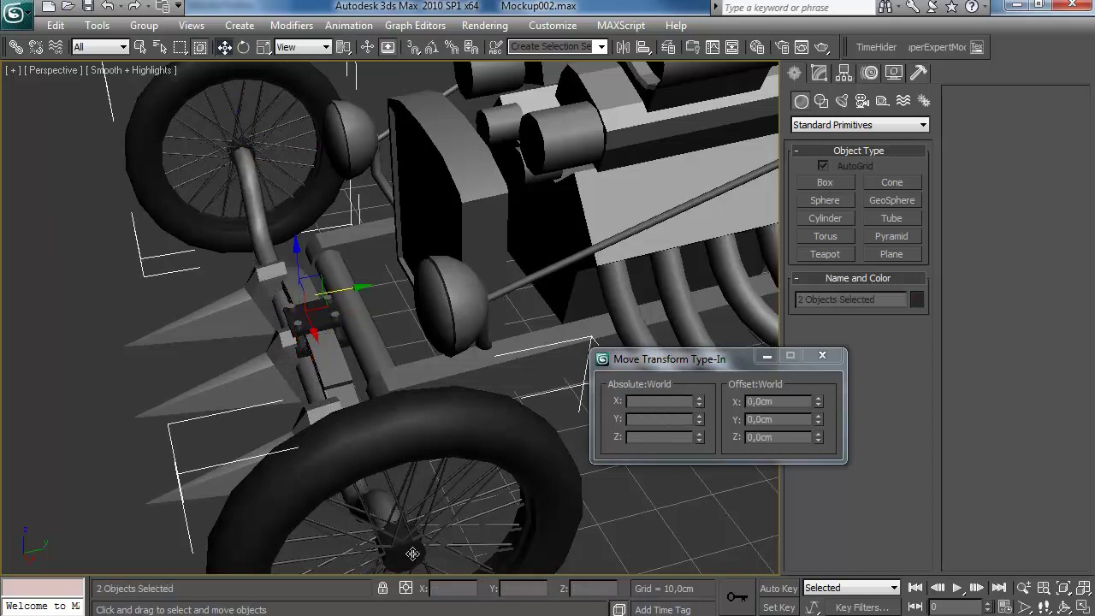
ctrl+click(243, 308)
ctrl+click(245, 402)
ctrl+click(230, 478)
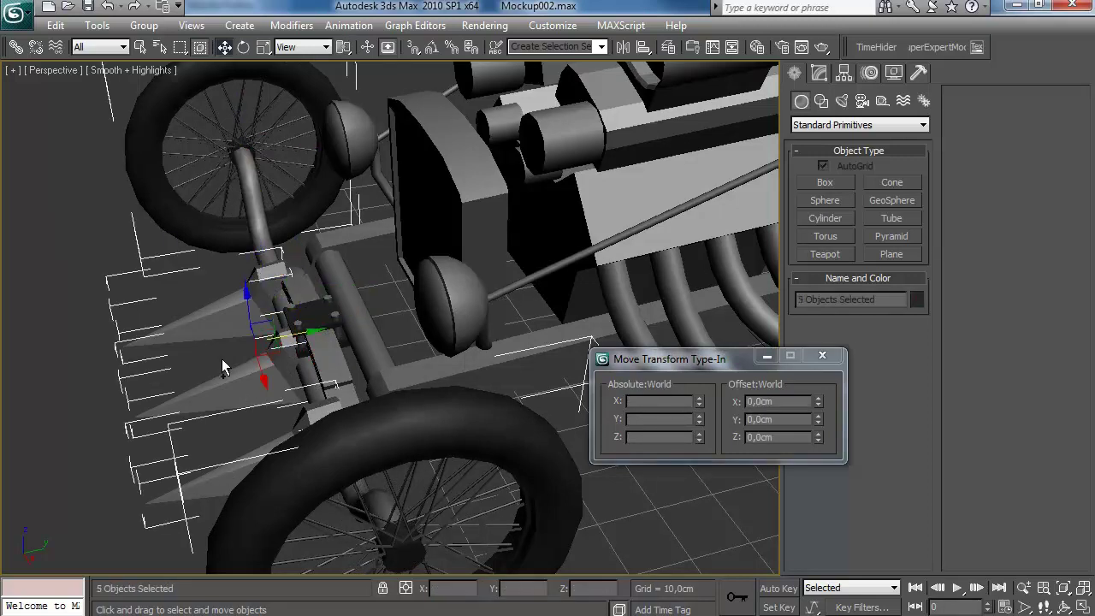
click(20, 51)
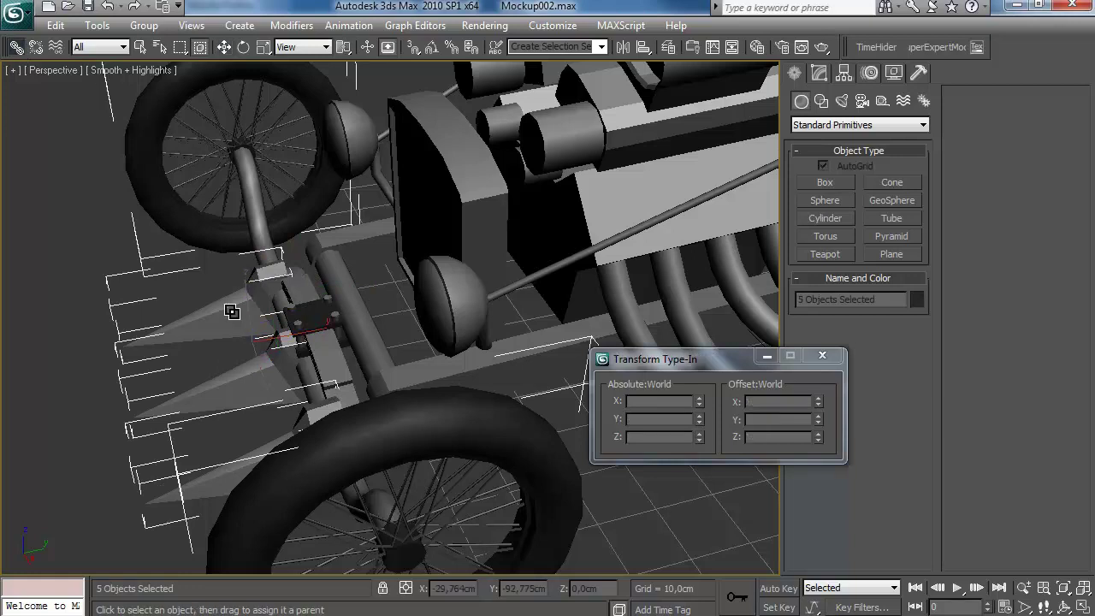
click(268, 251)
key(w)
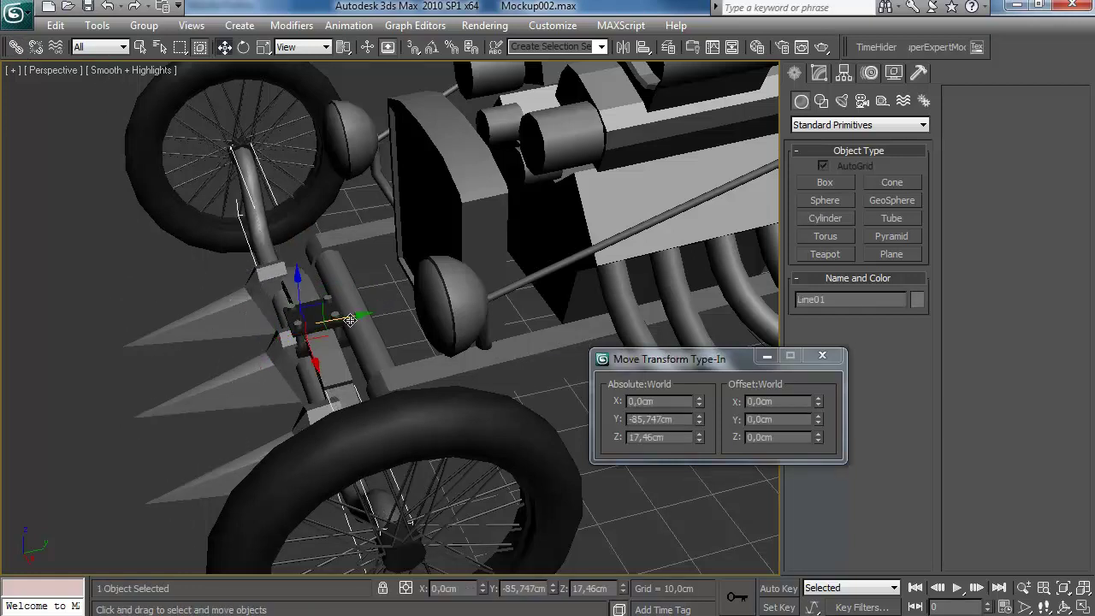
Move the front axle with its linked parts forward to about Y -88,7 cm and close the transform type-in window.
drag(349, 320, 336, 321)
alt+middle_drag(335, 320, 454, 241)
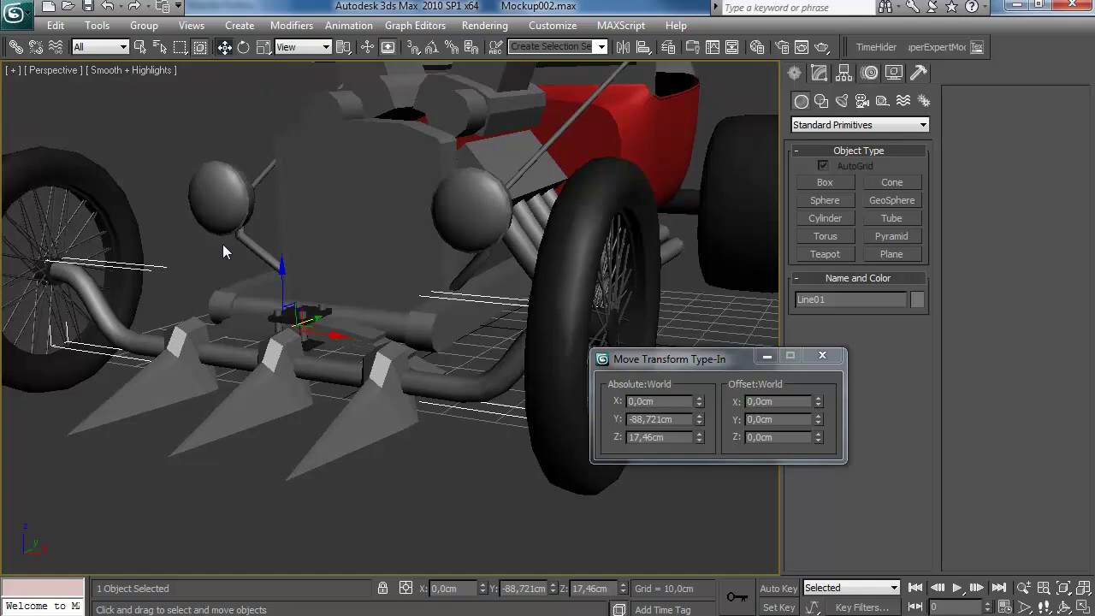
click(811, 355)
click(518, 441)
alt+middle_drag(519, 440, 416, 279)
Raise the front axle line's interpolation to 8 steps, with edged faces displayed.
click(370, 332)
key(q)
middle_drag(477, 300, 521, 296)
scroll(520, 296, up, 3)
click(819, 74)
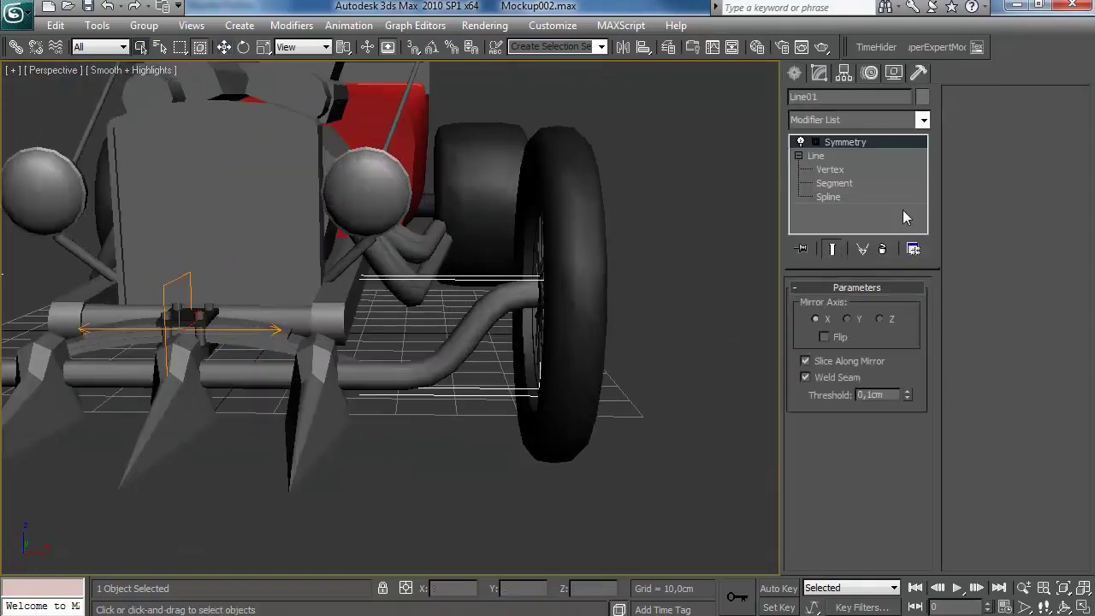
click(826, 155)
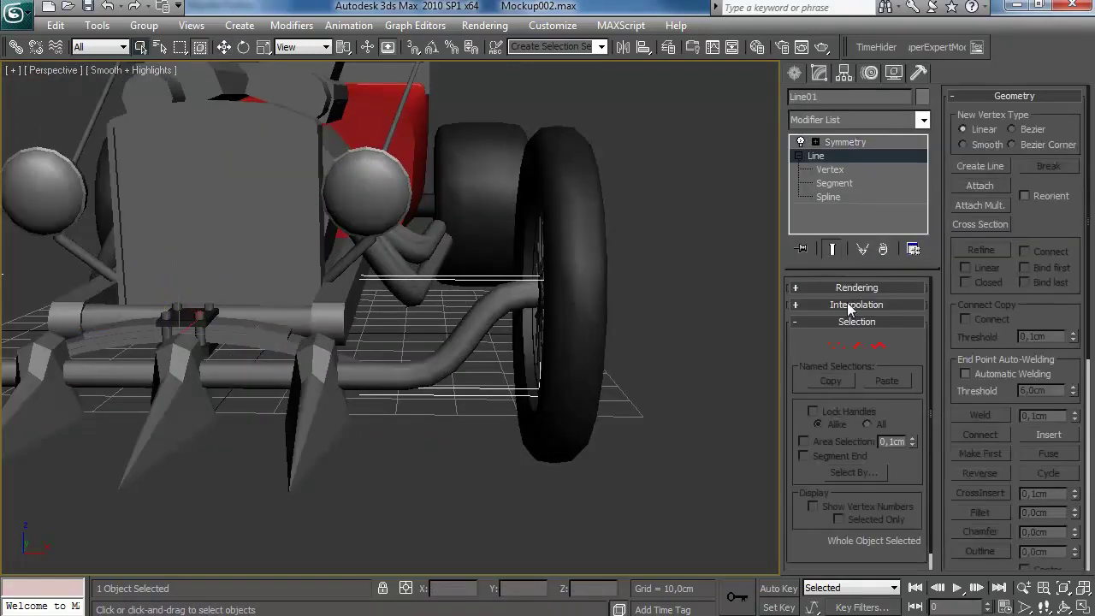
click(850, 305)
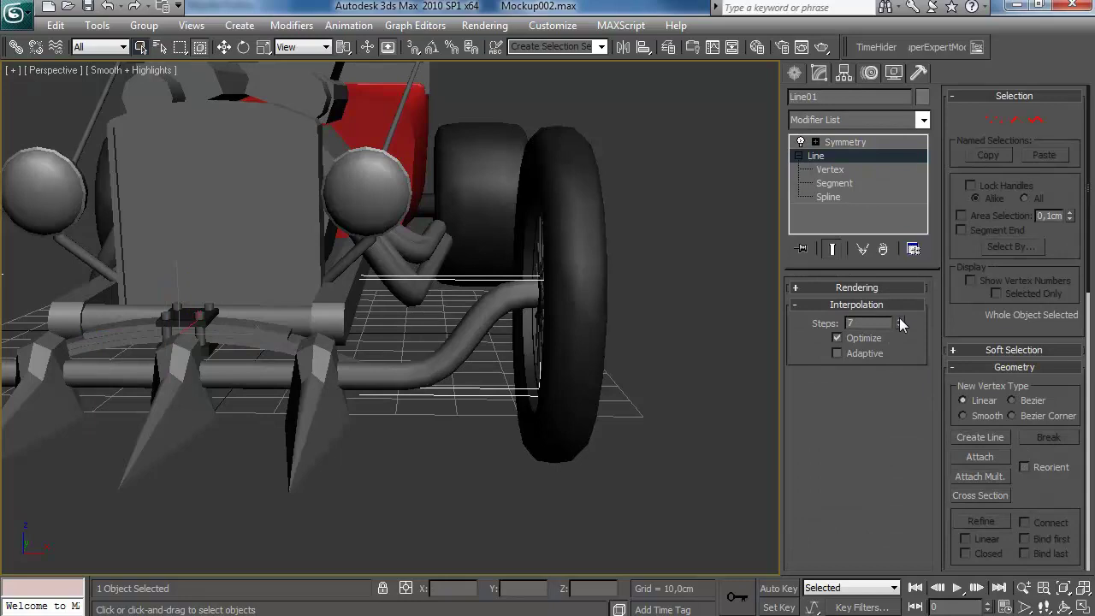
key(F4)
click(899, 319)
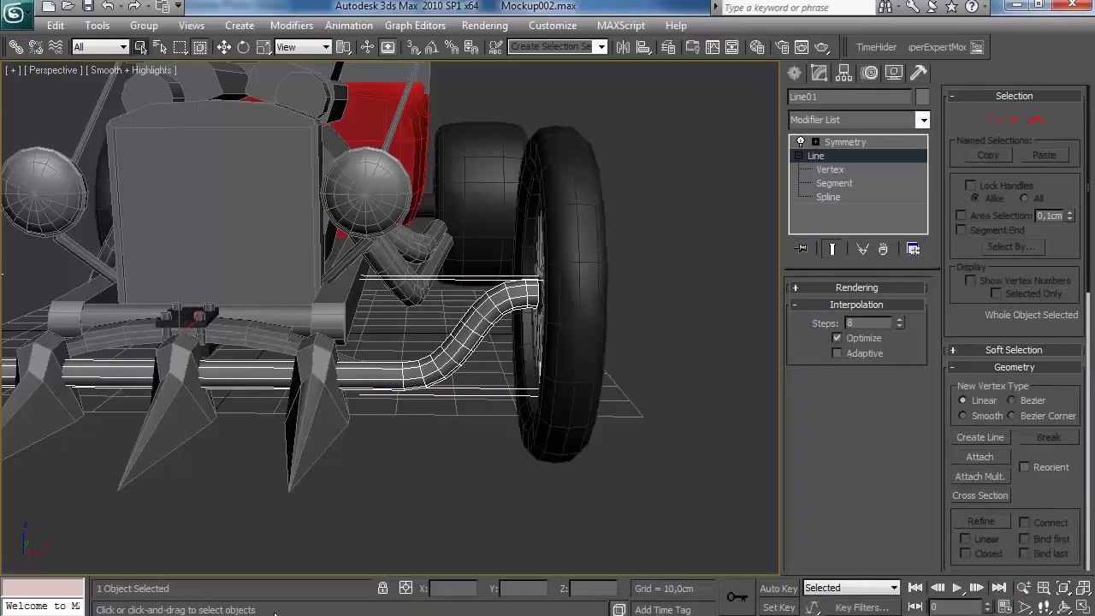
mouse_move(513, 359)
alt+middle_down()
mouse_move(587, 348)
mouse_move(547, 342)
mouse_move(503, 359)
alt+middle_up()
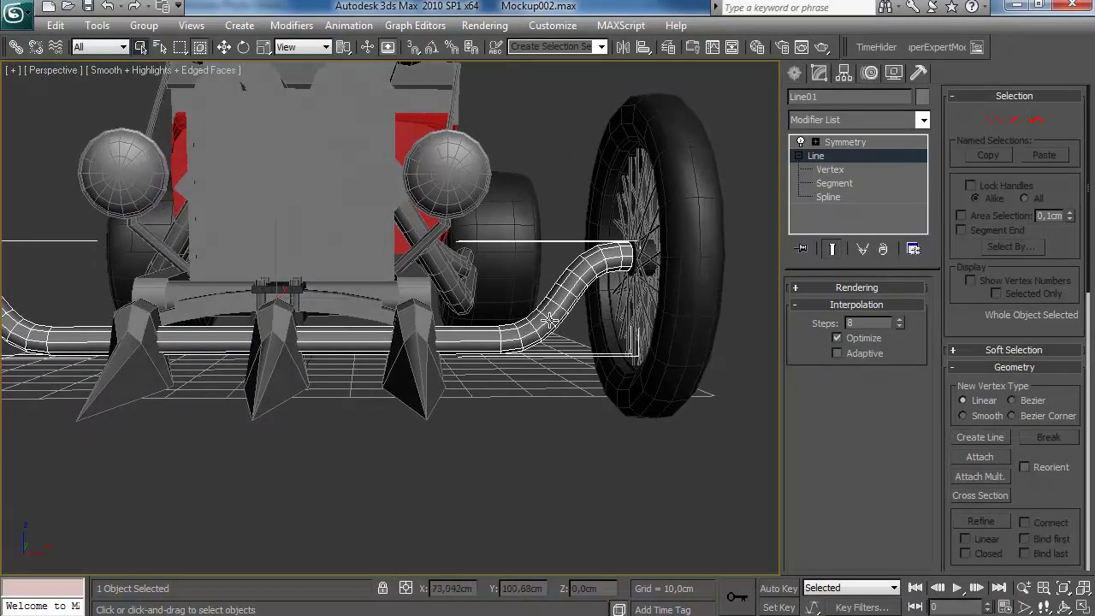
Try to lower the vertex at the middle of the front axle's line.
click(830, 169)
drag(243, 308, 243, 306)
alt+middle_drag(289, 295, 279, 271)
key(w)
drag(276, 287, 276, 313)
key(ctrl+z)
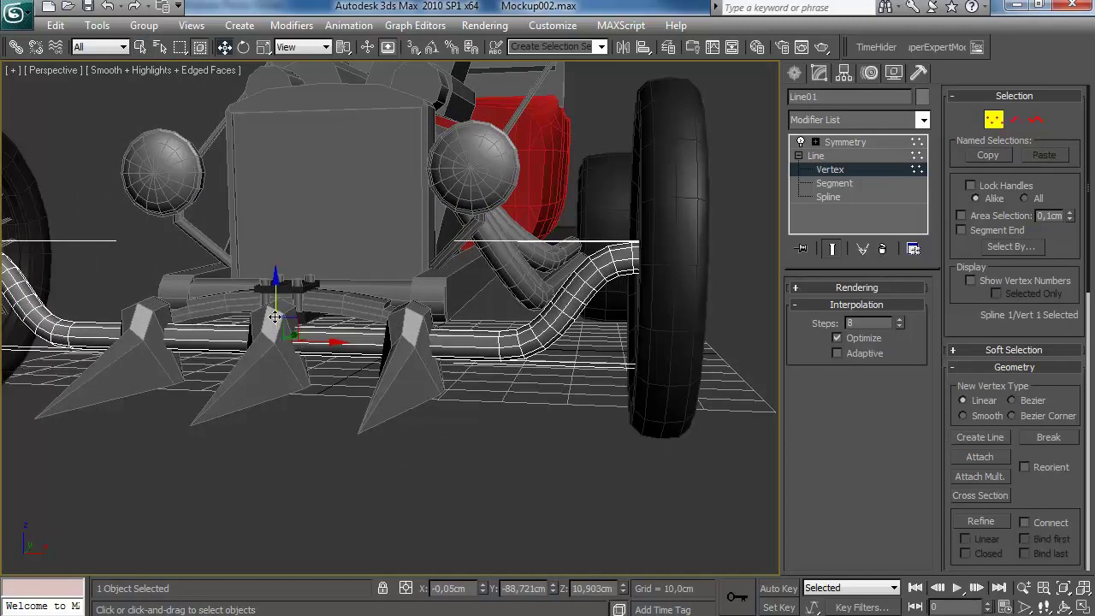
click(993, 124)
click(525, 393)
alt+middle_drag(554, 362, 485, 370)
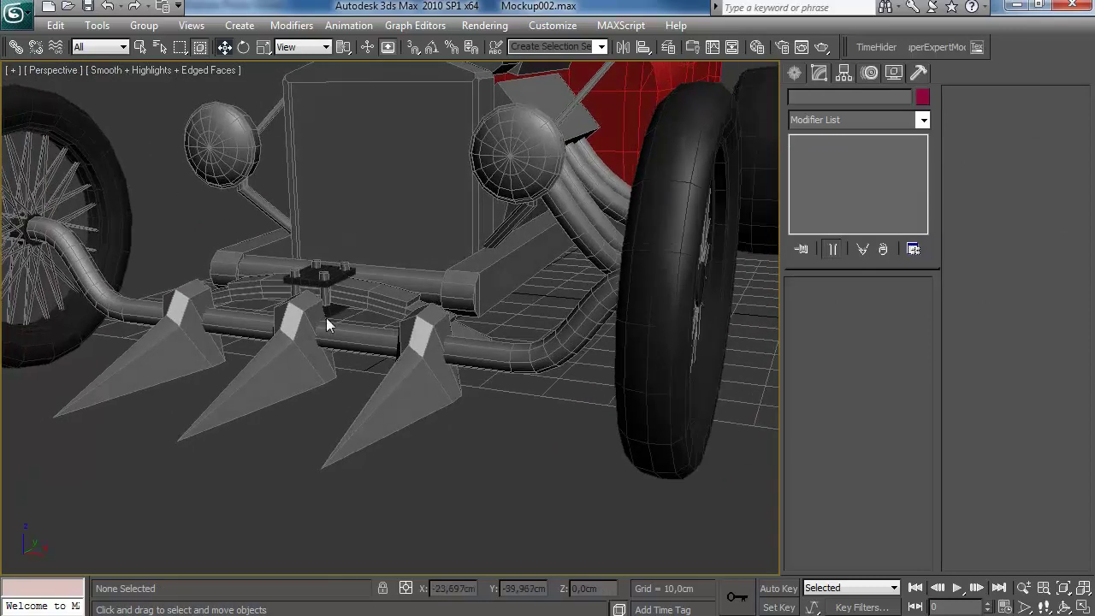
Try to move the middle spike forward.
alt+middle_drag(457, 257, 426, 348)
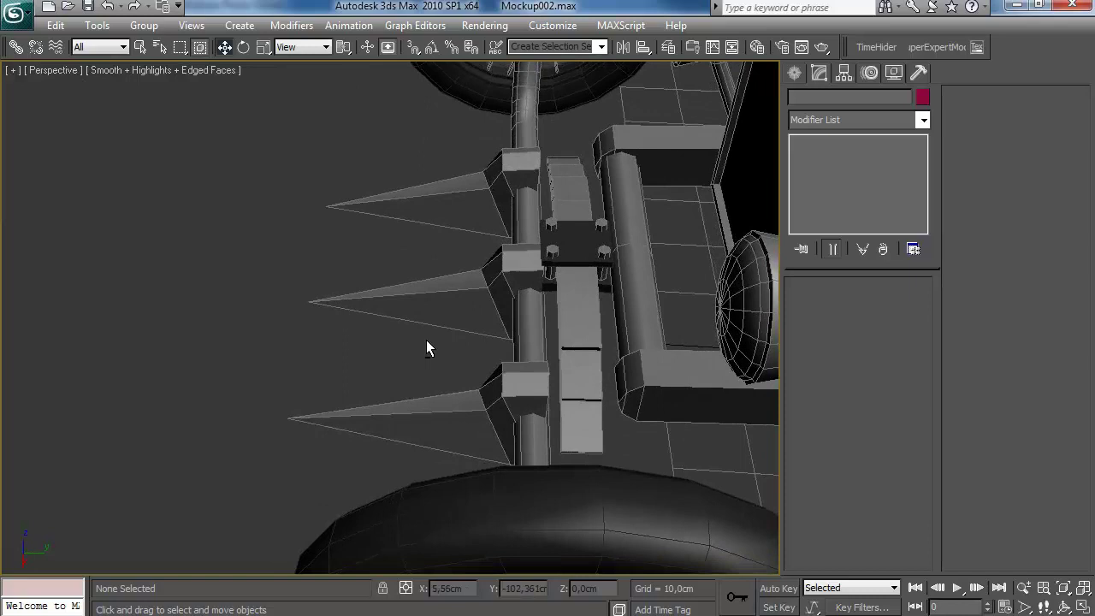
click(471, 293)
drag(469, 278, 457, 279)
alt+middle_drag(433, 359, 468, 360)
key(ctrl+z)
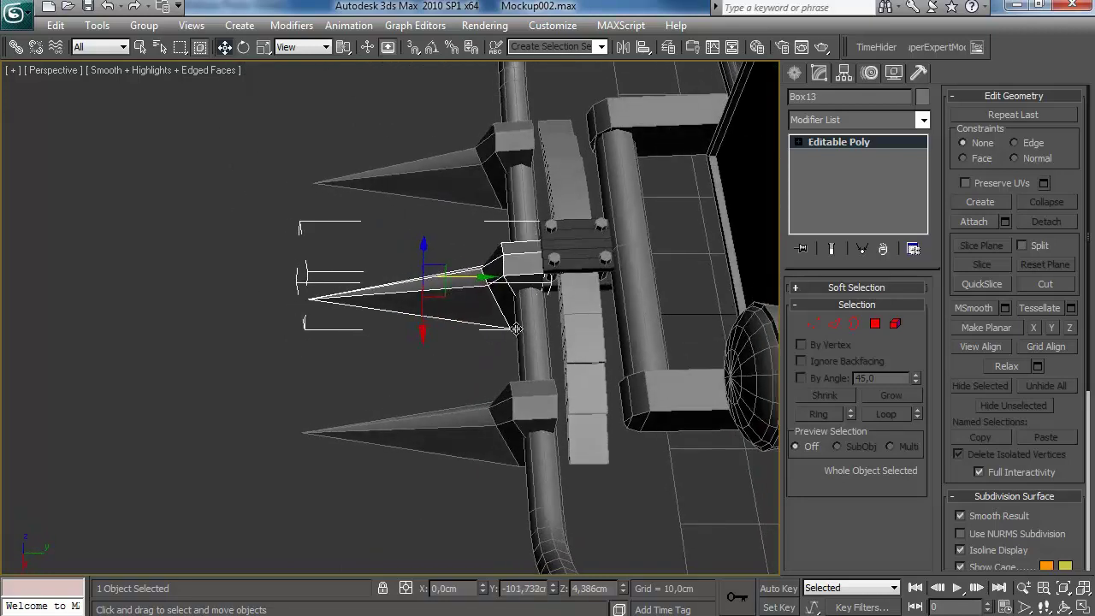
Move the front axle with its linked parts farther forward, to about Y -90,4 cm.
click(532, 323)
drag(586, 251, 573, 253)
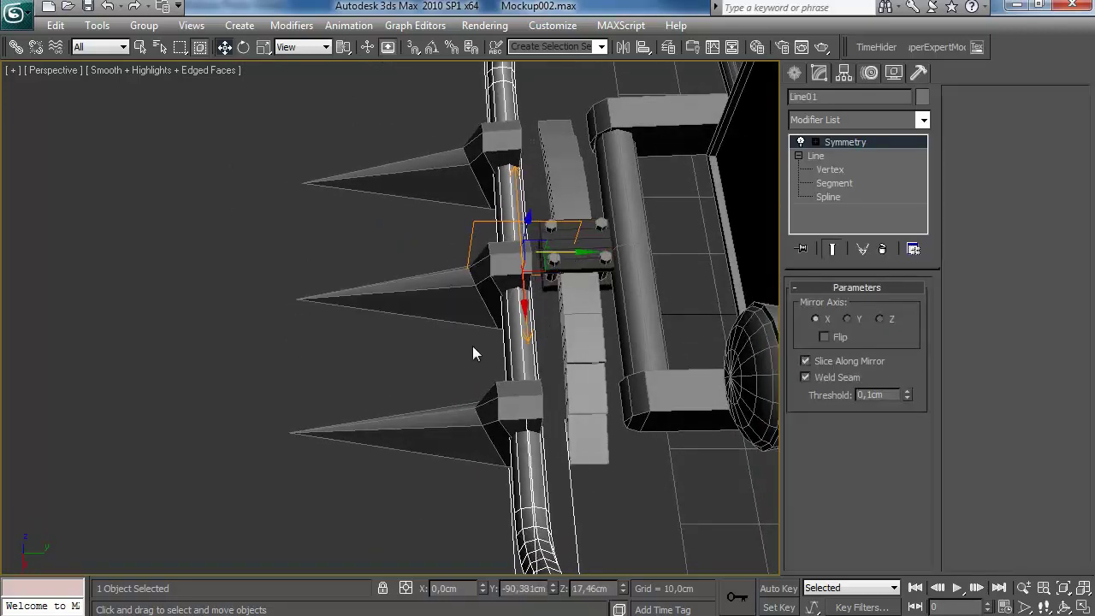
click(404, 373)
alt+middle_drag(407, 374, 526, 459)
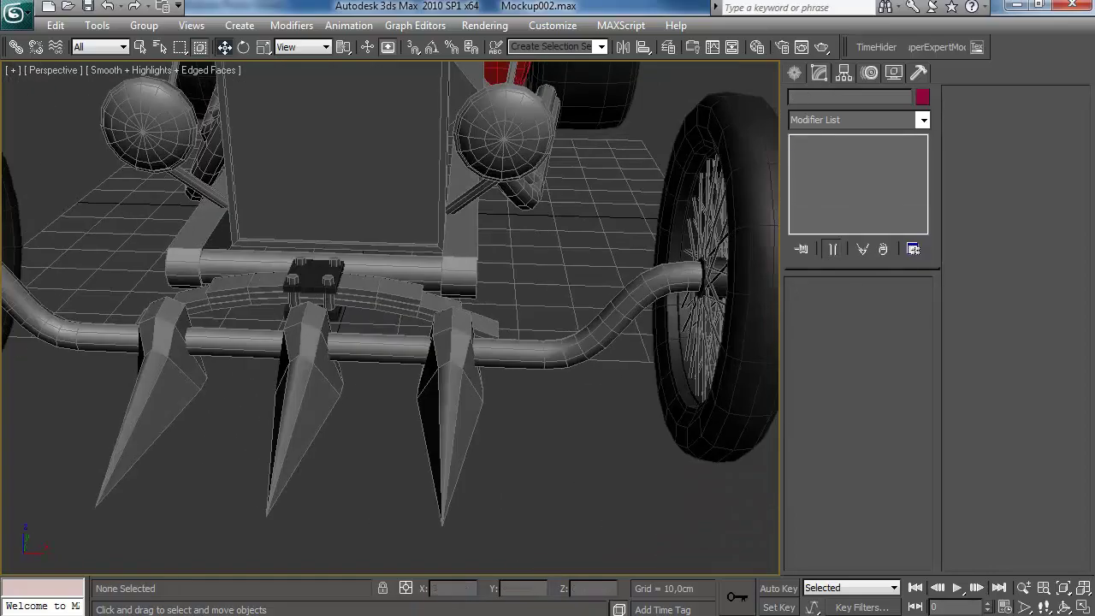
Switch to Firefox and examine the reference photos of how the leaf spring's ends mount to the front axle.
key(alt+Tab)
mouse_move(297, 353)
middle_down()
mouse_move(308, 430)
mouse_move(296, 365)
middle_up()
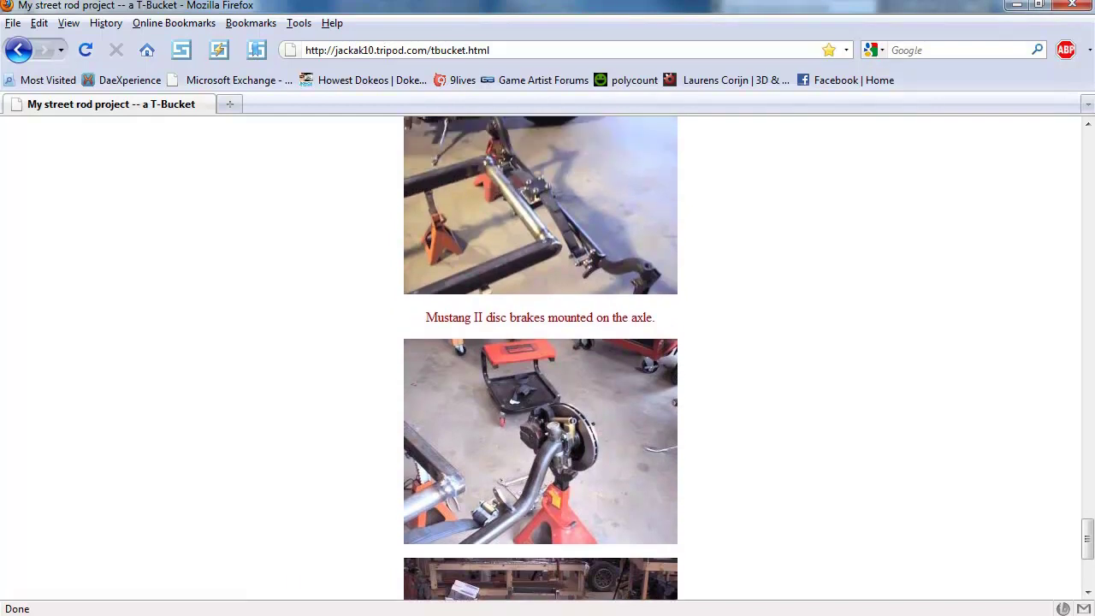
mouse_move(235, 615)
middle_drag(289, 344, 291, 373)
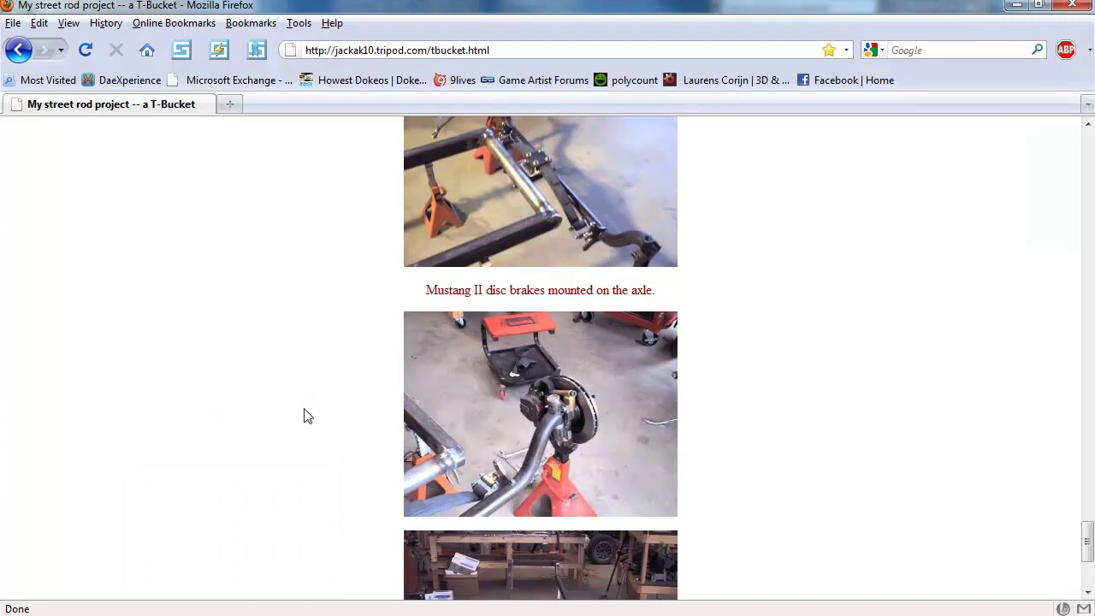
scroll(290, 404, up, 1)
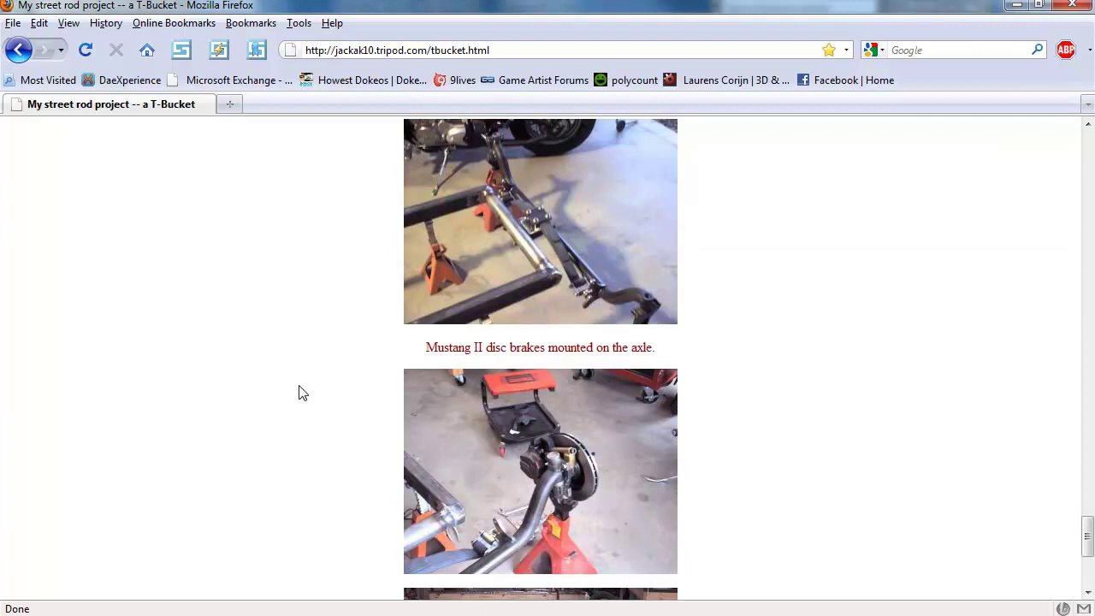
scroll(295, 403, down, 1)
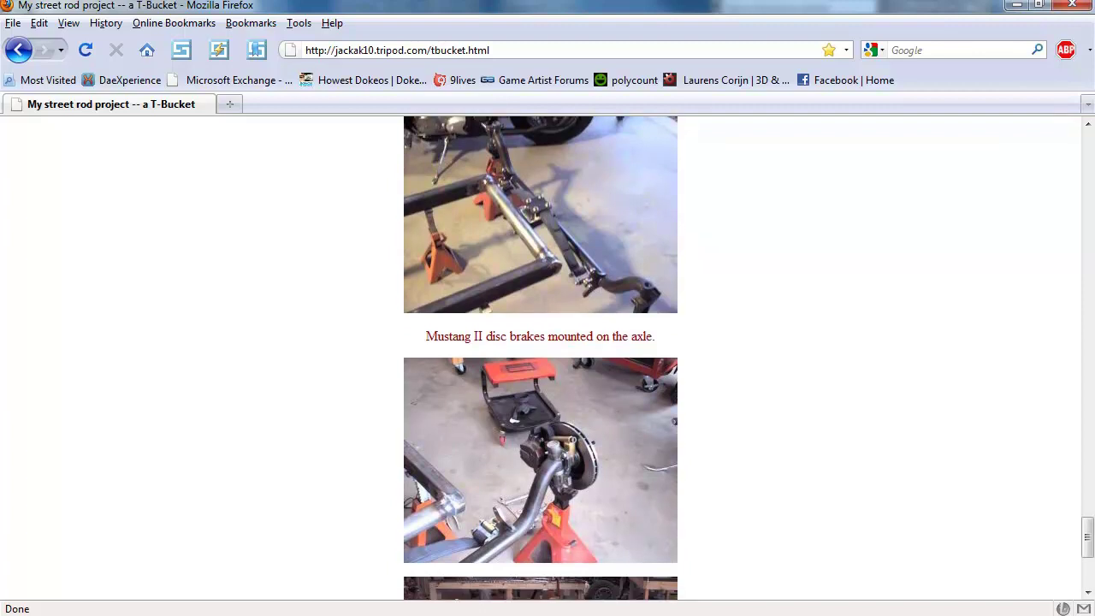
key(alt+Tab)
In the front view, draw a box about 4,8 by 1,4 by 5,6 cm over the axle, just outboard of the outer spike.
click(798, 72)
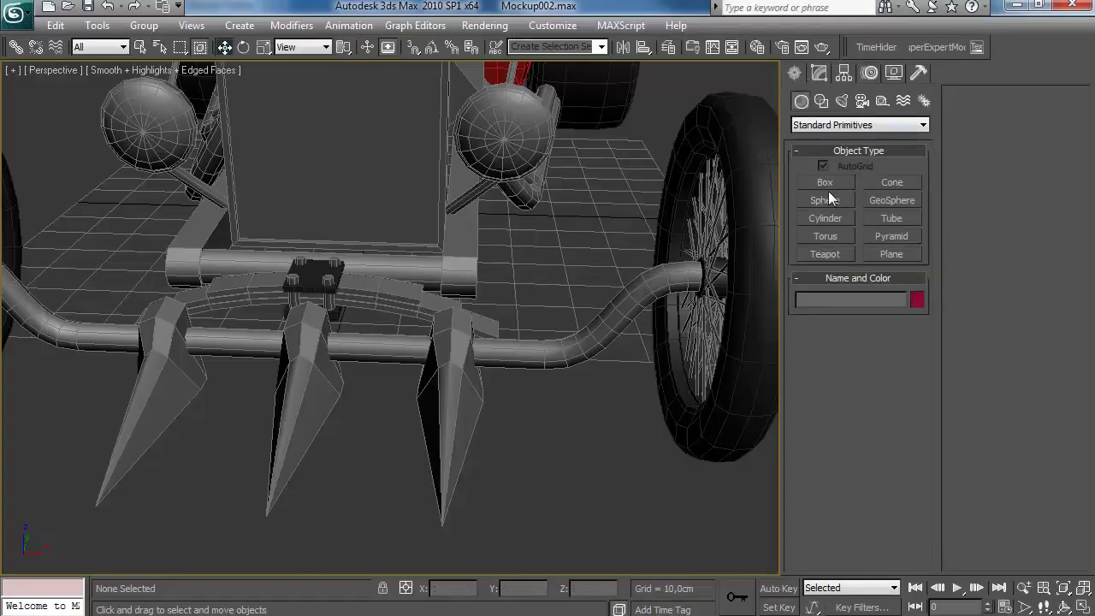
click(826, 185)
key(alt+w)
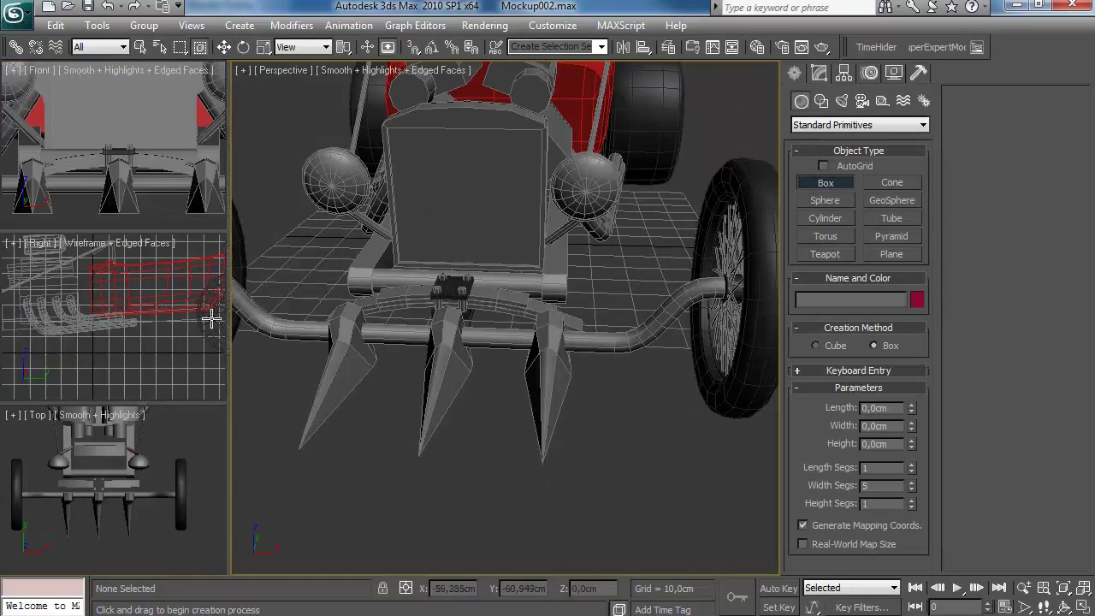
middle_click(121, 163)
key(alt+w)
middle_drag(427, 295, 342, 274)
middle_drag(475, 339, 169, 264)
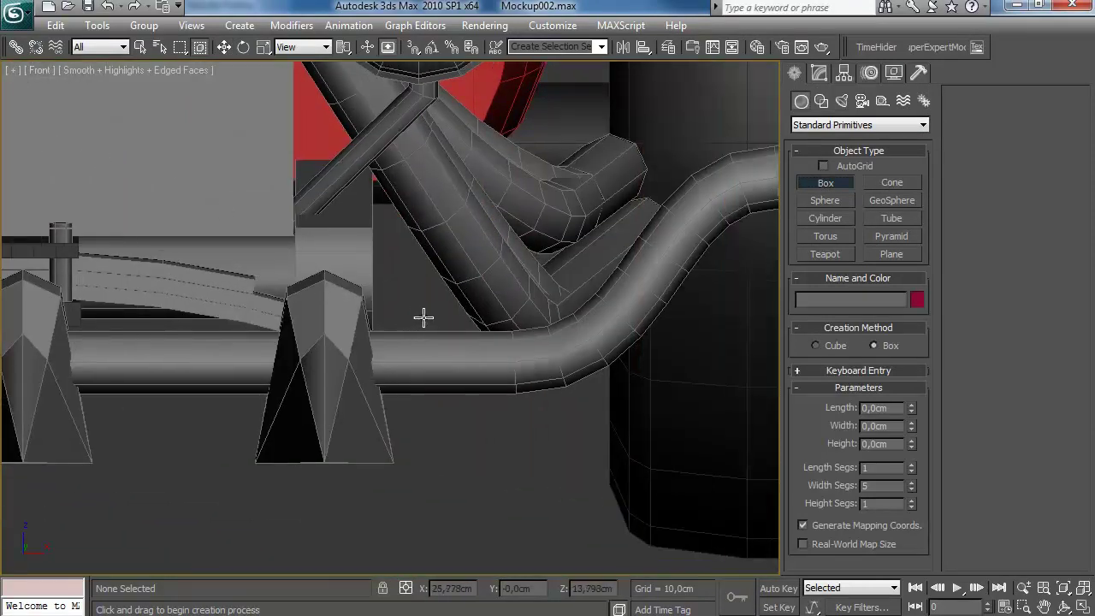
key(F3)
key(F3)
drag(446, 323, 467, 397)
click(461, 311)
key(w)
In the perspective view, move the new box forward to the leaf spring's end, at about Y -81,7 cm.
middle_drag(604, 394, 527, 130)
key(p)
drag(527, 154, 258, 270)
alt+middle_drag(259, 271, 410, 321)
scroll(399, 262, up, 10)
key(q)
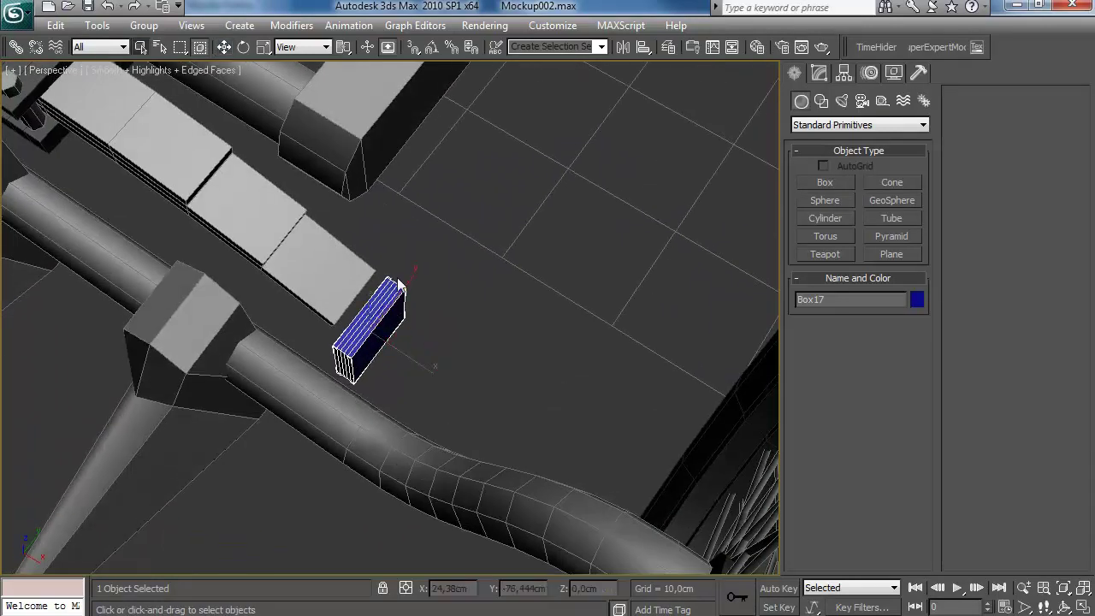
key(w)
Reduce the box's width segments to 1 and move it against the axle, to about Y -84,8 cm.
click(818, 74)
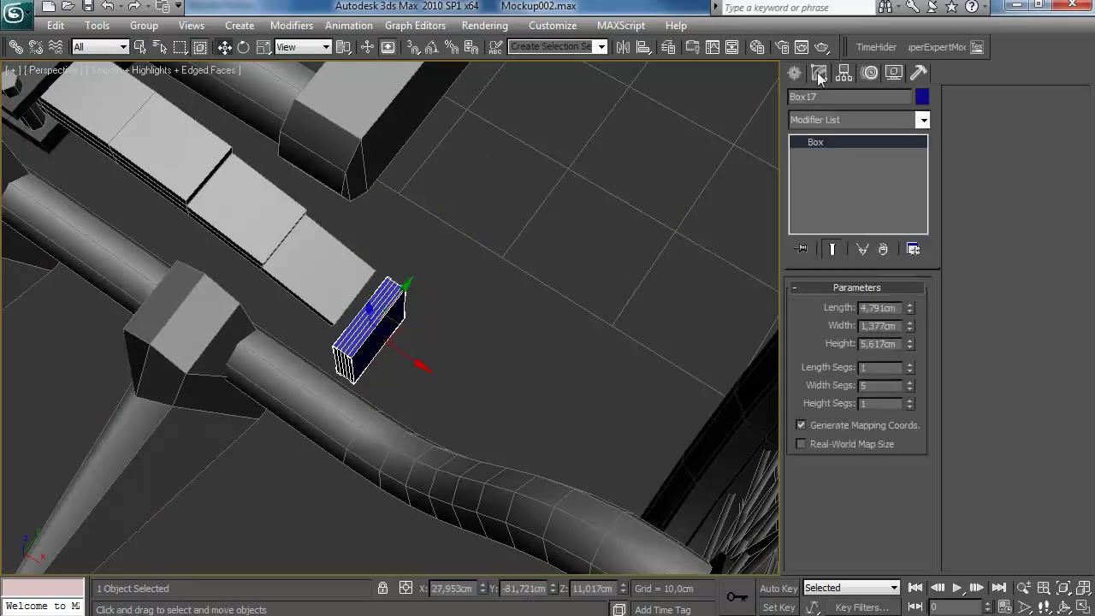
right_click(909, 385)
alt+middle_drag(419, 330, 417, 276)
drag(397, 302, 379, 322)
alt+middle_drag(418, 316, 590, 291)
Convert the box to an editable poly and connect its lengthwise edges to divide it into front and rear halves.
right_click(820, 142)
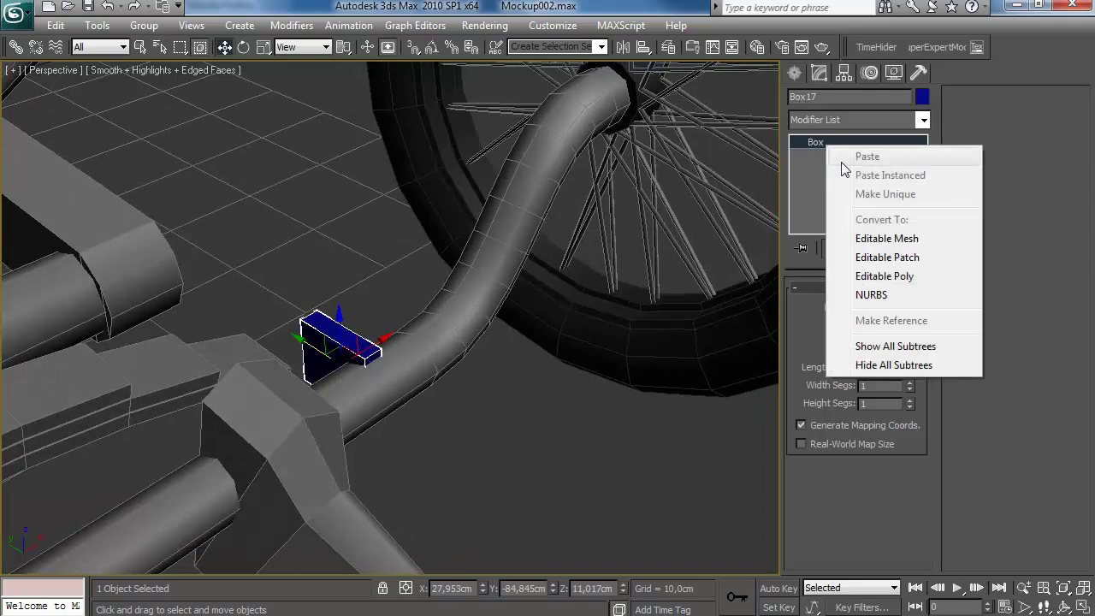
click(899, 277)
key(2)
click(331, 338)
click(1071, 197)
alt+middle_drag(641, 326, 422, 389)
click(726, 523)
Lower the top polygon on the box's rear half, on the side facing the leaf spring.
click(875, 324)
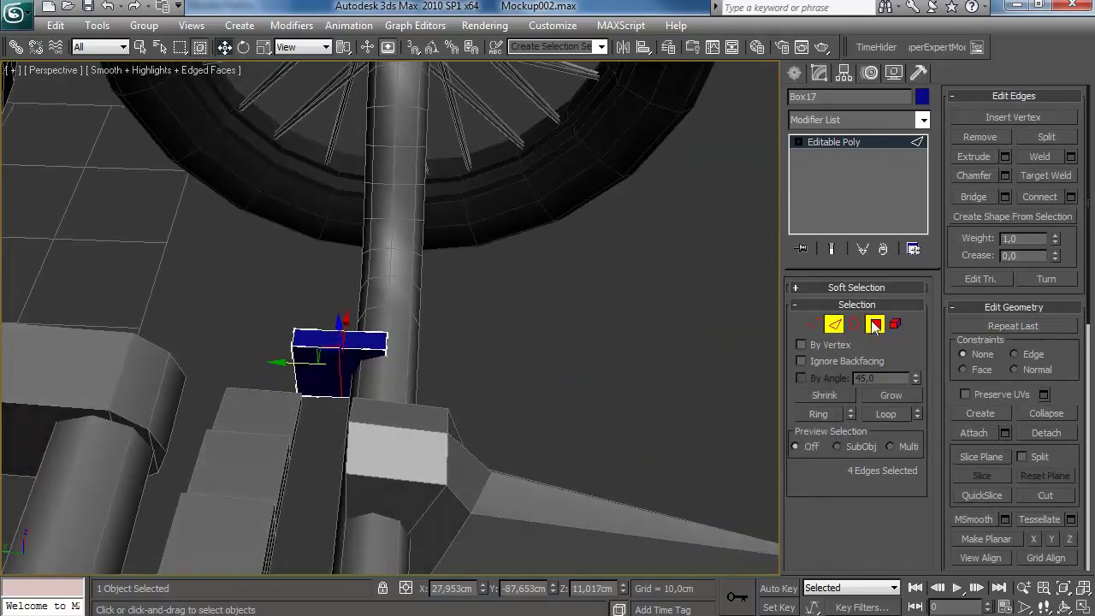
click(309, 336)
alt+middle_drag(356, 338, 335, 302)
drag(315, 292, 314, 315)
alt+middle_drag(315, 315, 701, 341)
Reposition the box's vertices to shape it into a tapered bracket gripping the axle.
key(1)
drag(346, 424, 321, 408)
alt+middle_drag(342, 406, 401, 347)
mouse_move(332, 377)
mouse_down()
mouse_move(334, 363)
mouse_move(322, 366)
mouse_up()
drag(332, 312, 333, 318)
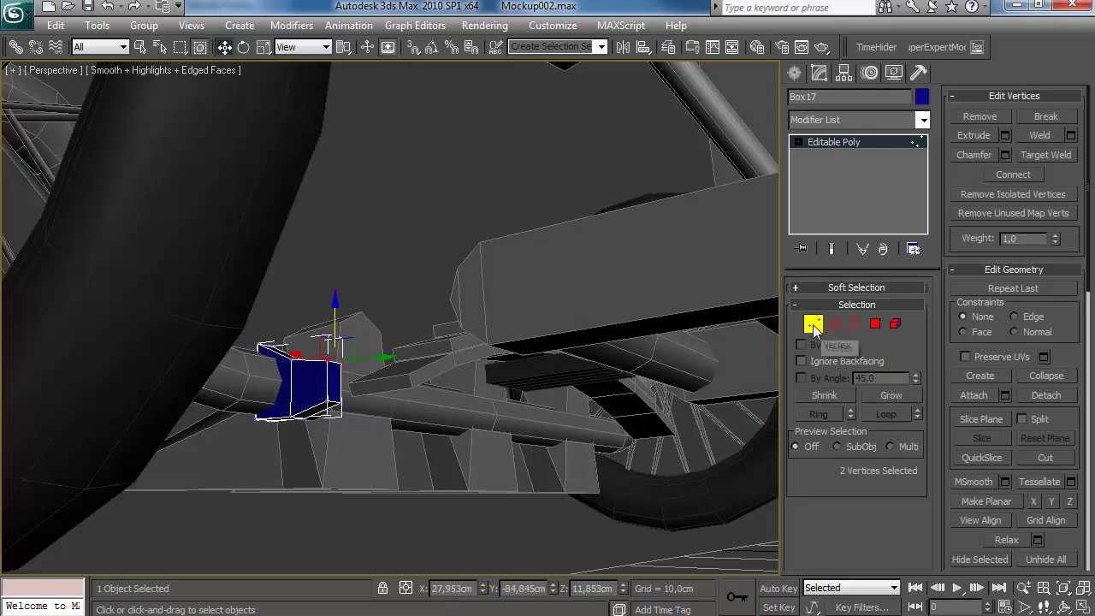
click(814, 325)
click(460, 522)
alt+middle_drag(460, 522, 523, 291)
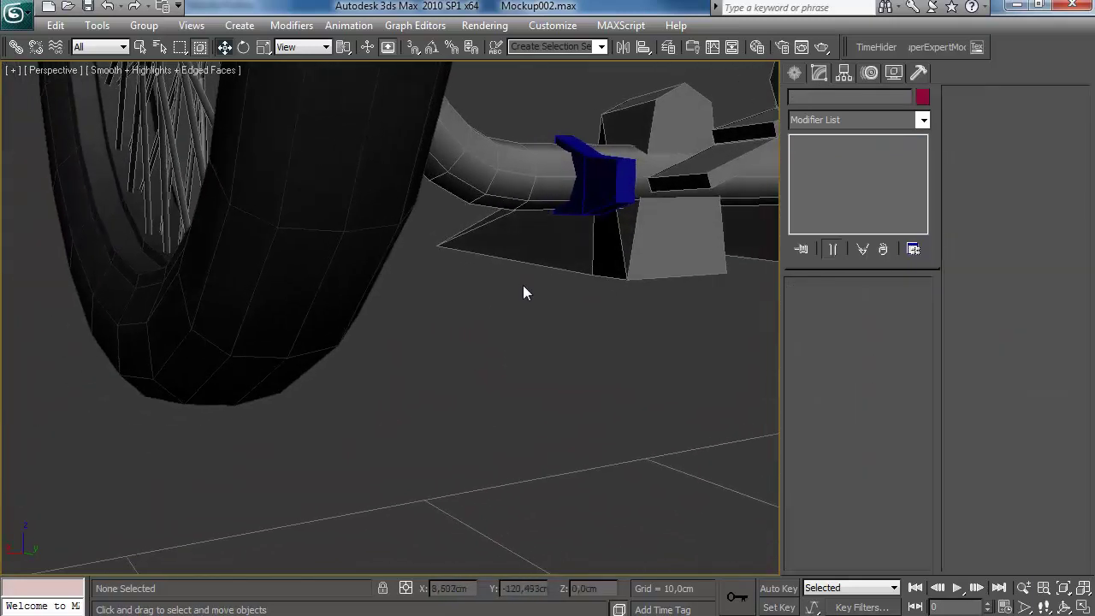
Draw a six-sided cylinder about 0,9 cm in radius and 5 cm long on the bracket's rear face.
click(615, 189)
key(z)
scroll(616, 215, down, 3)
alt+middle_drag(616, 215, 528, 292)
scroll(574, 243, down, 3)
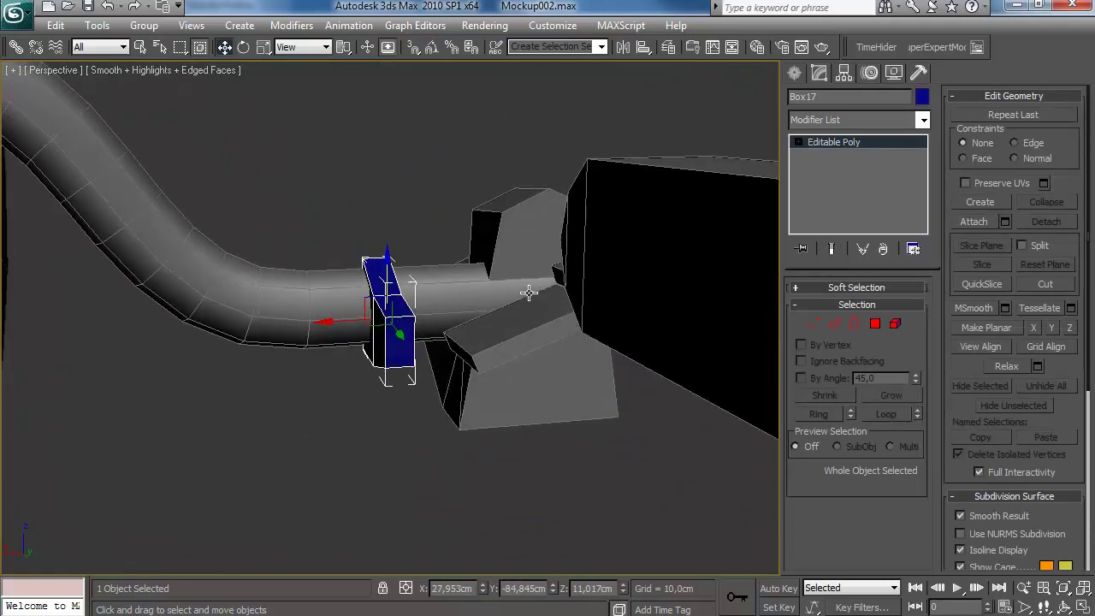
click(795, 73)
click(826, 218)
drag(407, 349, 424, 357)
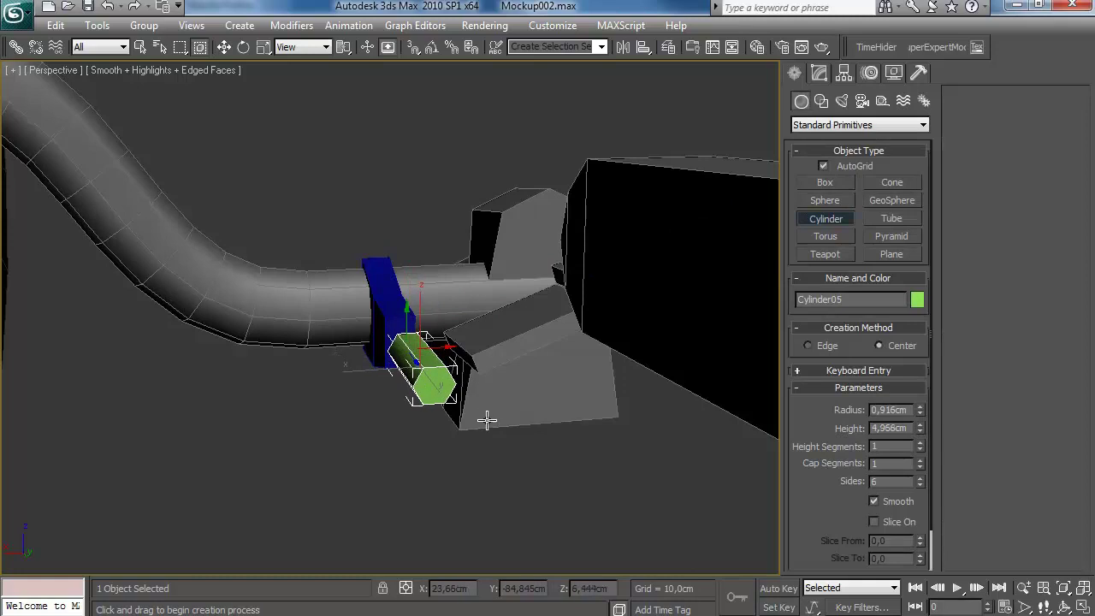
click(486, 420)
Move the cylinder against the leaf spring's end, to about X 26,6, Y -85,6 and Z 10,3 cm.
key(w)
alt+middle_drag(525, 403, 456, 387)
drag(455, 387, 451, 383)
alt+middle_drag(444, 349, 409, 286)
drag(382, 375, 401, 368)
alt+middle_drag(417, 368, 530, 448)
drag(479, 356, 474, 355)
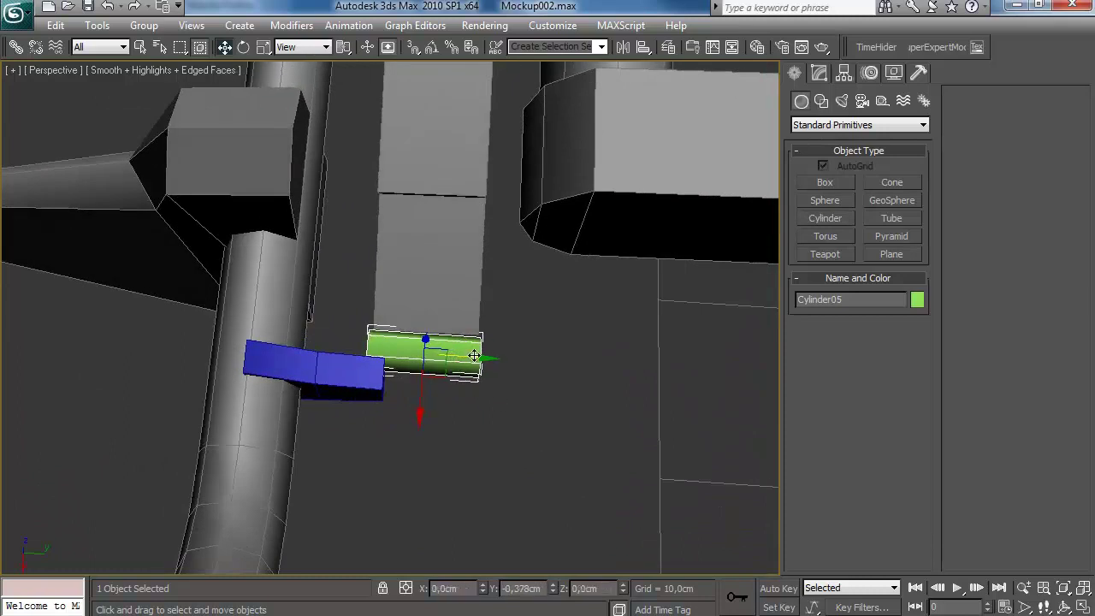
alt+middle_drag(474, 356, 504, 194)
Increase the cylinder's radius to about 1,1 cm.
click(819, 74)
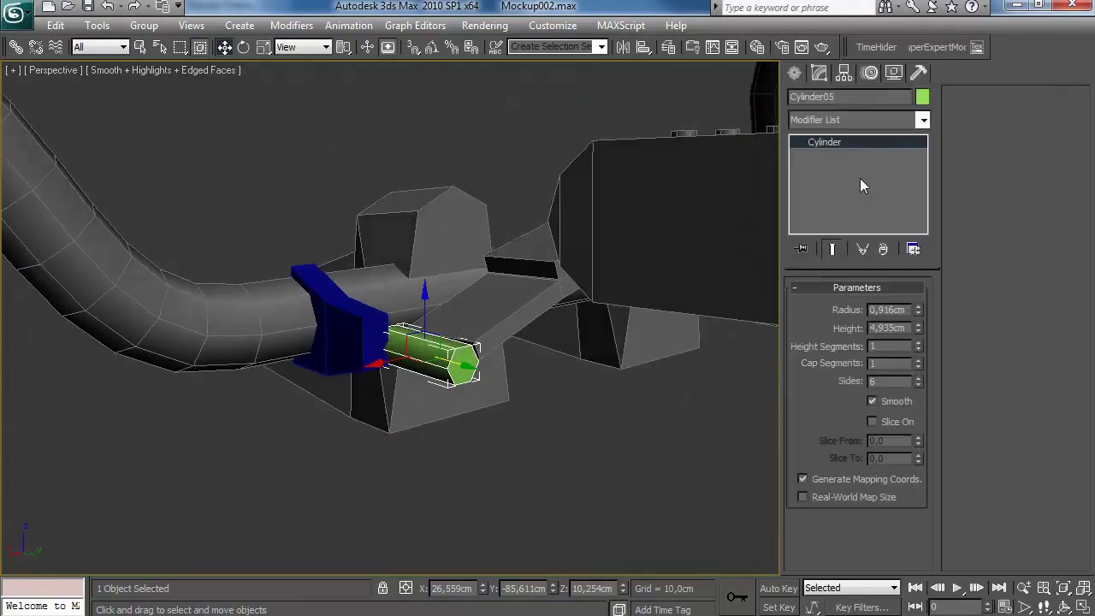
alt+middle_drag(492, 348, 495, 305)
drag(919, 308, 921, 290)
alt+middle_drag(462, 381, 435, 360)
scroll(579, 365, down, 5)
scroll(688, 232, up, 2)
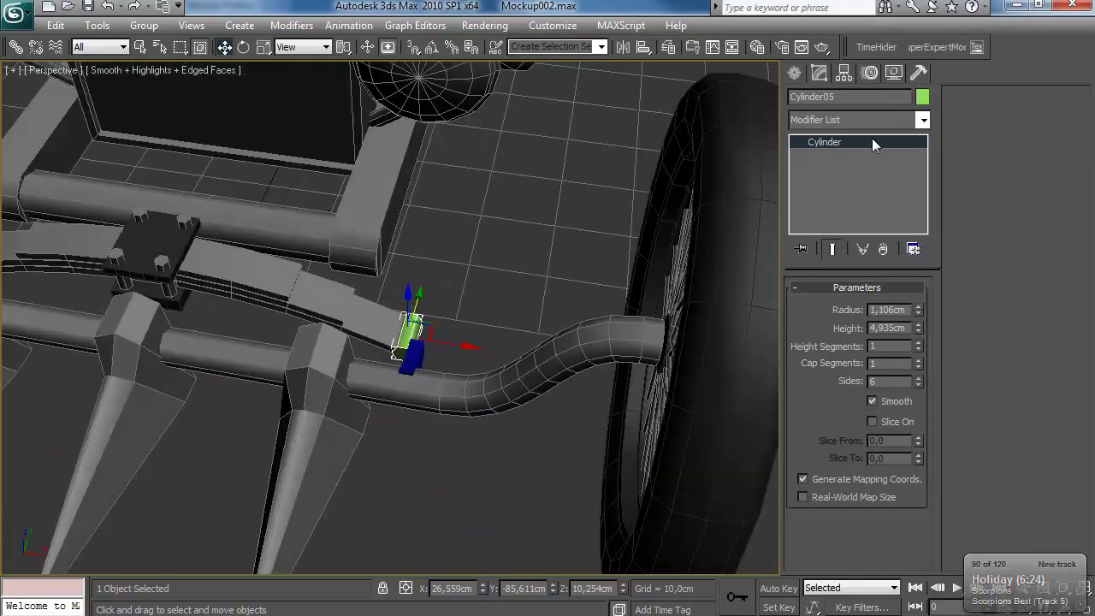
Change the object colour of the cylinder and the axle bracket to black.
click(923, 96)
click(657, 354)
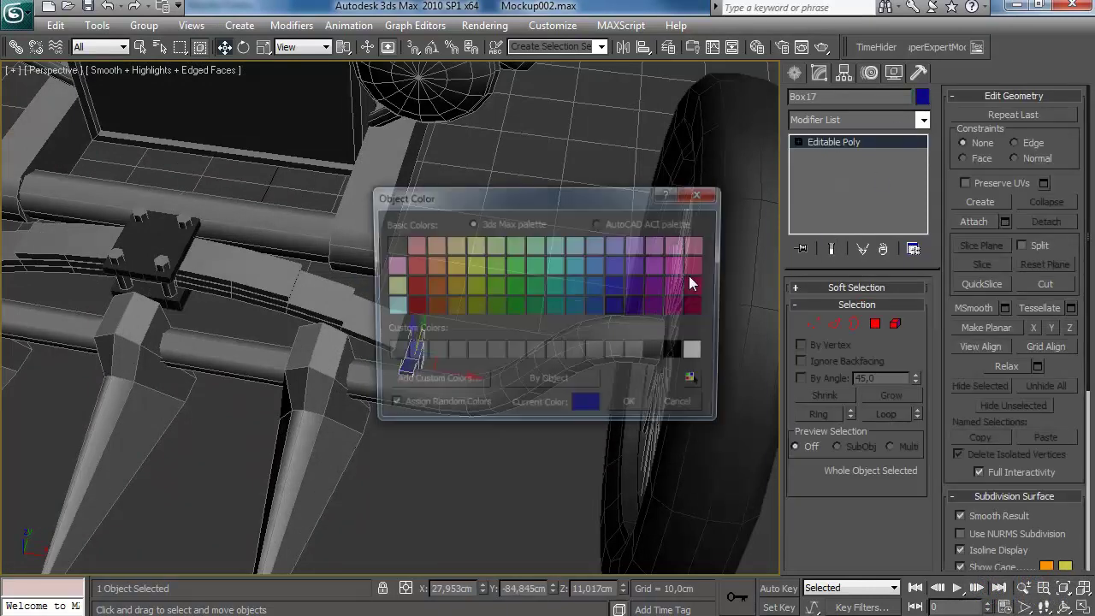
click(617, 306)
click(631, 408)
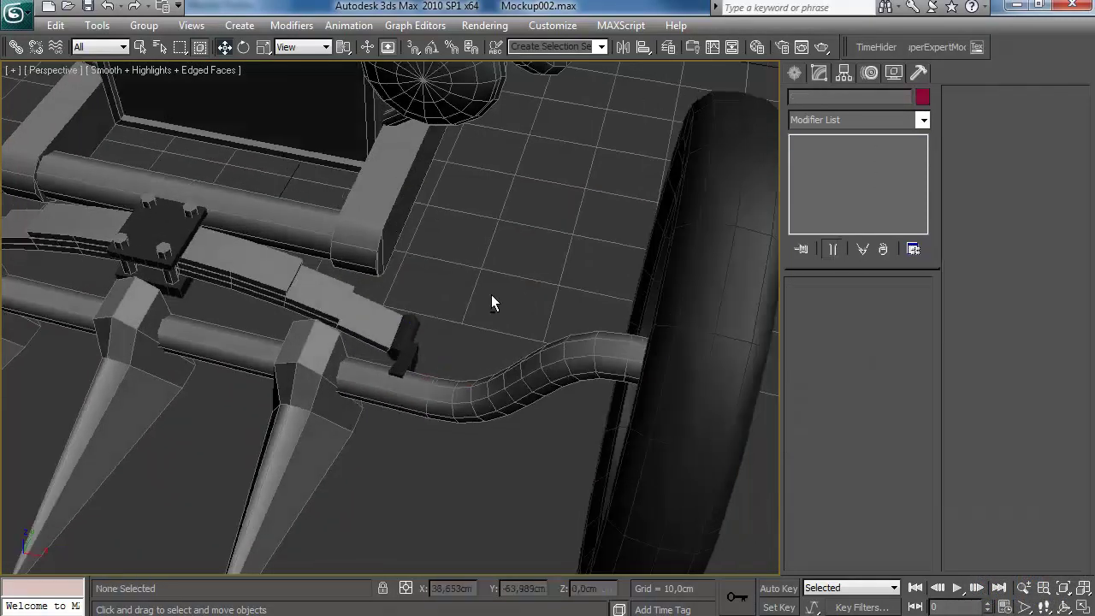
alt+middle_drag(492, 296, 385, 474)
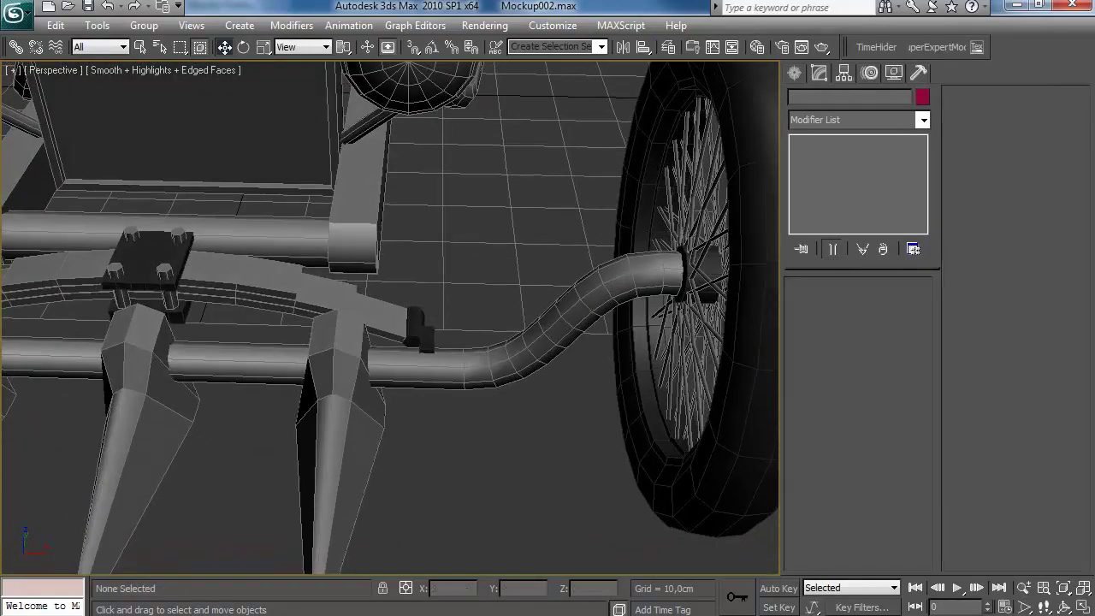
Switch to Firefox and open the next page of the T-bucket street rod project.
key(alt+Tab)
scroll(253, 466, down, 5)
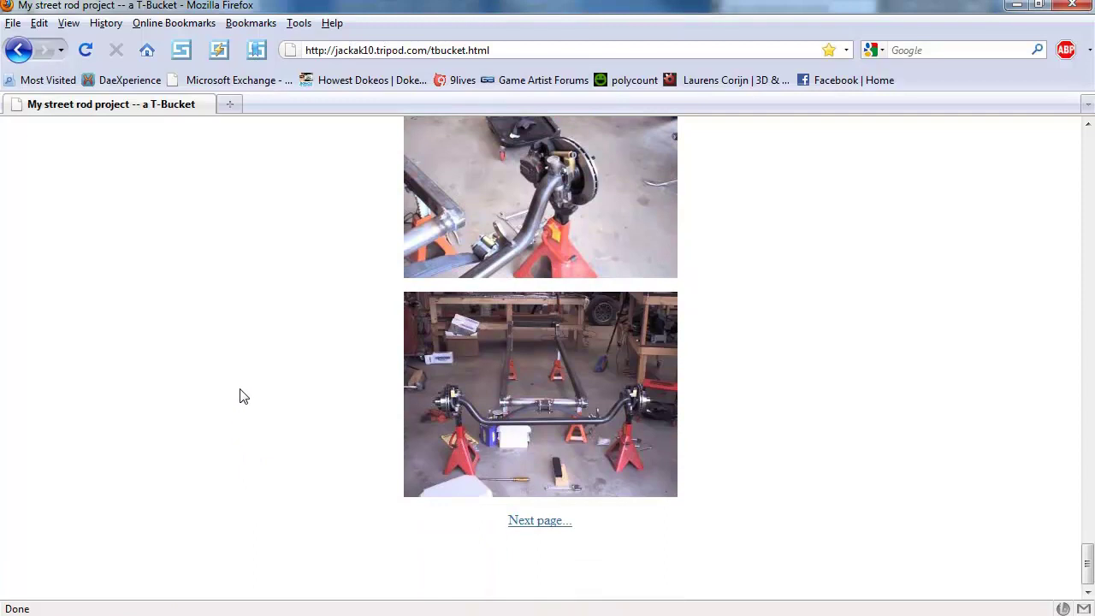
click(535, 519)
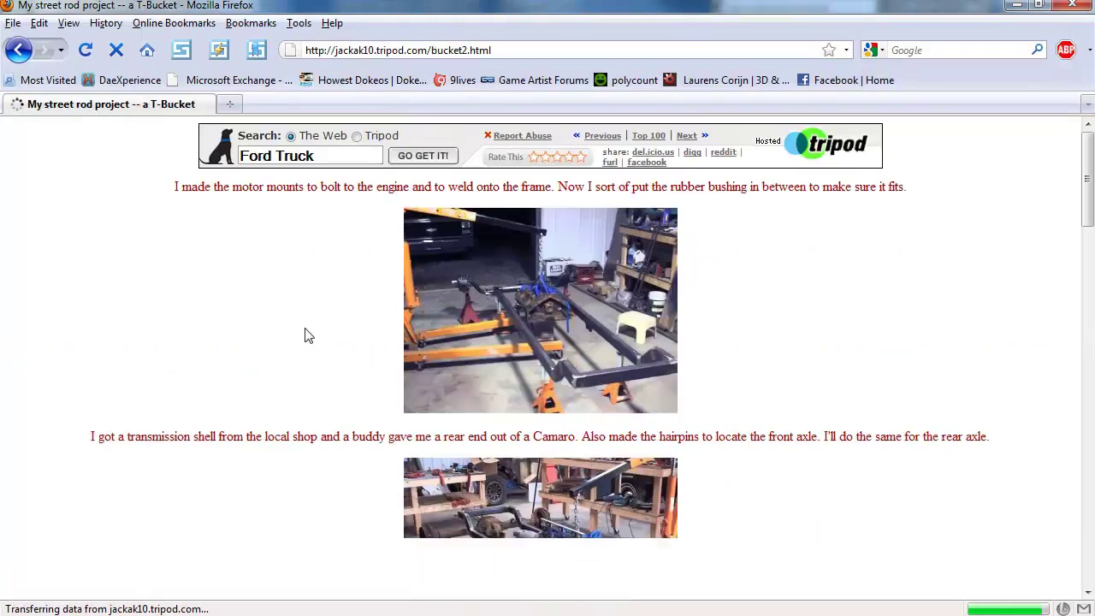
Examine the chassis photos on the T-bucket project page and the car pictures in Windows Photo Viewer.
middle_click(269, 312)
middle_drag(269, 299, 263, 412)
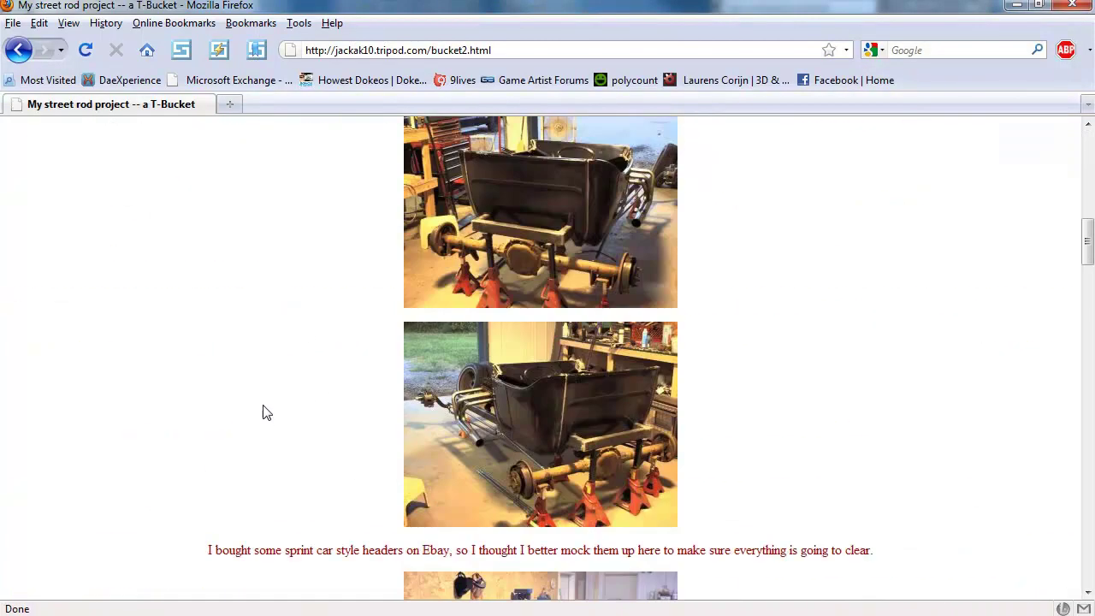
middle_drag(267, 320, 265, 434)
middle_click(267, 392)
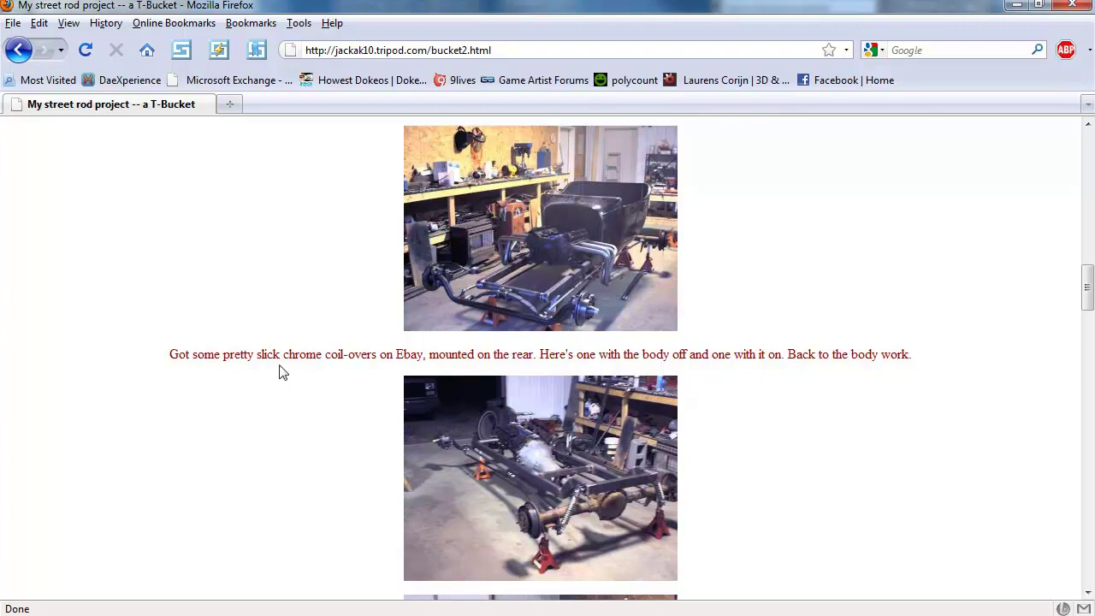
scroll(283, 368, down, 10)
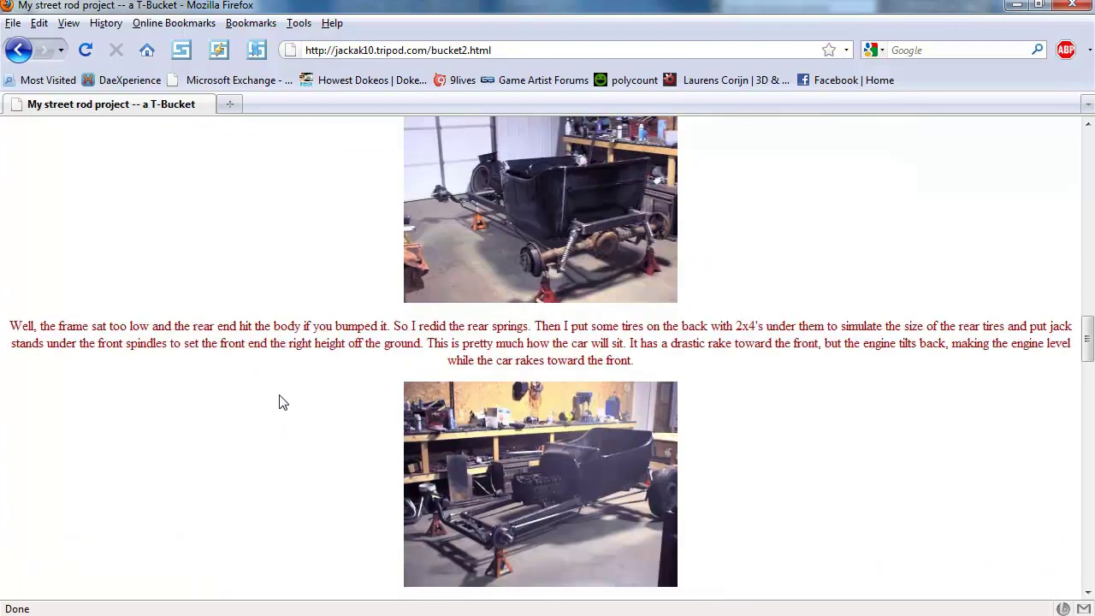
middle_drag(279, 362, 281, 431)
mouse_move(280, 431)
middle_down()
mouse_move(304, 251)
mouse_move(289, 307)
middle_up()
key(alt+Left)
key(alt+Tab)
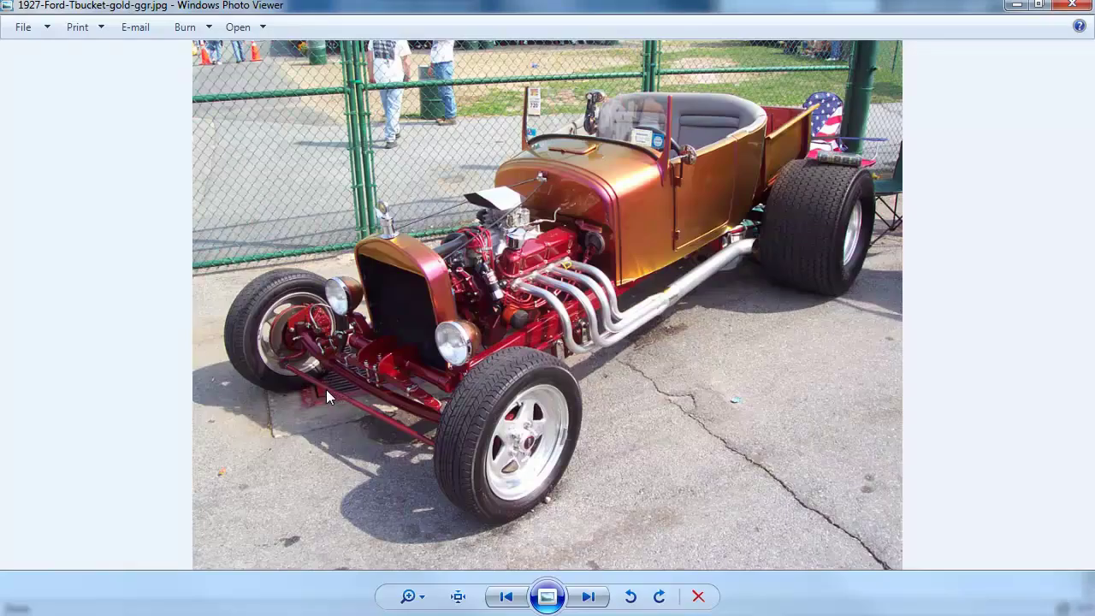
key(Right)
key(Right)
key(Right)
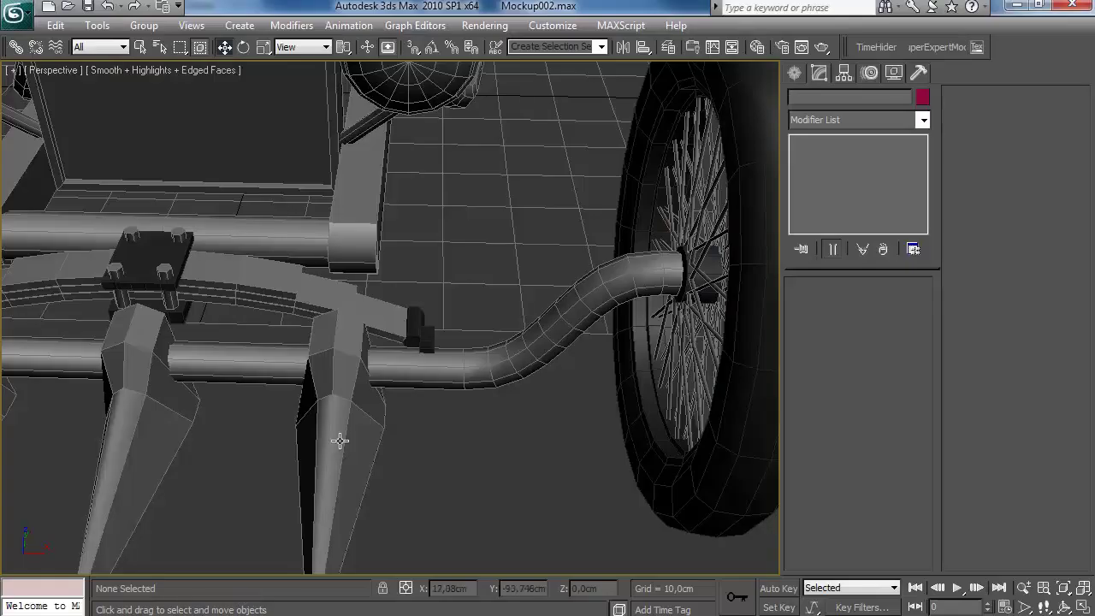
In 3ds Max's Front view, draw a small six-sided cylinder without AutoGrid near the leaf spring's end, at about X 25,8 and Z 15,4 cm.
alt+middle_drag(340, 443, 377, 323)
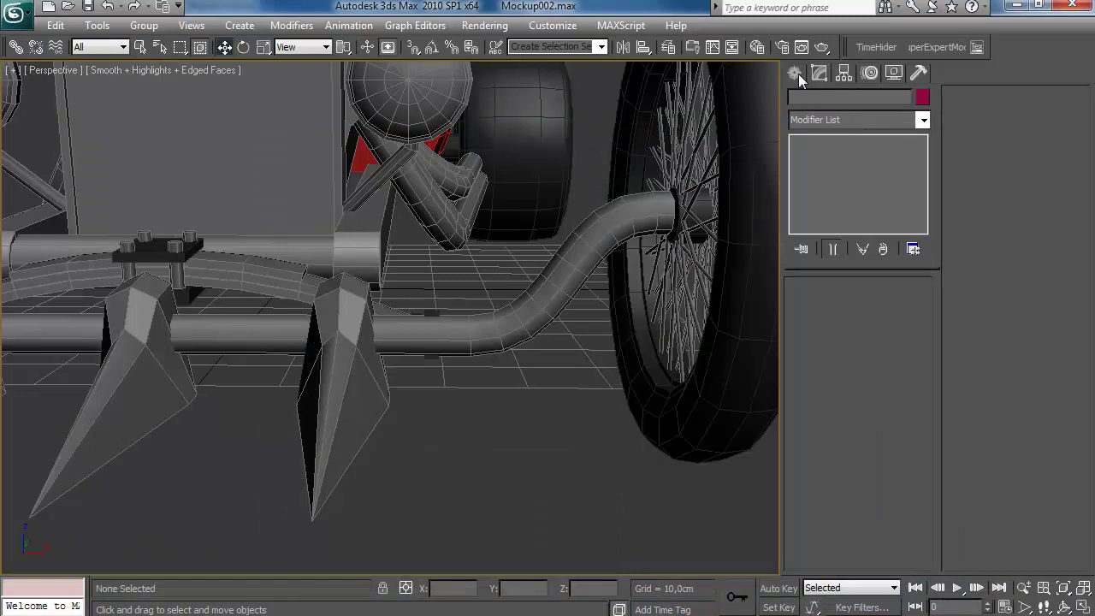
click(795, 74)
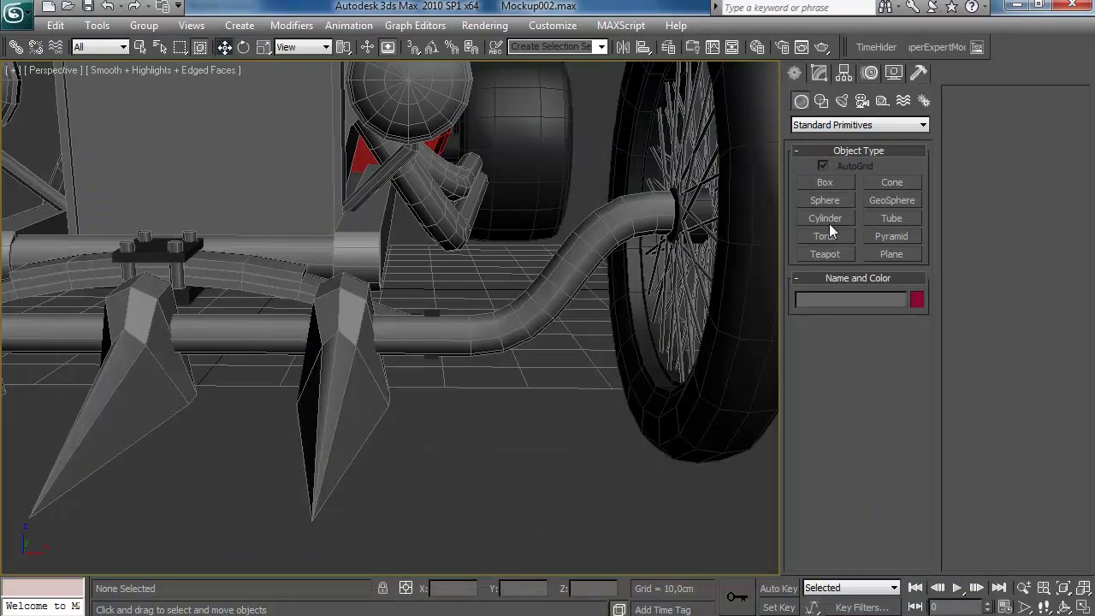
click(831, 222)
key(alt+w)
middle_click(146, 439)
middle_click(137, 275)
middle_click(139, 178)
key(alt+w)
middle_drag(187, 175, 196, 240)
scroll(342, 278, down, 2)
middle_drag(352, 286, 355, 311)
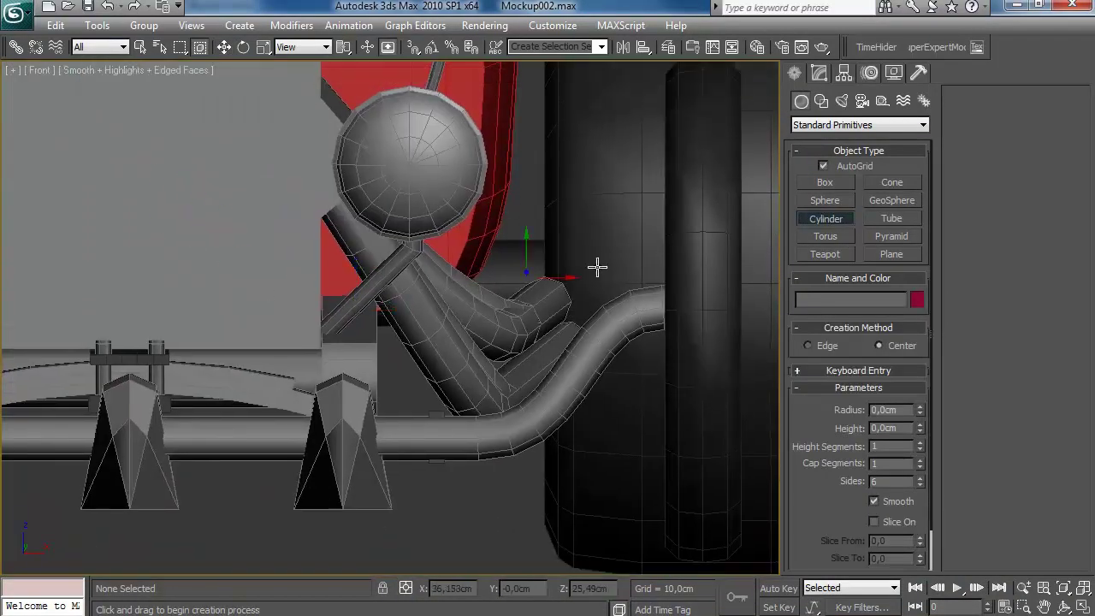
click(840, 165)
drag(412, 387, 422, 387)
right_click(422, 369)
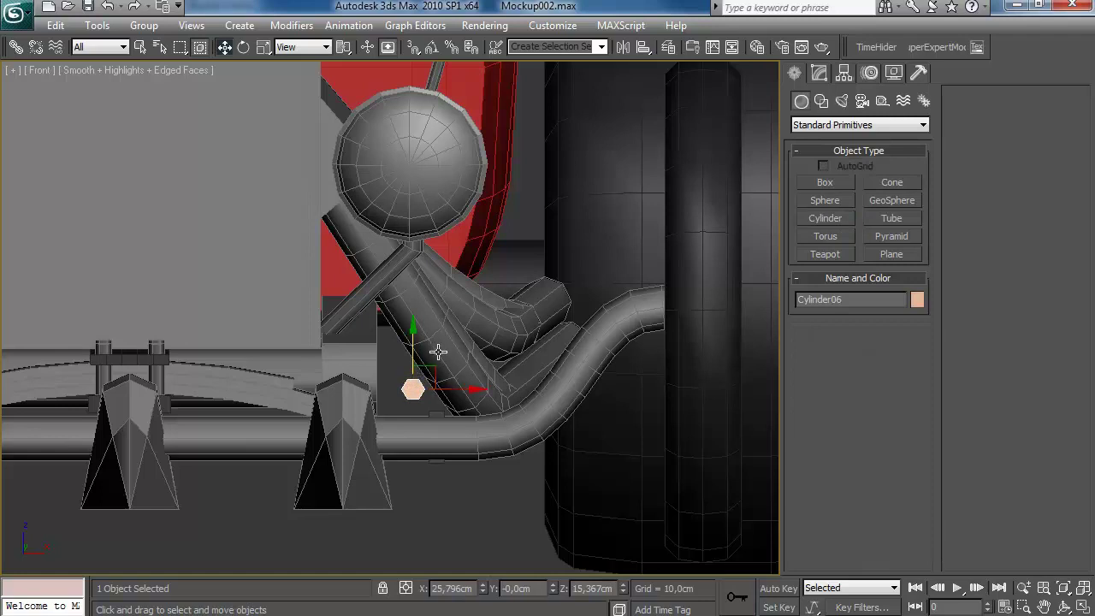
Copy the small cylinder straight up as the shock absorber's upper end and hide everything except the two cylinders.
shift+drag(413, 349, 413, 233)
click(550, 388)
ctrl+click(413, 389)
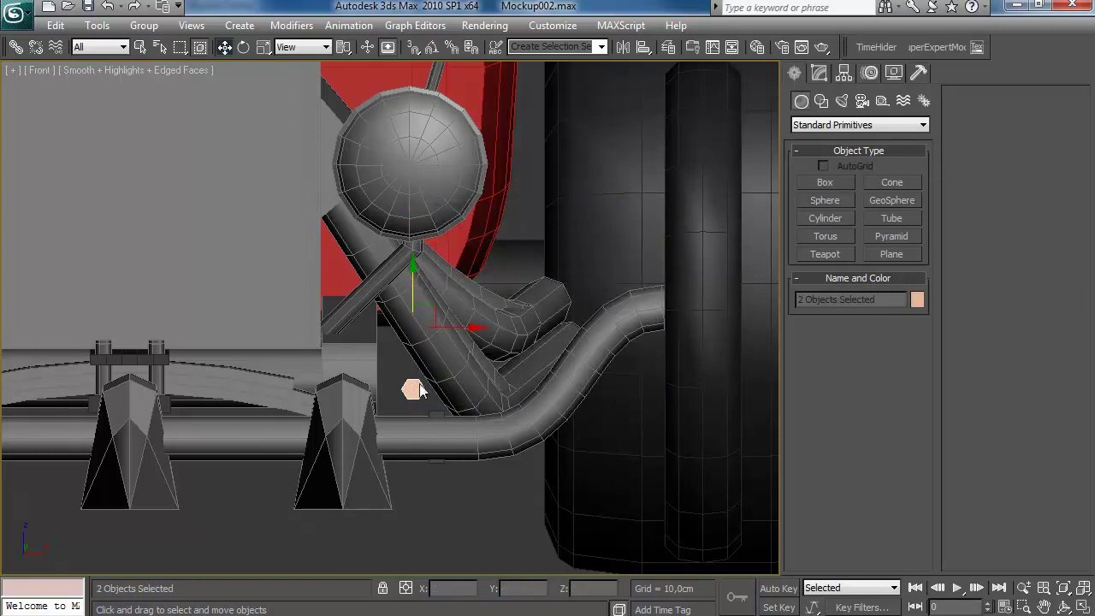
right_click(411, 383)
click(477, 312)
click(652, 256)
Draw a thin cylinder at the upper end cylinder, about 0,44 cm in radius and 9,7 cm high.
click(825, 219)
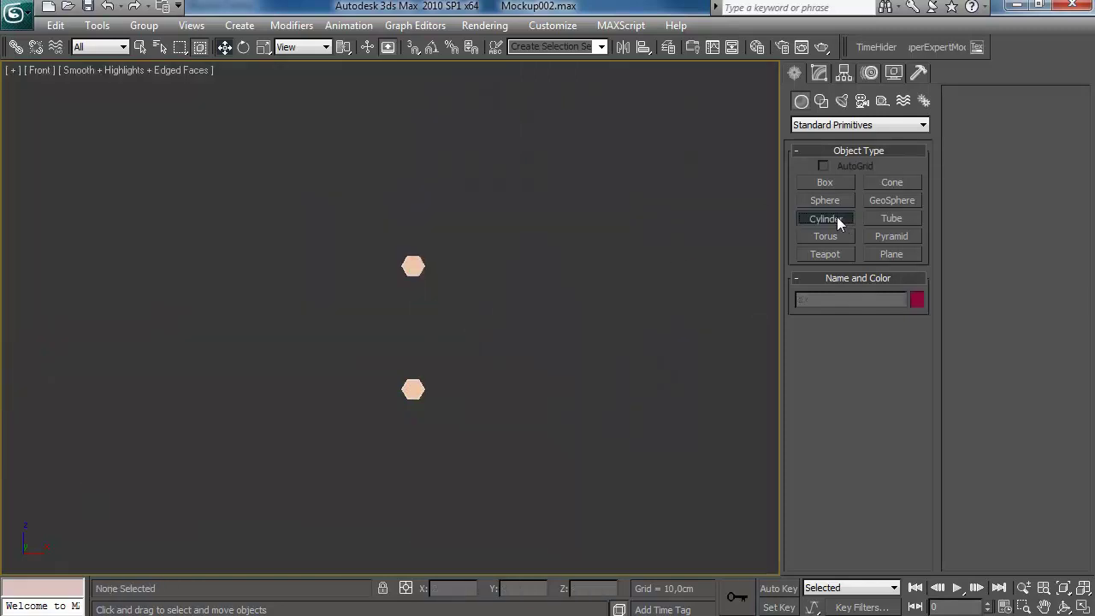
drag(412, 275, 414, 270)
click(426, 264)
right_click(446, 181)
Rotate the thin cylinder upright and position it so that it spans the gap between the two end cylinders.
key(e)
drag(410, 254, 470, 242)
right_click(470, 242)
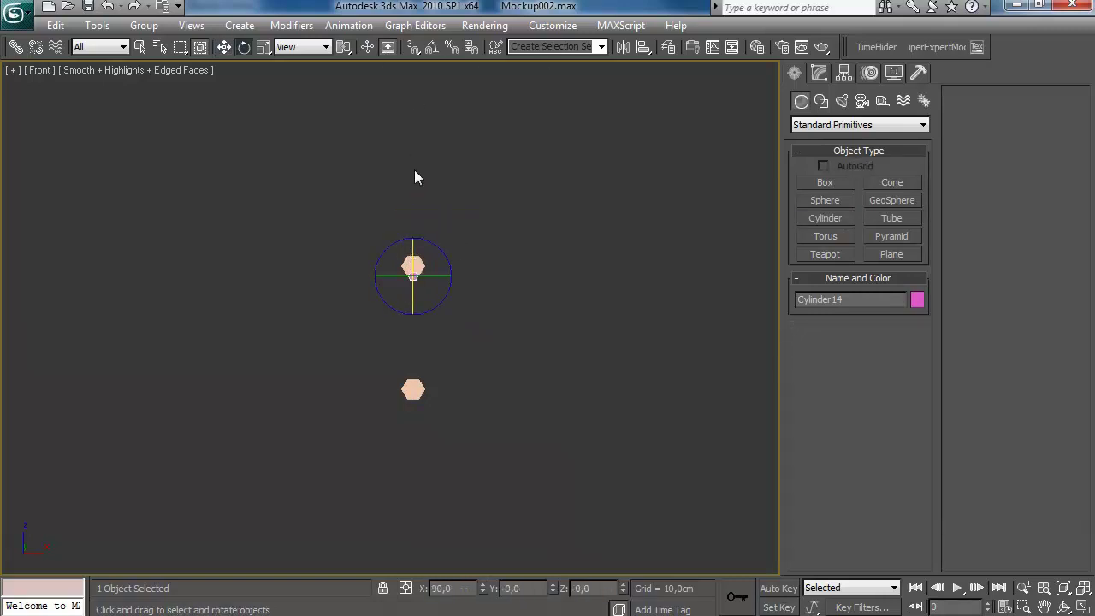
drag(412, 253, 420, 333)
key(w)
drag(413, 238, 413, 278)
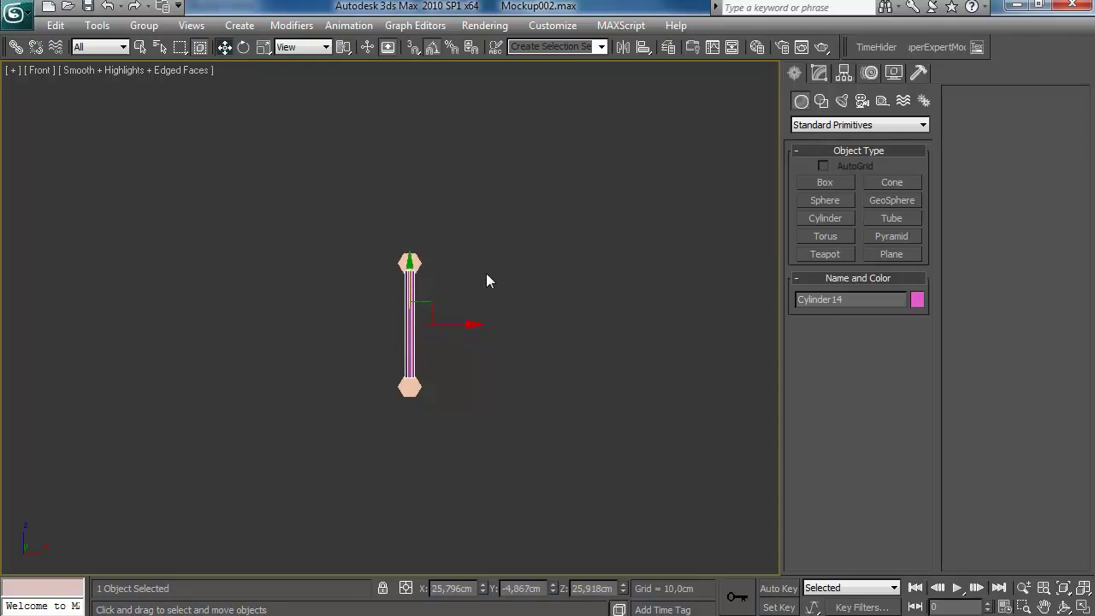
Move the thin rod in depth to about Y -0,56 cm so that it lines up with the end cylinders.
key(alt+w)
right_click(633, 392)
key(alt+w)
alt+middle_drag(499, 263, 356, 450)
scroll(356, 450, up, 5)
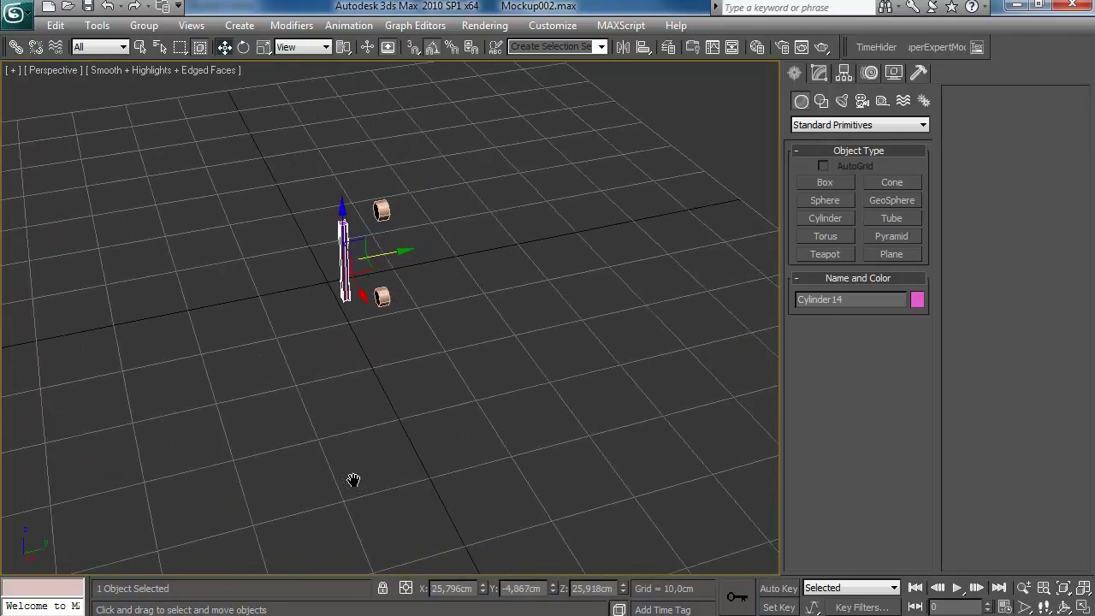
drag(379, 242, 442, 244)
alt+middle_drag(443, 244, 599, 343)
Reduce the thin rod to 4 sides.
click(819, 73)
click(919, 383)
click(918, 383)
alt+middle_drag(513, 330, 359, 211)
mouse_move(581, 175)
alt+middle_down()
mouse_move(555, 260)
mouse_move(547, 251)
alt+middle_up()
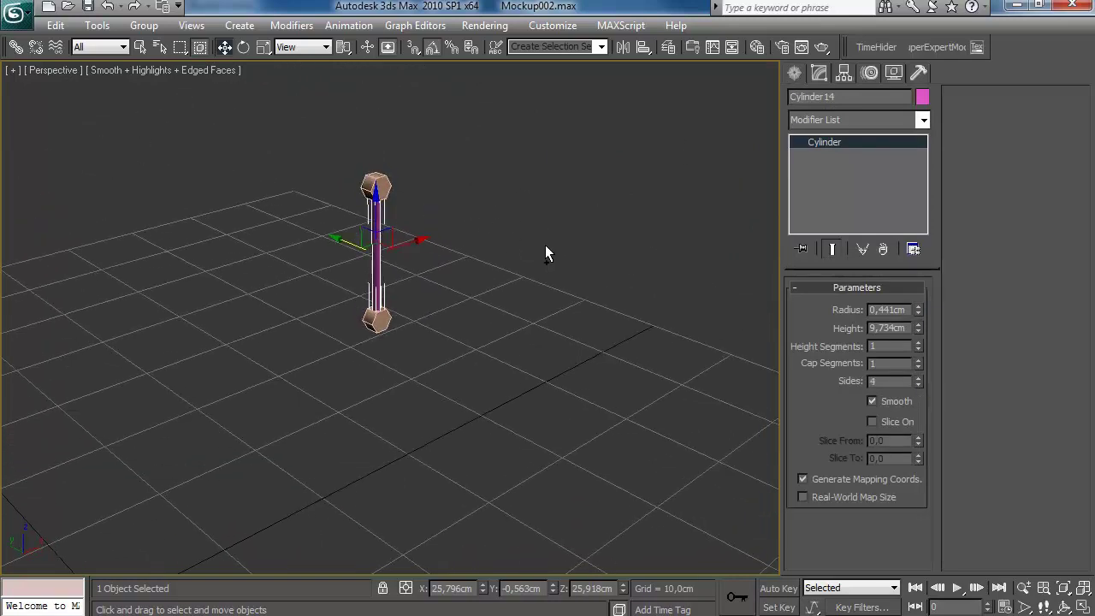
Clone the rod, shorten the copy to about 7,2 cm and lower it to about Z 24 cm.
key(ctrl+v)
drag(919, 334, 918, 340)
drag(370, 192, 377, 209)
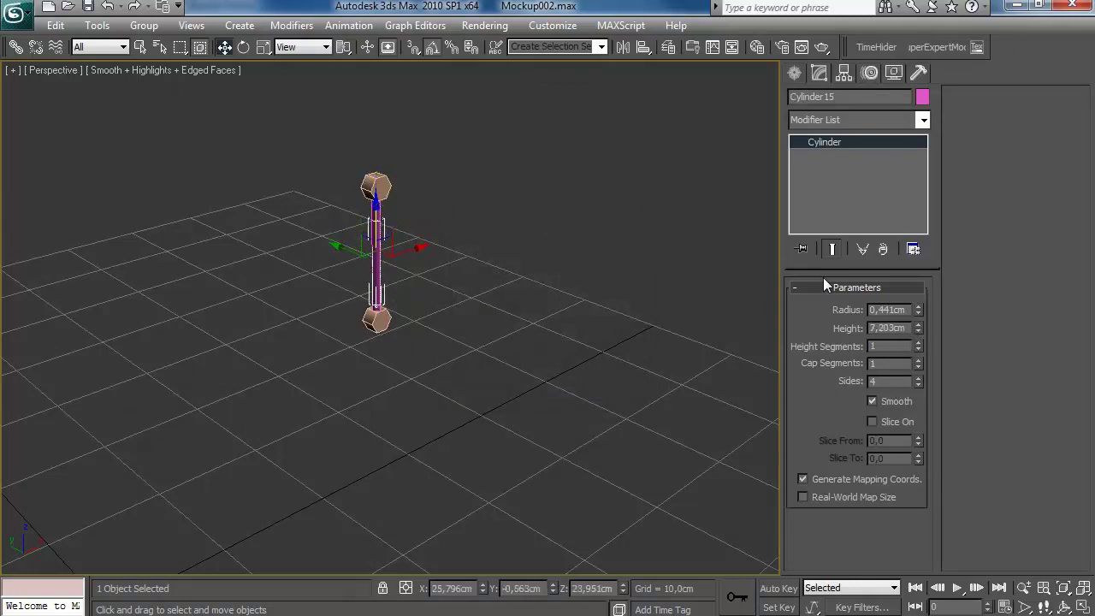
Widen the copied cylinder to a radius of about 1,03 cm and give it 6 sides to form the shock's body.
drag(918, 309, 931, 254)
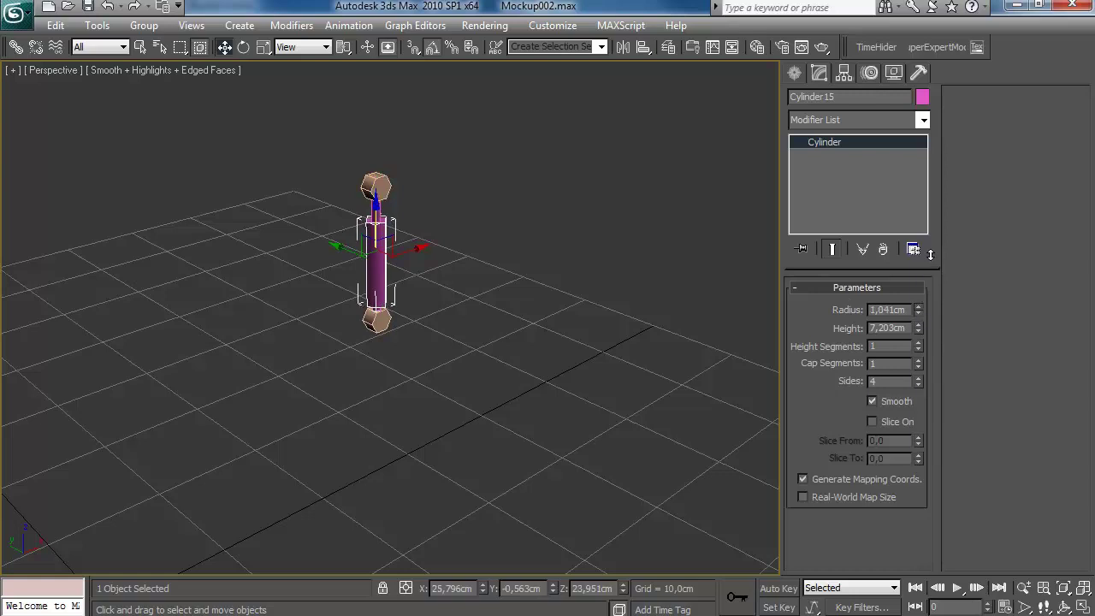
click(918, 377)
click(918, 376)
alt+middle_drag(545, 340, 382, 180)
click(430, 207)
alt+middle_drag(430, 207, 501, 151)
click(388, 315)
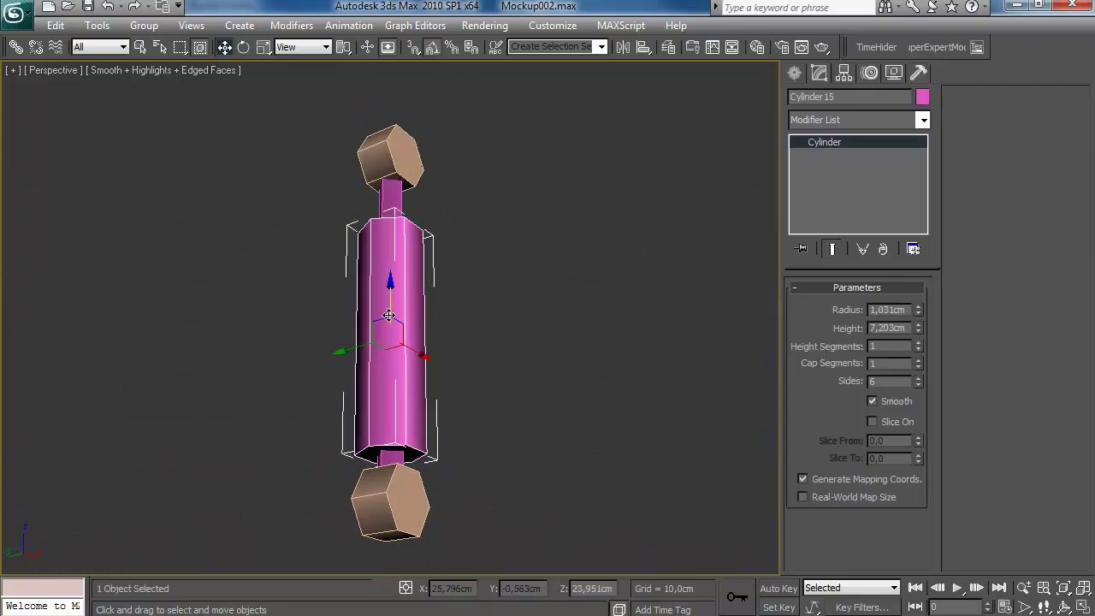
Fine-tune the body's radius and lower the body until it meets the lower end cylinder.
drag(918, 311, 917, 299)
alt+middle_drag(424, 365, 377, 421)
drag(392, 285, 388, 305)
Shorten the thin rod so that it ends just inside the top of the shock's body.
click(393, 205)
drag(918, 329, 898, 388)
alt+middle_drag(704, 377, 486, 339)
scroll(444, 334, down, 5)
scroll(494, 343, up, 2)
scroll(494, 351, up, 2)
Convert the thin rod to an Editable Poly.
right_click(835, 144)
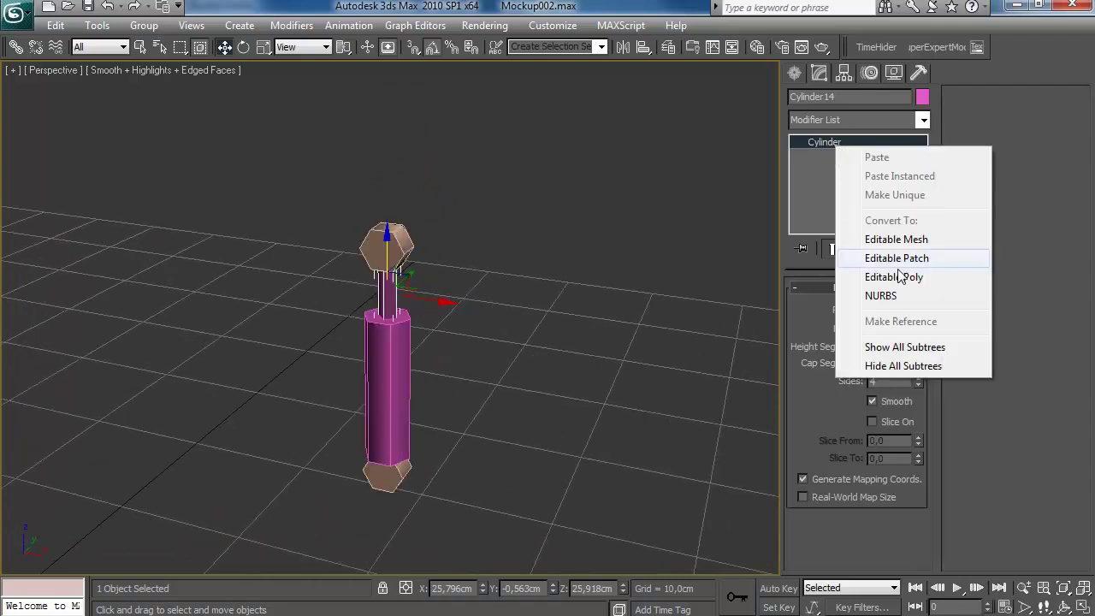
click(864, 276)
click(876, 325)
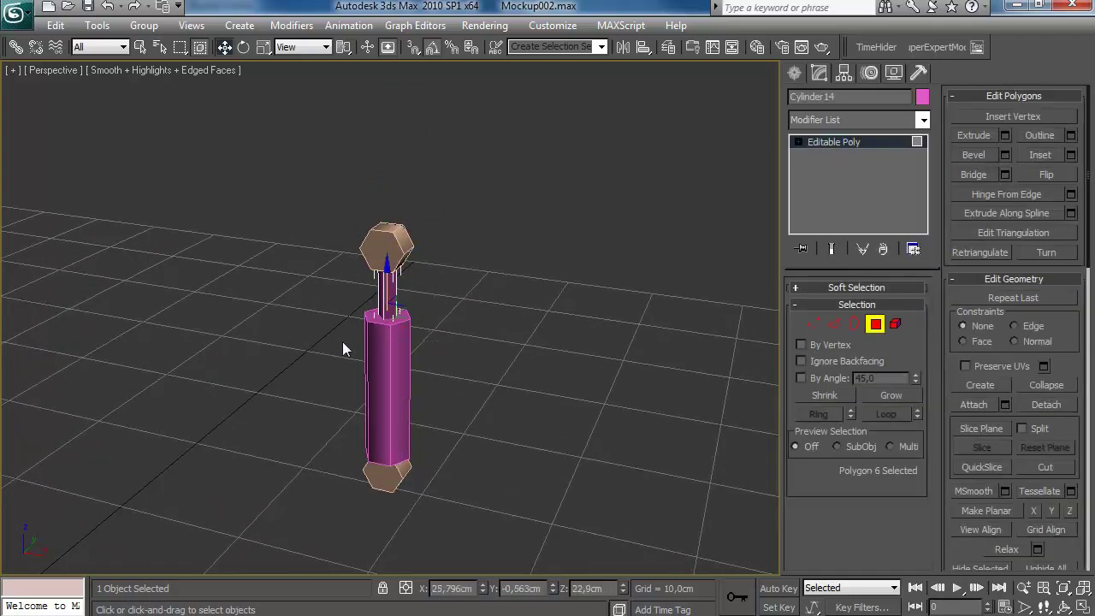
click(875, 325)
key(4)
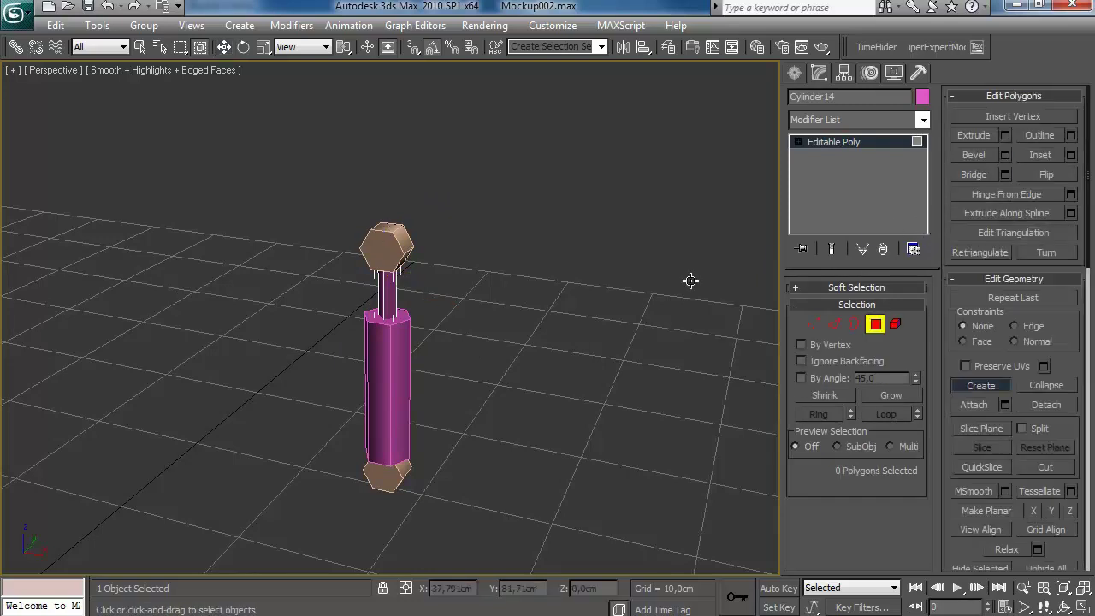
Attach the body and both end cylinders to the rod and set the combined shock's object colour to dark grey.
click(874, 323)
click(403, 391)
click(392, 480)
click(396, 251)
key(w)
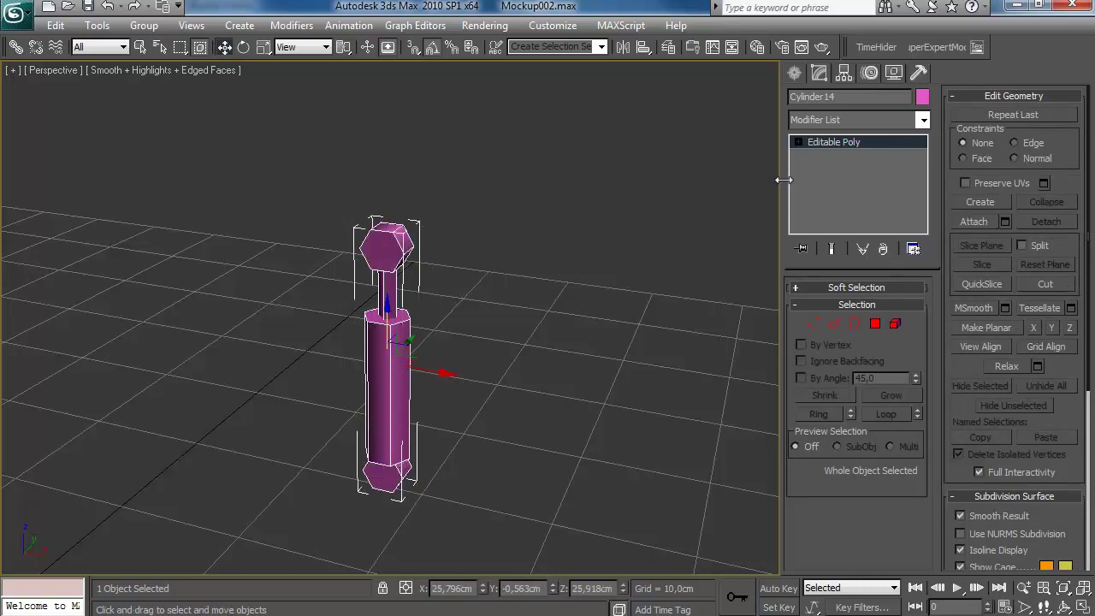
click(922, 100)
click(628, 408)
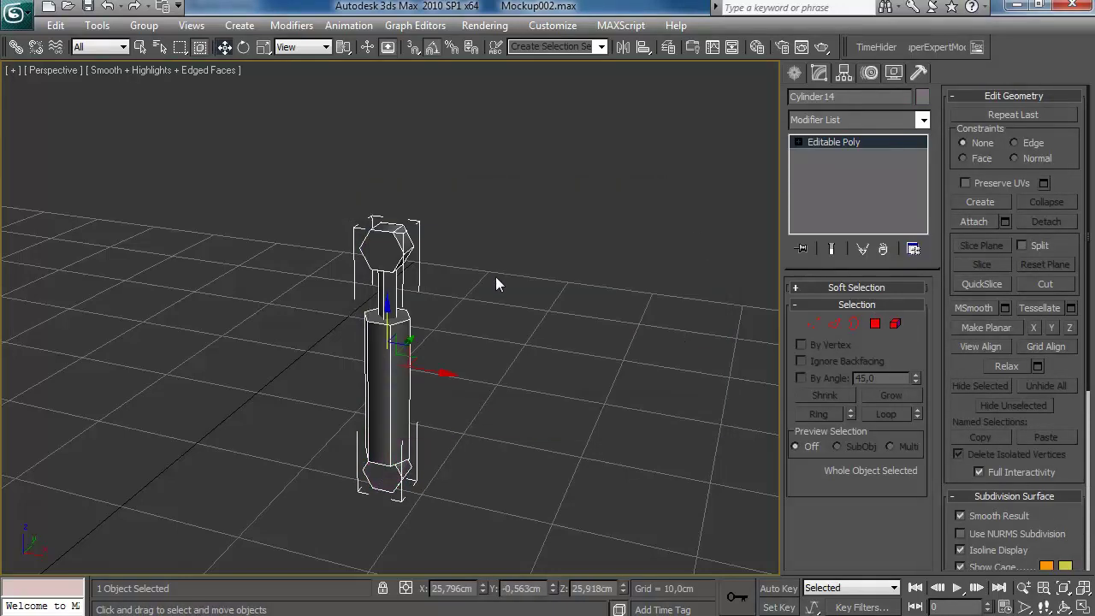
Move only the shock's pivot down to its lower end, at about Z 15,36 cm.
scroll(581, 199, down, 5)
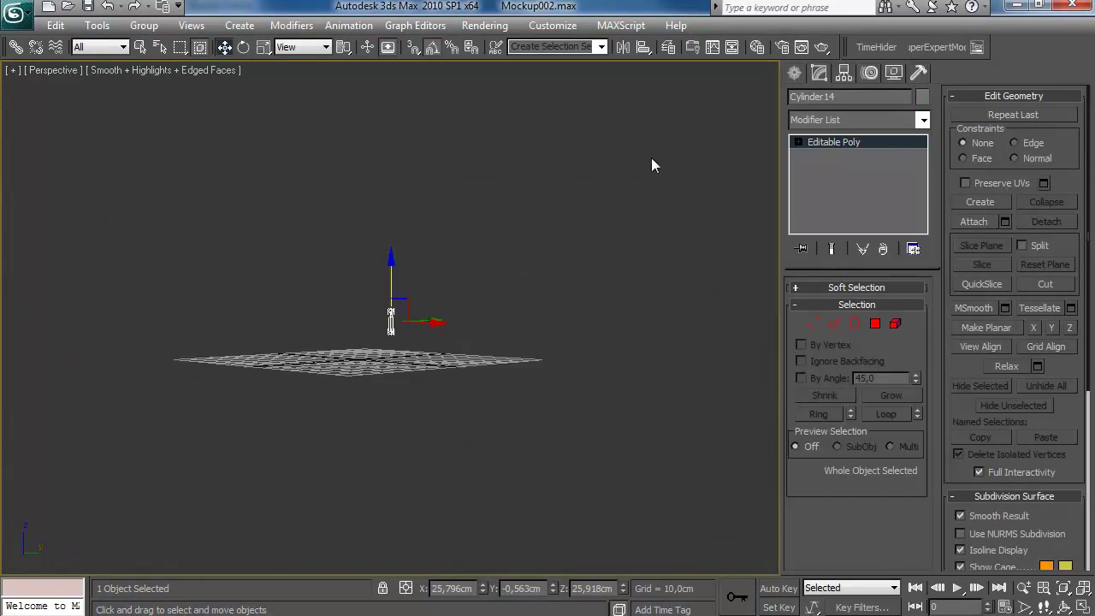
click(793, 75)
scroll(459, 304, up, 5)
scroll(462, 290, up, 5)
click(845, 74)
click(864, 181)
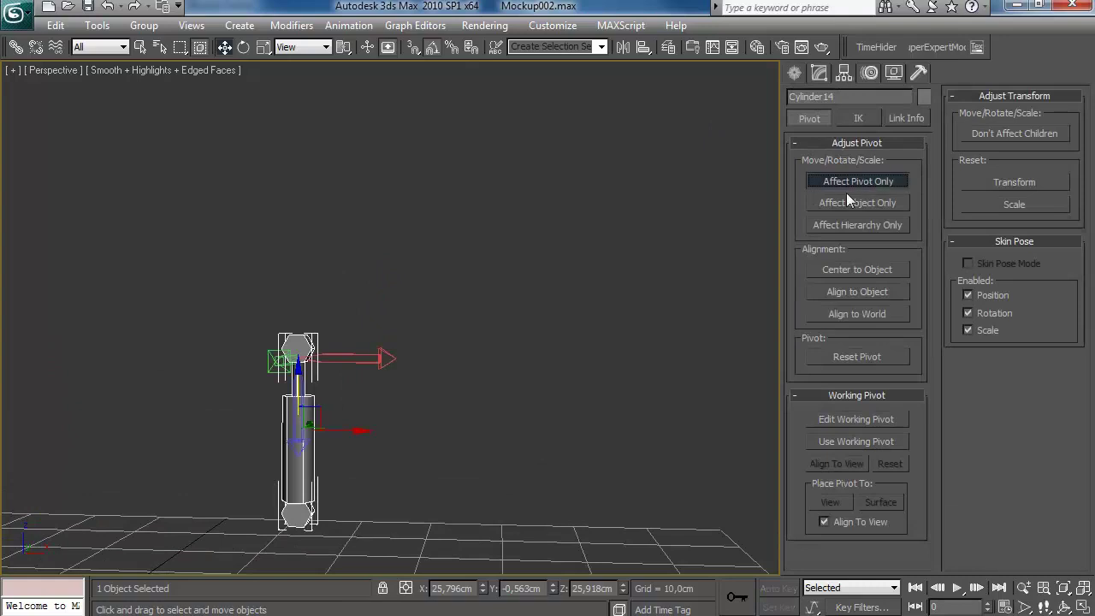
scroll(449, 291, down, 2)
key(alt+w)
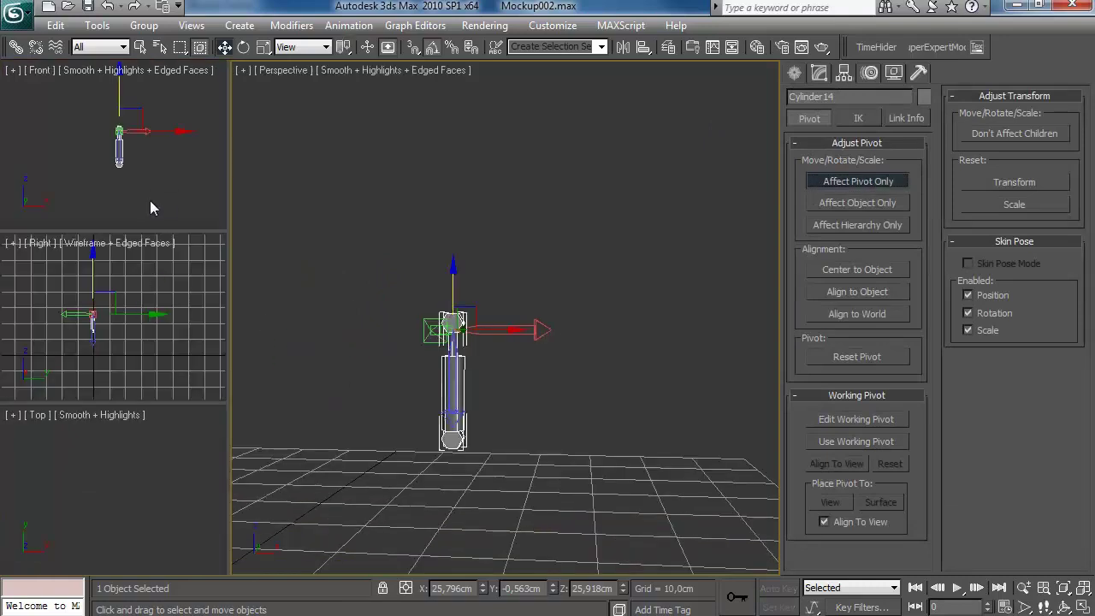
right_click(164, 159)
key(alt+w)
scroll(406, 230, up, 3)
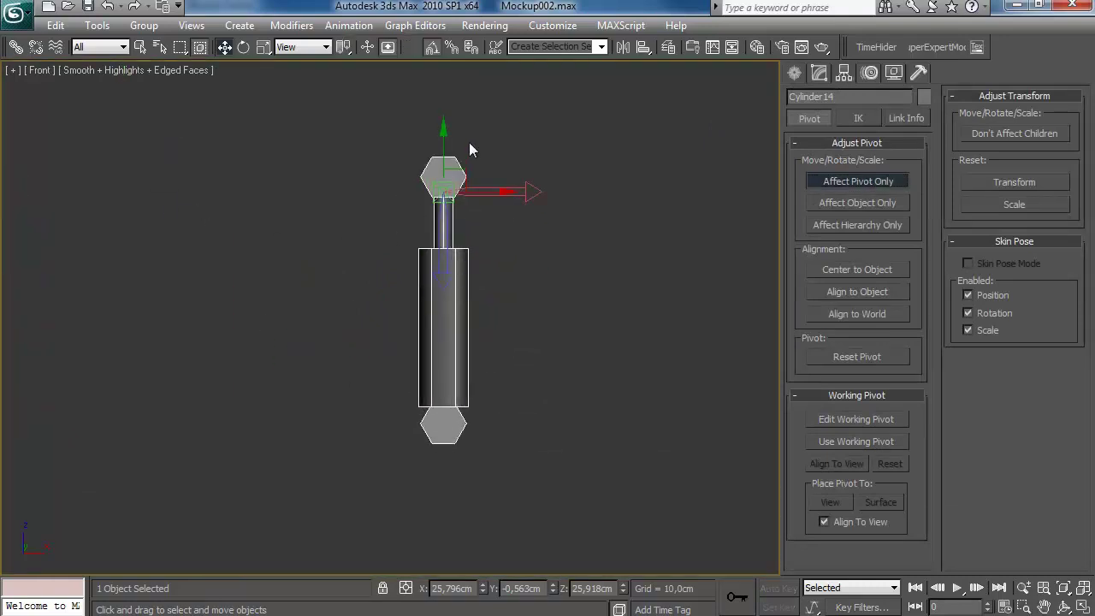
drag(449, 234, 446, 392)
Snap the pivot's height to the side vertex of the lower hexagonal end and finish the pivot adjustment.
scroll(443, 423, up, 6)
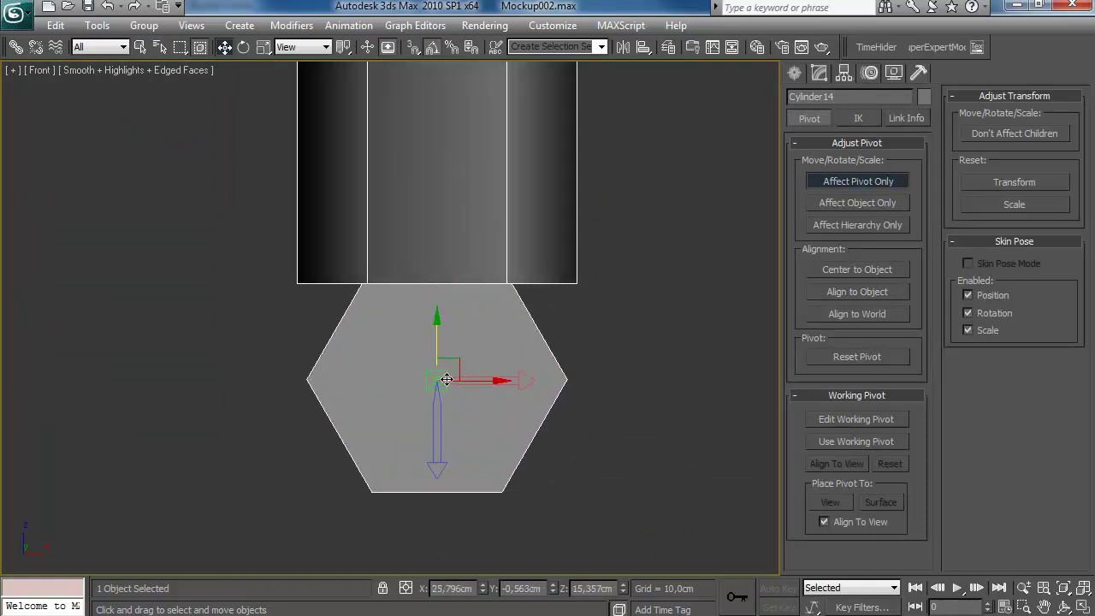
drag(439, 381, 579, 380)
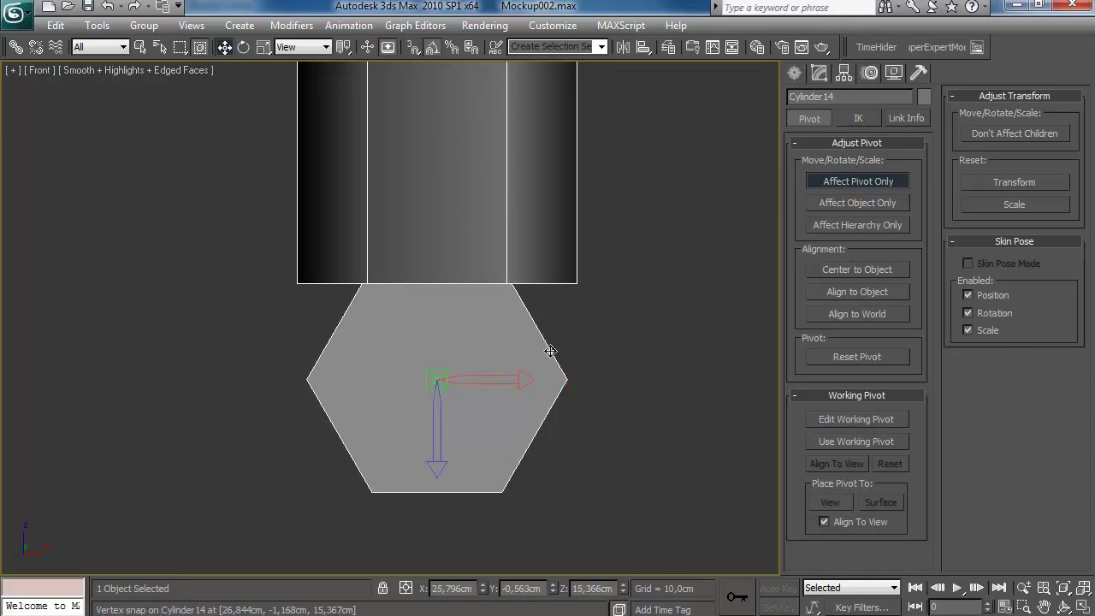
scroll(517, 331, down, 7)
click(848, 181)
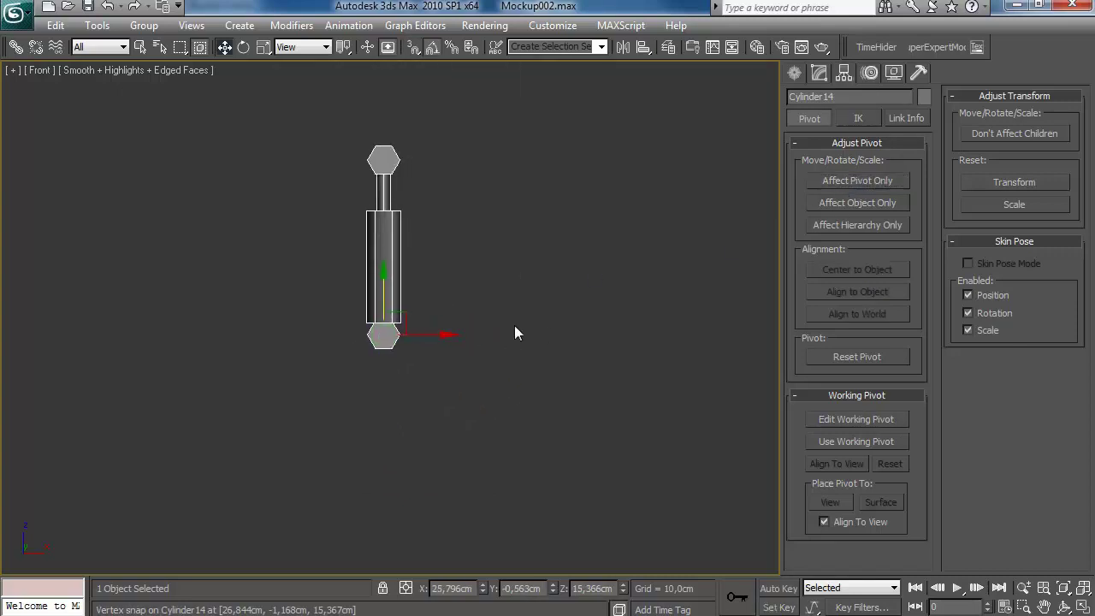
Unhide all objects and bring the shock forward to the front suspension, at about Y -82,1 cm.
key(alt+w)
right_click(531, 402)
key(alt+w)
right_click(519, 381)
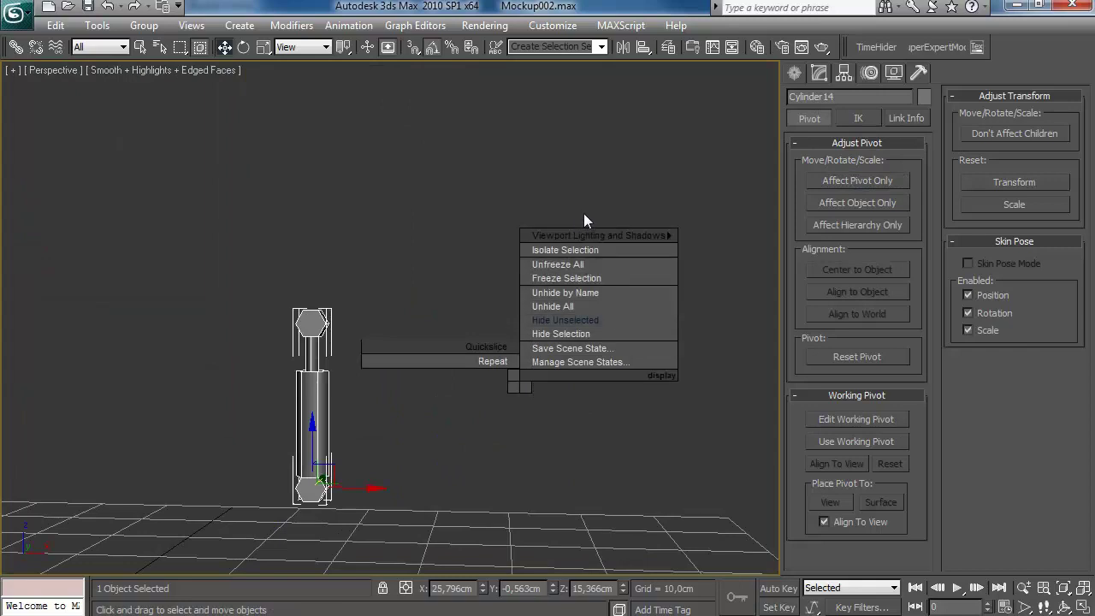
click(577, 309)
scroll(432, 324, down, 5)
alt+middle_drag(433, 321, 403, 328)
alt+middle_drag(335, 405, 496, 253)
scroll(462, 320, up, 3)
scroll(443, 317, up, 5)
middle_drag(443, 317, 728, 148)
Raise the vertices of the shock's upper end to lengthen the exposed rod.
click(820, 74)
click(812, 323)
drag(481, 224, 393, 288)
drag(417, 209, 420, 190)
alt+middle_drag(420, 189, 454, 238)
drag(375, 228, 375, 227)
Lower the vertices at the top of the shock's body to about Z 24,4 cm and leave vertex editing.
click(455, 243)
drag(454, 233, 401, 254)
drag(418, 203, 418, 225)
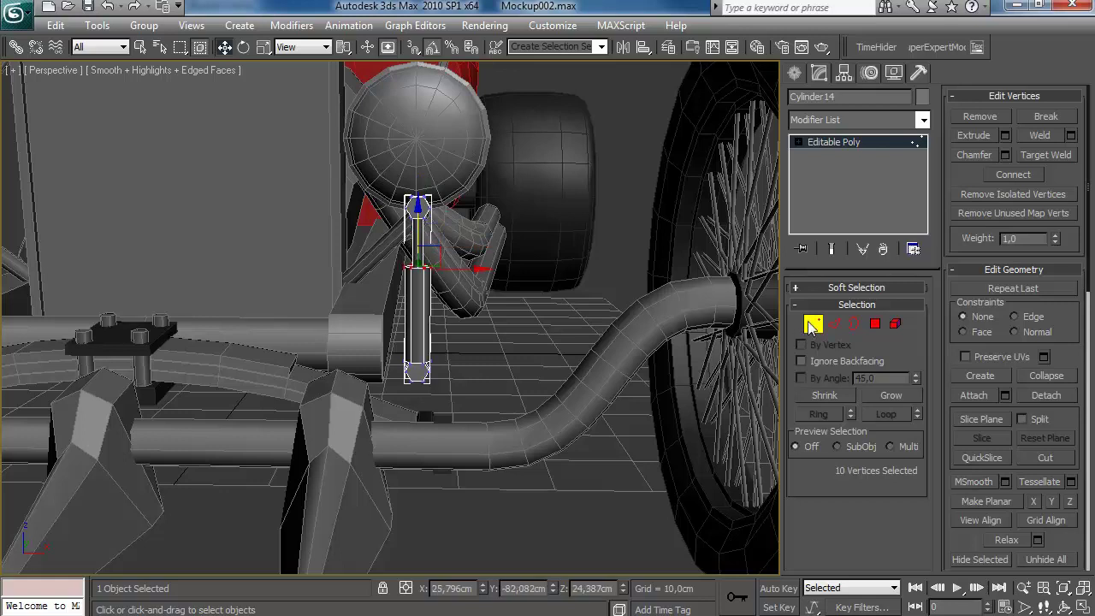
click(809, 326)
click(506, 348)
Tilt the shock 20 degrees around its lower end in the Front view so that its top leans towards the radiator.
mouse_move(436, 334)
alt+middle_down()
mouse_move(418, 383)
mouse_move(423, 343)
alt+middle_up()
click(427, 348)
key(z)
scroll(420, 366, down, 4)
key(v)
middle_drag(417, 295, 423, 289)
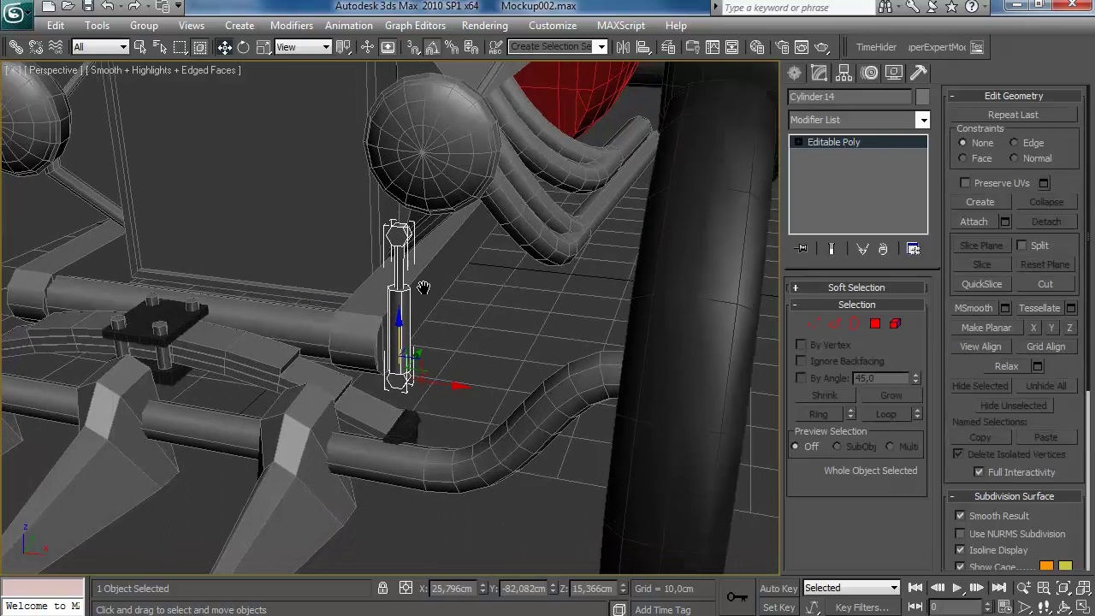
key(alt+w)
key(alt+w)
drag(400, 338, 407, 315)
key(e)
middle_drag(440, 308, 430, 304)
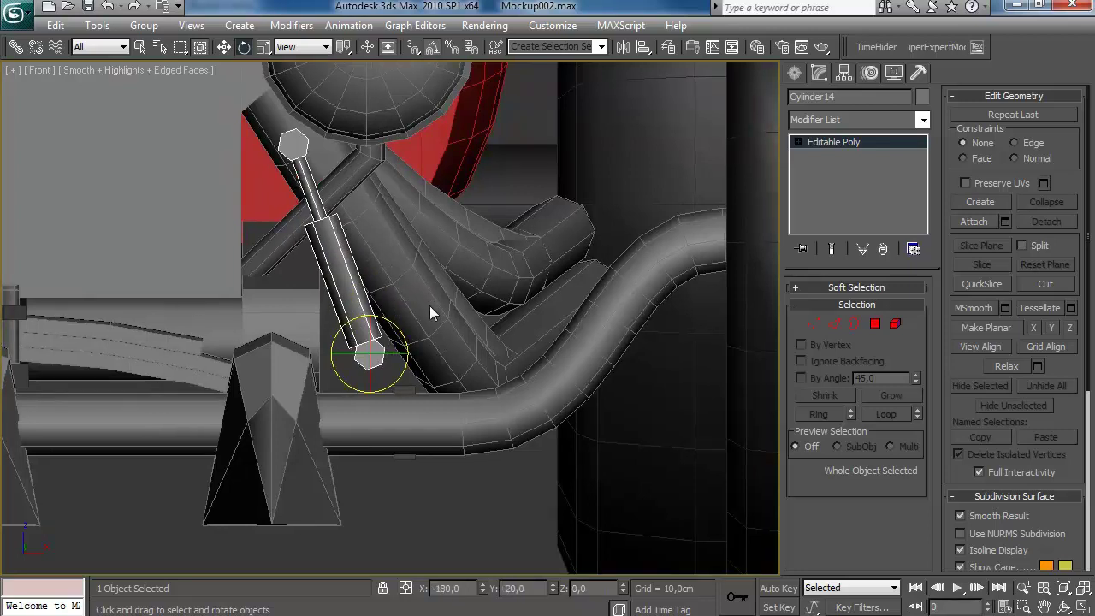
Inspect the tilted shock's position against the leaf spring, axle and frame in the Perspective view.
key(alt+w)
middle_drag(560, 411, 573, 418)
key(alt+w)
click(537, 334)
alt+middle_drag(537, 334, 479, 403)
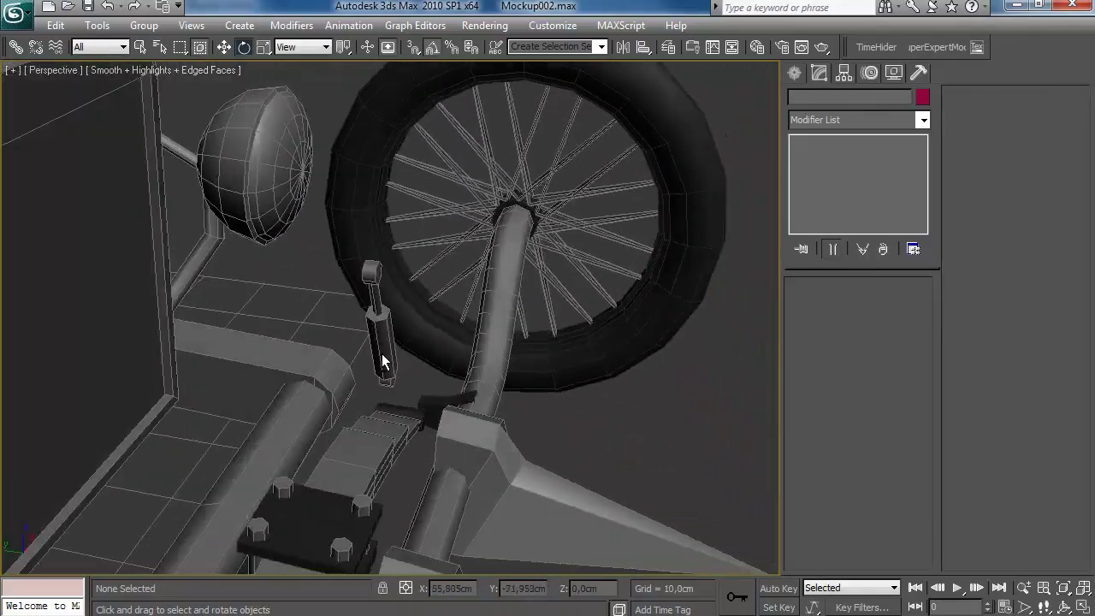
Browse the hot rod reference photos in Windows Photo Viewer, examining how the front shocks are mounted, and return to 3ds Max.
alt+middle_drag(382, 361, 323, 510)
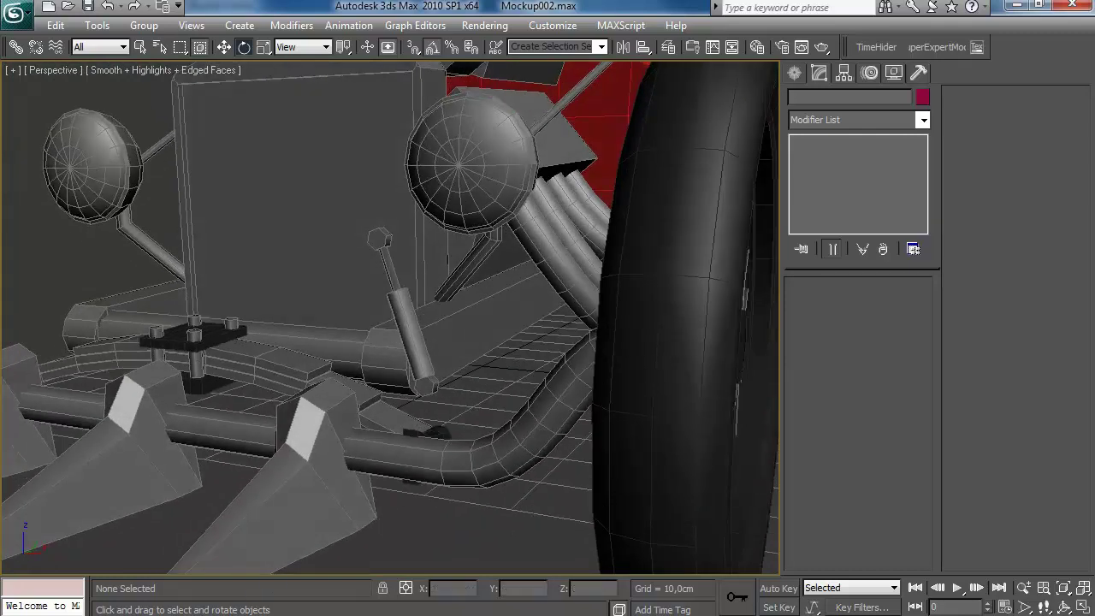
click(368, 543)
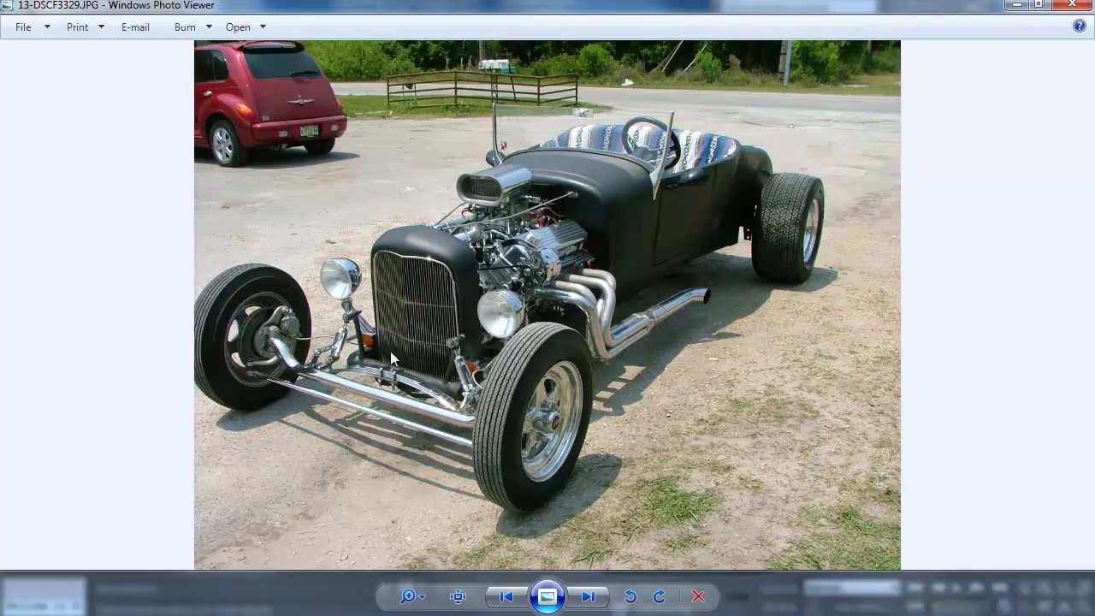
key(Right)
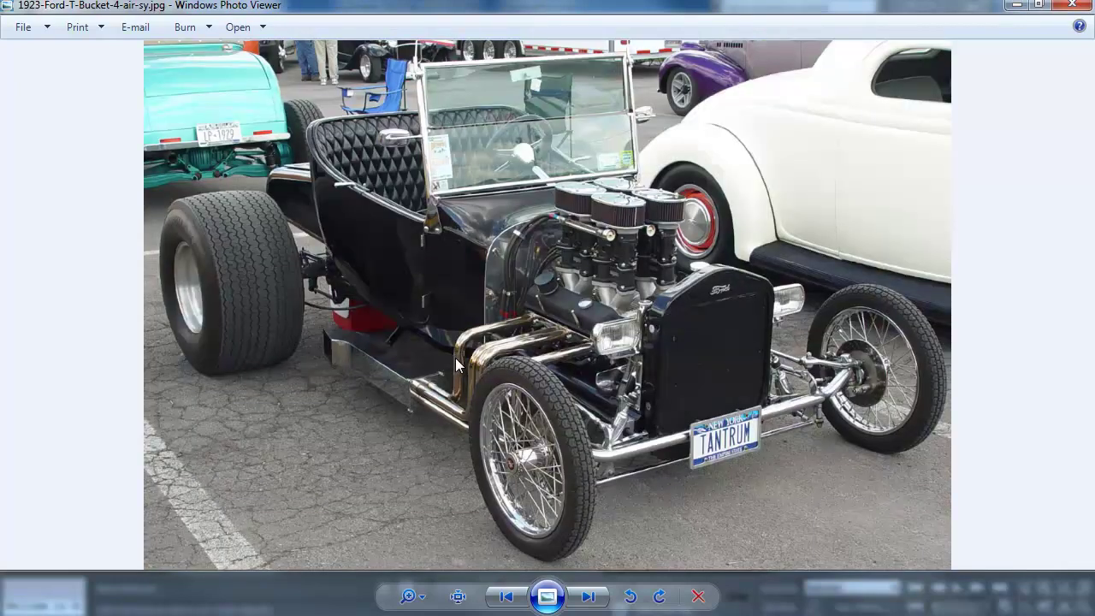
key(Right)
key(Right)
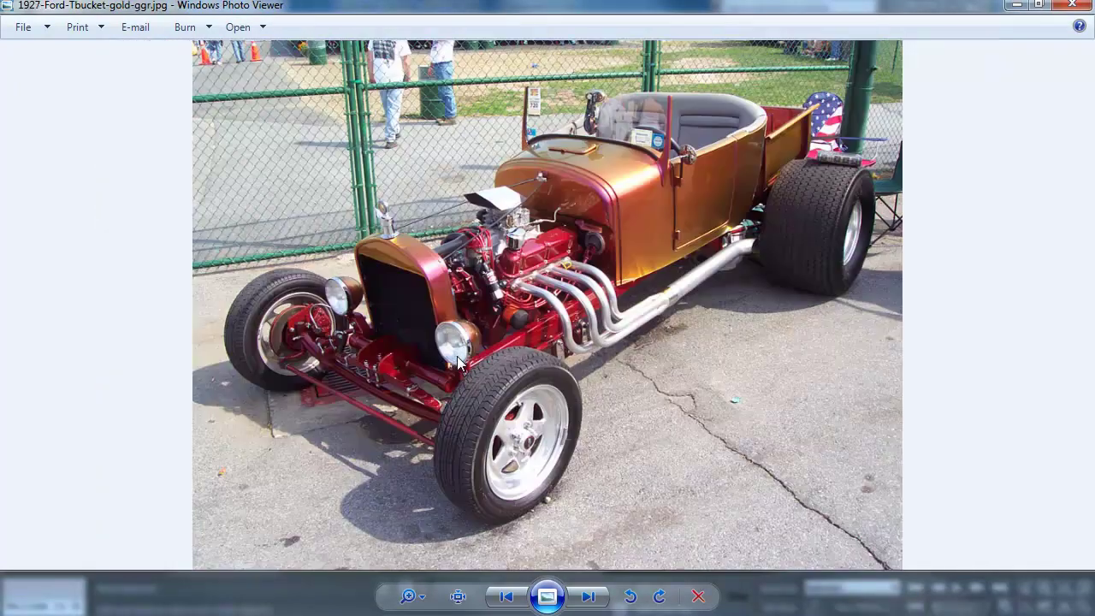
key(Right)
key(Right)
key(Right)
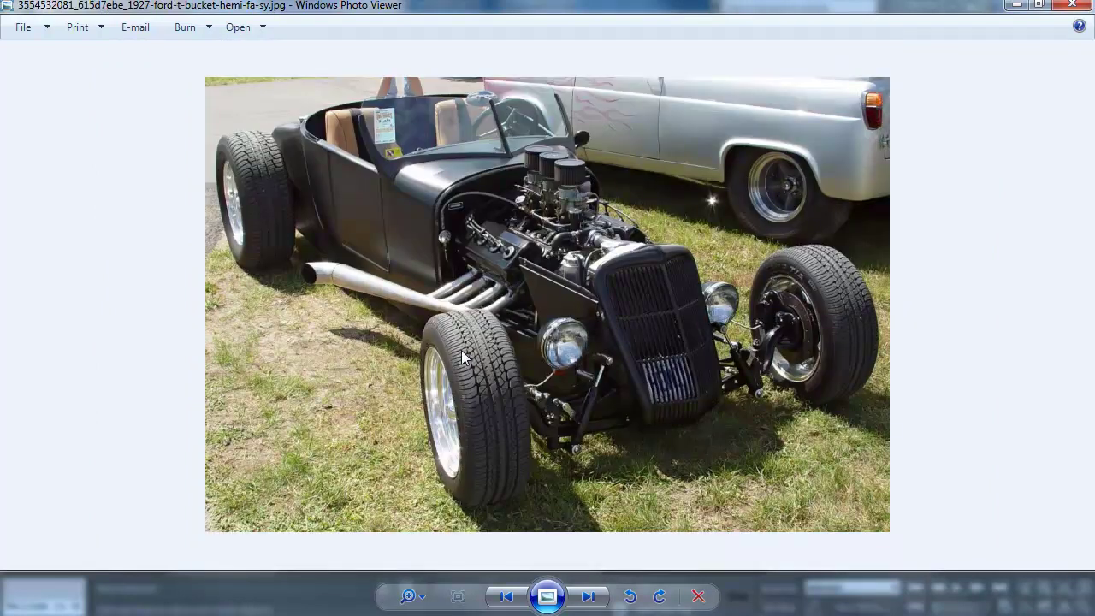
key(Right)
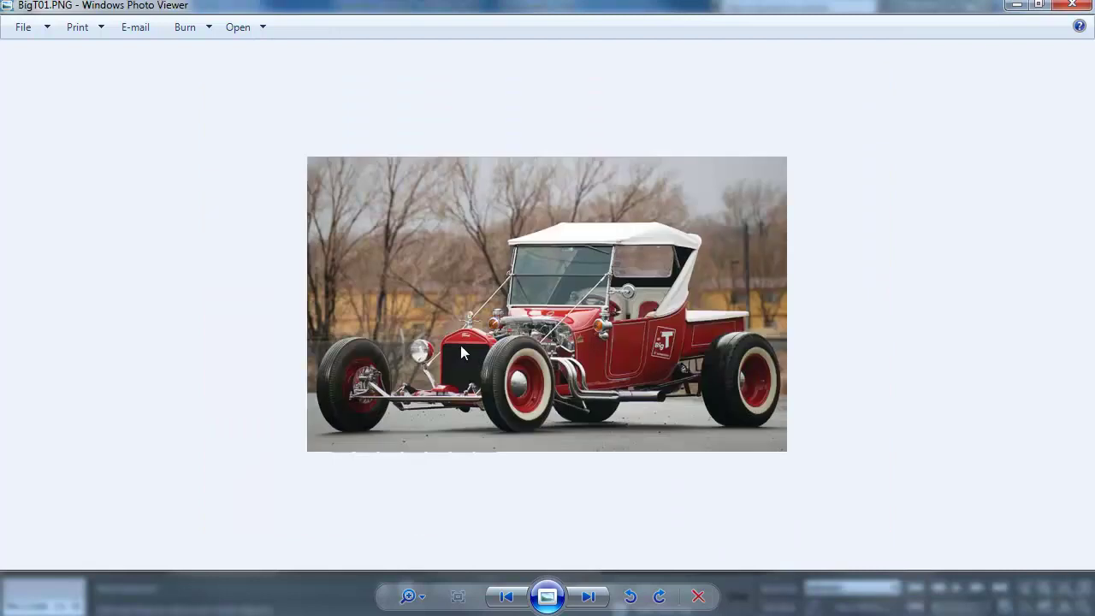
key(Right)
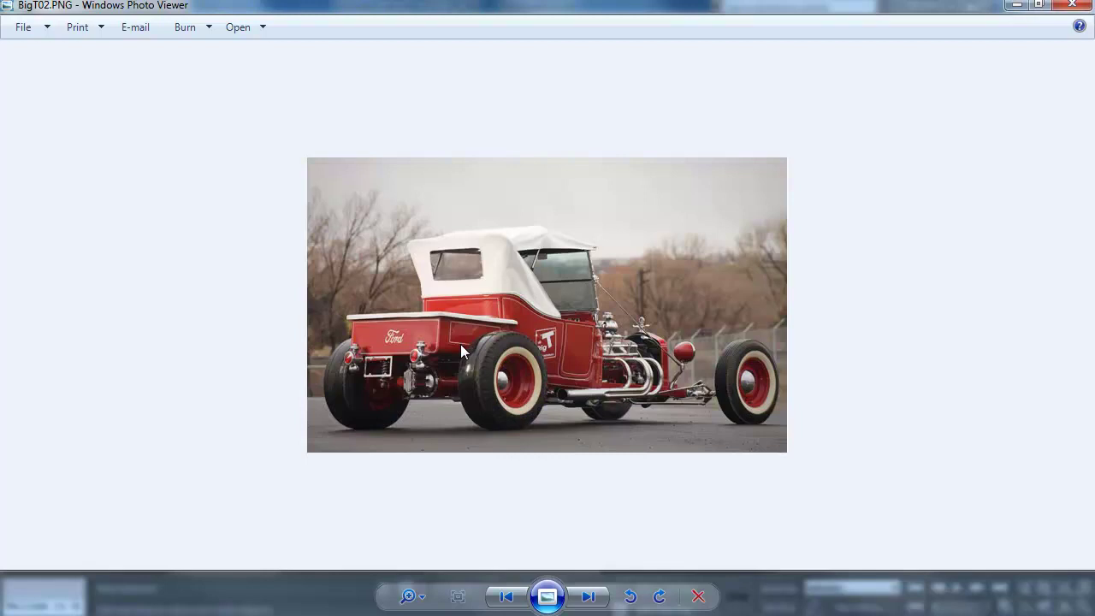
key(Right)
key(Right)
key(Right)
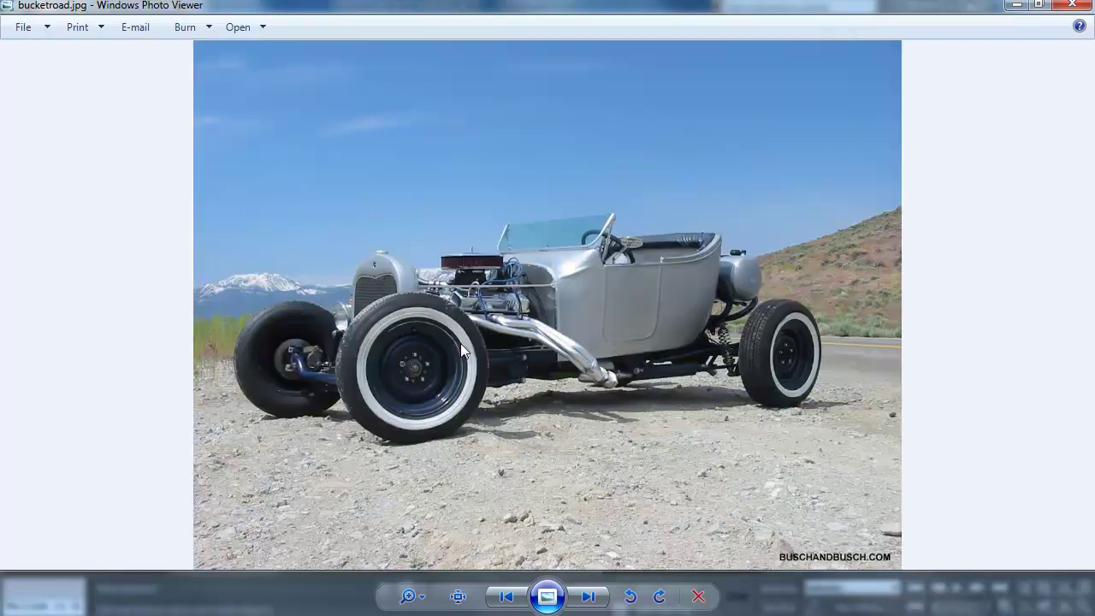
key(Right)
key(Right)
key(Right)
key(Right)
key(Right)
key(Right)
key(Left)
key(Right)
key(Right)
key(Right)
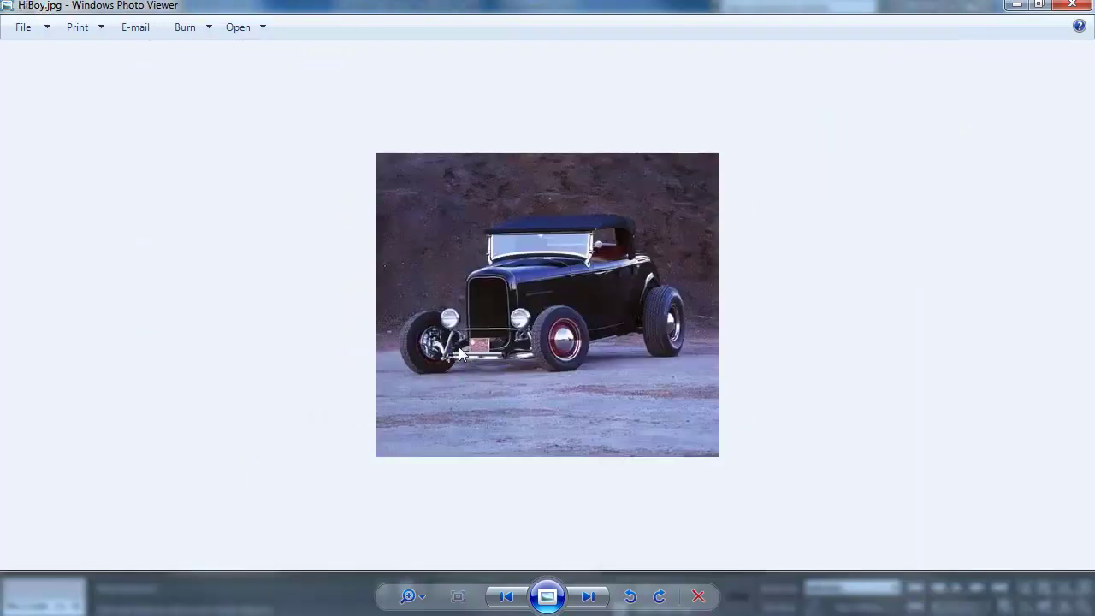
key(Right)
key(Right)
key(Right)
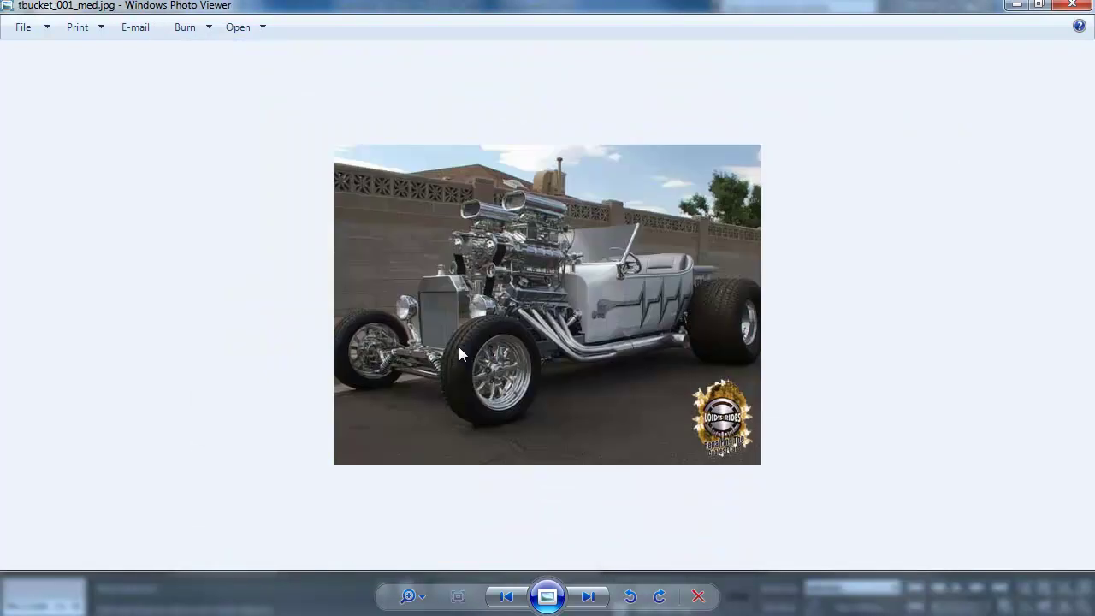
key(Right)
key(Right)
key(Right)
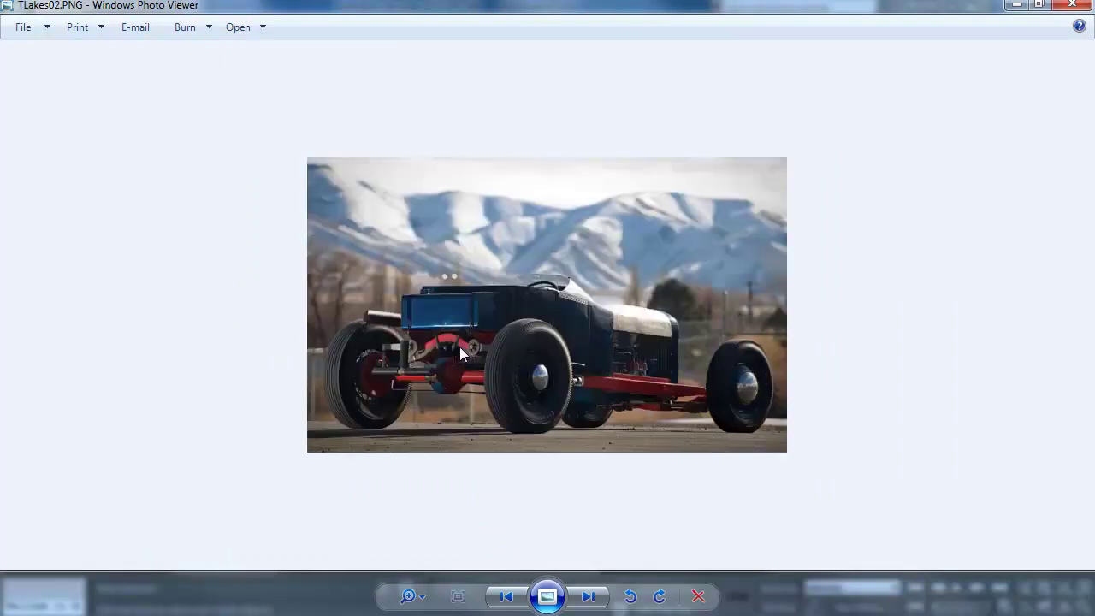
key(Right)
key(Right)
key(Right)
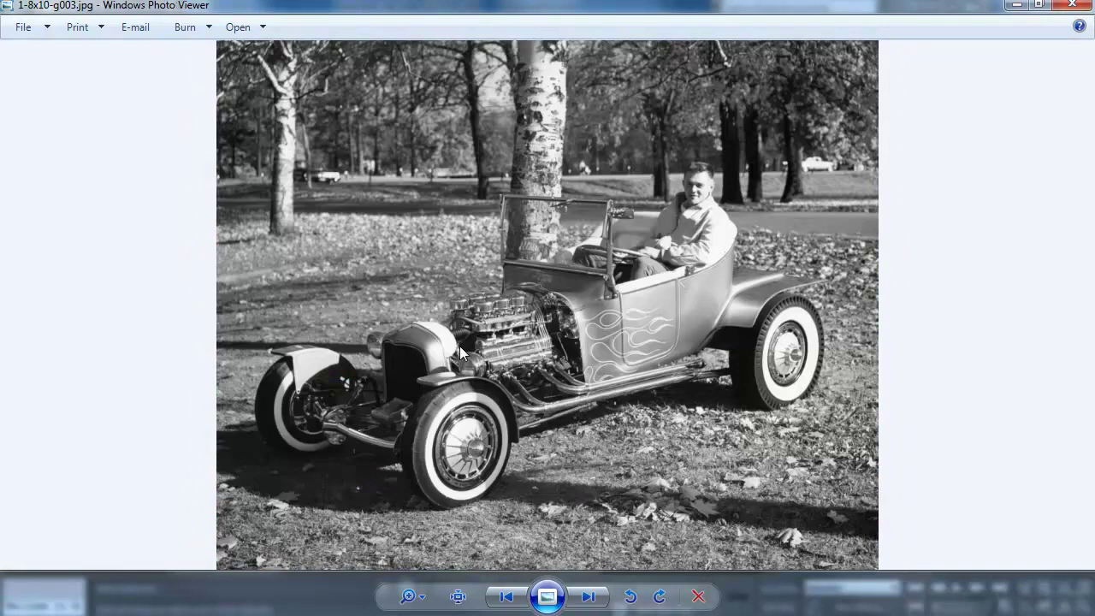
key(Right)
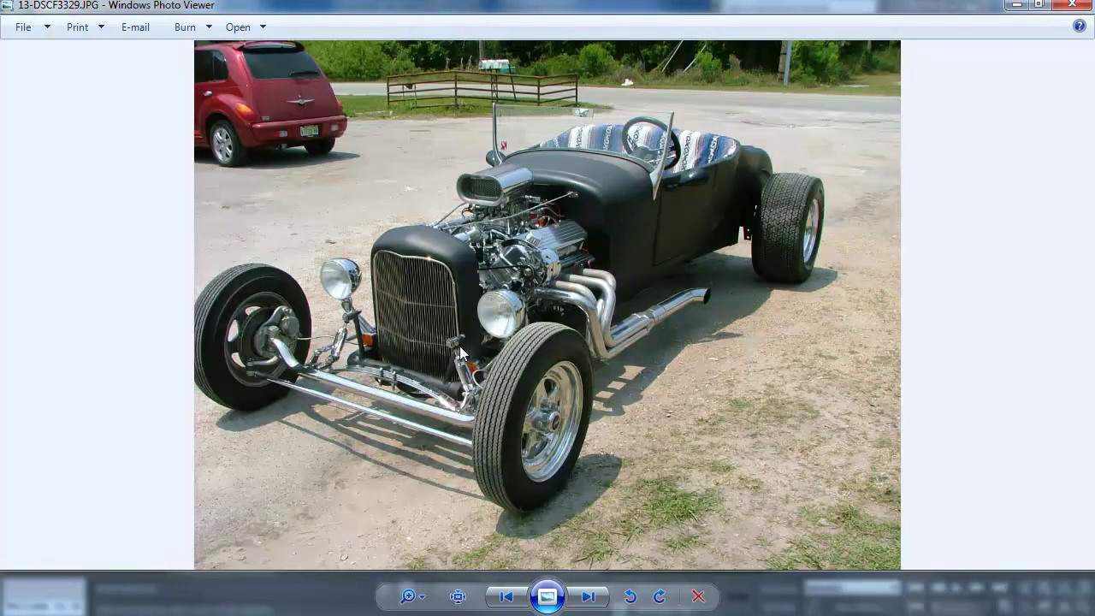
key(alt+Tab)
Draw a slanted spline line in the Front view from the frame's cross tube up to the centre of the shock's upper end.
alt+middle_drag(281, 445, 740, 136)
click(795, 73)
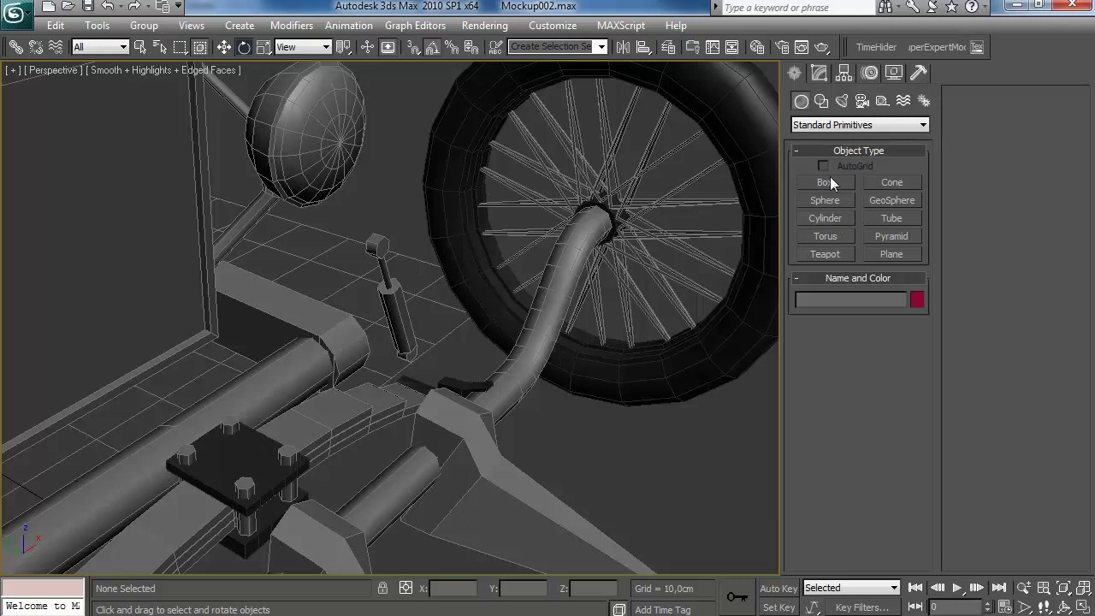
click(822, 101)
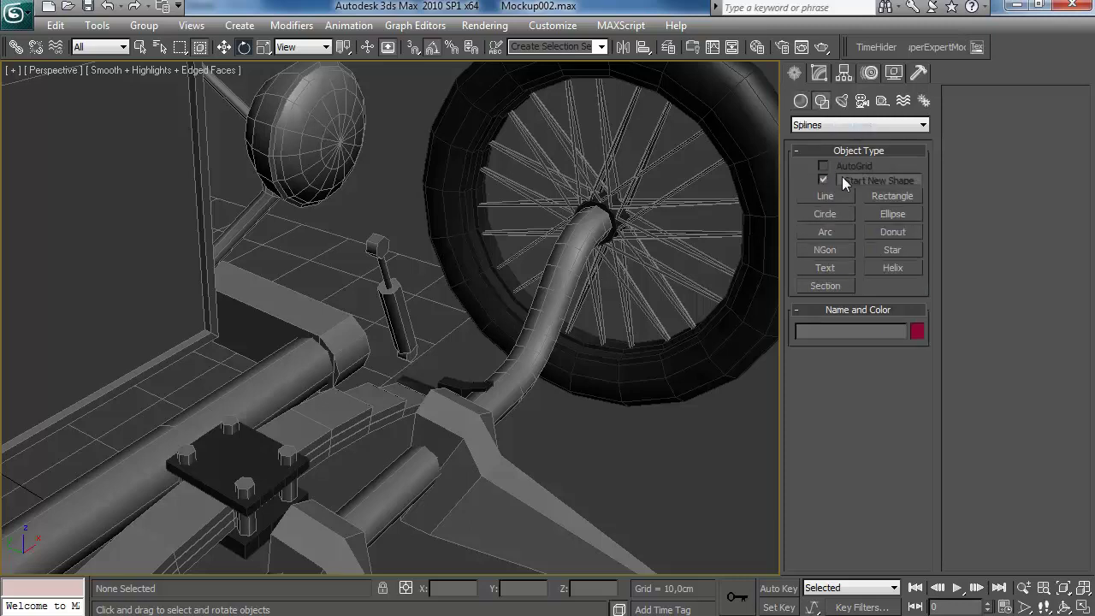
click(826, 196)
scroll(510, 286, up, 1)
key(alt+w)
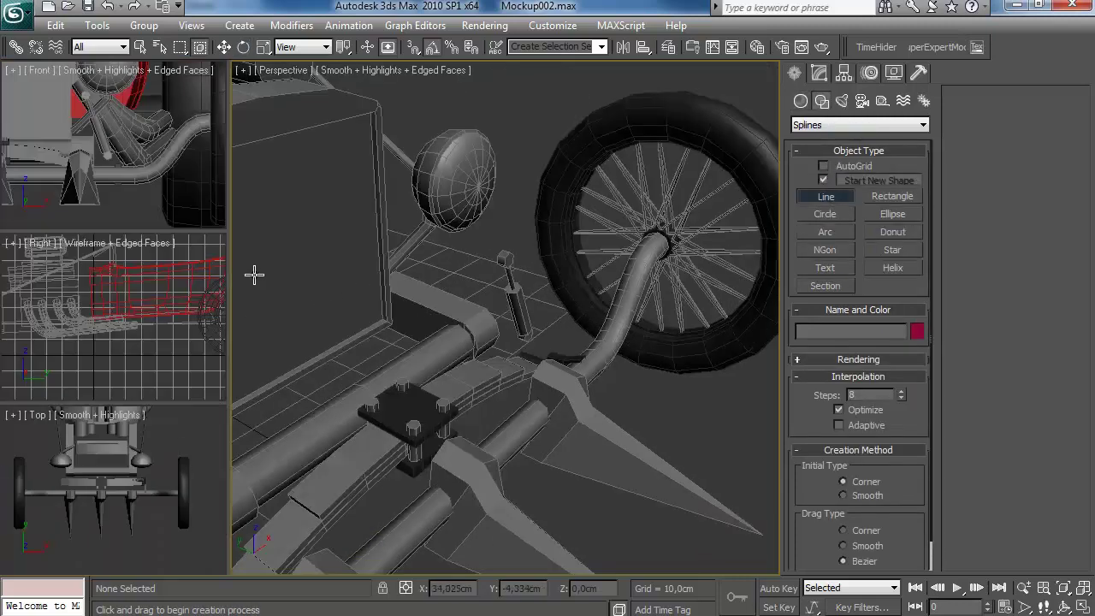
middle_click(155, 190)
key(alt+w)
middle_drag(176, 198, 282, 221)
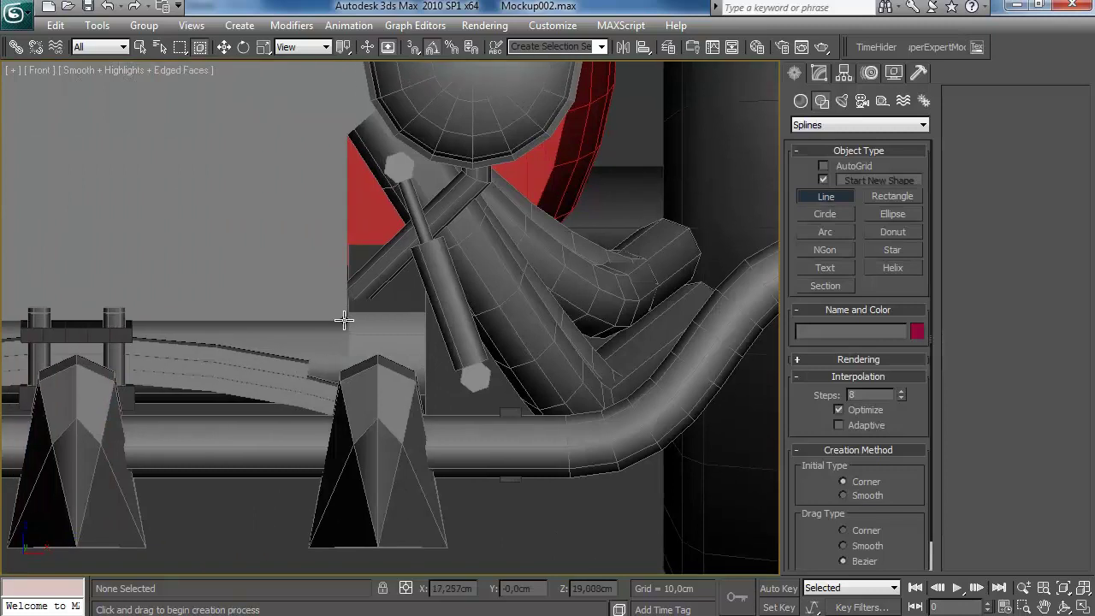
click(344, 321)
click(398, 169)
right_click(401, 162)
middle_drag(406, 282, 401, 279)
right_click(401, 280)
Move the new line along the car to about Y -75,746 cm so that it stands on the front cross tube.
middle_drag(523, 340, 510, 342)
key(alt+w)
middle_click(669, 416)
key(alt+w)
middle_drag(568, 378, 546, 368)
key(w)
scroll(547, 329, down, 6)
alt+middle_drag(551, 316, 382, 344)
drag(227, 212, 109, 368)
alt+middle_drag(109, 368, 335, 291)
middle_drag(335, 292, 409, 258)
scroll(408, 258, up, 5)
middle_drag(308, 322, 684, 160)
scroll(590, 295, up, 5)
Reduce the line's radial rendering thickness to 1,926 cm.
click(819, 72)
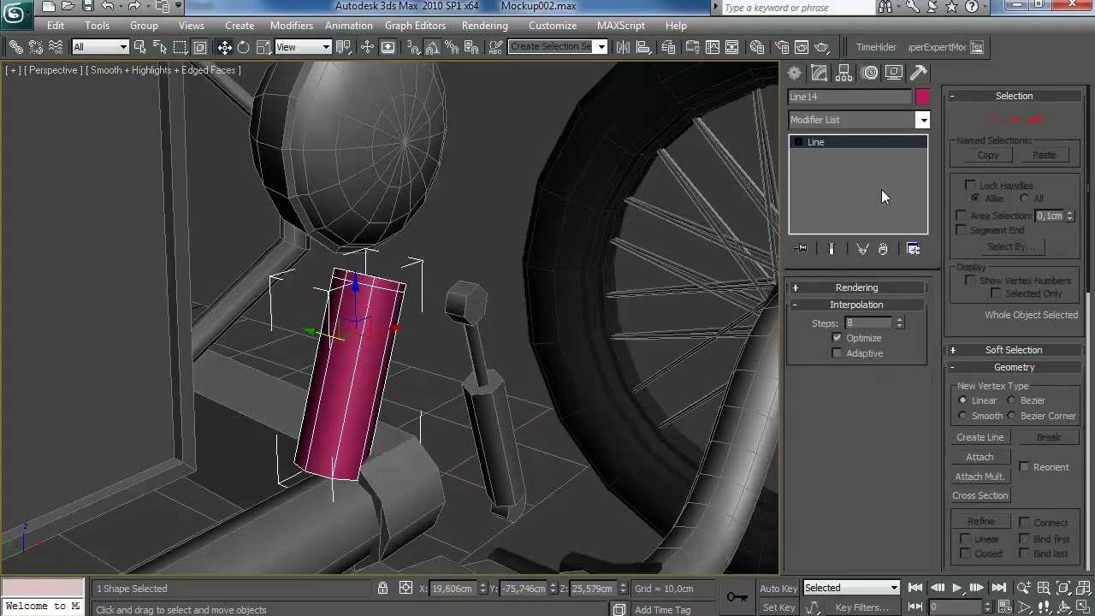
click(856, 288)
drag(906, 406, 900, 464)
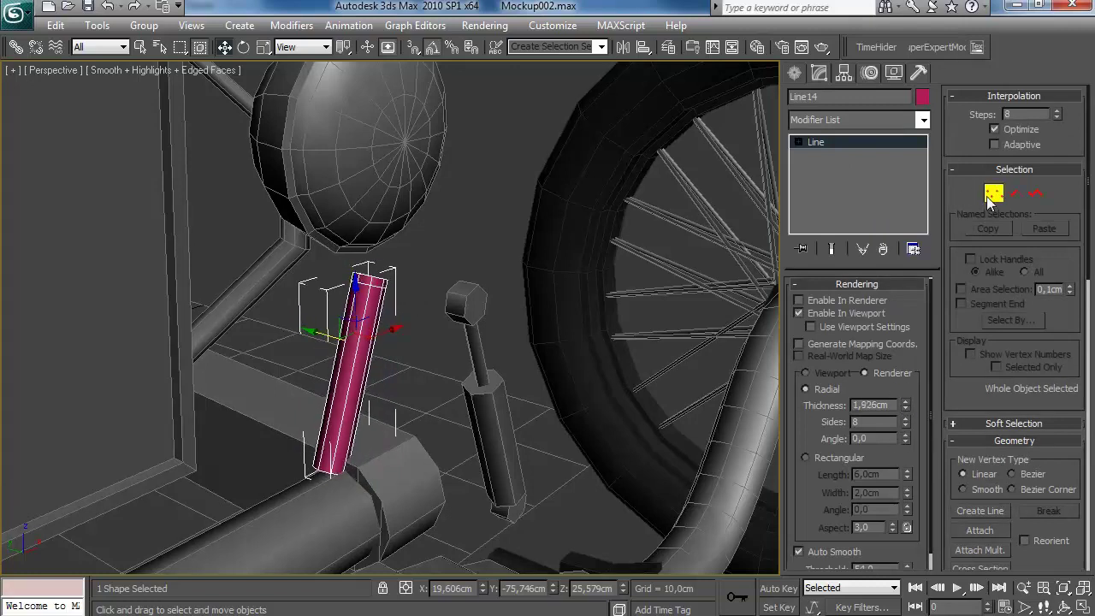
Lower the line's bottom vertex so that the mount tube sinks into the cross tube.
alt+middle_drag(425, 368, 393, 373)
click(328, 467)
drag(343, 445, 340, 458)
alt+middle_drag(339, 459, 462, 359)
Pull the line's top end vertex forward to about Y -81,665 cm so that the tube meets the shock's upper end.
click(356, 278)
drag(356, 278, 453, 283)
alt+middle_drag(454, 283, 474, 279)
drag(475, 277, 476, 283)
alt+middle_drag(492, 285, 701, 300)
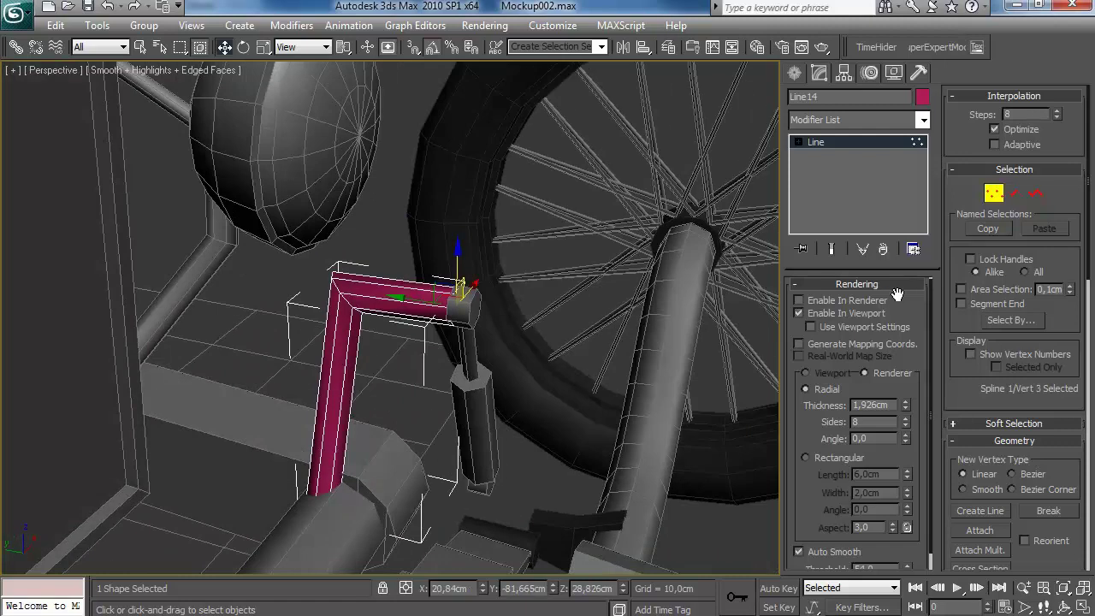
Set the mount tube's thickness to 1,734 cm and centre its bend vertex on the shock's upper end in the Front view.
drag(907, 414, 907, 419)
alt+middle_drag(492, 364, 522, 351)
drag(374, 353, 314, 294)
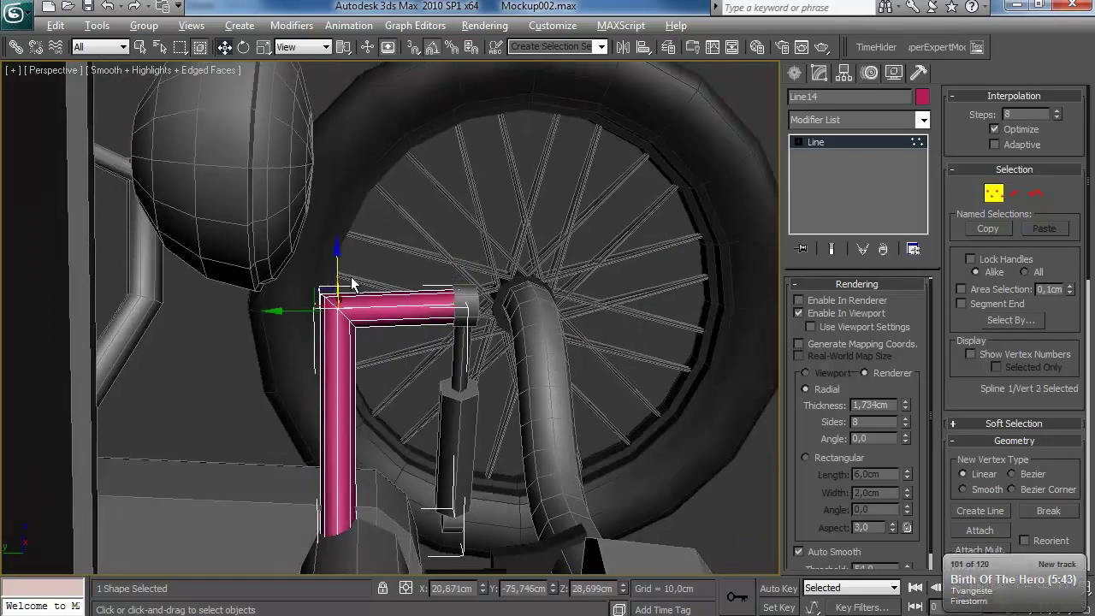
alt+middle_drag(384, 277, 298, 300)
key(alt+w)
middle_drag(131, 127, 132, 152)
key(alt+w)
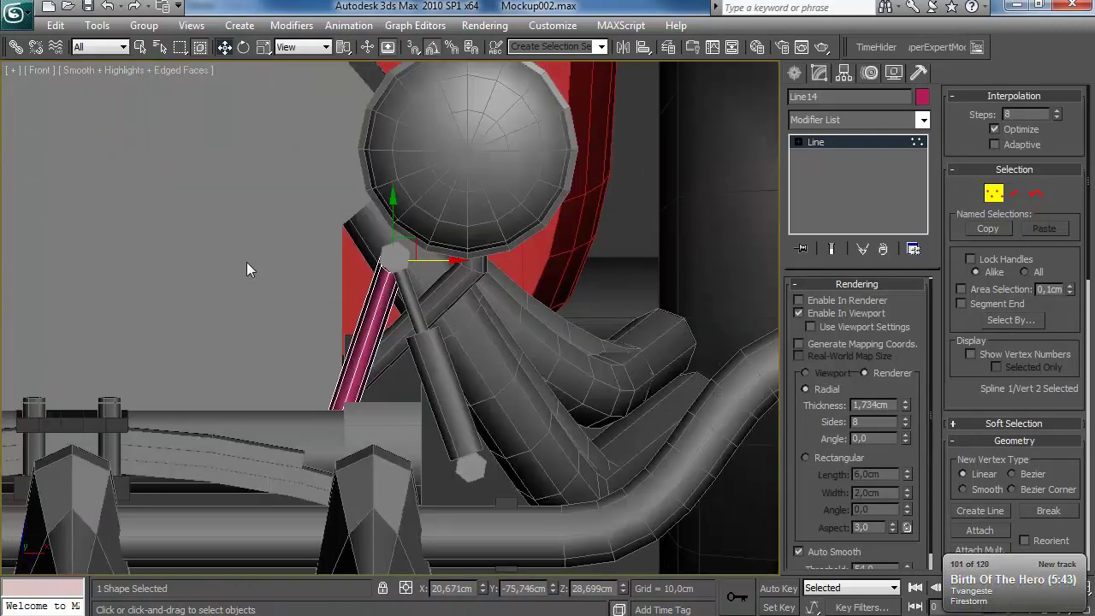
scroll(393, 274, up, 6)
middle_drag(376, 347, 375, 433)
drag(398, 294, 420, 273)
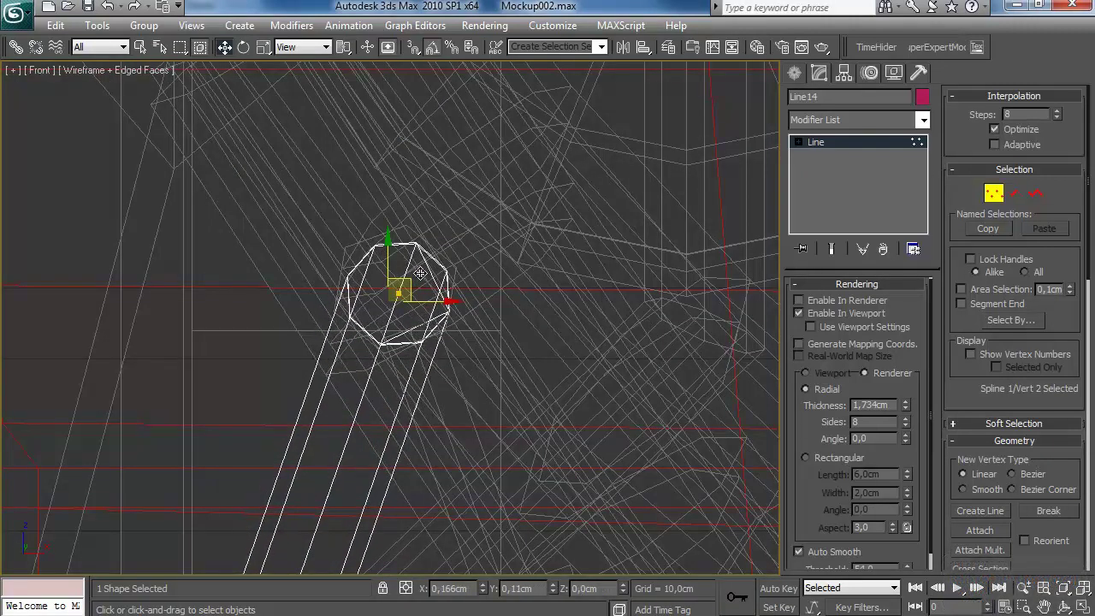
drag(510, 211, 417, 264)
middle_drag(441, 274, 435, 269)
Move the tube's bend vertex towards the shock to about Y -78,085 cm in the Perspective view, shortening the horizontal arm.
key(alt+w)
middle_click(664, 432)
key(alt+w)
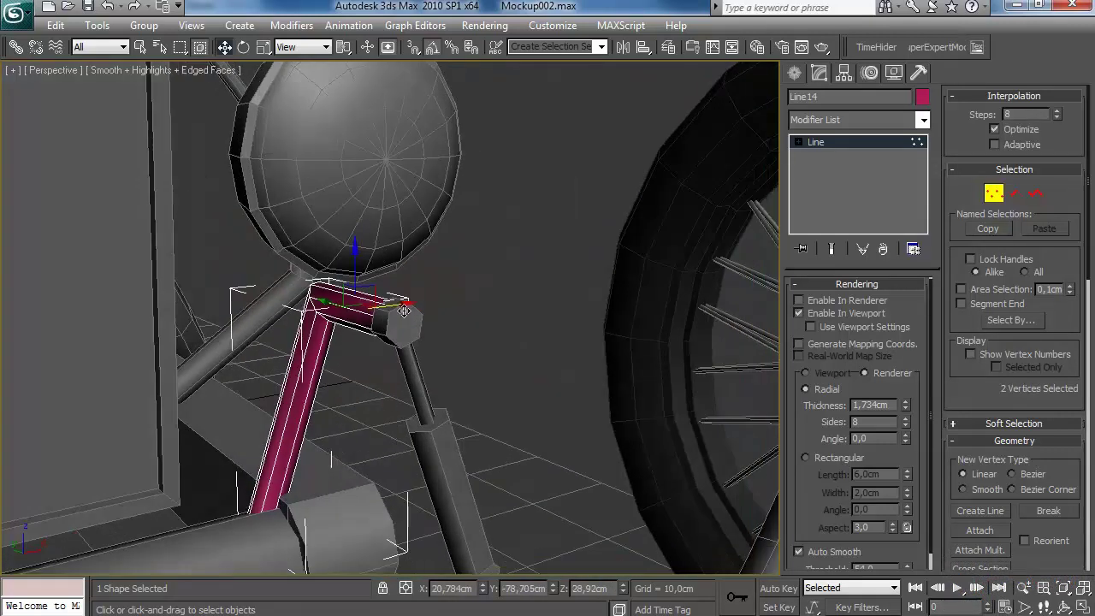
alt+middle_drag(664, 432, 632, 270)
drag(261, 264, 260, 262)
alt+middle_drag(261, 264, 299, 289)
drag(254, 300, 300, 305)
alt+middle_drag(398, 319, 429, 324)
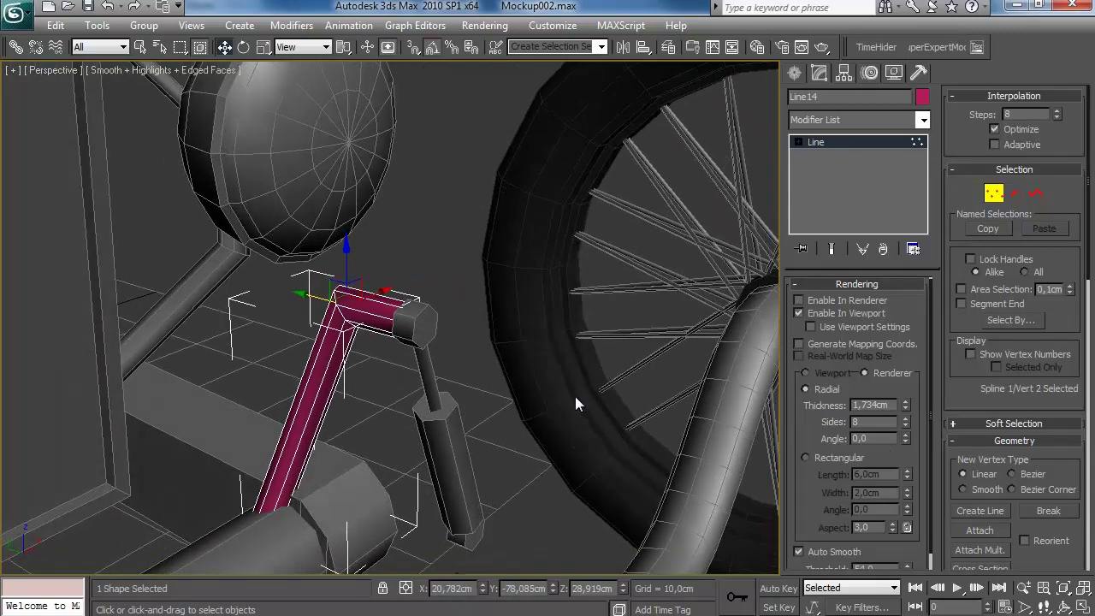
Set the mount tube to 6 sides with an Auto Smooth threshold of 73,44.
alt+middle_drag(715, 409, 616, 398)
click(906, 426)
click(906, 426)
alt+middle_drag(411, 368, 434, 375)
drag(831, 528, 834, 506)
drag(907, 555, 910, 520)
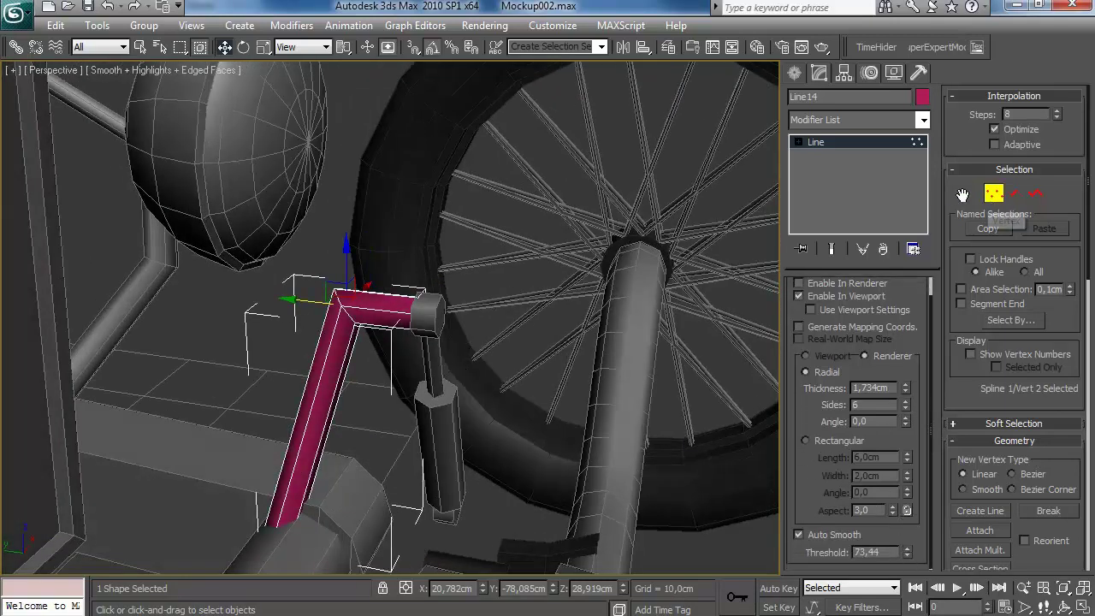
Chamfer the tube's bend vertex to give the corner a short bevelled segment.
alt+middle_drag(427, 370, 367, 363)
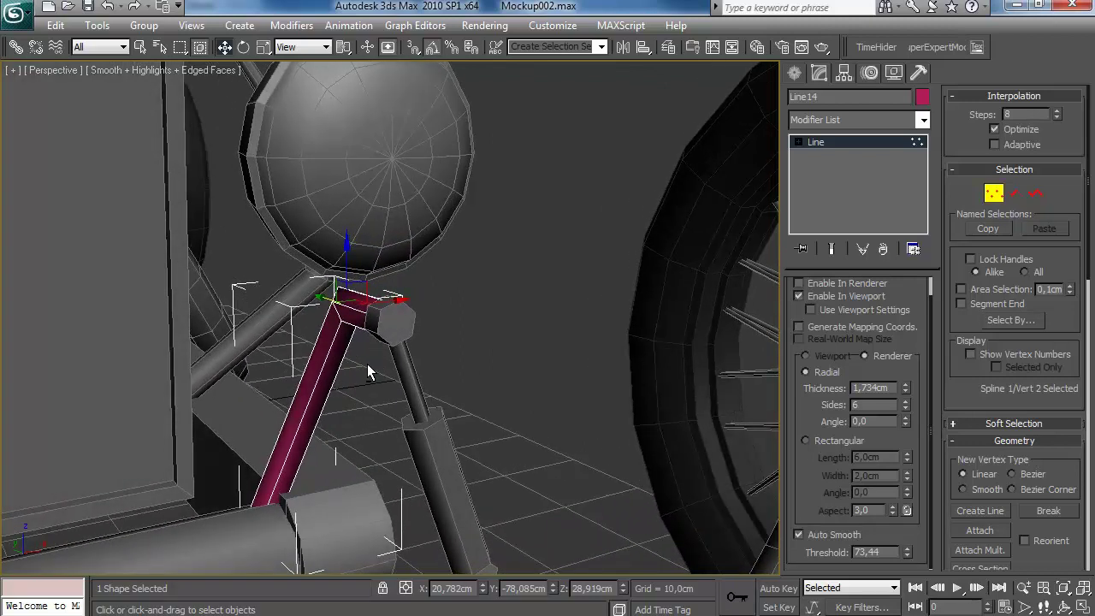
alt+middle_drag(367, 364, 443, 257)
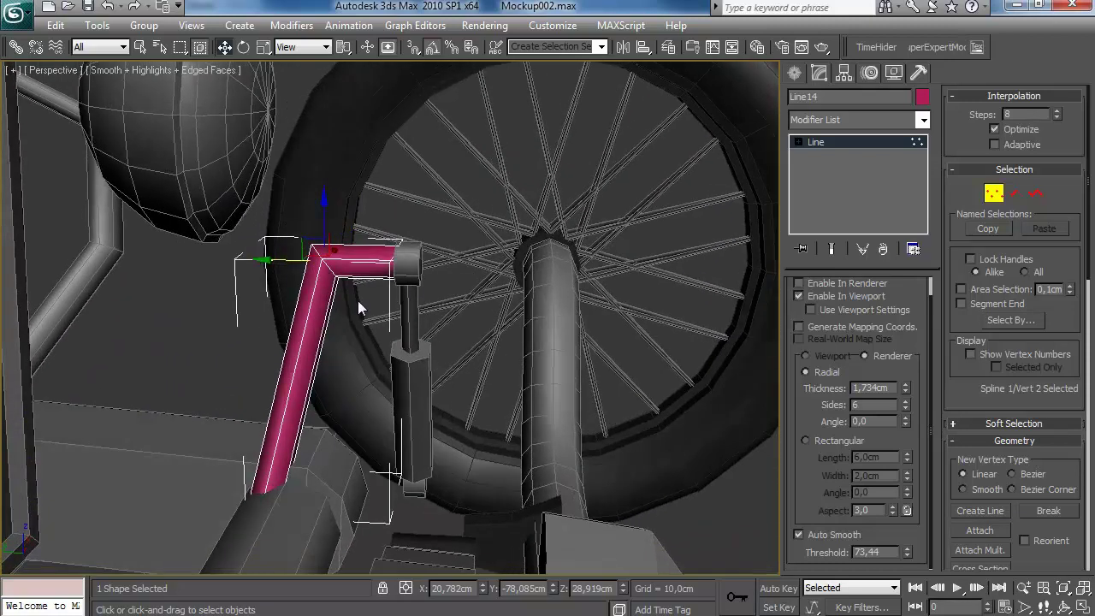
scroll(965, 378, down, 5)
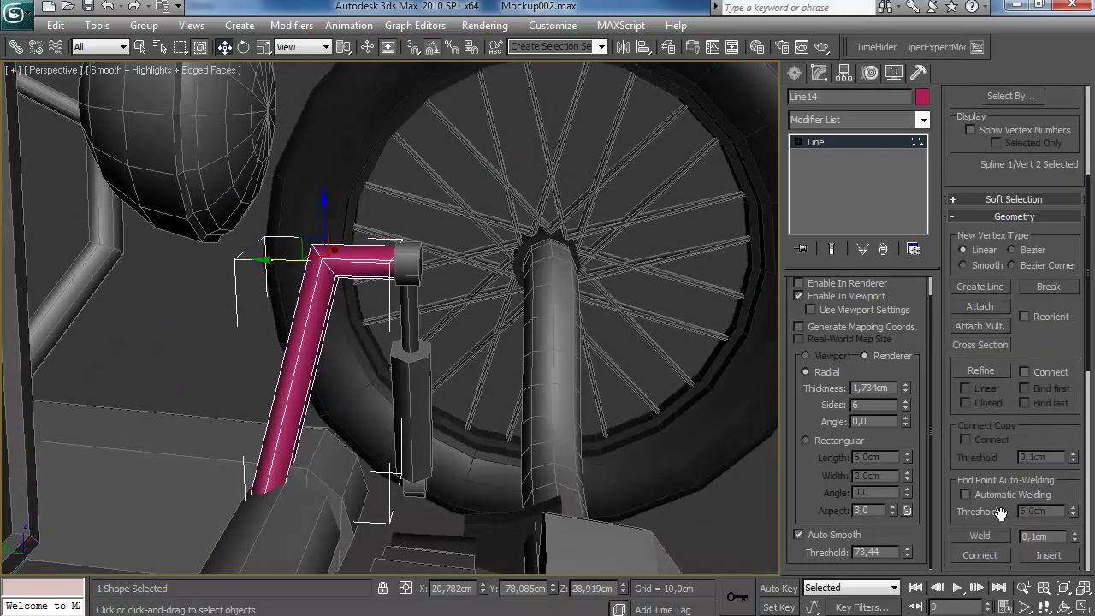
scroll(1001, 512, down, 3)
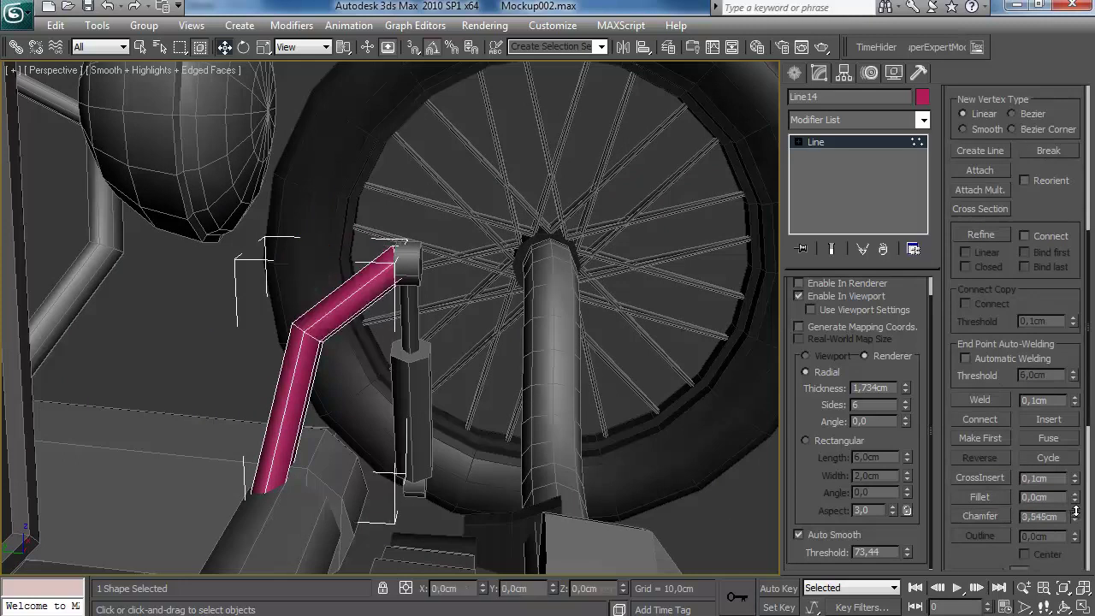
drag(1075, 516, 1077, 522)
alt+middle_drag(441, 385, 344, 368)
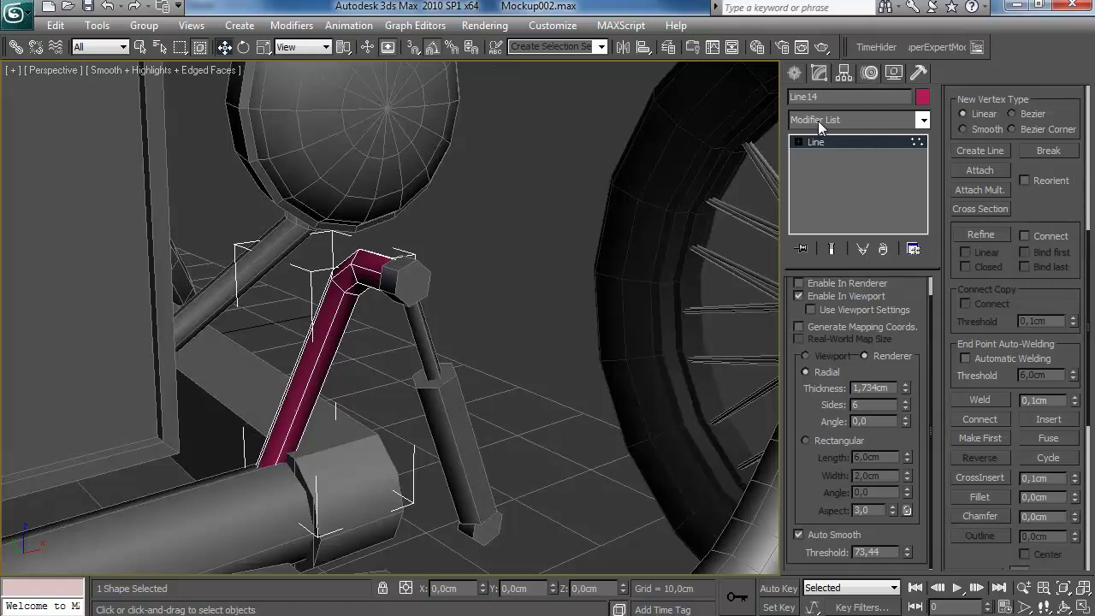
Add an Edit Poly modifier to the mount tube and select the polygons at its shock end.
click(818, 123)
scroll(854, 210, down, 8)
click(844, 179)
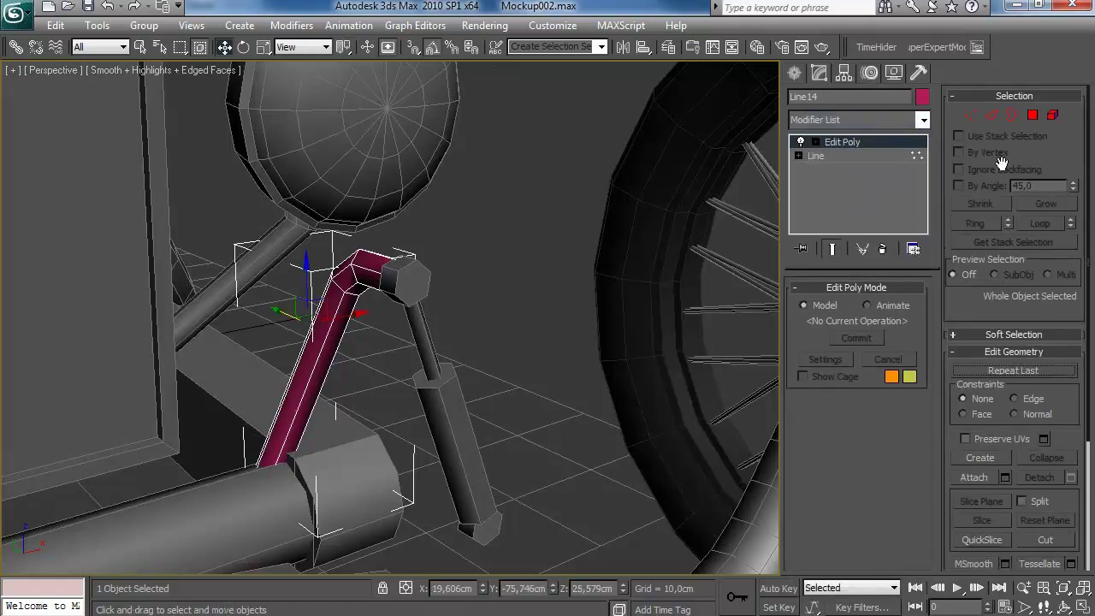
click(1034, 118)
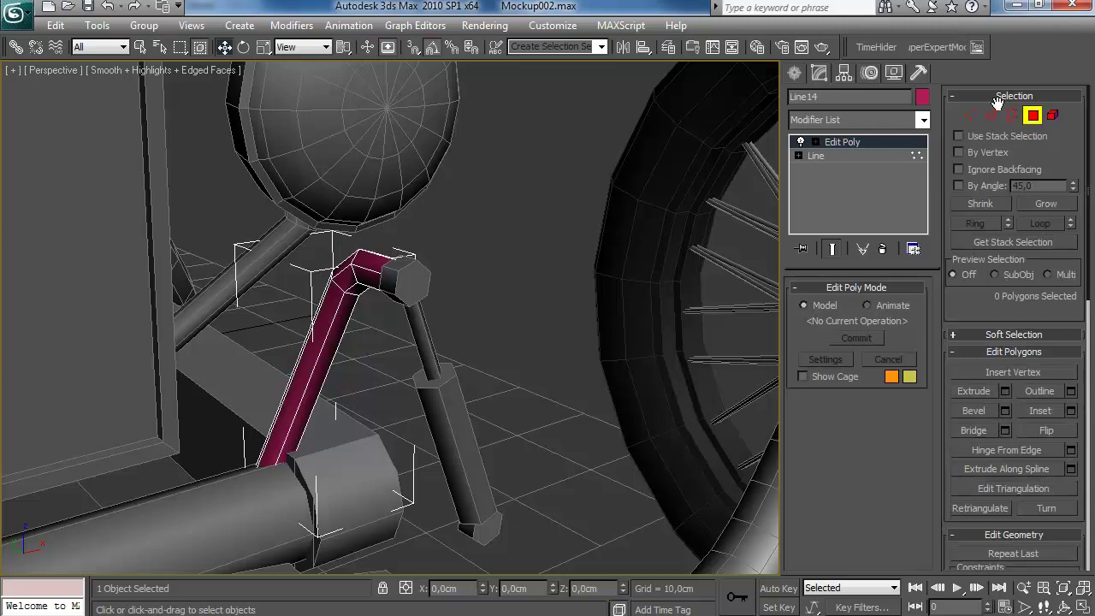
alt+middle_drag(576, 223, 552, 233)
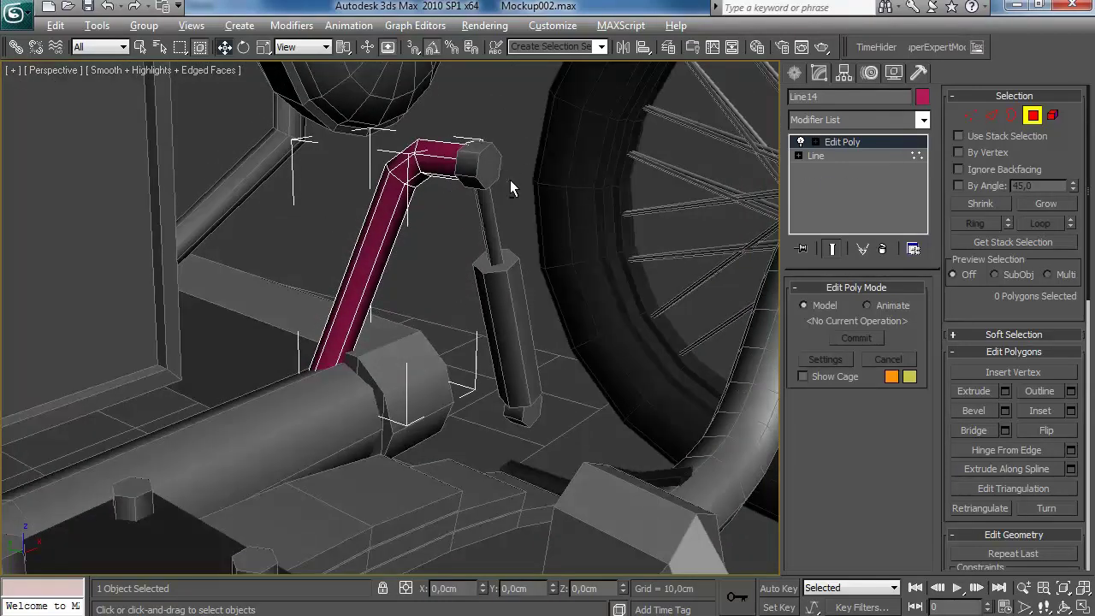
alt+middle_drag(500, 179, 518, 133)
drag(518, 134, 448, 192)
alt+middle_drag(449, 191, 511, 179)
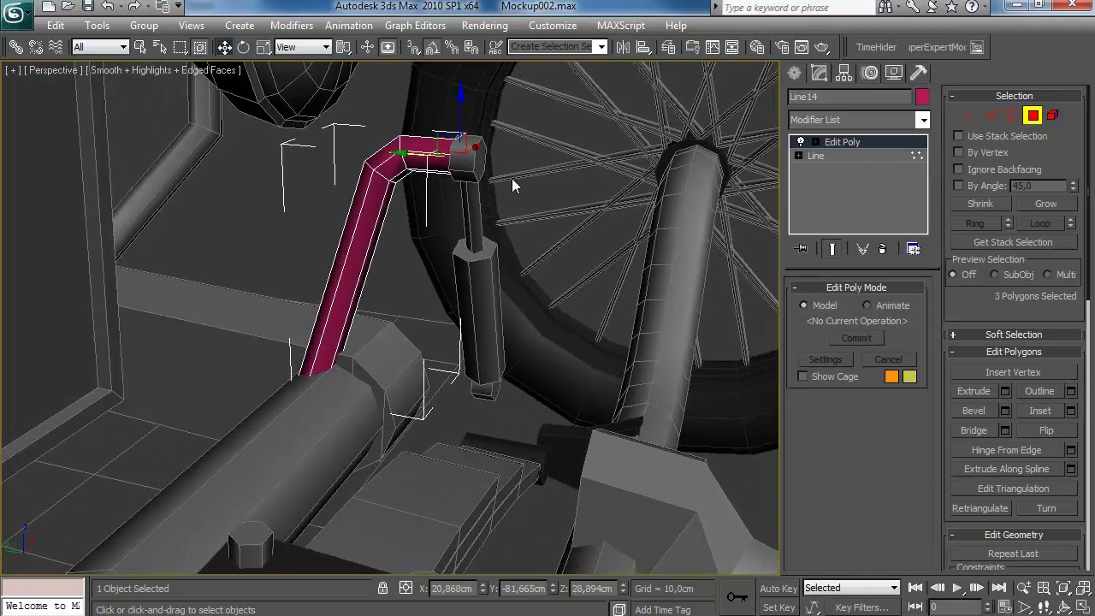
click(1033, 117)
Attach the mount tube to the mirrored frame object at its Editable Poly level, beneath the Symmetry modifier.
click(379, 337)
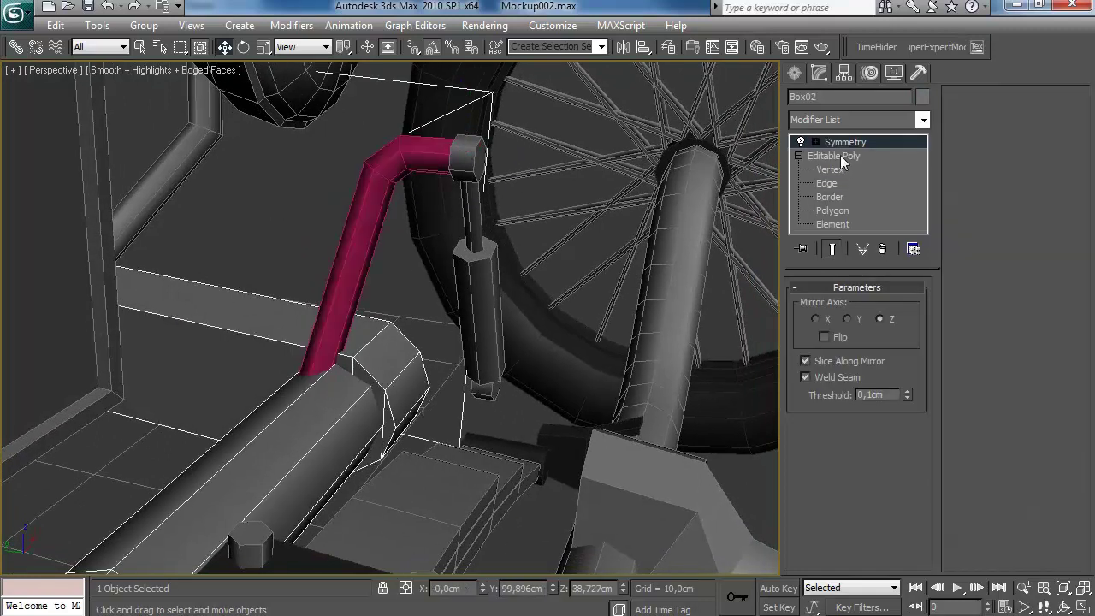
click(842, 155)
click(970, 221)
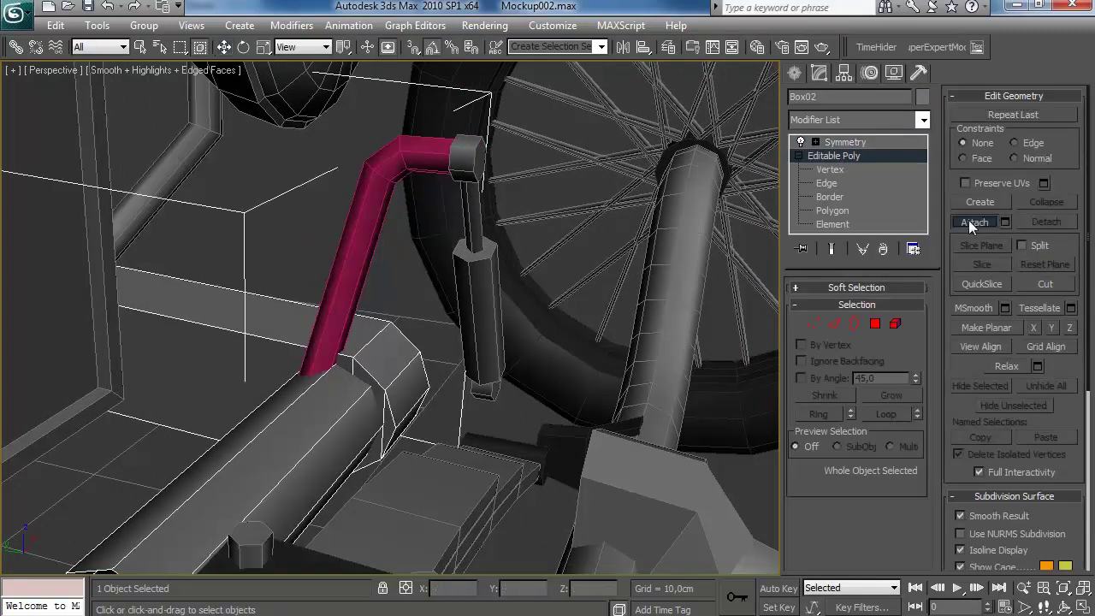
click(348, 303)
key(w)
click(399, 319)
scroll(373, 307, down, 3)
alt+middle_drag(399, 320, 437, 307)
scroll(347, 270, down, 3)
scroll(398, 300, up, 4)
scroll(437, 306, up, 2)
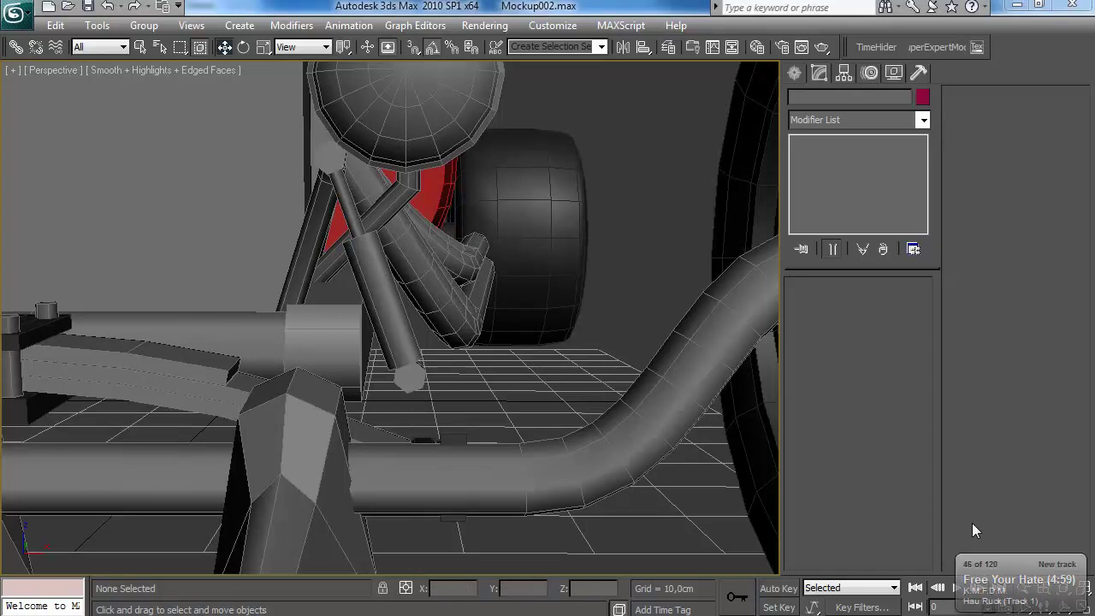
key(XF86AudioNext)
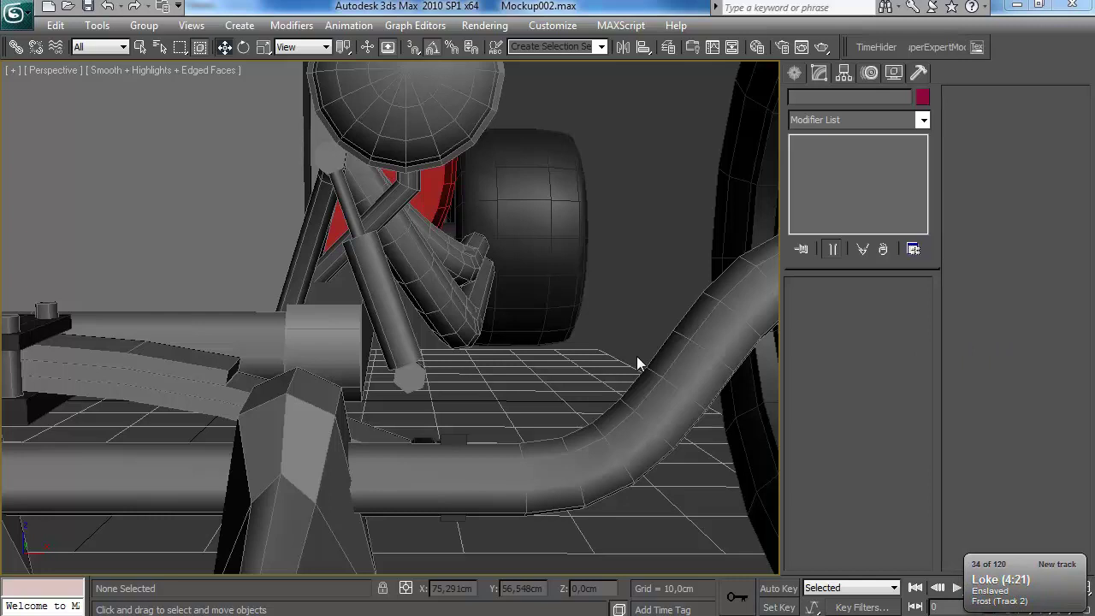
Extrude the end polygon of the small bracket on the front axle by 4,3 cm as a Group extrusion.
alt+middle_drag(360, 258, 454, 274)
scroll(336, 284, down, 3)
scroll(444, 340, up, 6)
alt+middle_drag(390, 351, 362, 396)
click(382, 461)
alt+middle_drag(381, 461, 300, 369)
scroll(301, 369, up, 3)
click(876, 320)
key(4)
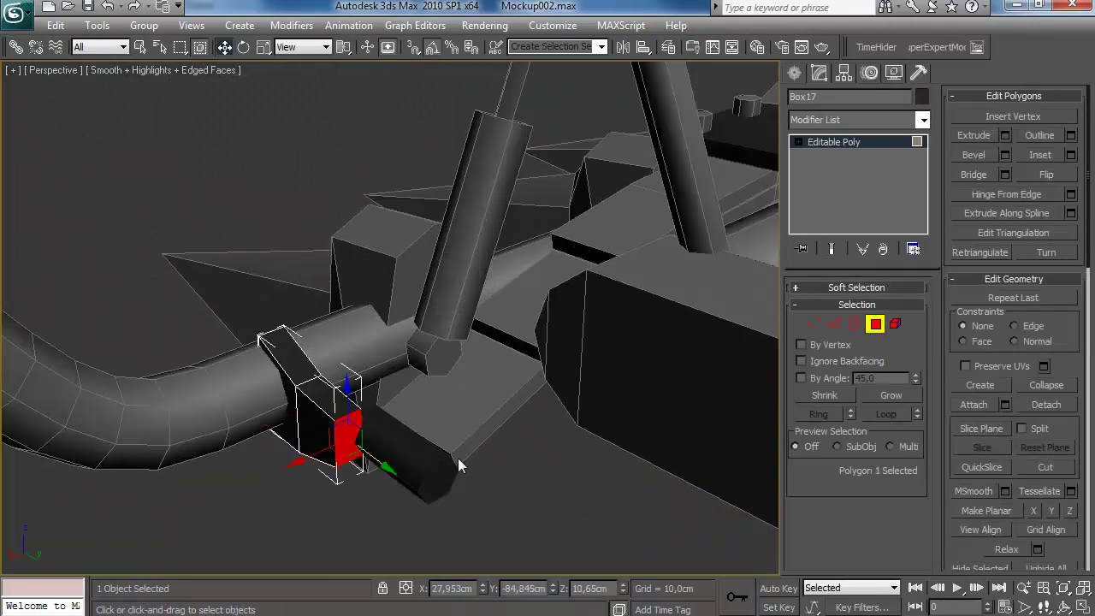
click(1005, 135)
drag(802, 446, 797, 491)
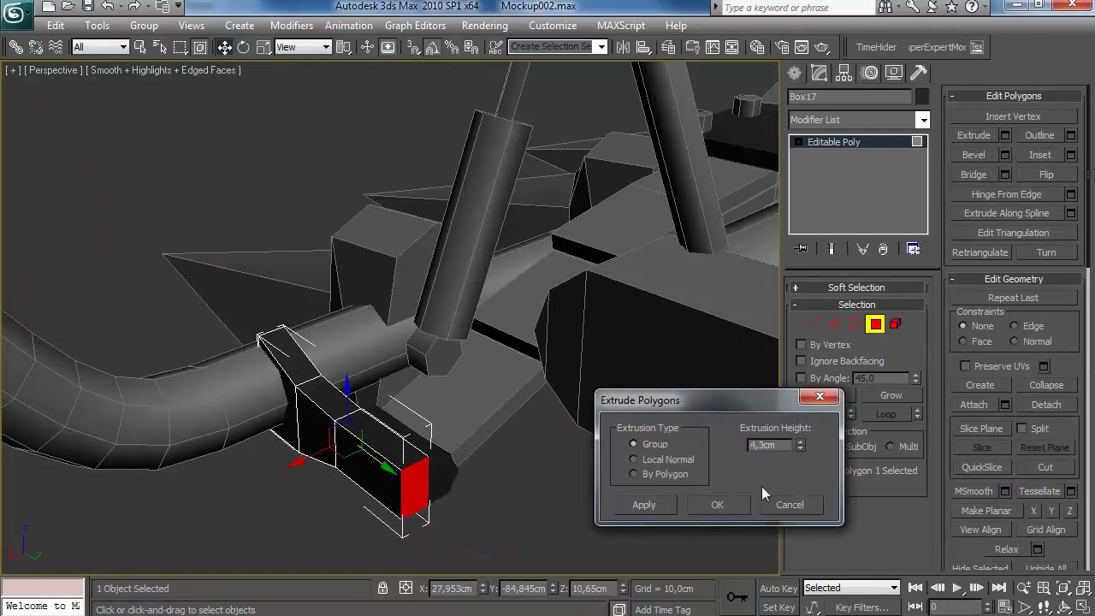
click(732, 507)
Lower the top polygon of the bracket's extruded arm to about Z 11,004 cm and raise the bracket's upper edge to about Z 13,292 cm.
alt+middle_drag(414, 408, 423, 373)
click(363, 450)
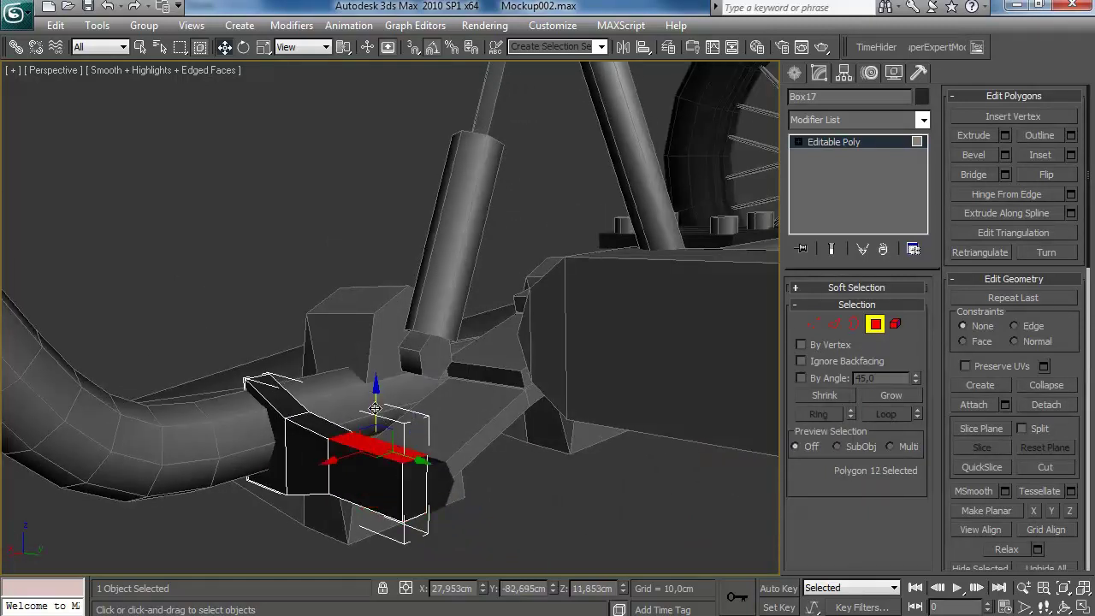
drag(376, 408, 378, 426)
alt+middle_drag(419, 544, 321, 417)
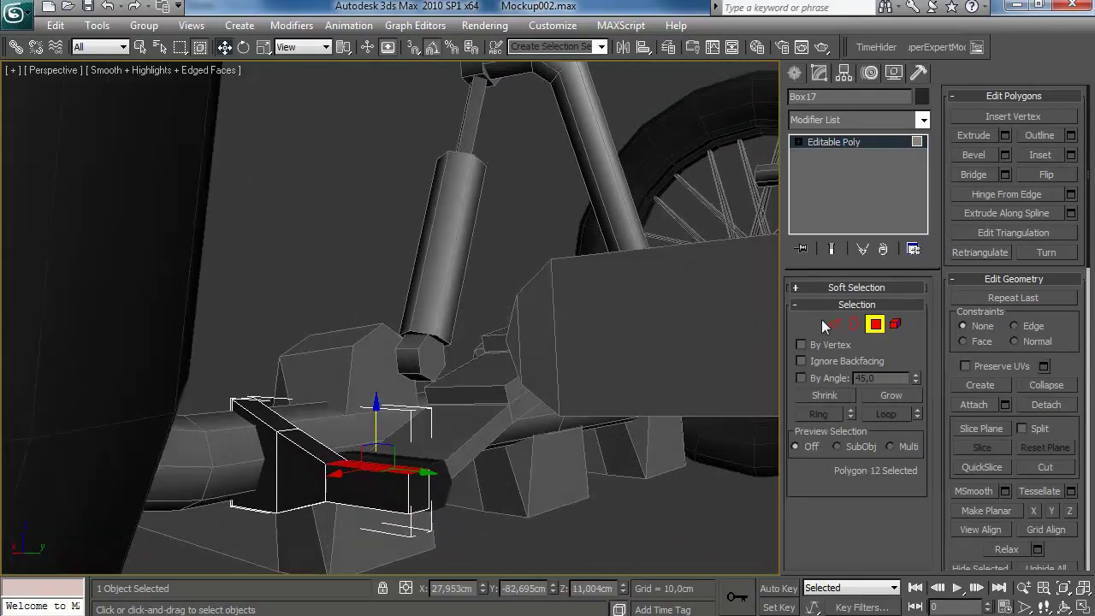
key(1)
key(2)
click(291, 409)
drag(291, 409, 289, 383)
alt+middle_drag(289, 382, 595, 443)
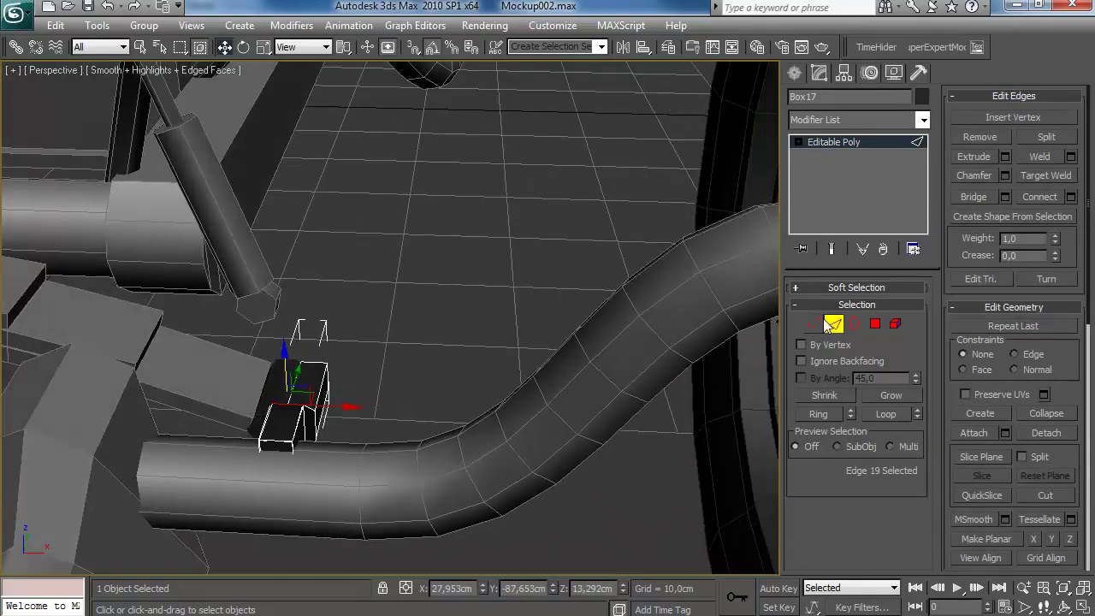
click(834, 324)
click(394, 267)
Create a box with AutoGrid standing on the bracket arm, about 1,75 cm long, 1,07 cm wide and 4,156 cm high.
alt+middle_drag(416, 264, 756, 55)
click(795, 74)
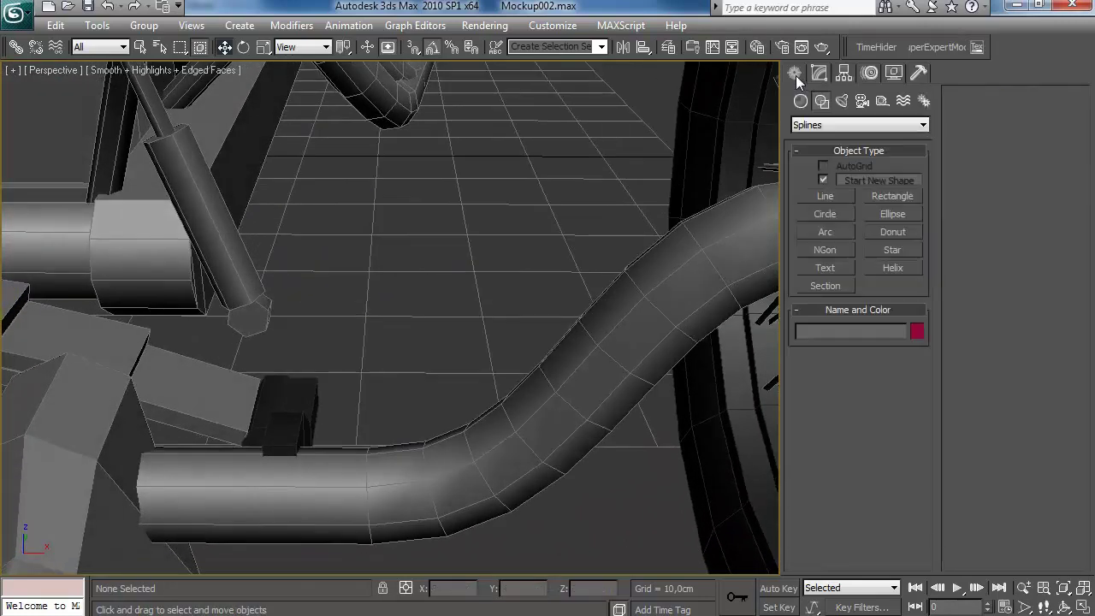
click(801, 101)
click(825, 182)
alt+middle_drag(403, 300, 599, 294)
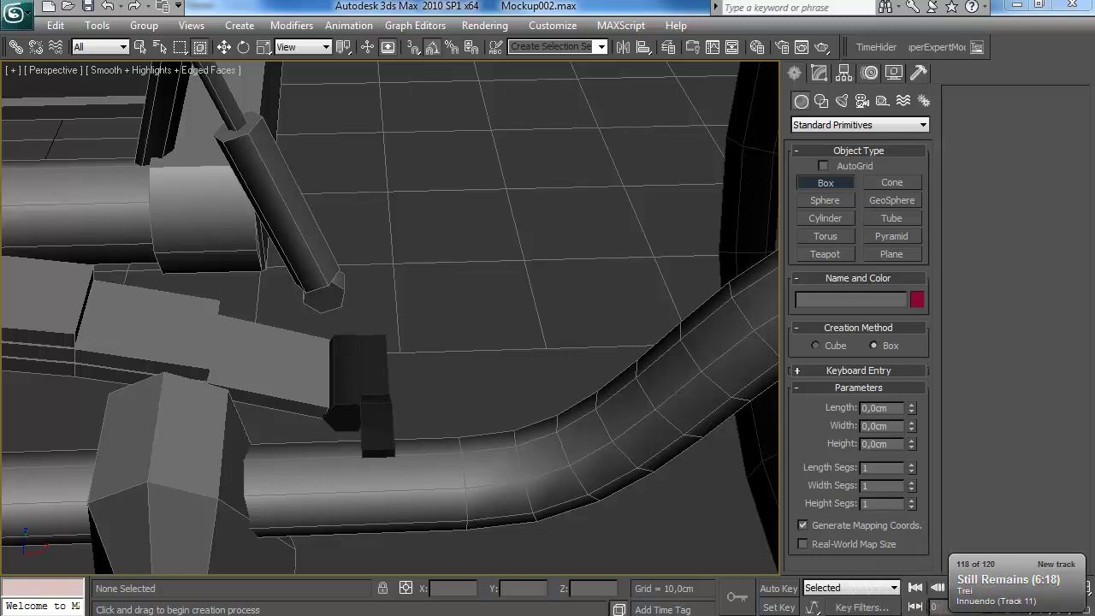
alt+middle_drag(411, 367, 404, 359)
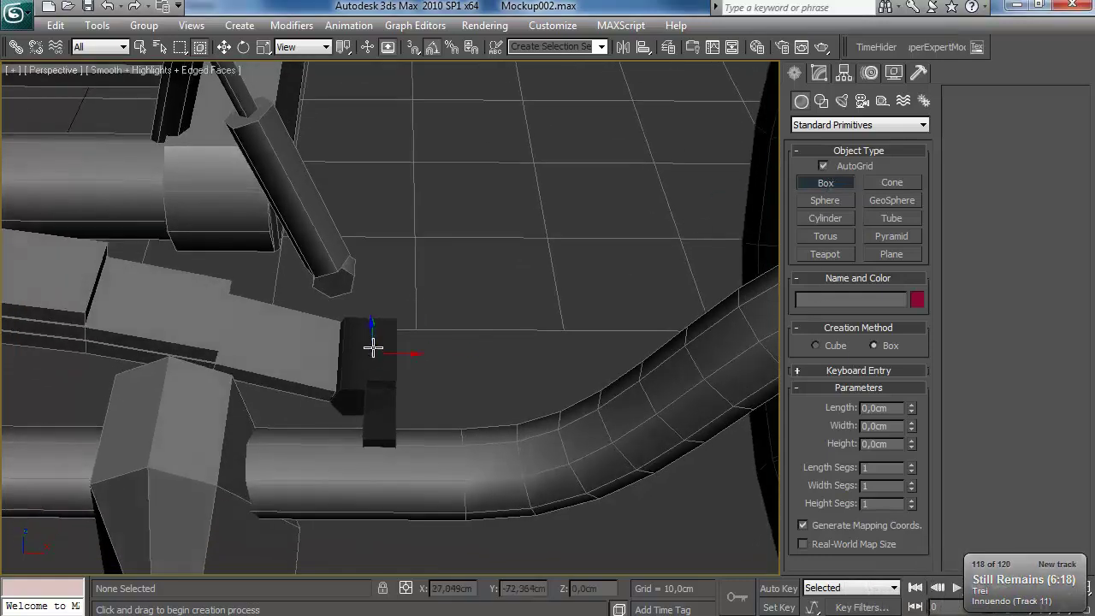
drag(382, 331, 359, 359)
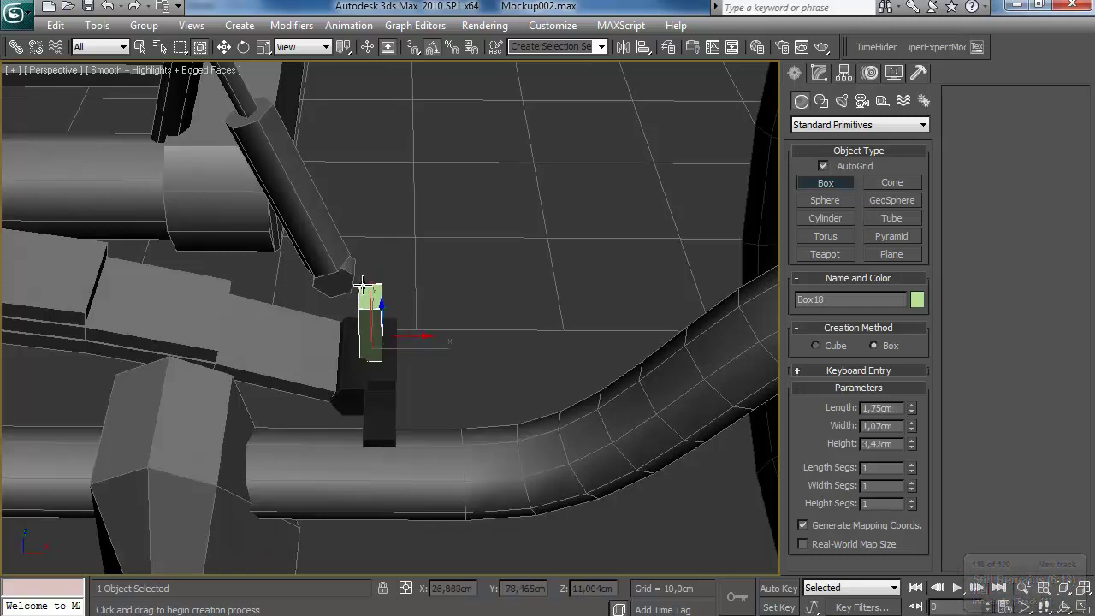
key(w)
Move the box to about X 27,401, Y -83,275 cm and resize it to length 1,173, width 1,946 and height 4,946 cm.
alt+middle_drag(466, 286, 431, 263)
drag(395, 306, 389, 315)
click(820, 74)
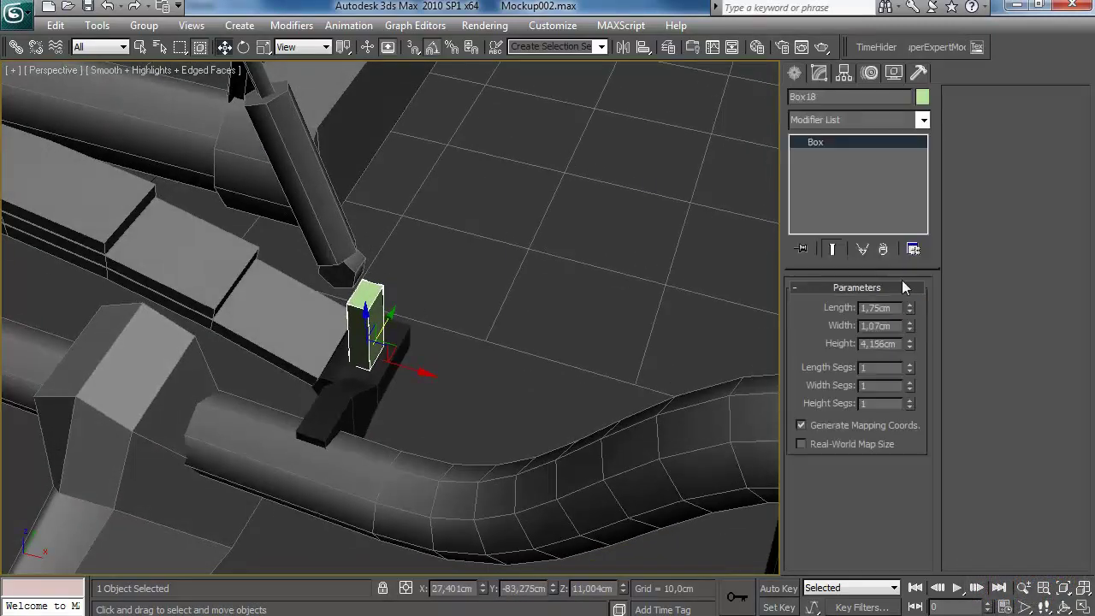
drag(909, 326, 923, 267)
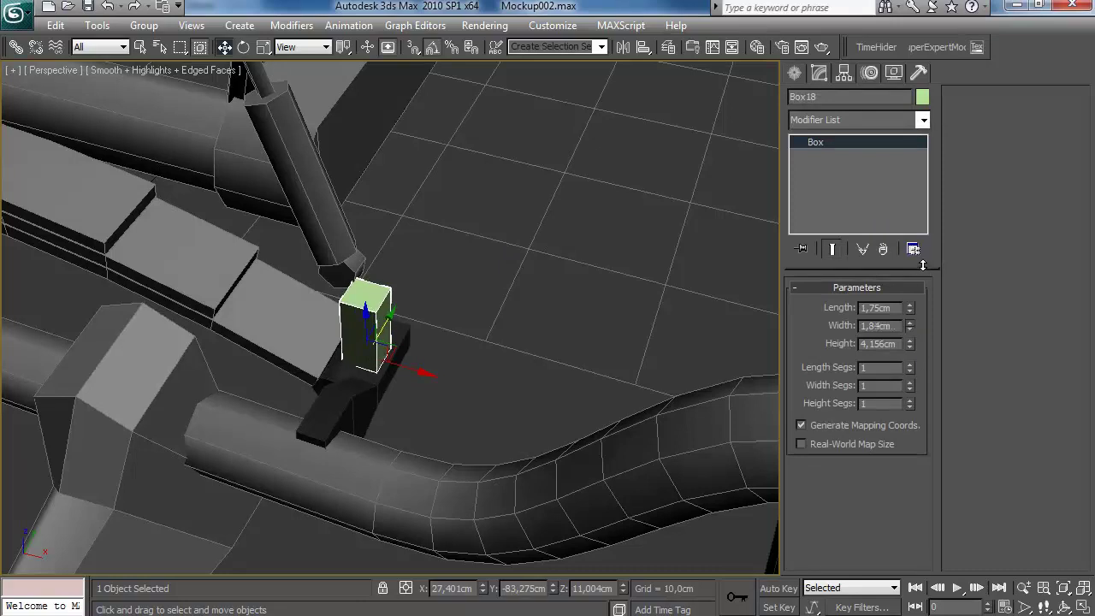
mouse_move(913, 355)
mouse_down()
mouse_move(913, 330)
mouse_move(899, 343)
mouse_up()
Tilt the box about Y to about -32,809 degrees towards the shock's lower end, shift it into line and set its height to 5,342 cm.
alt+middle_drag(530, 267, 498, 233)
key(e)
drag(395, 349, 385, 331)
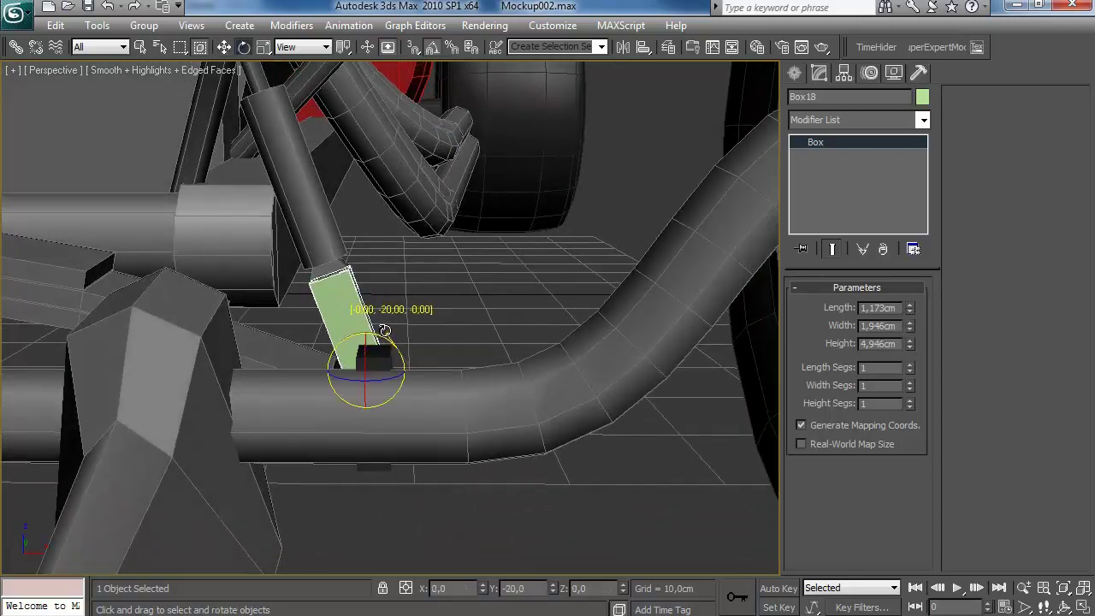
drag(910, 345, 909, 334)
mouse_move(402, 329)
alt+middle_down()
mouse_move(257, 340)
mouse_move(314, 342)
mouse_move(459, 312)
mouse_move(393, 339)
alt+middle_up()
drag(394, 341, 408, 346)
key(w)
alt+middle_drag(408, 345, 81, 298)
key(e)
drag(355, 338, 356, 340)
alt+middle_drag(363, 347, 688, 361)
Slim the box to a width of 1,732 cm and a length of 0,856 cm, and shift it along Y to about -83,15 cm.
drag(910, 327, 909, 341)
alt+middle_drag(530, 301, 757, 142)
alt+middle_drag(534, 229, 543, 395)
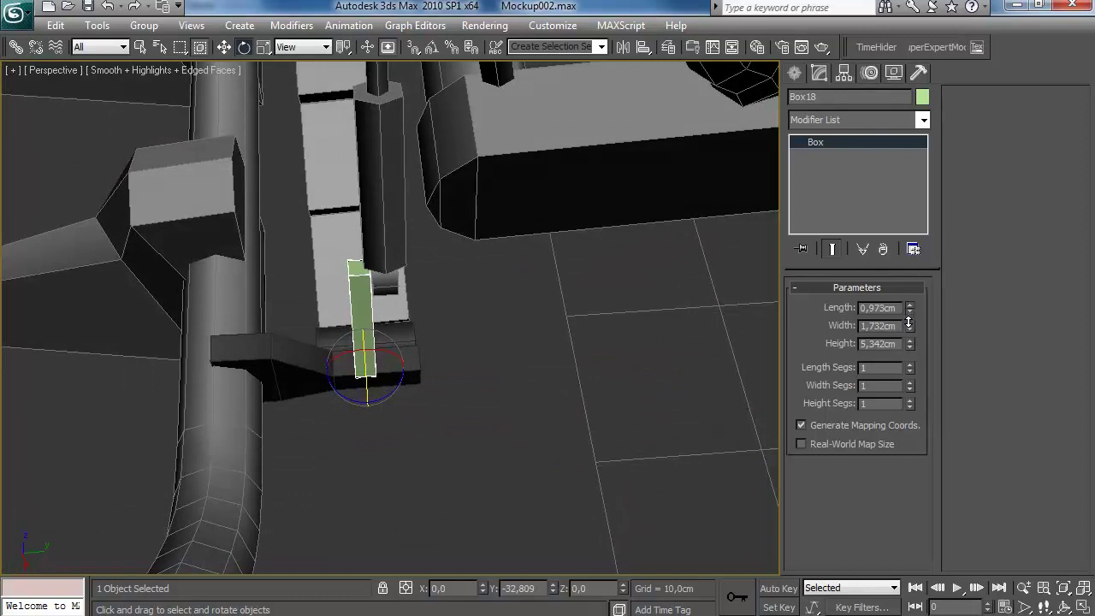
key(w)
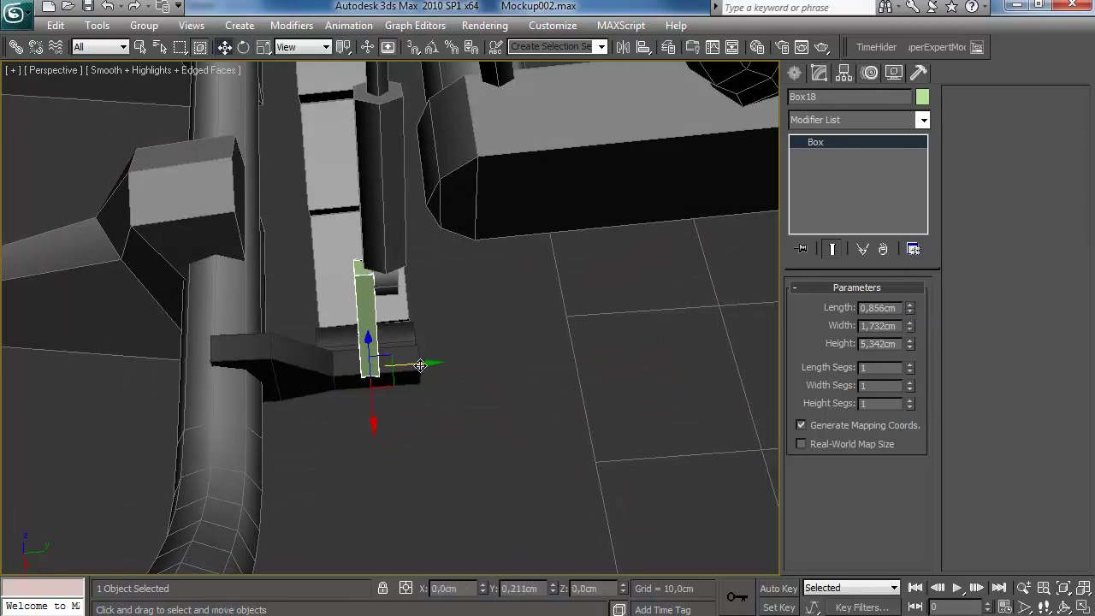
alt+middle_drag(484, 322, 396, 322)
Convert the box to an editable poly and extend its bottom polygon with an extrusion lowered to about Z 9,186 cm.
right_click(823, 146)
click(896, 275)
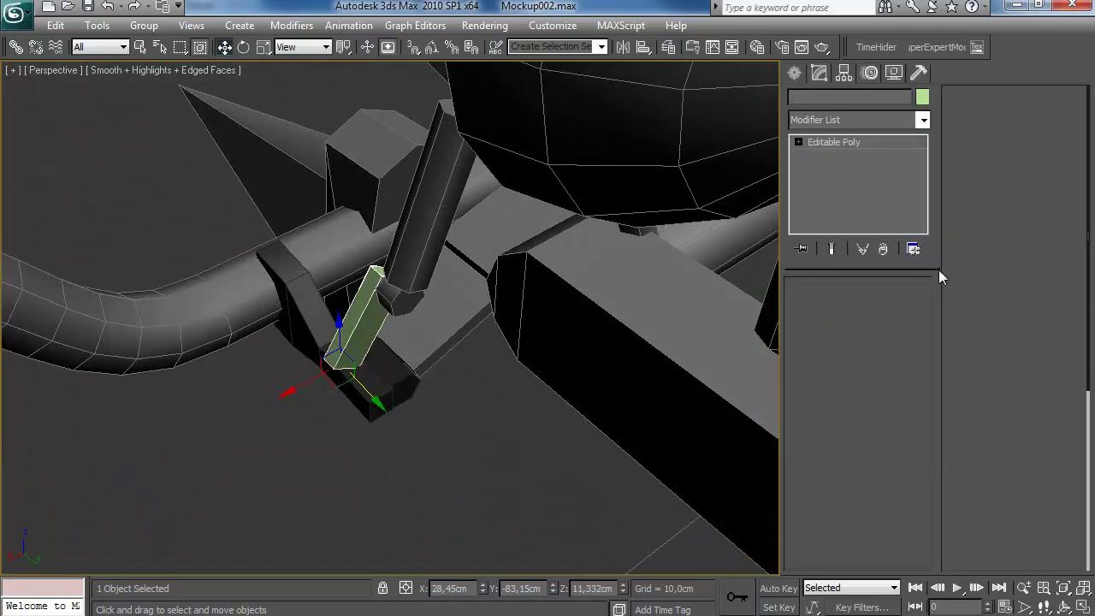
key(4)
alt+middle_drag(359, 479, 295, 419)
click(342, 372)
alt+middle_drag(406, 364, 436, 321)
click(1006, 135)
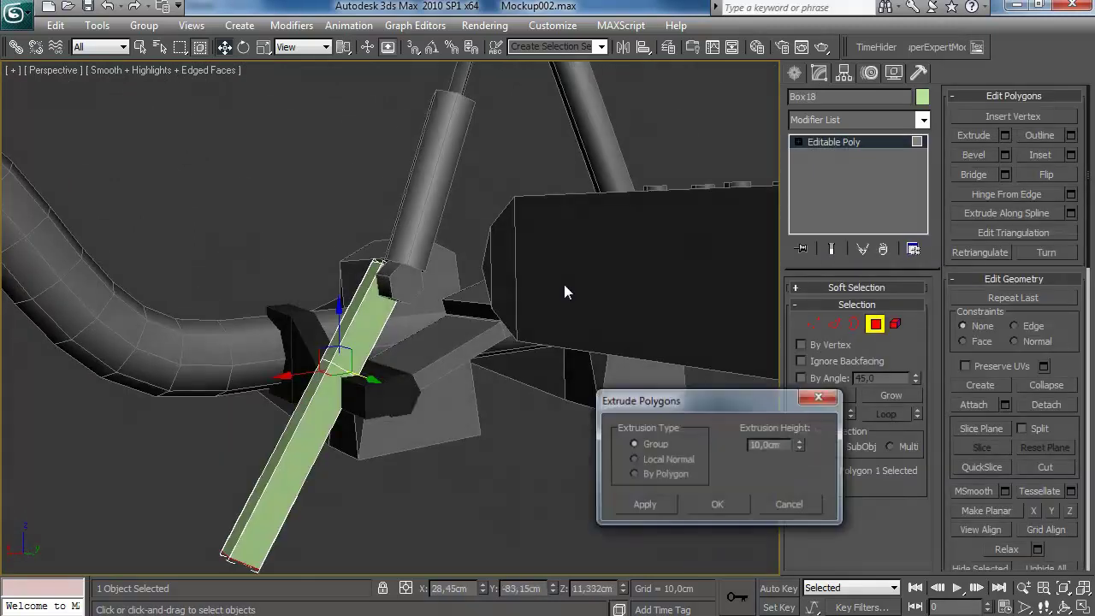
right_click(800, 445)
click(719, 505)
drag(340, 331, 343, 374)
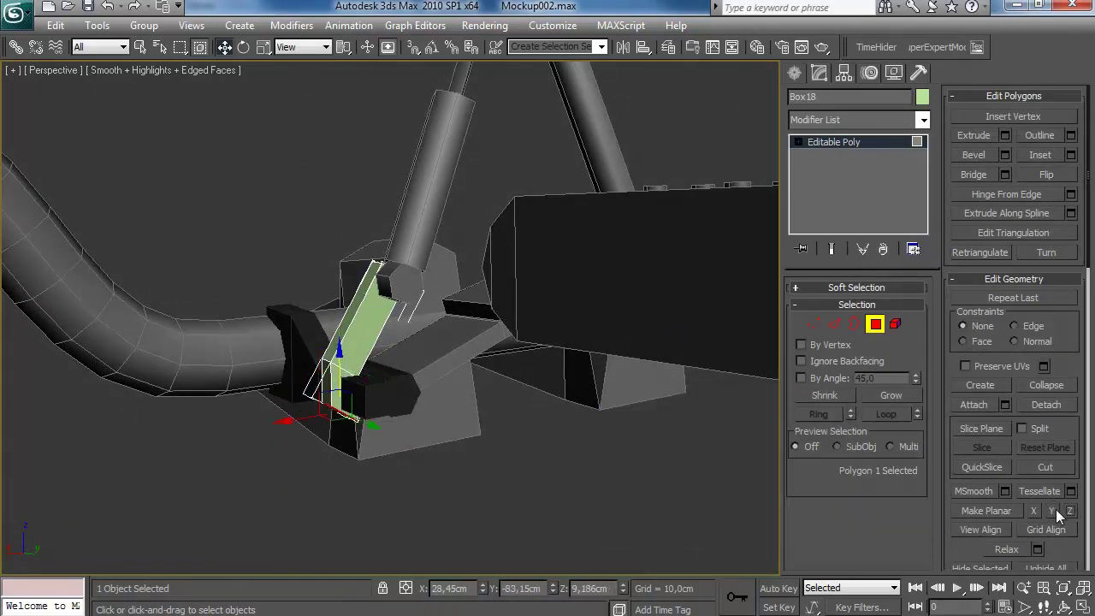
Try to flatten the plate's bottom polygon with Make Planar along the Y and X axes.
alt+middle_drag(432, 429, 435, 392)
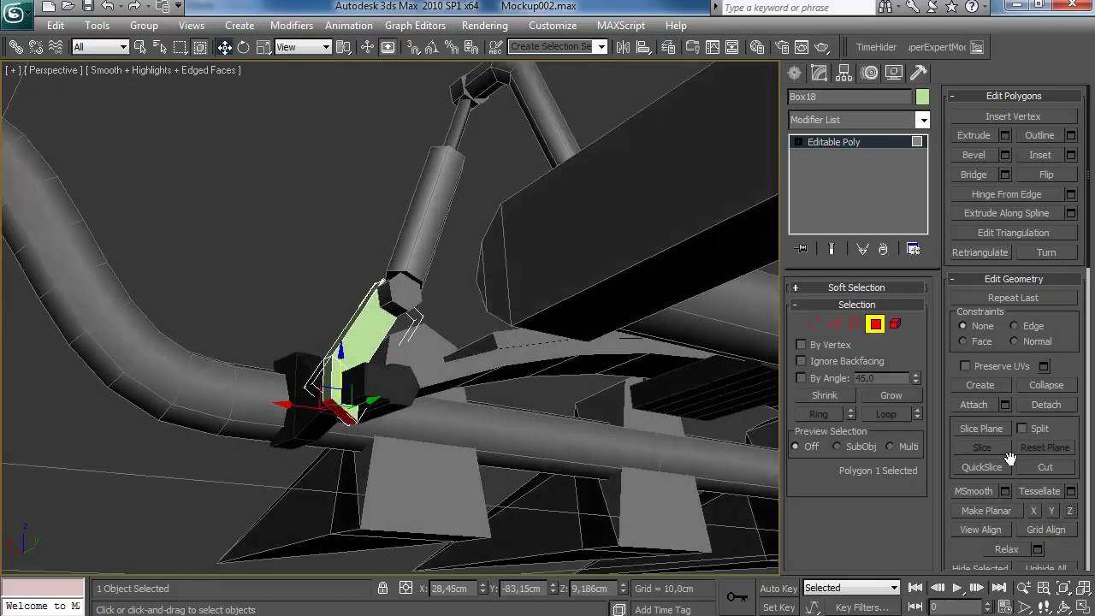
alt+middle_drag(332, 418, 513, 342)
click(1052, 511)
click(1034, 511)
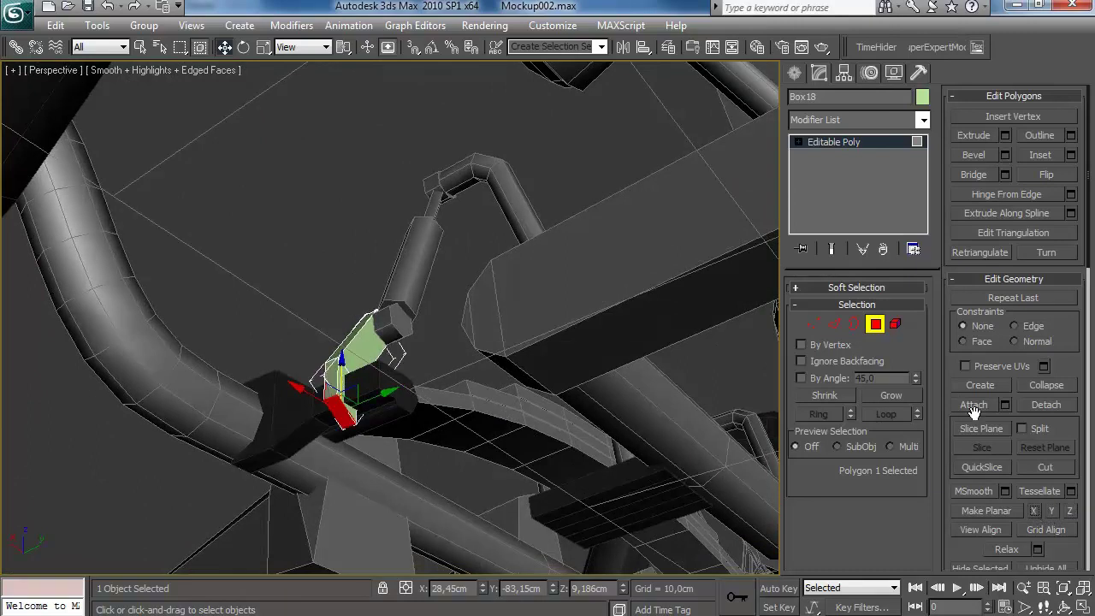
alt+middle_drag(510, 383, 412, 414)
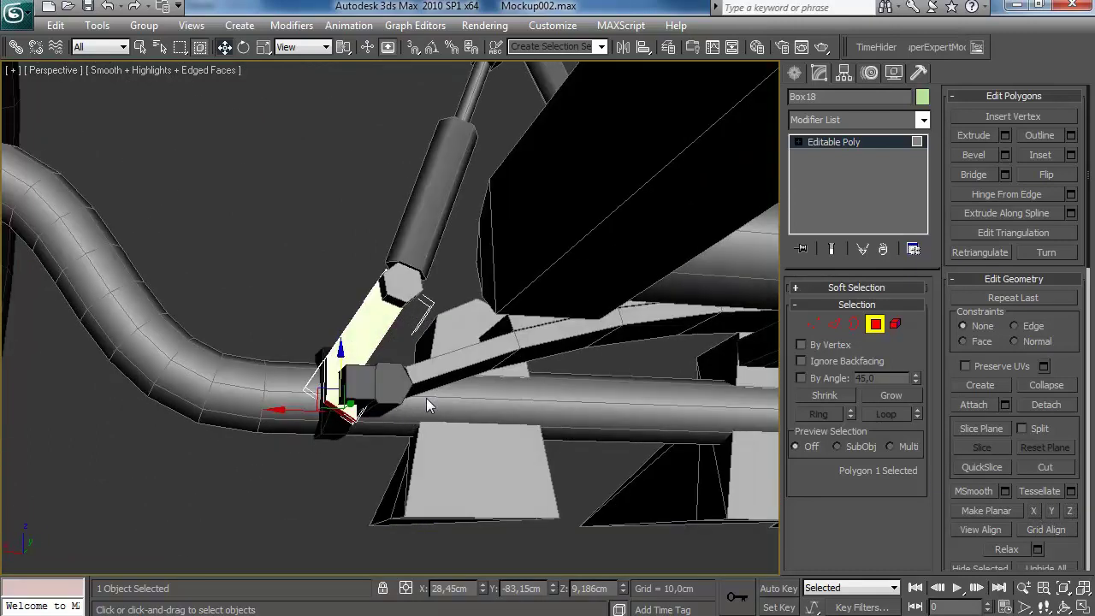
Reset the plate's transform with Reset XForm and collapse the resulting modifier into the editable poly.
click(875, 324)
click(918, 72)
click(872, 283)
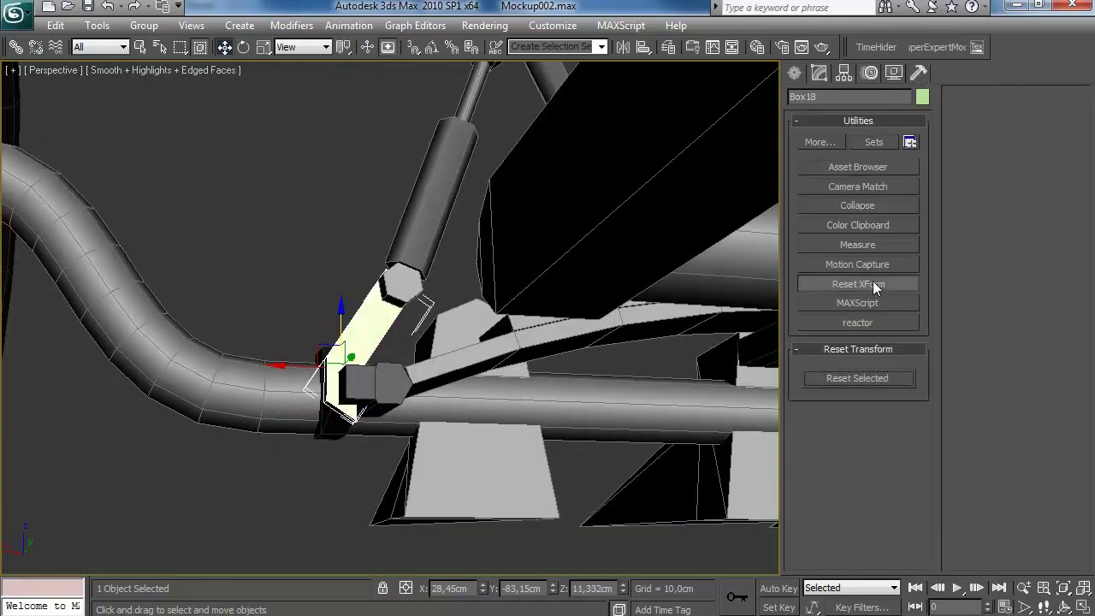
click(860, 379)
click(818, 73)
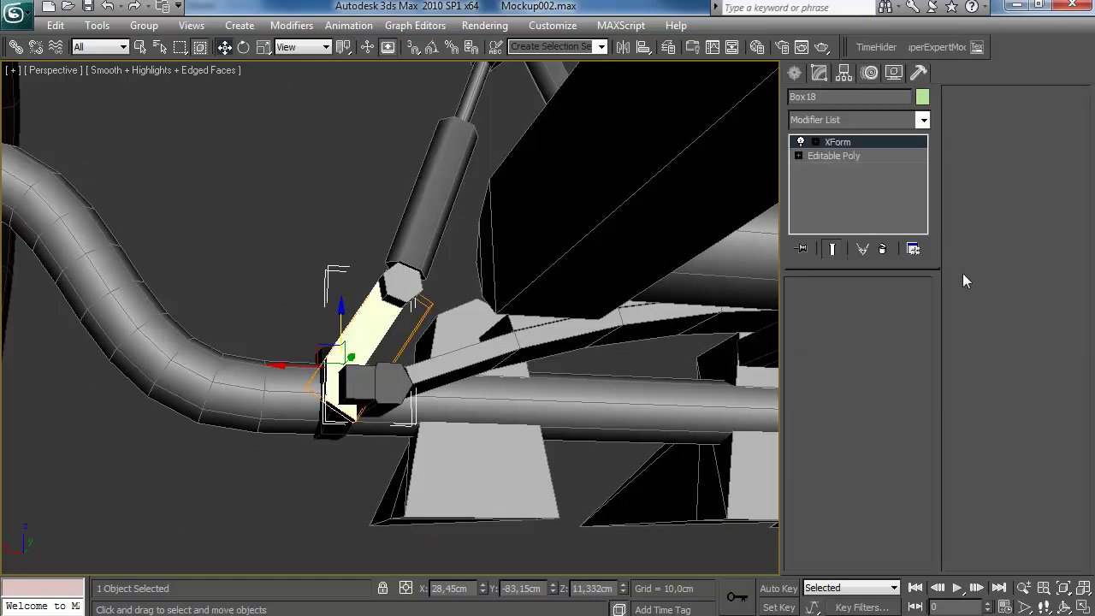
right_click(828, 142)
click(909, 296)
Clone the plate element along Y to form a second parallel plate beside the shock's lower end.
key(4)
alt+middle_drag(405, 377, 686, 339)
click(874, 324)
alt+middle_drag(650, 385, 749, 357)
click(894, 327)
alt+middle_drag(590, 347, 398, 371)
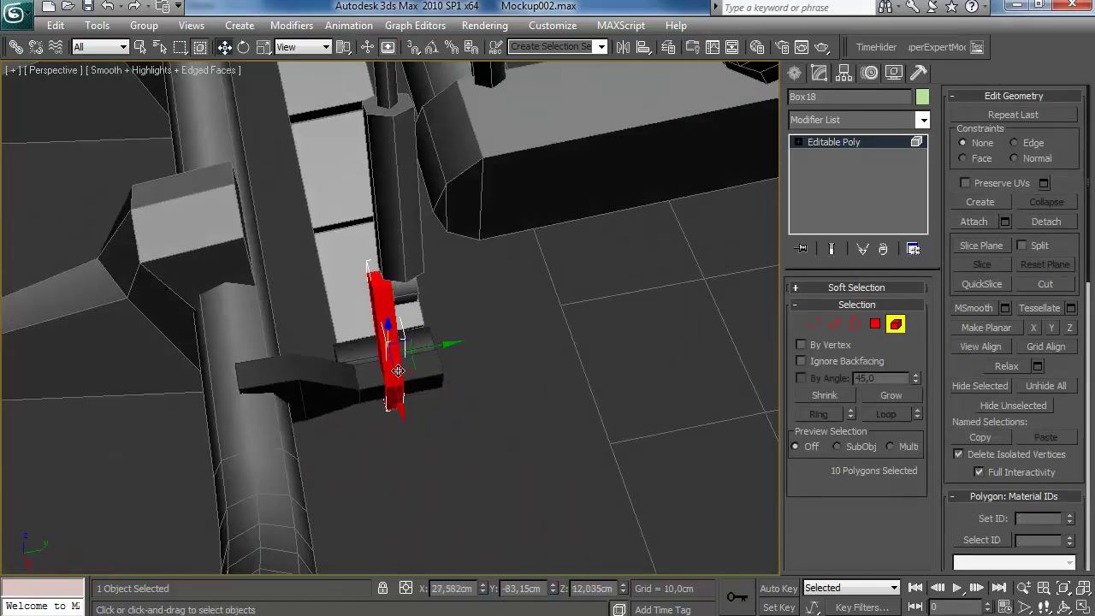
shift+drag(482, 337, 484, 337)
click(787, 462)
mouse_move(421, 355)
alt+middle_down()
mouse_move(489, 357)
mouse_move(581, 316)
mouse_move(515, 344)
alt+middle_up()
Attach the two shock mounting plates to the small axle bracket.
click(893, 326)
click(565, 368)
click(406, 419)
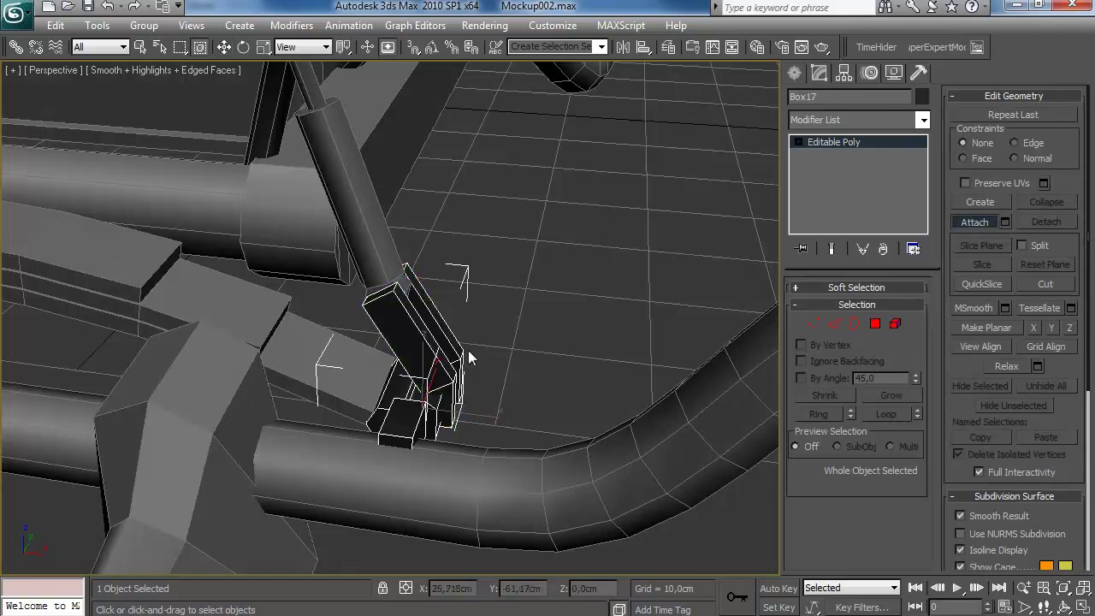
click(525, 303)
Display the viewport's polygon statistics, examine the whole front suspension and check the triangle count of one front wheel.
scroll(509, 289, down, 4)
alt+middle_drag(508, 288, 354, 267)
scroll(613, 242, down, 4)
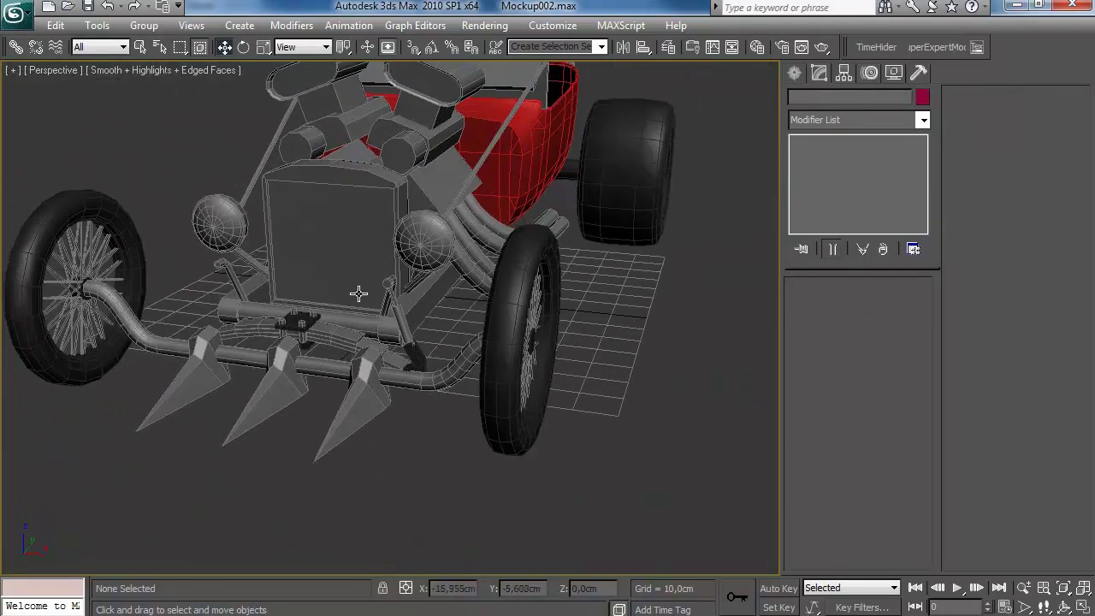
alt+middle_drag(384, 328, 623, 237)
key(7)
scroll(506, 286, up, 5)
alt+middle_drag(506, 286, 178, 285)
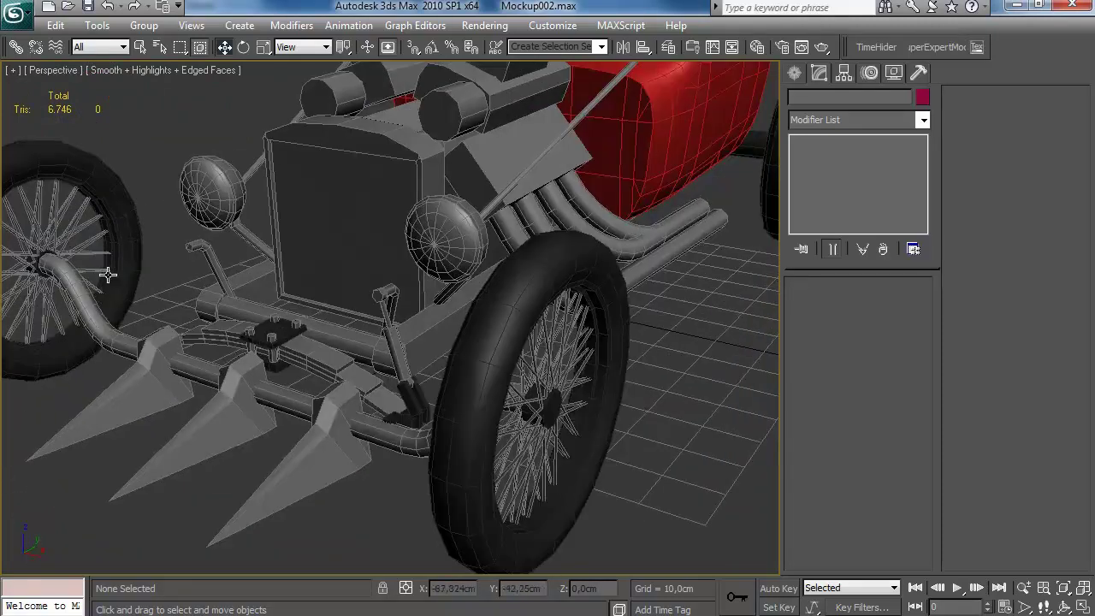
click(34, 264)
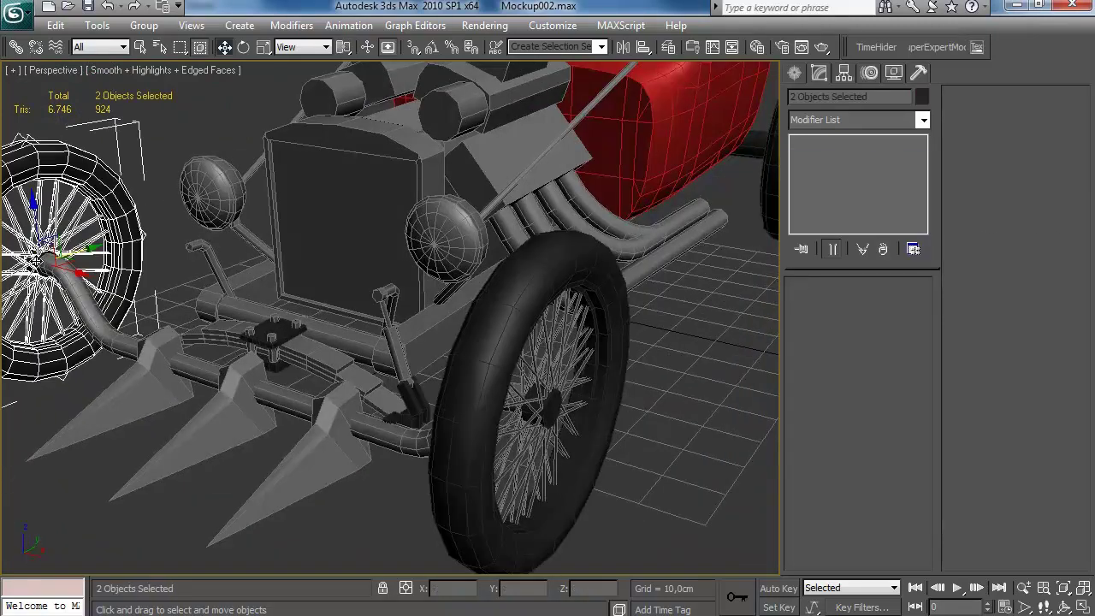
Check the triangle count of the spikes, leaf spring and shock parts together, and examine the front suspension.
click(374, 545)
middle_drag(242, 338, 372, 352)
scroll(332, 332, down, 4)
drag(430, 400, 513, 359)
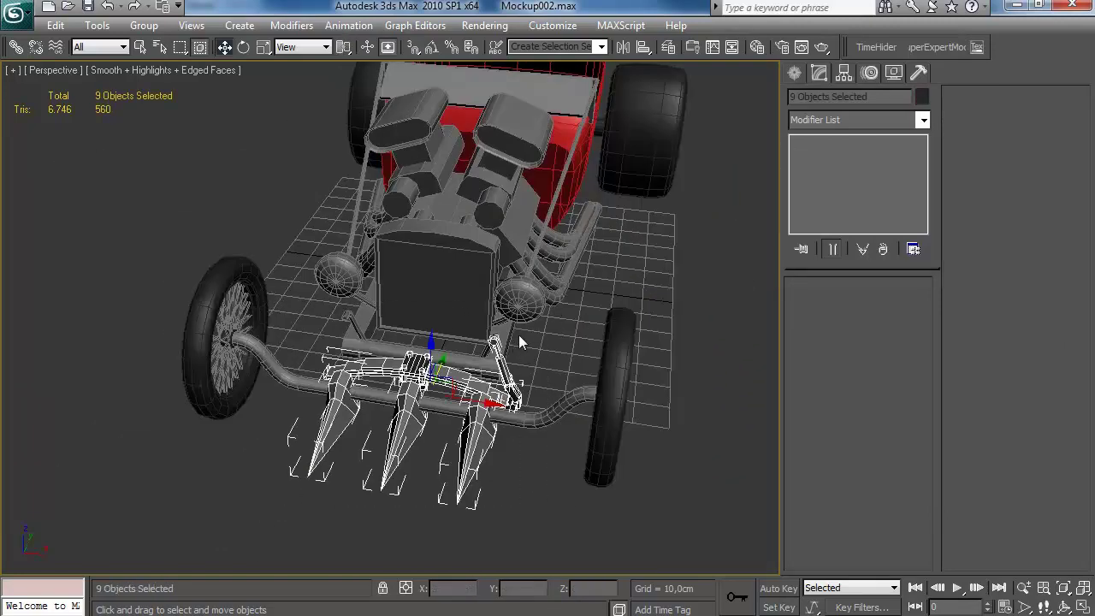
click(555, 355)
click(562, 398)
click(565, 347)
alt+middle_drag(565, 347, 504, 248)
scroll(524, 368, up, 4)
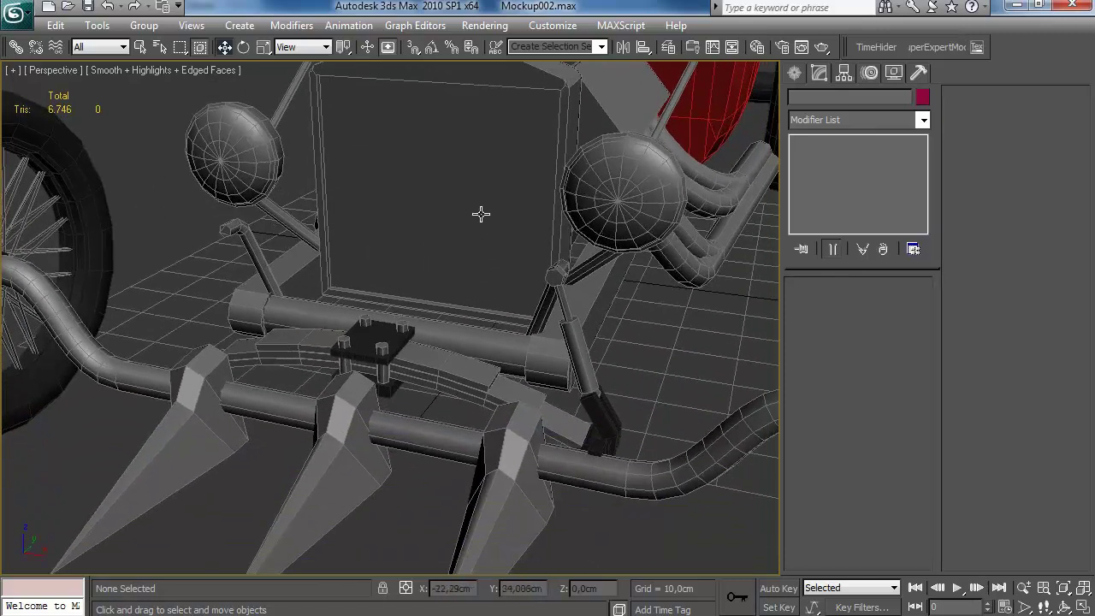
alt+middle_drag(556, 322, 530, 391)
Mirror a clone of the shock absorber and its lower bracket across the World X axis to the axle's other side.
click(513, 353)
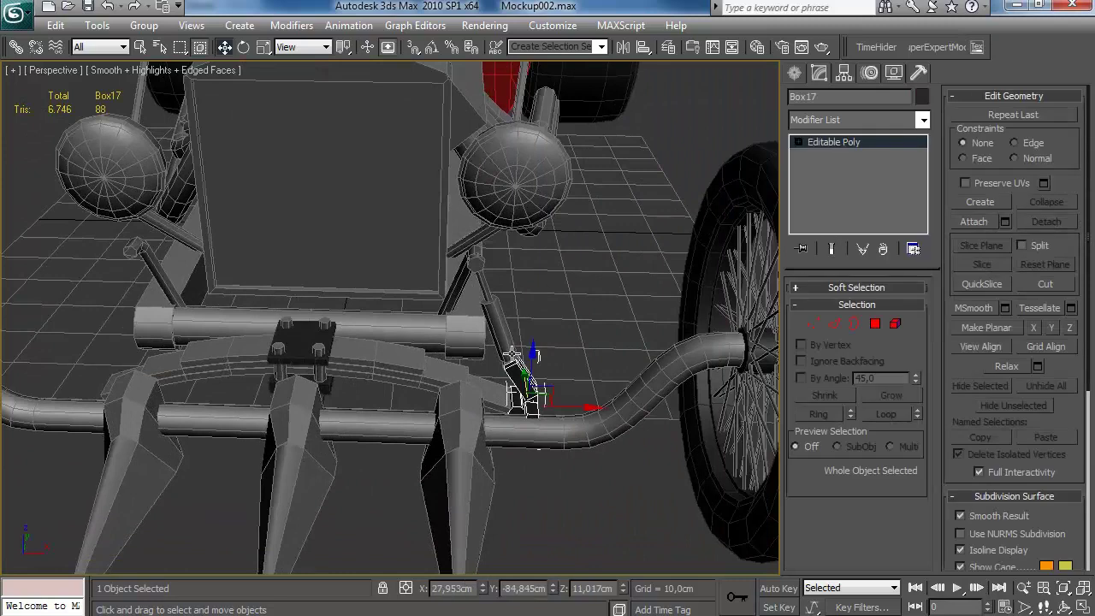
ctrl+click(499, 325)
click(310, 48)
click(339, 82)
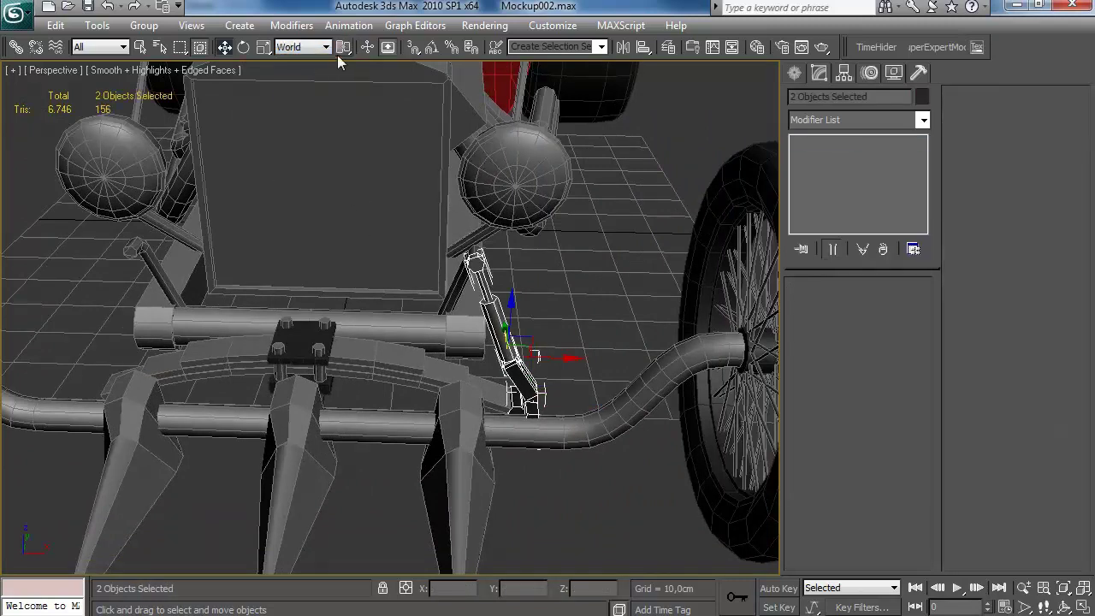
click(97, 25)
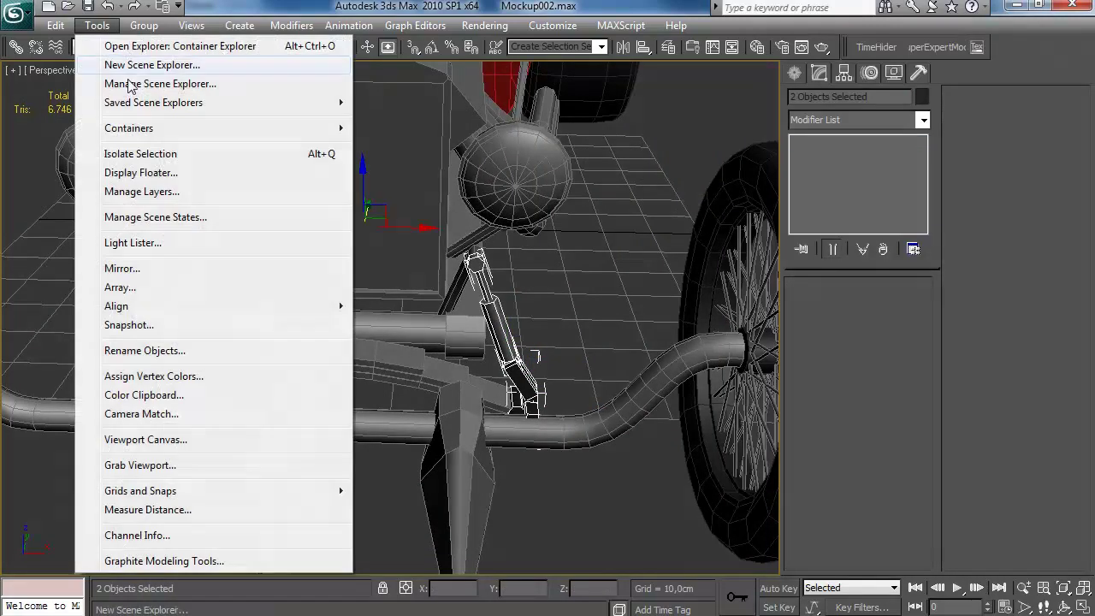
click(120, 270)
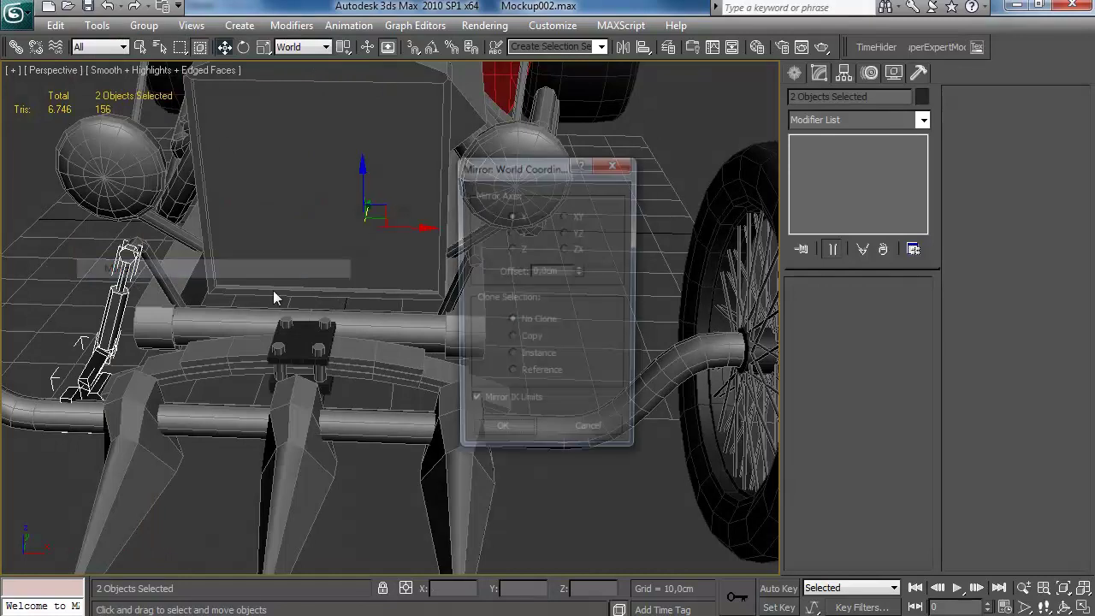
click(505, 436)
Examine the mirrored shock from several sides and test moving the leaf spring's lower clamp plate along Y.
scroll(562, 308, down, 6)
alt+middle_drag(489, 295, 528, 310)
scroll(527, 266, up, 4)
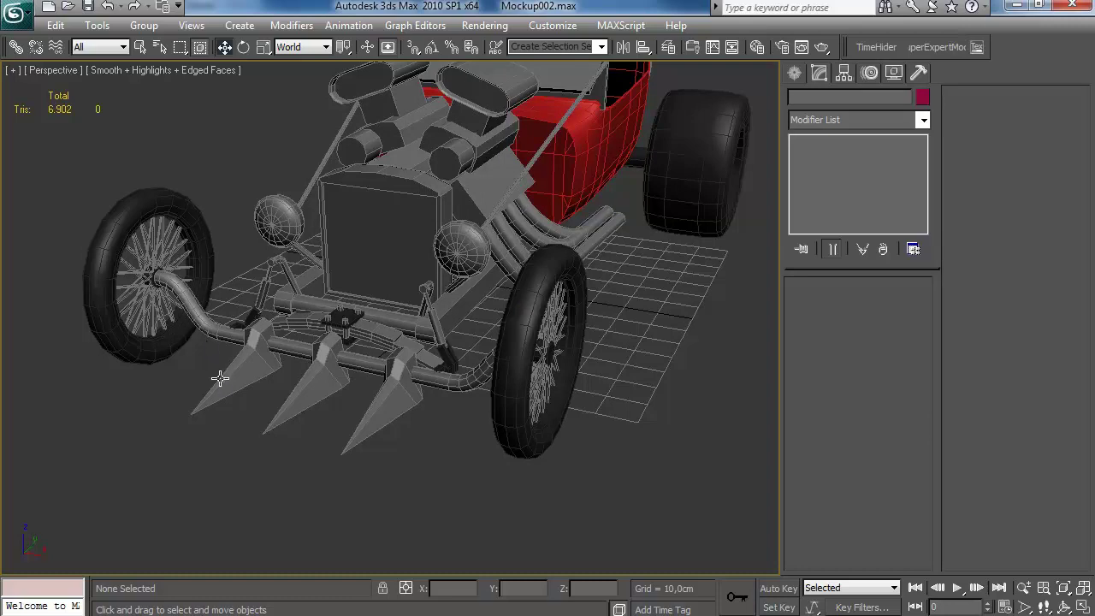
alt+middle_drag(278, 338, 377, 407)
alt+middle_drag(244, 295, 259, 301)
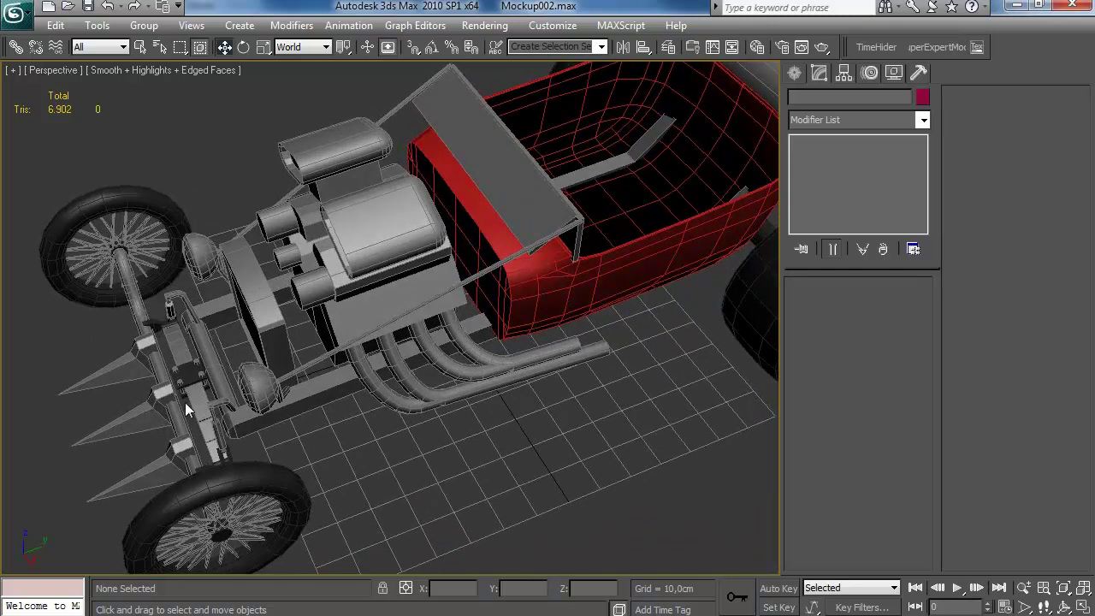
click(182, 398)
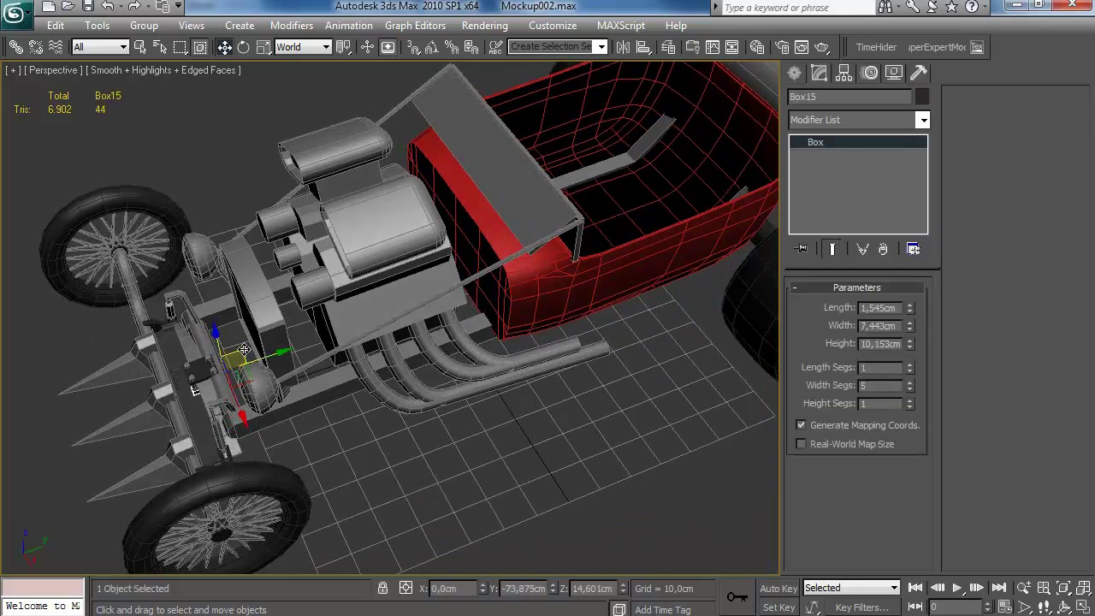
click(327, 412)
Link the shock absorbers to their lower brackets, the brackets to the axle, and the axle to the lower clamp plate.
alt+middle_drag(330, 410, 444, 288)
scroll(444, 289, up, 3)
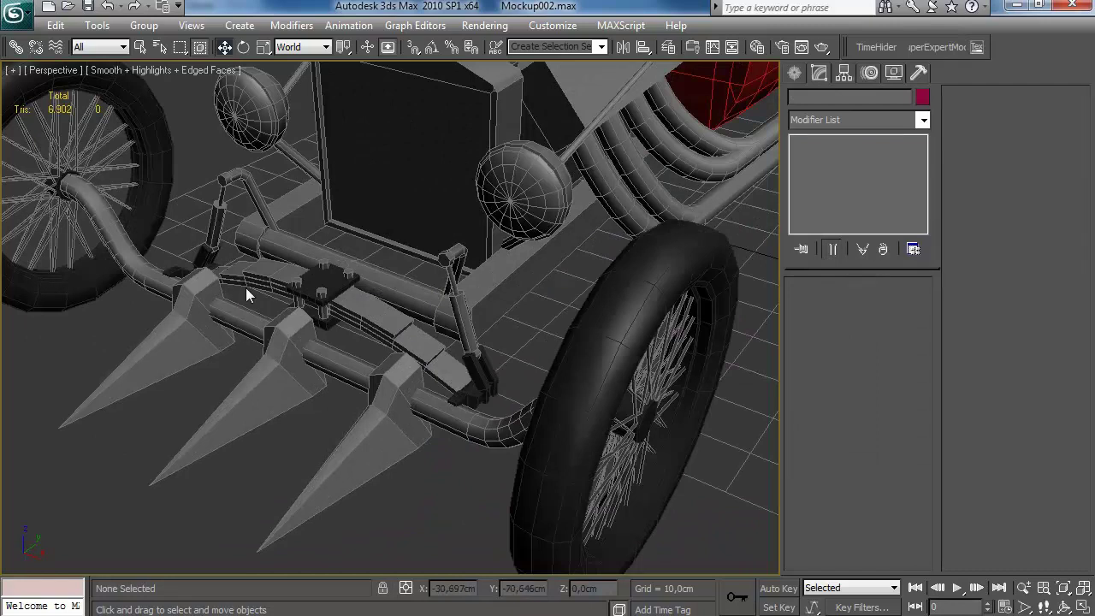
drag(465, 332, 485, 384)
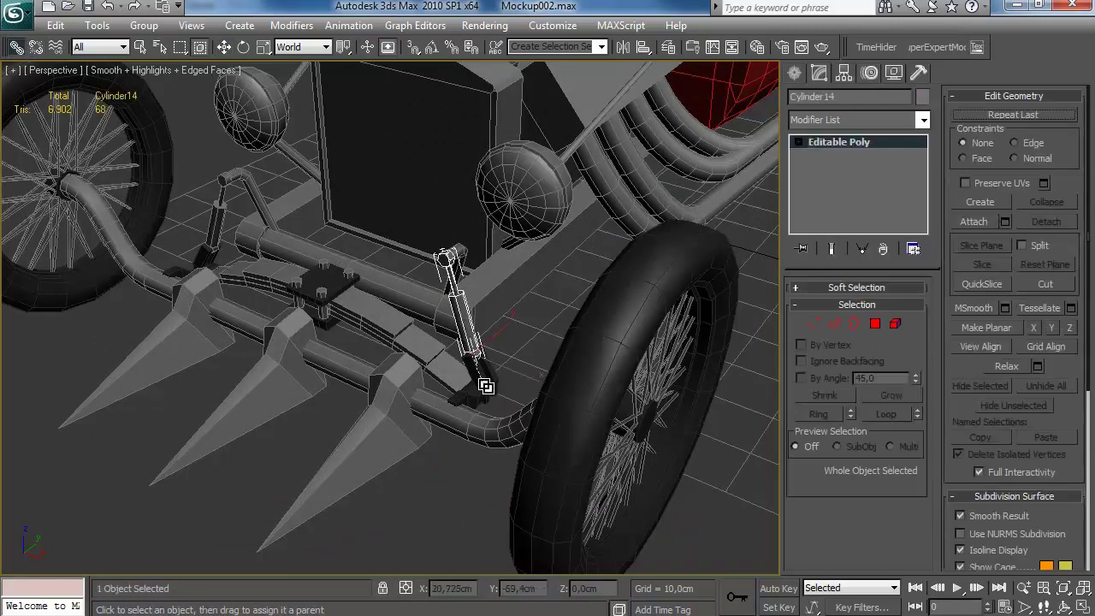
click(450, 424)
drag(210, 228, 165, 278)
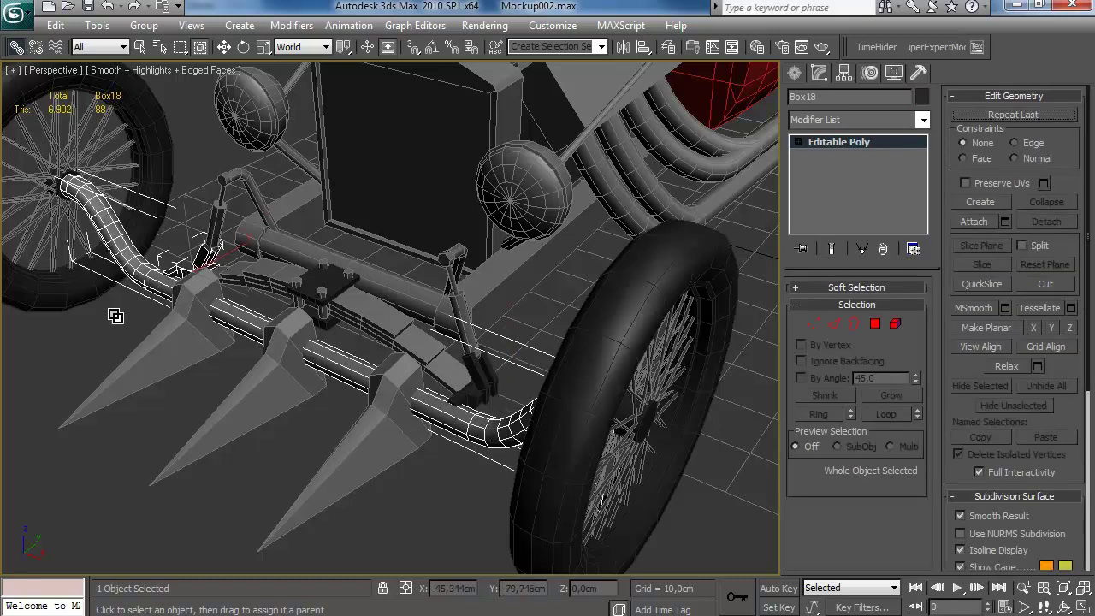
click(334, 349)
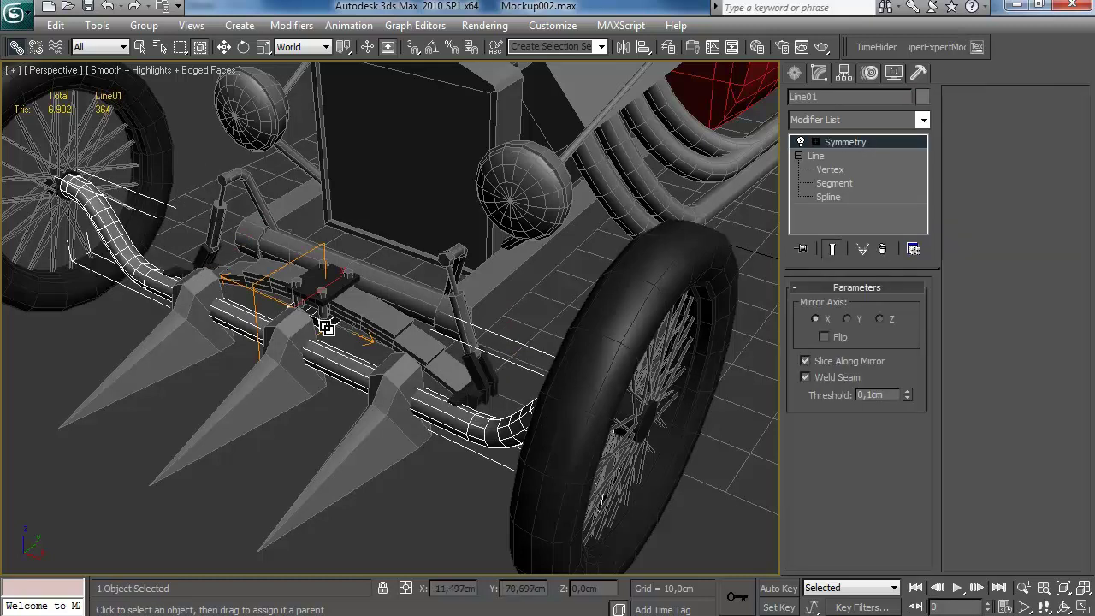
click(318, 414)
Move the vertices of the frame's front cross tube and bent shock mounts toward the radiator along the Parent X axis.
alt+middle_drag(355, 347, 293, 326)
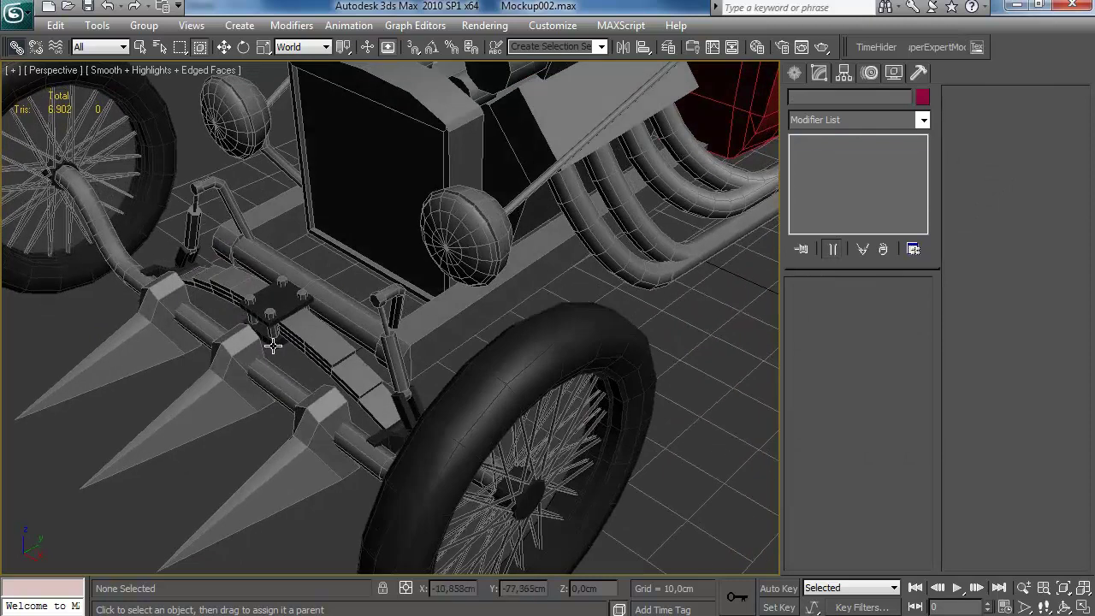
click(273, 345)
alt+middle_drag(341, 283, 316, 313)
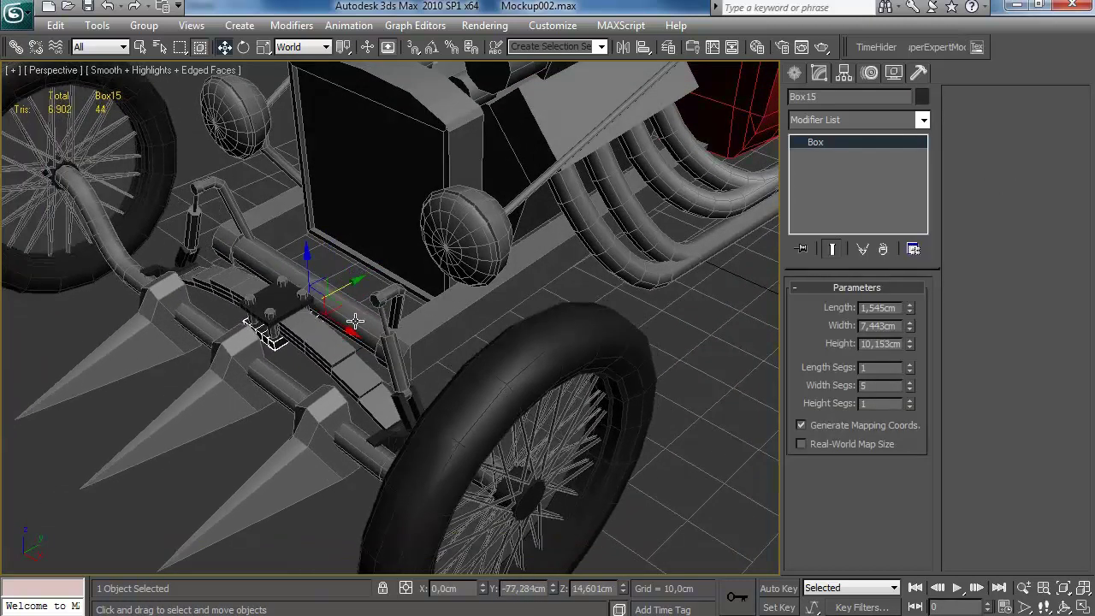
click(558, 290)
alt+middle_drag(500, 289, 409, 415)
click(400, 358)
click(834, 176)
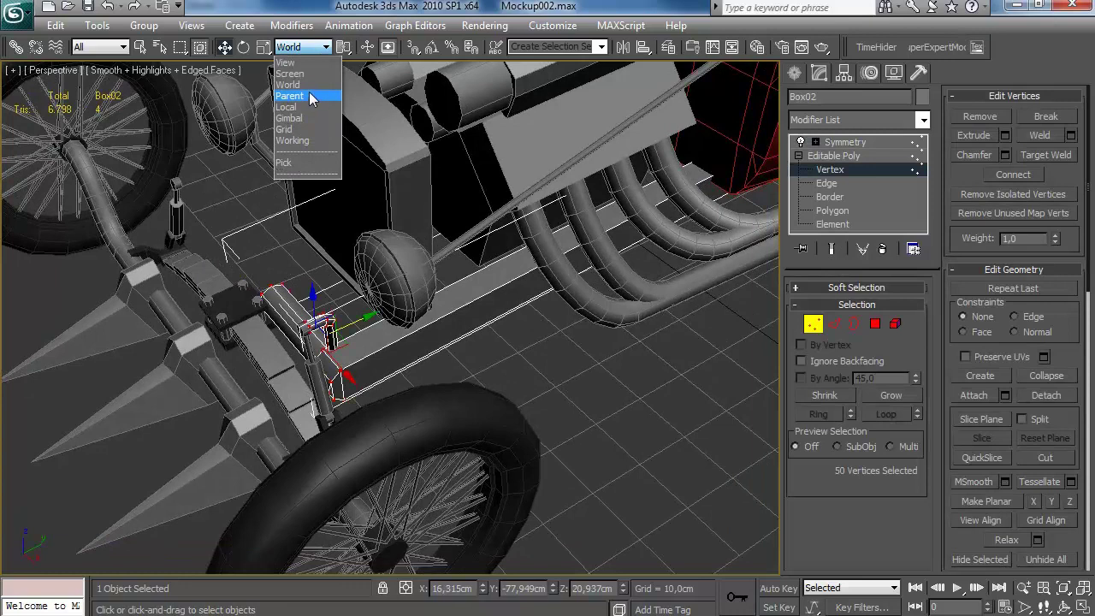
alt+middle_drag(358, 320, 354, 325)
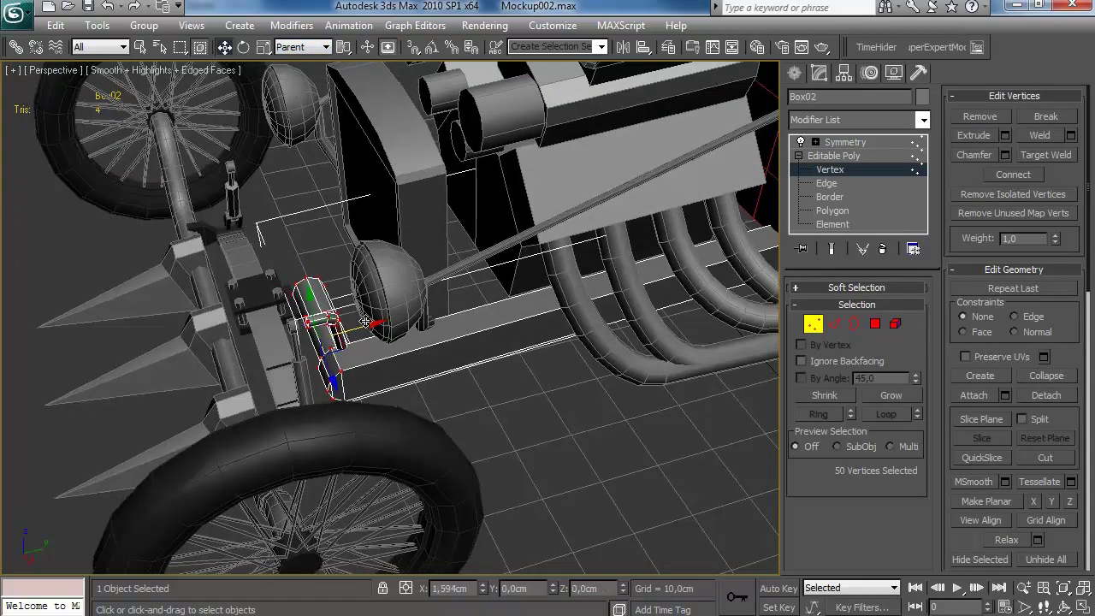
alt+middle_drag(430, 336, 359, 336)
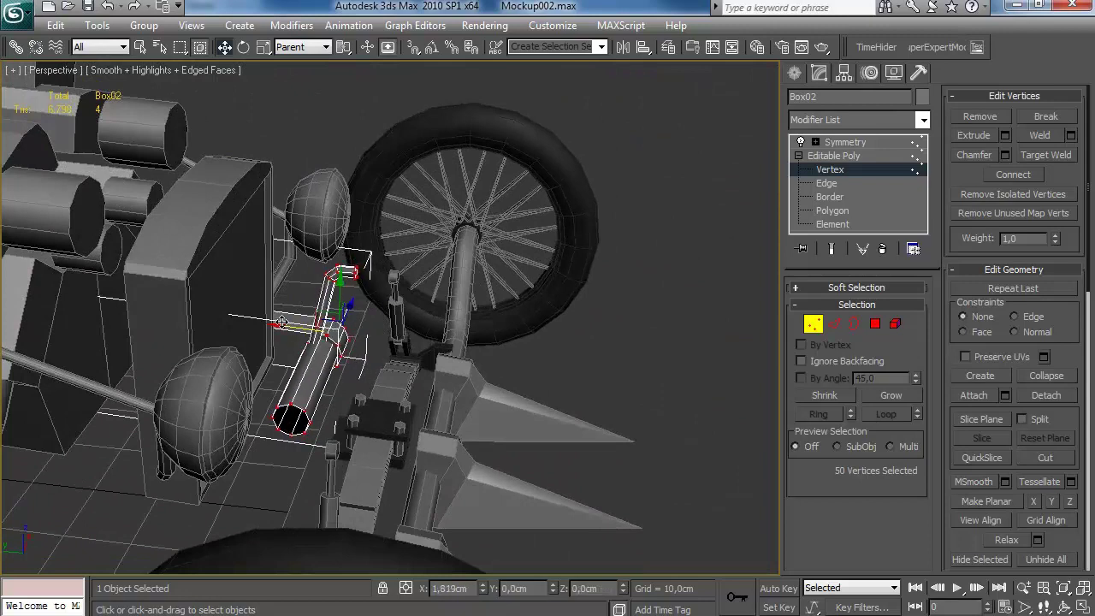
click(813, 324)
click(377, 418)
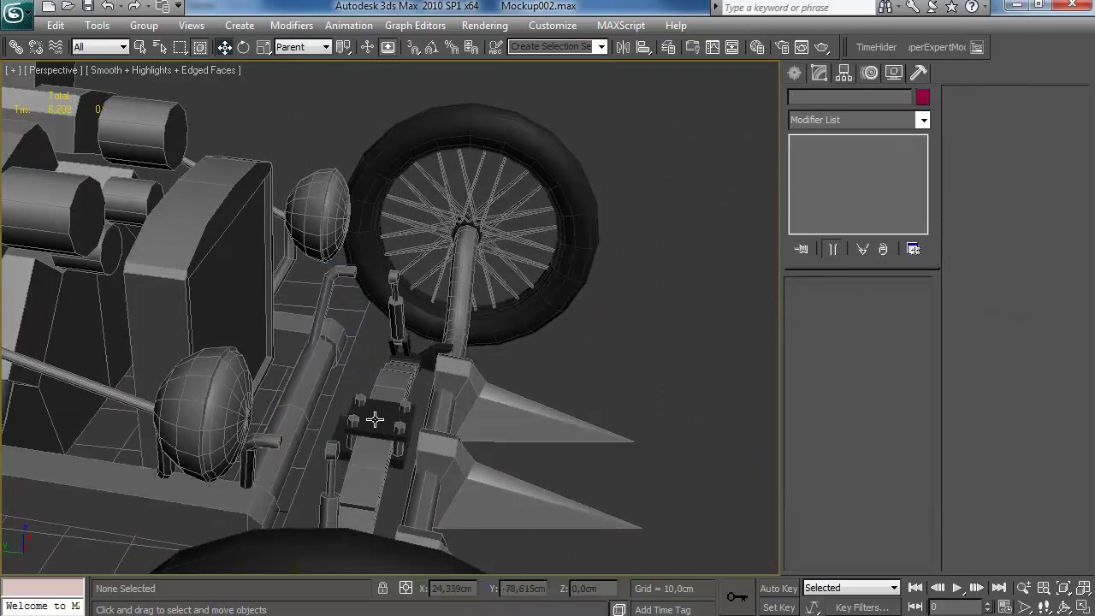
Reduce the width segments of the leaf spring's lower and upper clamp plates to 1.
alt+middle_drag(370, 433, 399, 460)
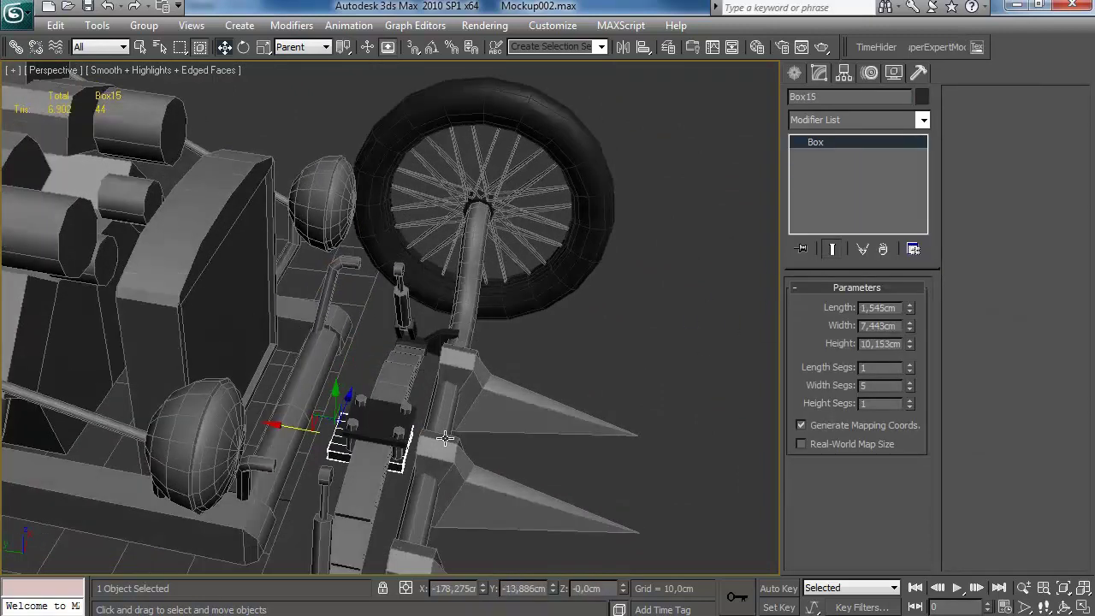
click(383, 425)
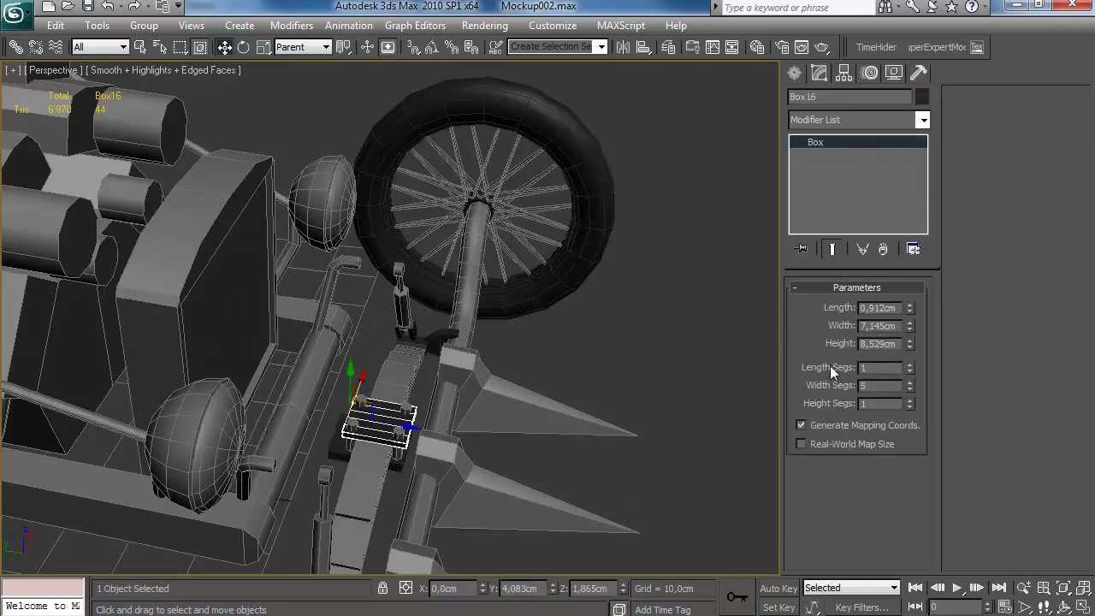
click(589, 470)
Move the lower clamp plate with its linked axle assembly about 5 cm along the Parent X axis toward the bent shock mounts.
drag(336, 449, 298, 440)
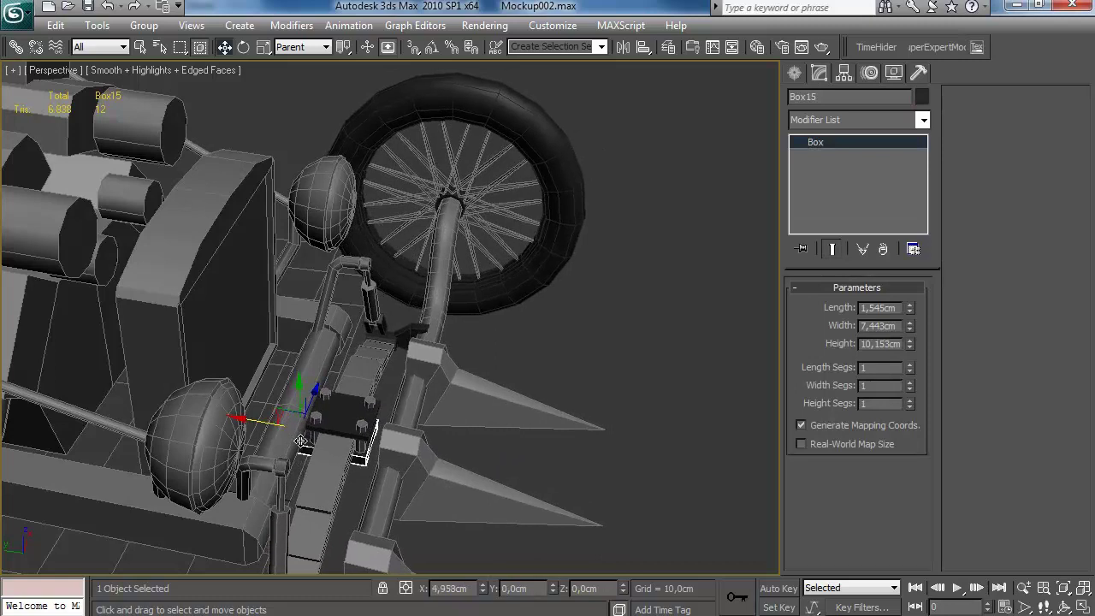
click(556, 331)
alt+middle_drag(479, 344, 388, 345)
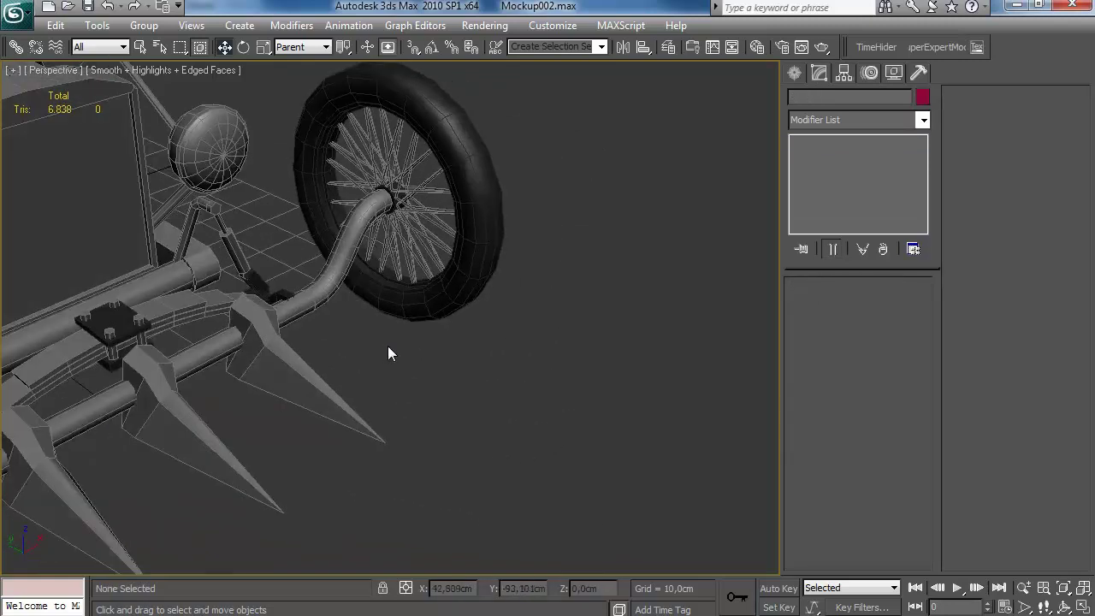
Turn off the edged faces display and examine the whole car from several sides.
key(z)
alt+middle_drag(480, 344, 422, 400)
key(F4)
scroll(416, 272, up, 3)
scroll(619, 264, up, 3)
scroll(446, 343, up, 5)
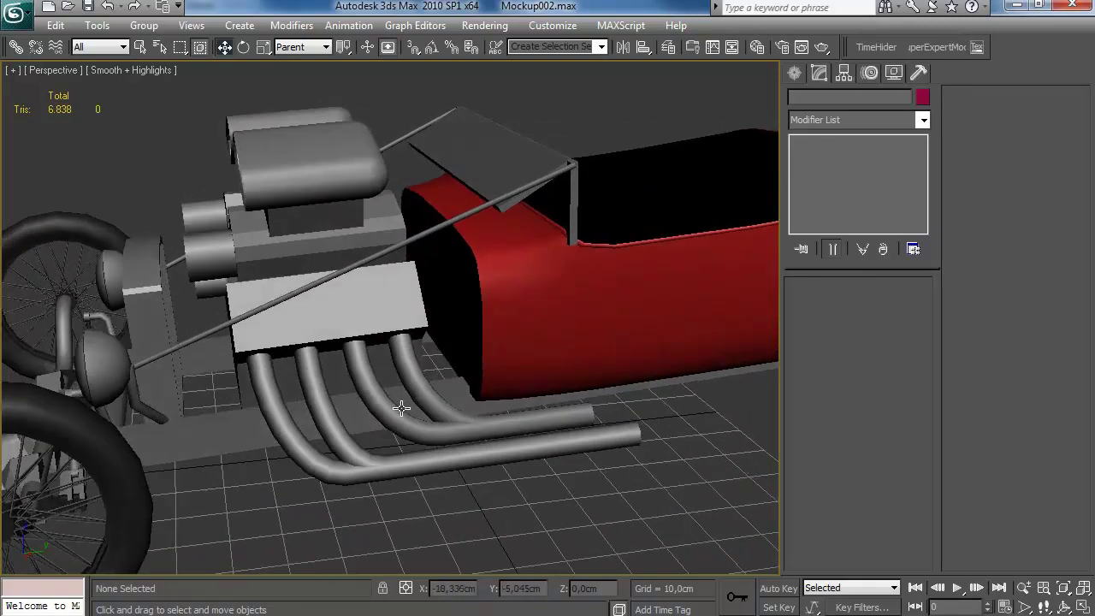
alt+middle_drag(405, 411, 469, 416)
scroll(349, 411, down, 3)
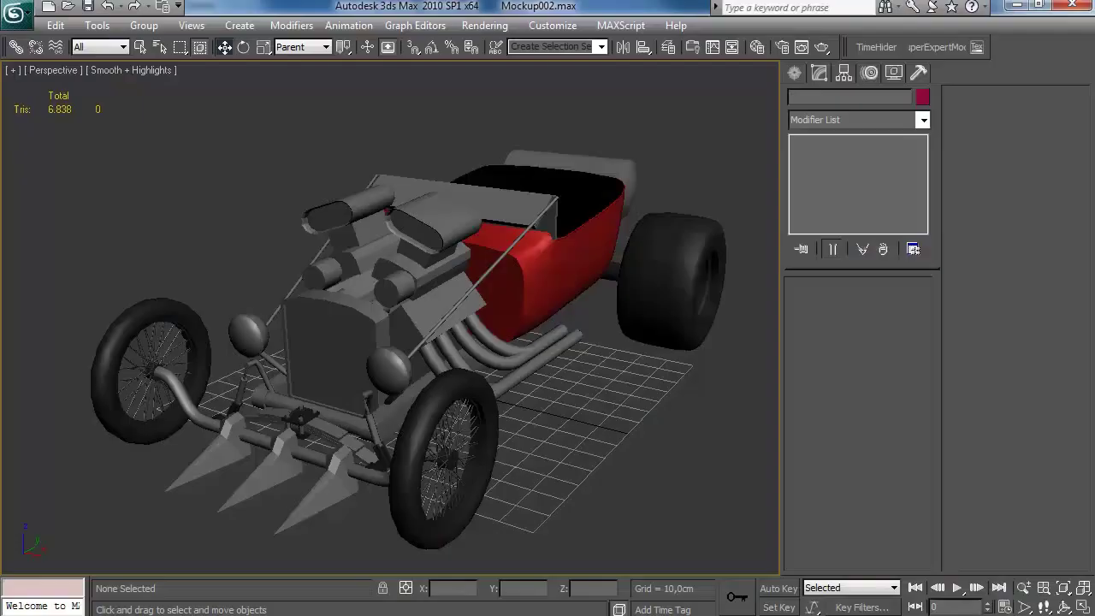
Grow a vertex selection over the headlight sphere's front side and scale it to about 75% along Z to flatten the lens.
alt+middle_drag(410, 346, 582, 295)
scroll(479, 298, up, 5)
scroll(411, 329, up, 4)
click(386, 344)
click(895, 322)
click(427, 330)
key(1)
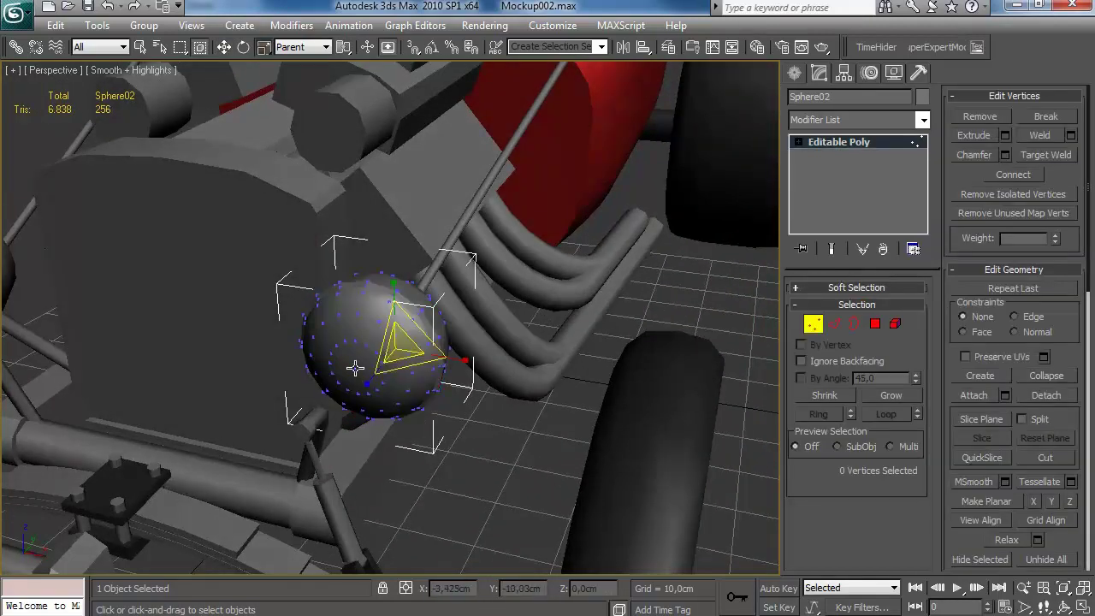
alt+middle_drag(509, 352, 697, 319)
click(890, 394)
click(890, 394)
alt+middle_drag(446, 349, 346, 384)
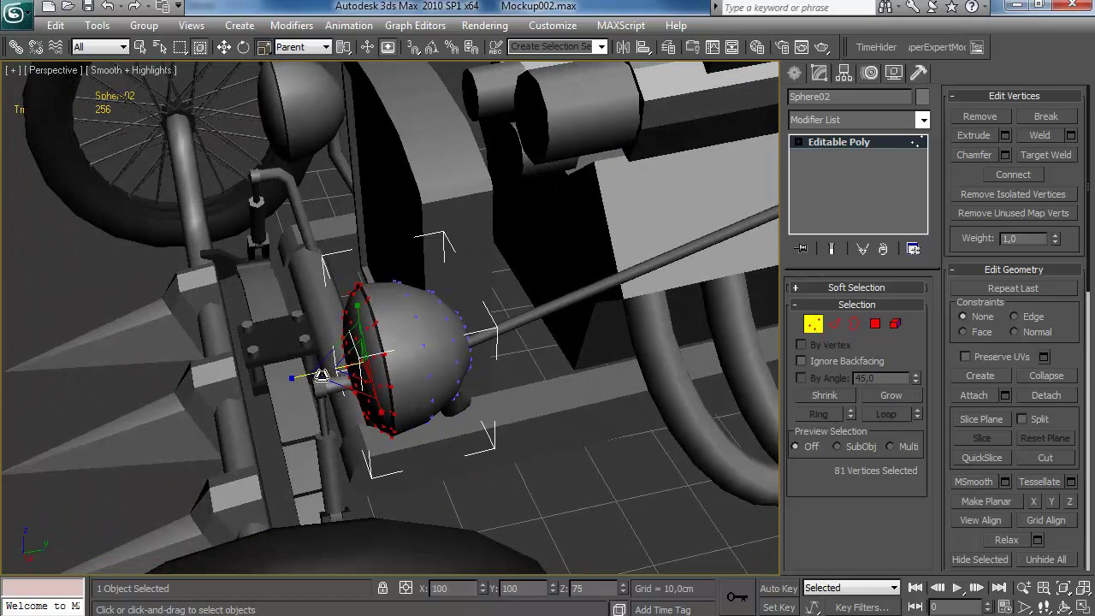
drag(368, 378, 321, 374)
alt+middle_drag(368, 385, 379, 342)
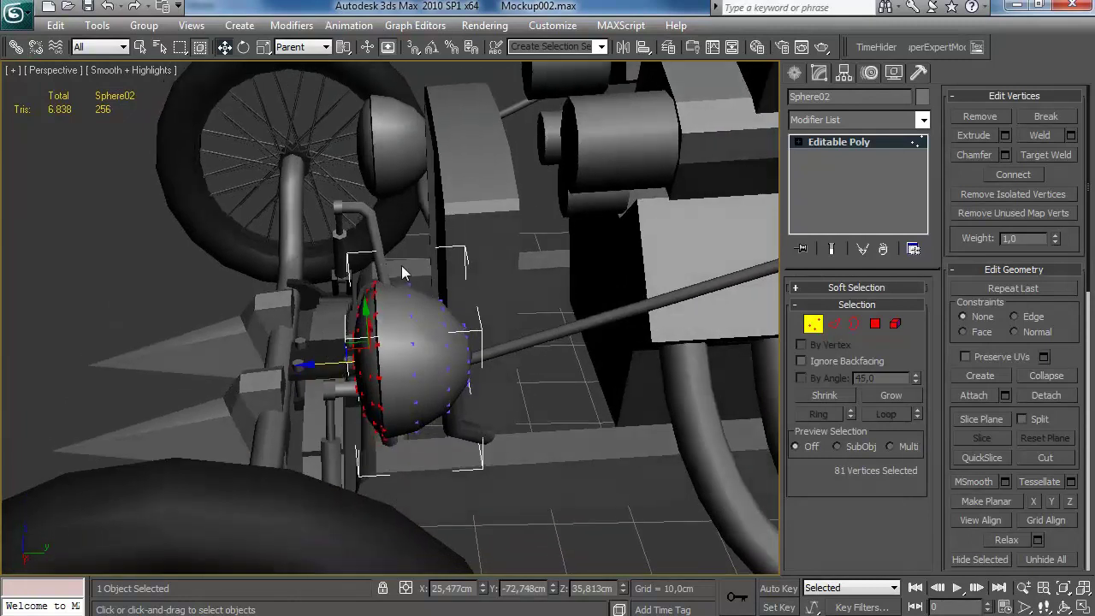
Try to scale the vertices at the back of the headlight sphere.
alt+middle_drag(452, 366, 522, 385)
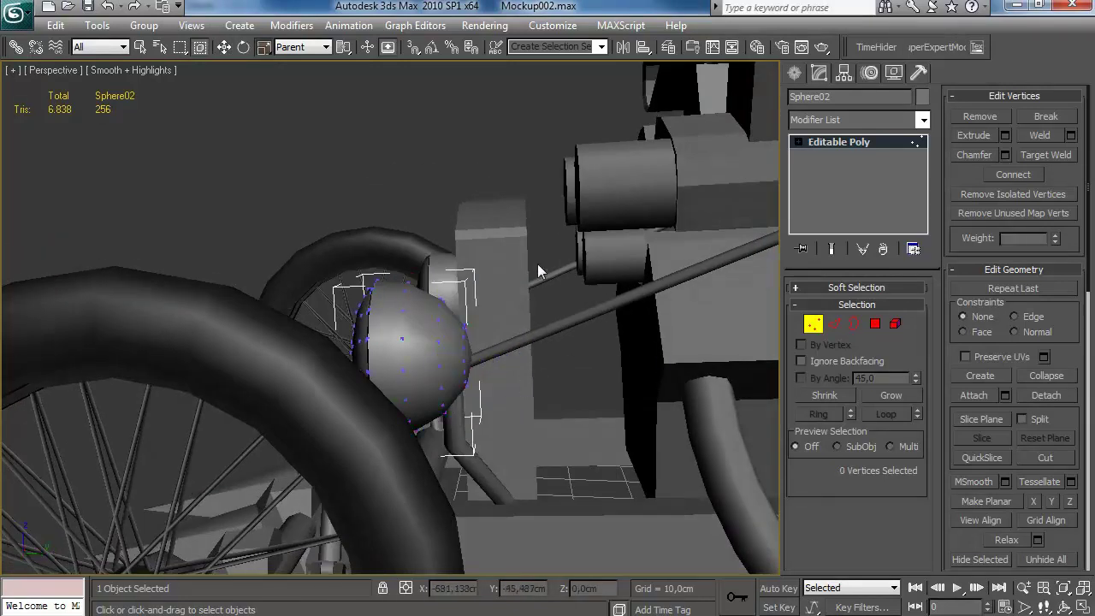
alt+middle_drag(446, 375, 385, 371)
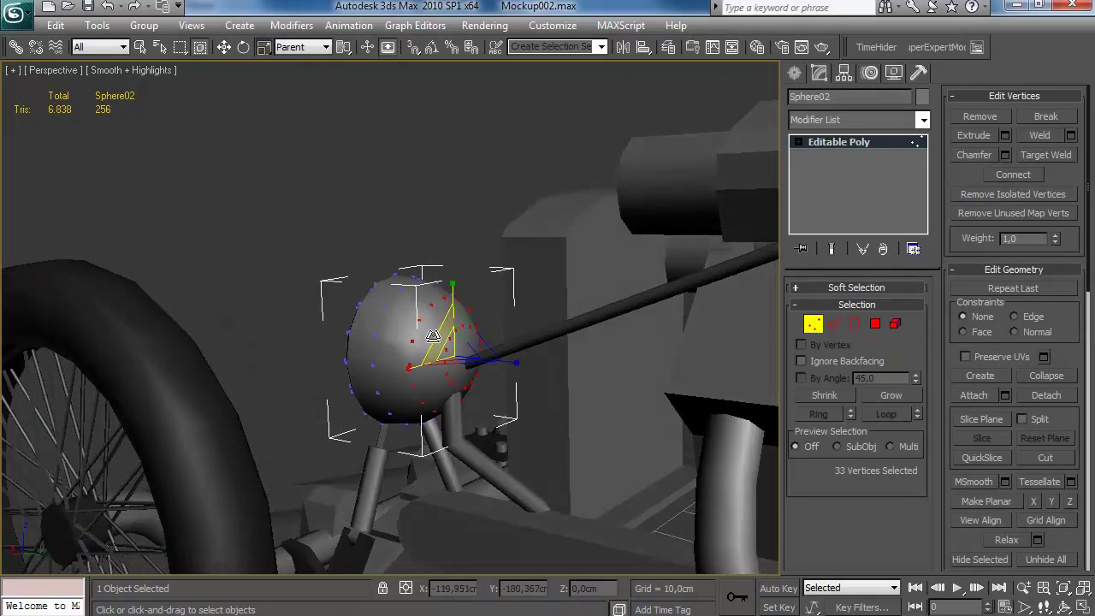
alt+middle_drag(430, 334, 557, 329)
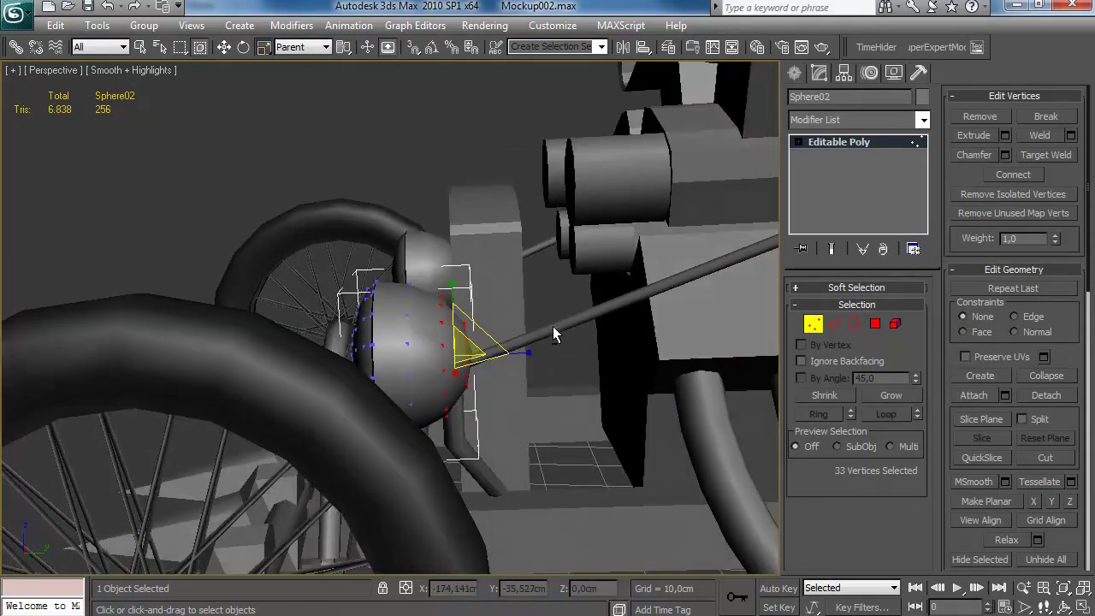
click(817, 330)
click(434, 190)
Select a vertex at the centre of the headlight sphere's front and grow the selection over the front side.
alt+middle_drag(435, 191, 476, 279)
scroll(462, 221, down, 4)
scroll(455, 216, down, 3)
middle_drag(477, 280, 379, 282)
scroll(385, 284, up, 5)
scroll(498, 332, up, 3)
click(508, 400)
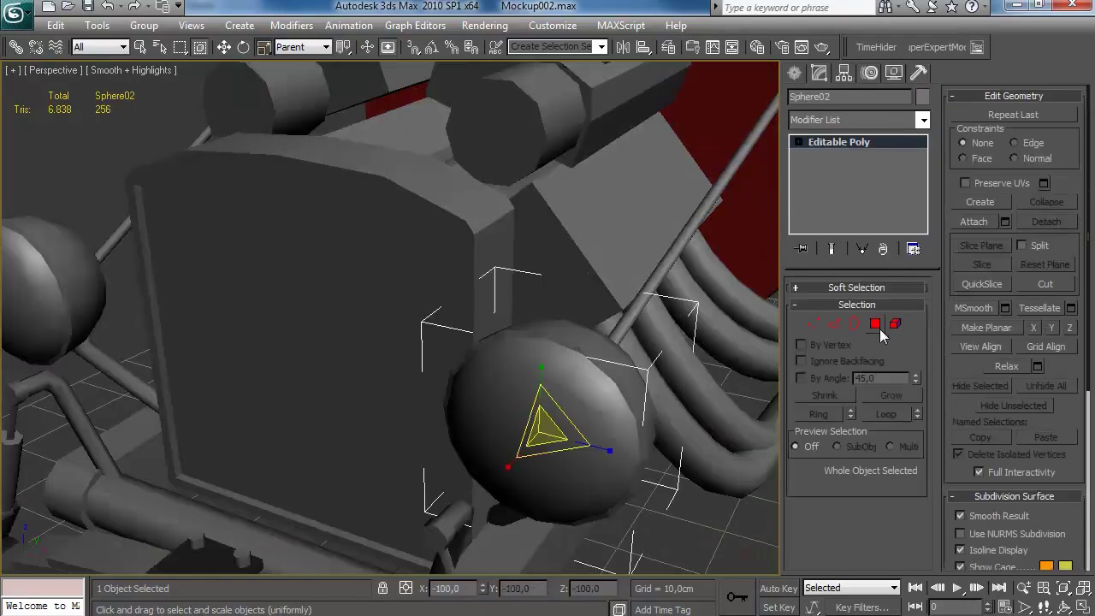
click(874, 325)
click(813, 324)
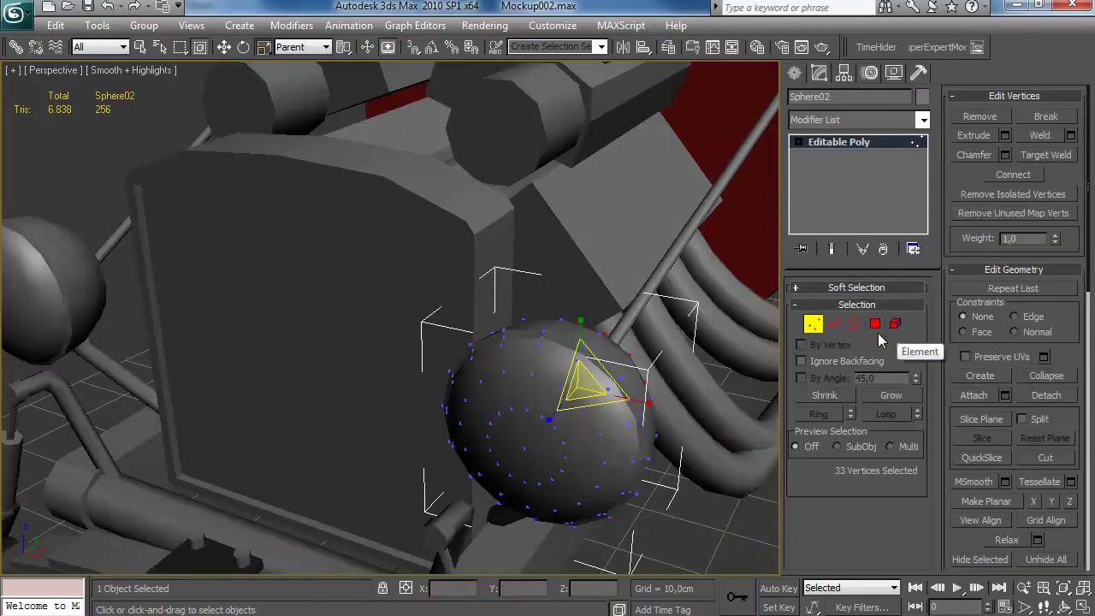
click(527, 445)
click(892, 396)
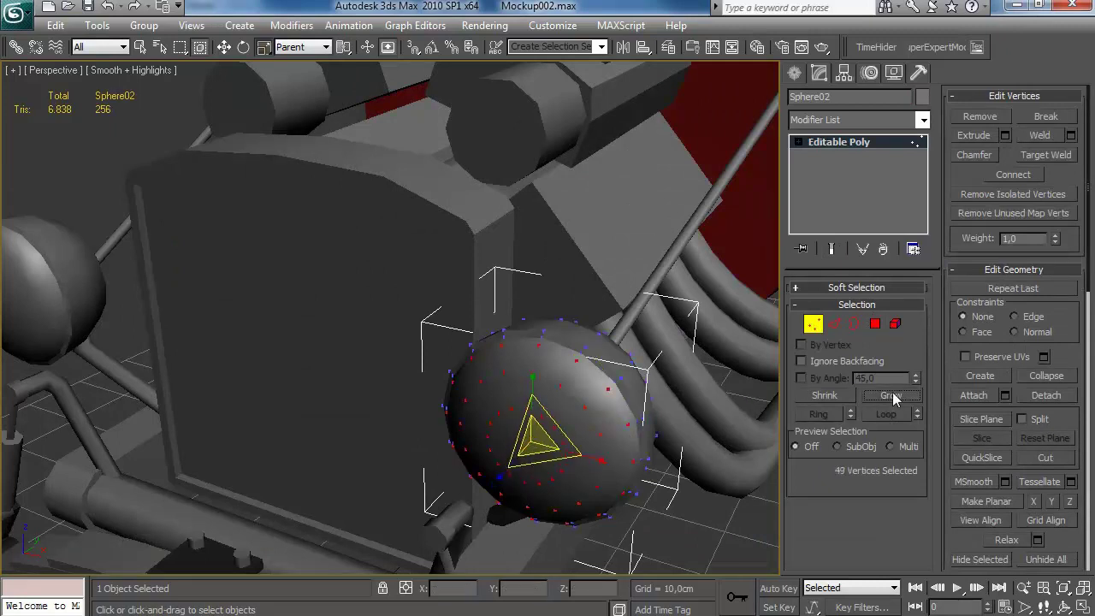
Convert the front vertex selection to polygons and detach them from the headlight sphere as a separate lens object.
ctrl+click(875, 326)
alt+middle_drag(643, 396, 583, 363)
click(1045, 405)
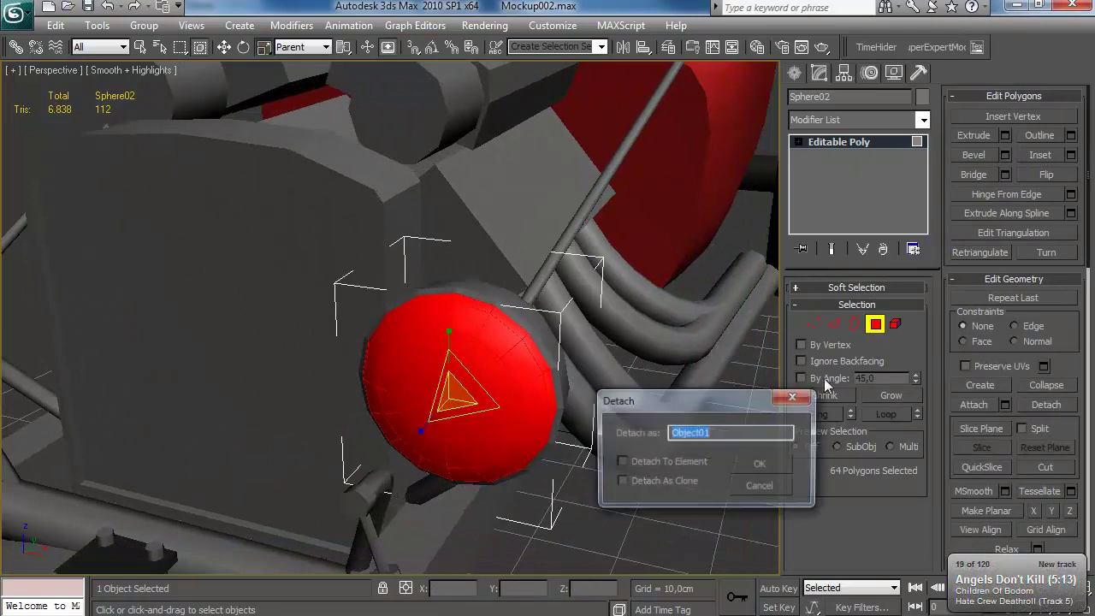
click(760, 465)
click(875, 324)
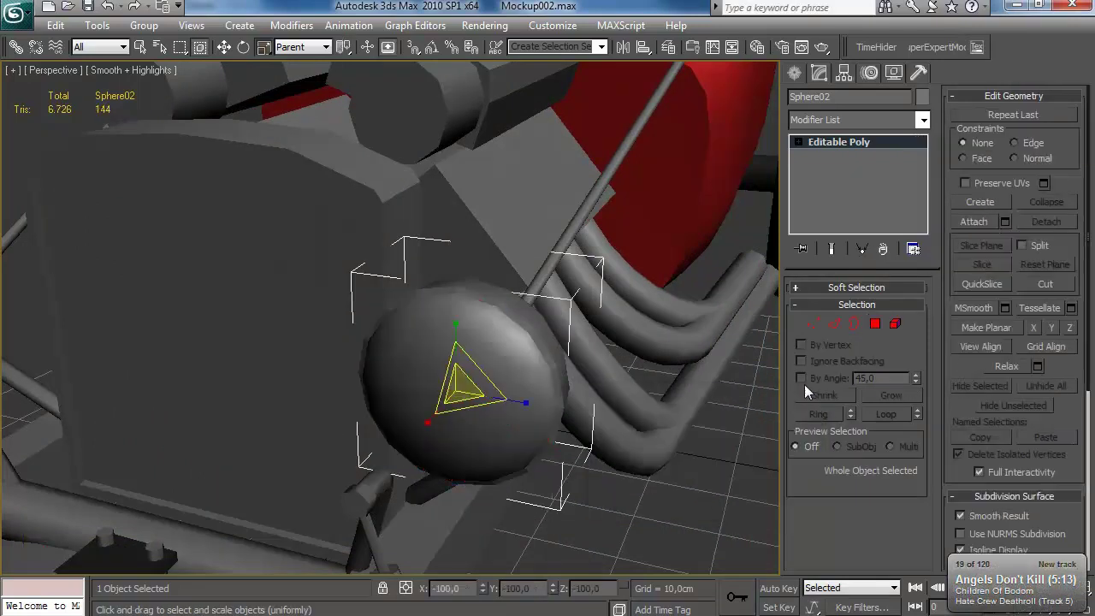
Select the detached headlight lens, make it see-through and hide it.
key(q)
click(673, 506)
click(523, 438)
right_click(523, 430)
click(447, 169)
middle_drag(219, 296, 323, 268)
middle_drag(431, 337, 403, 349)
key(alt+x)
middle_drag(564, 353, 366, 359)
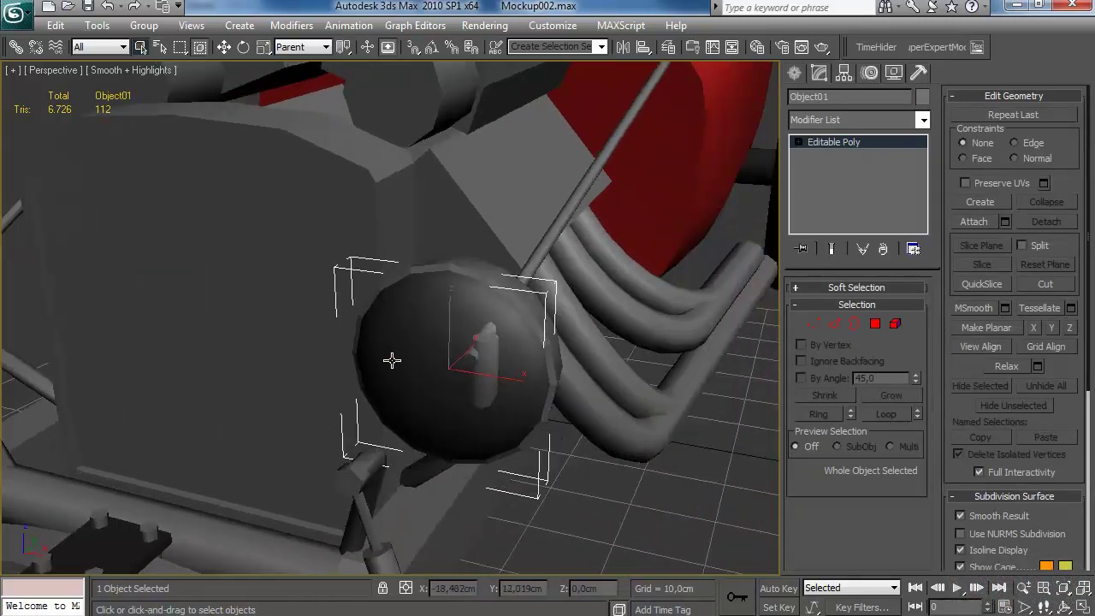
right_click(474, 370)
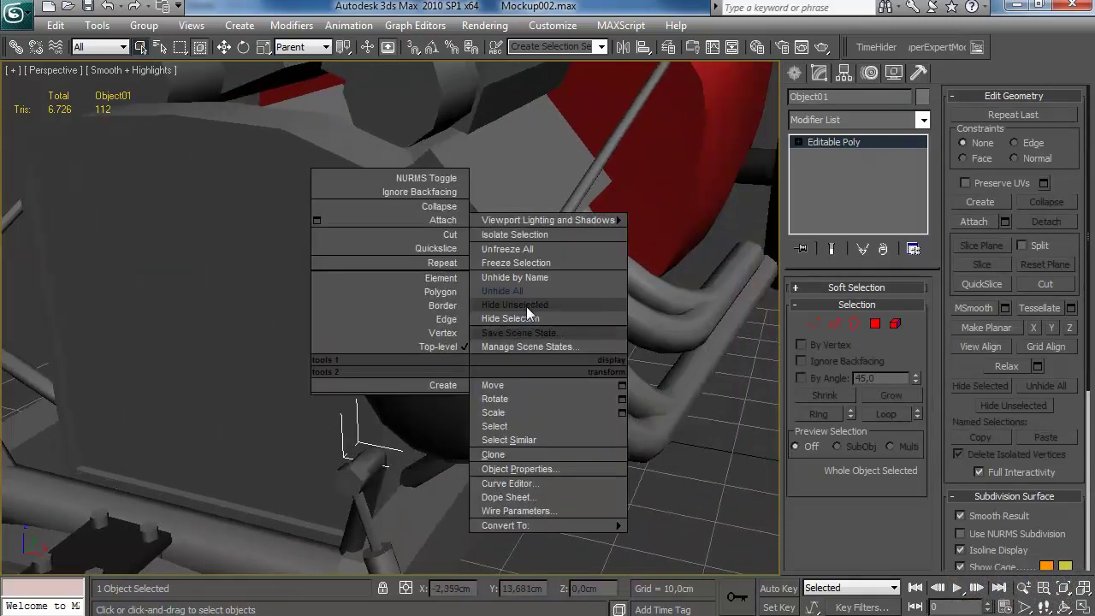
click(537, 335)
Turn on edged faces and move the end vertex of the bracket line protruding inside the open headlight shell.
mouse_move(568, 400)
alt+middle_down()
mouse_move(613, 395)
mouse_move(549, 396)
alt+middle_up()
click(425, 383)
alt+middle_drag(424, 383, 492, 359)
key(F4)
click(993, 193)
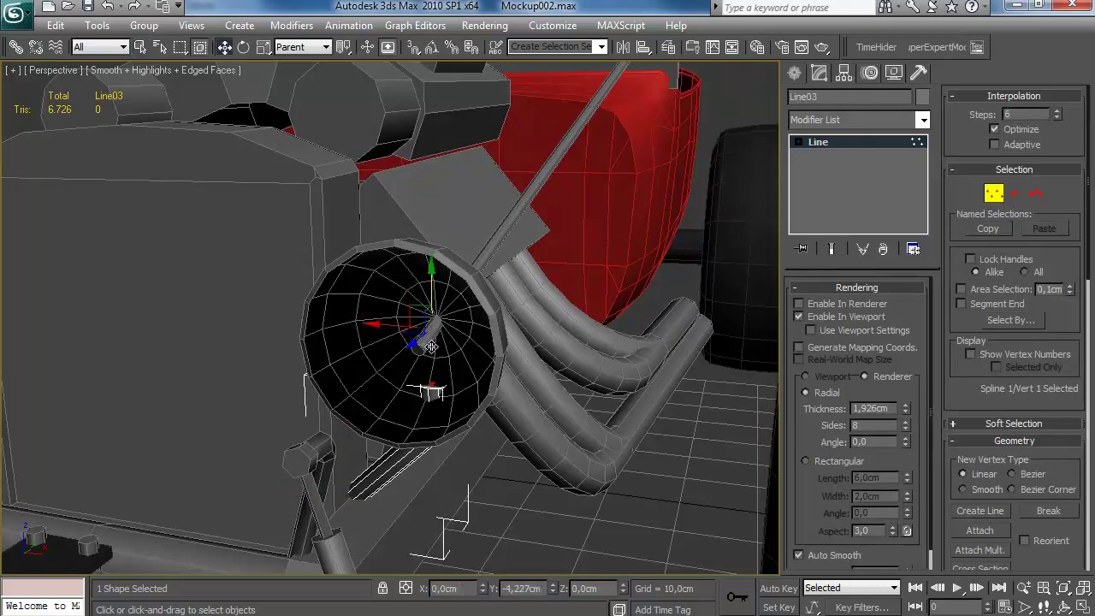
alt+middle_drag(480, 320, 549, 299)
click(991, 202)
click(586, 470)
Move the end vertex of the long diagonal support rod so it meets the back of the headlight shell.
alt+middle_drag(584, 463, 219, 220)
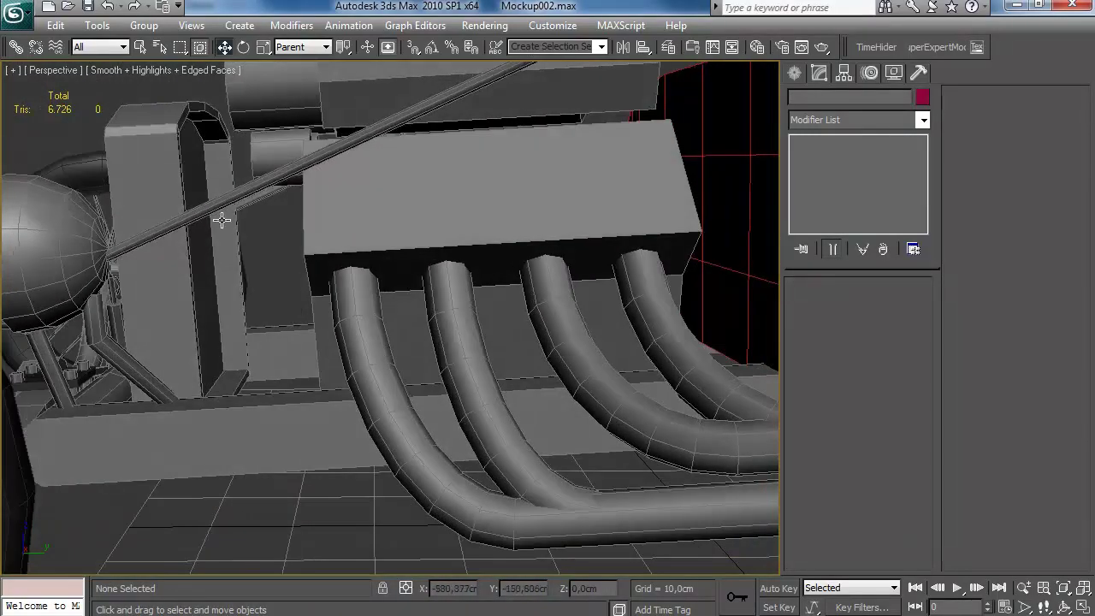
click(222, 204)
click(993, 193)
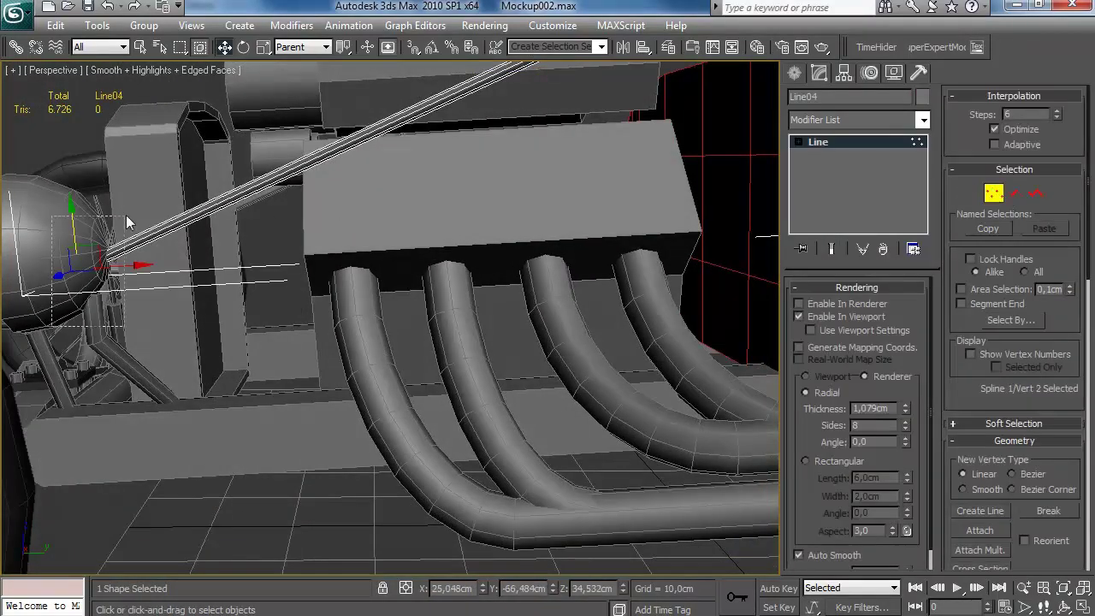
alt+middle_drag(72, 224, 248, 363)
key(7)
drag(233, 293, 234, 294)
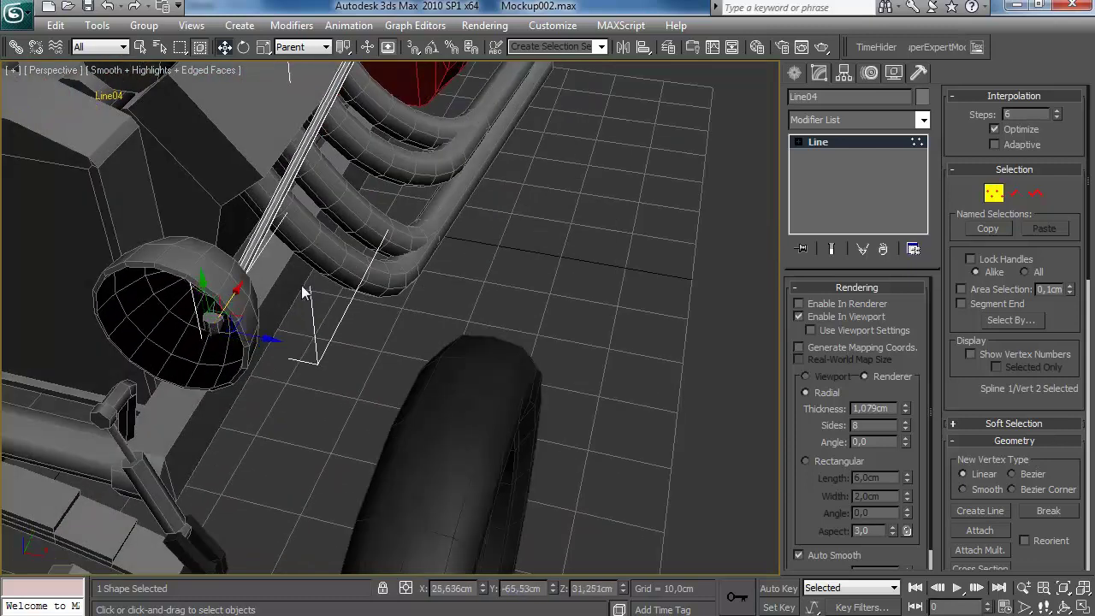
click(993, 193)
click(299, 377)
Grow a vertex selection from the headlight shell's back pole, convert it to polygons and shrink it by one ring.
alt+middle_drag(314, 379, 390, 332)
click(351, 289)
alt+middle_drag(368, 291, 479, 304)
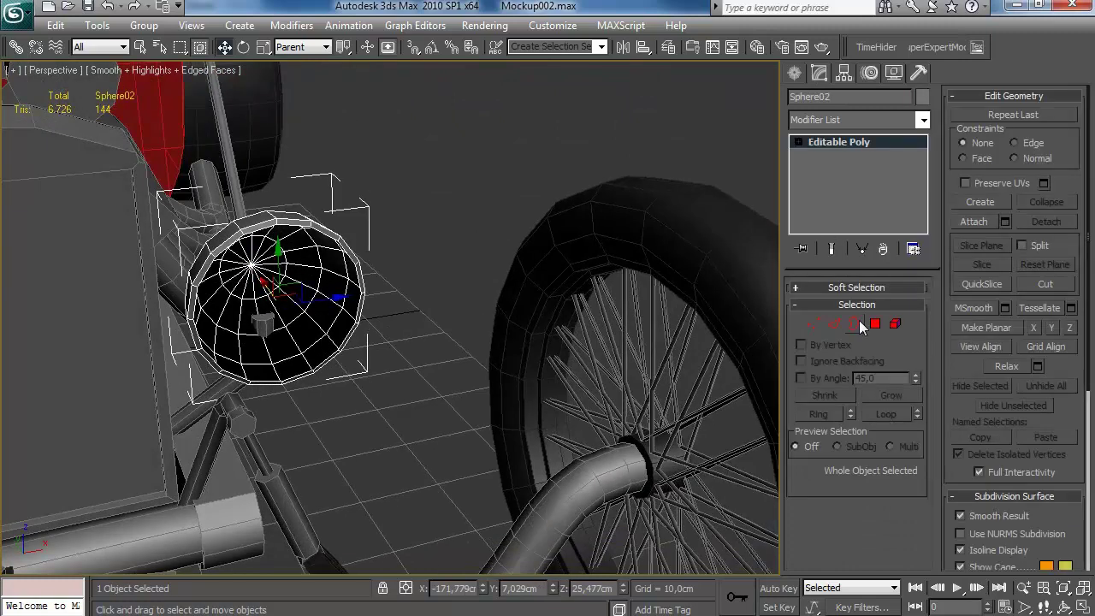
click(855, 324)
alt+middle_drag(350, 315, 391, 334)
key(1)
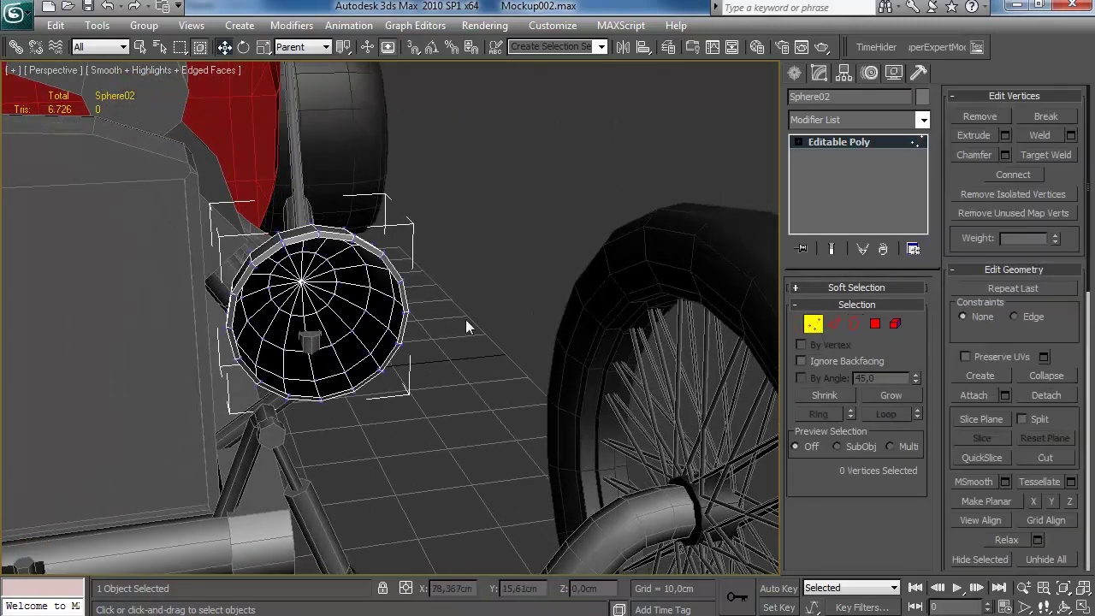
click(303, 286)
alt+middle_drag(345, 323, 432, 294)
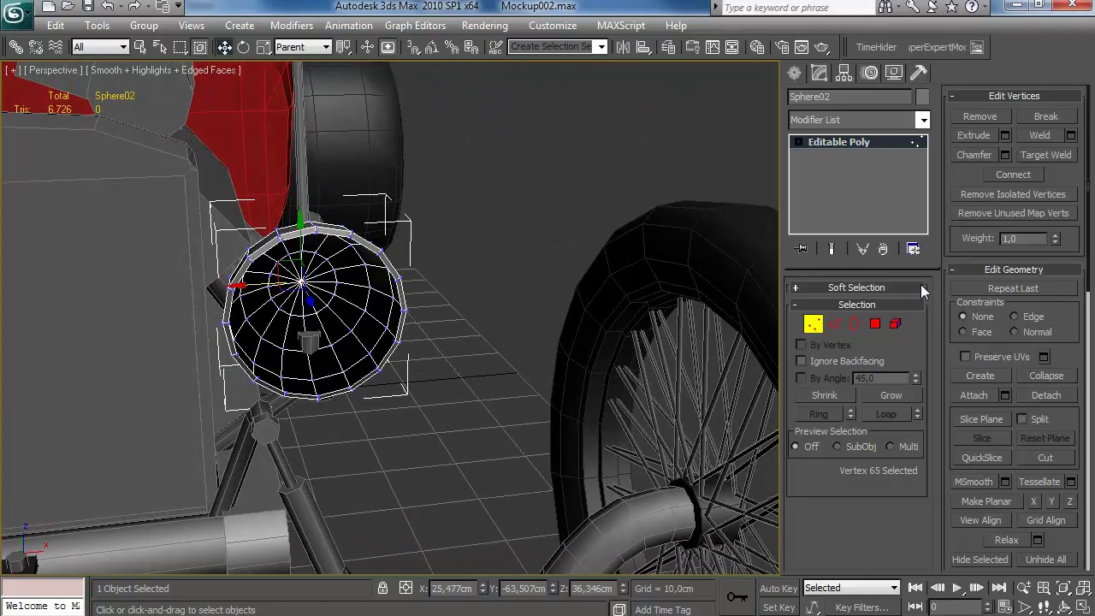
click(885, 395)
click(885, 396)
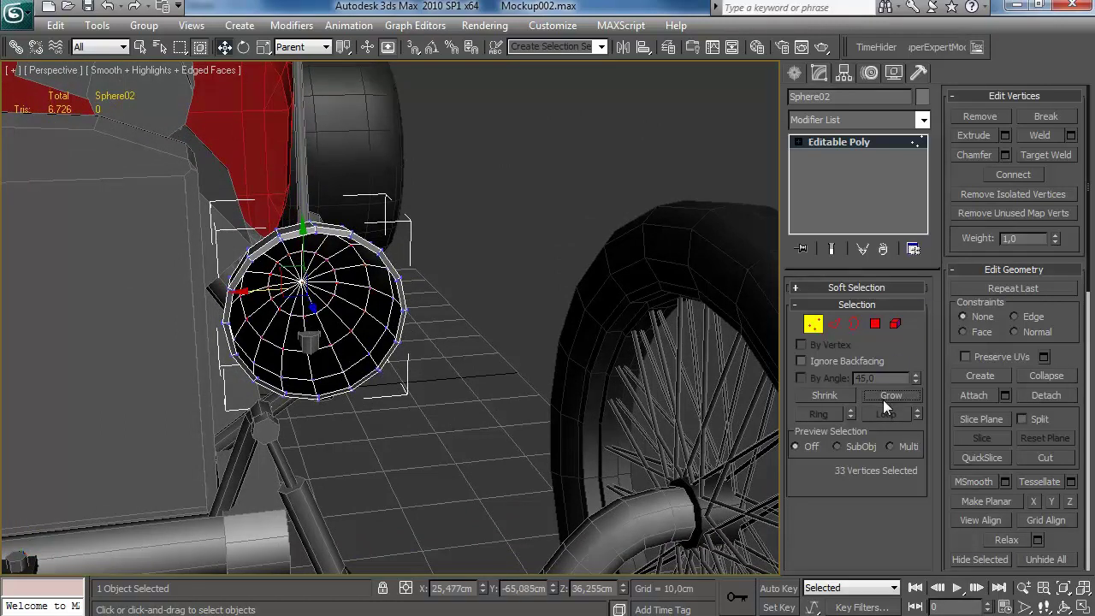
click(886, 398)
click(874, 323)
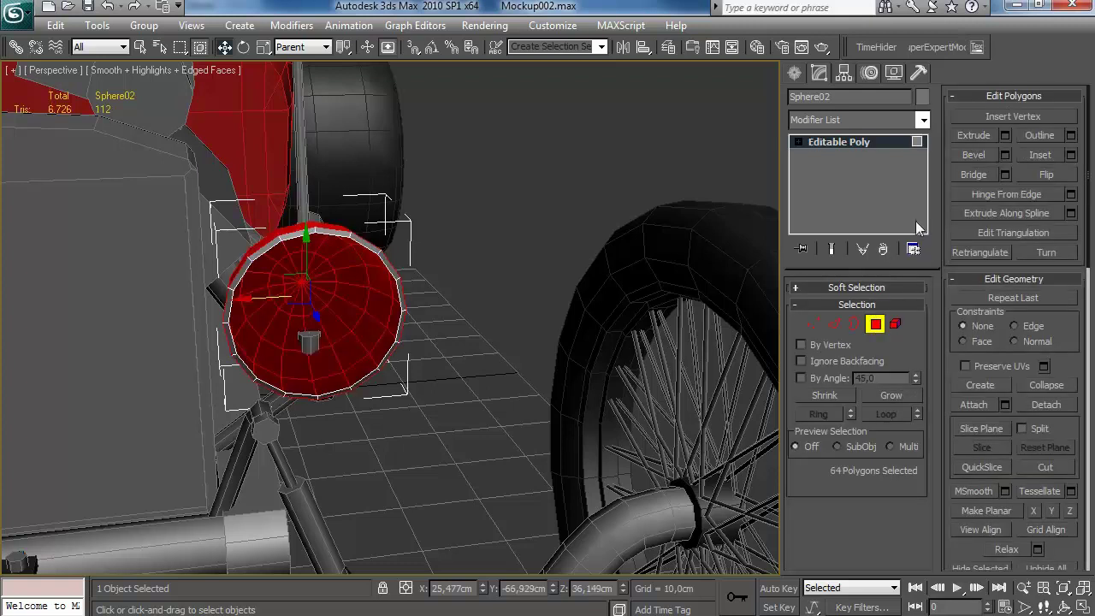
click(835, 394)
Clone the selected shell polygons to an element slightly forward and flip their normals to form the reflector.
alt+middle_drag(366, 316, 334, 317)
shift+drag(357, 325, 367, 337)
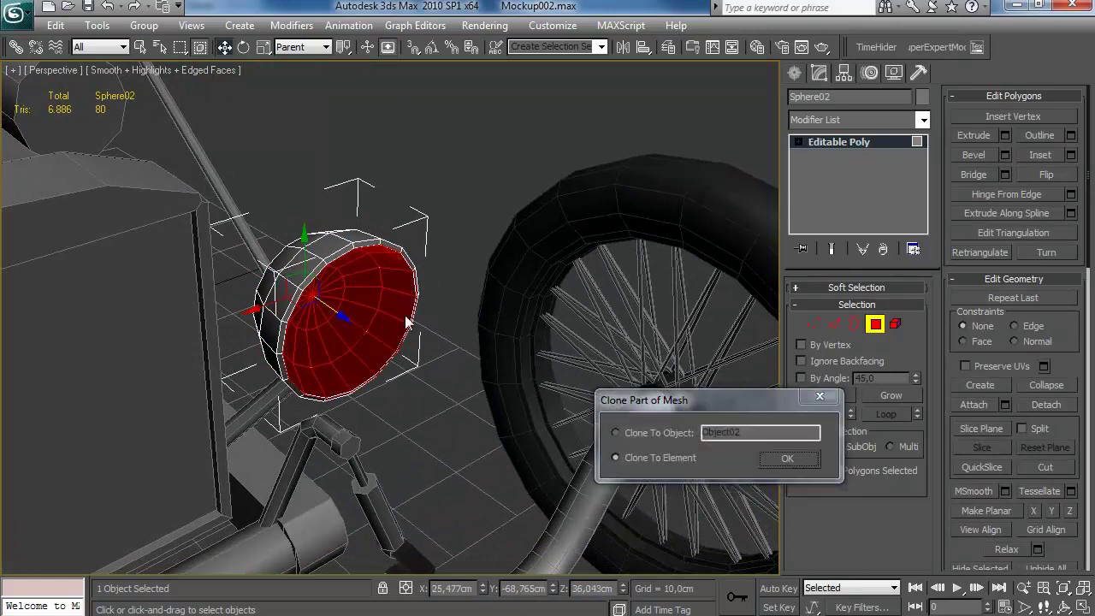
click(784, 460)
click(1048, 176)
Examine the flipped reflector faces inside the headlight up close and look through the polygon settings.
alt+middle_drag(530, 267, 417, 257)
key(z)
scroll(442, 301, up, 4)
alt+middle_drag(423, 326, 410, 307)
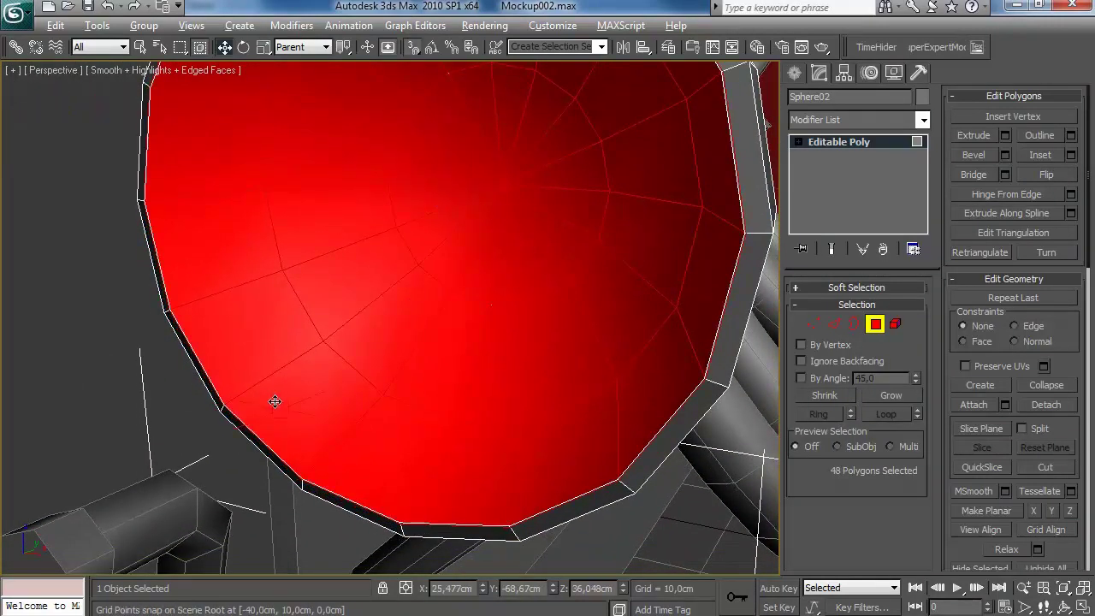
alt+middle_drag(273, 398, 320, 412)
scroll(340, 389, down, 6)
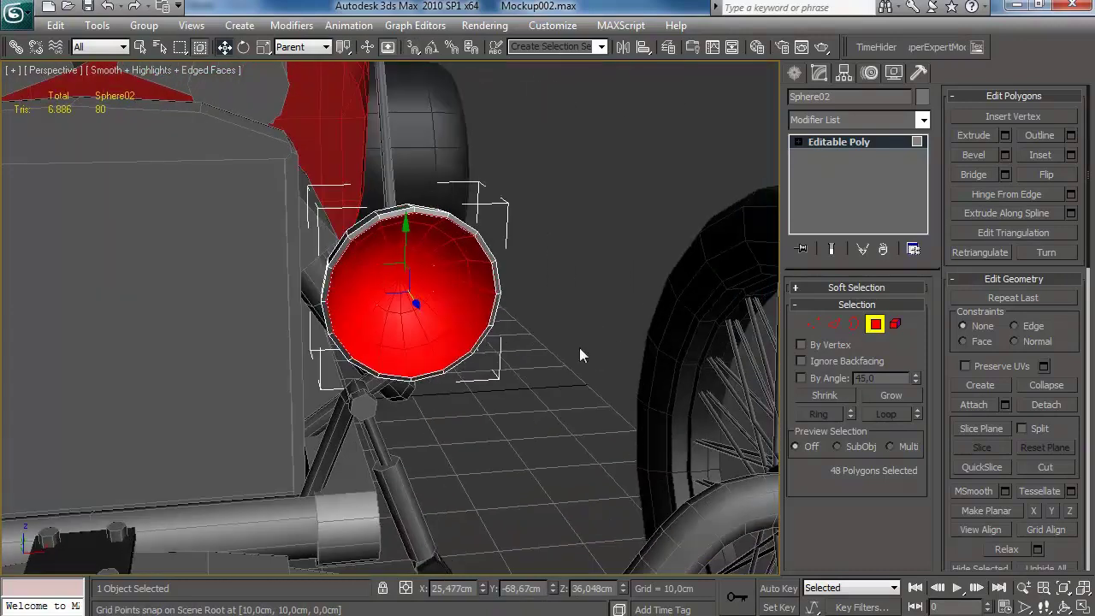
drag(956, 532, 953, 423)
scroll(1041, 468, down, 3)
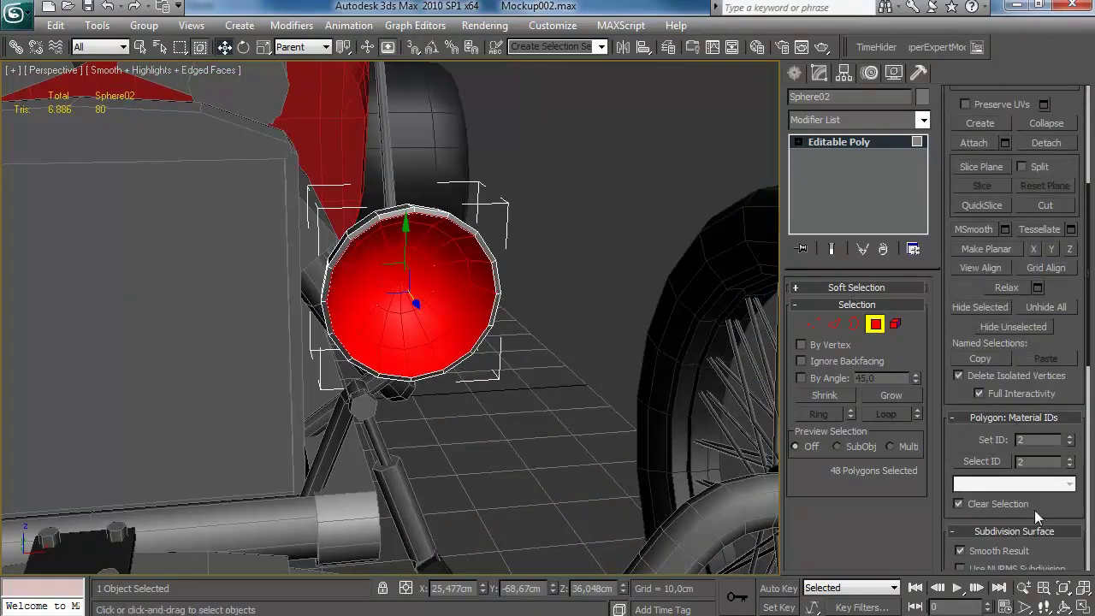
scroll(1023, 511, down, 4)
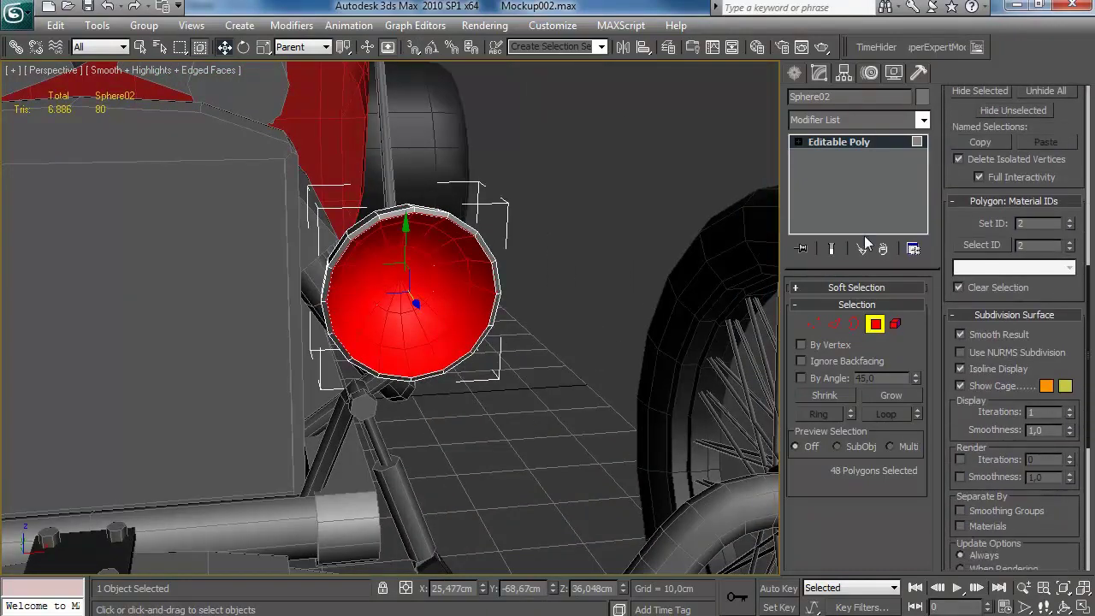
Turn off the edged faces display and examine the hollow headlights and front suspension from several sides.
click(588, 361)
alt+middle_drag(588, 361, 653, 238)
key(F4)
scroll(547, 278, down, 5)
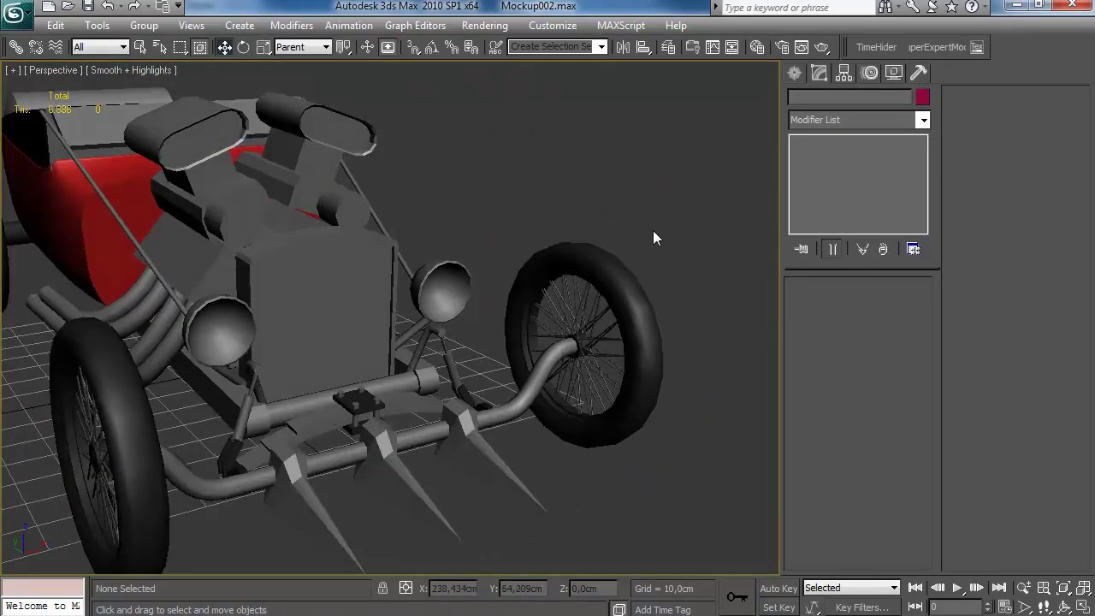
alt+middle_drag(383, 290, 407, 351)
scroll(339, 318, up, 4)
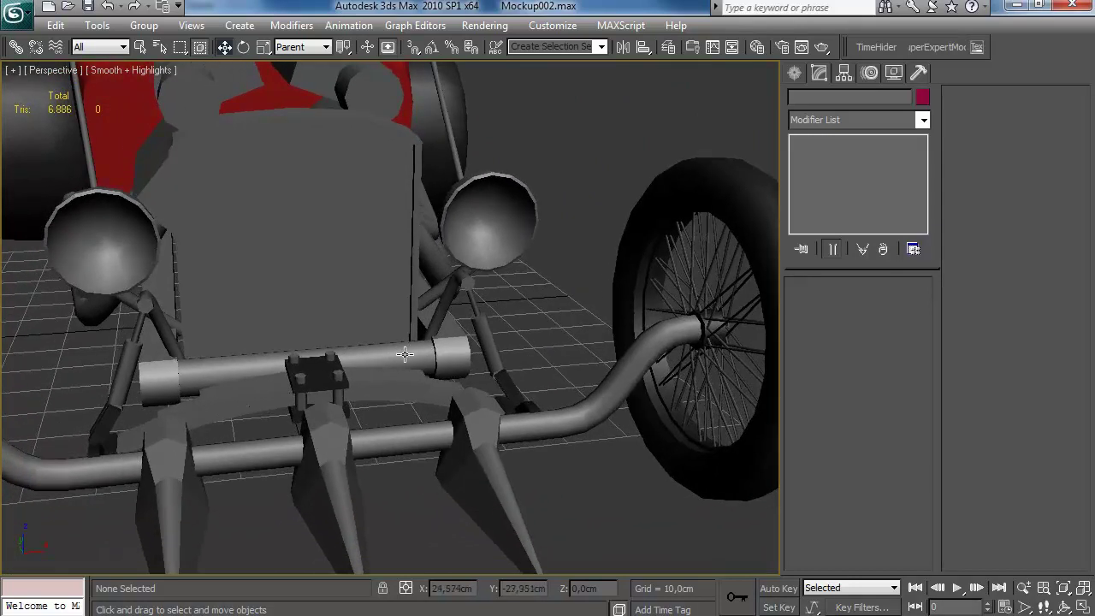
alt+middle_drag(383, 292, 318, 384)
click(318, 384)
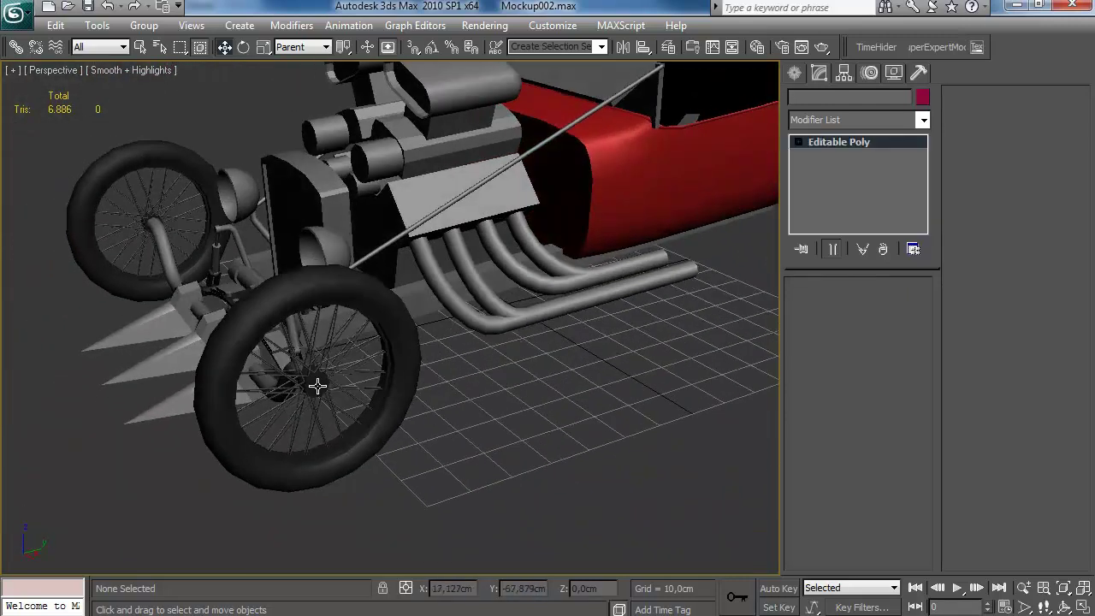
click(379, 482)
alt+middle_drag(375, 377, 408, 374)
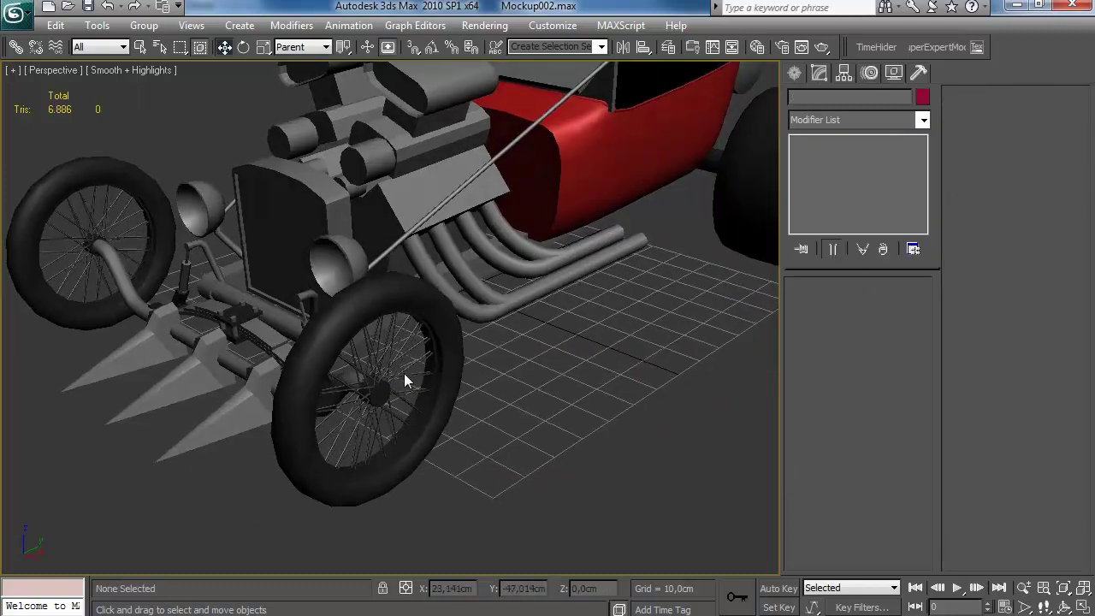
Examine the whole car from the rear, the side and the front for areas that need refining.
scroll(402, 371, down, 4)
drag(210, 509, 608, 115)
click(400, 468)
alt+middle_drag(401, 468, 714, 291)
scroll(553, 309, up, 4)
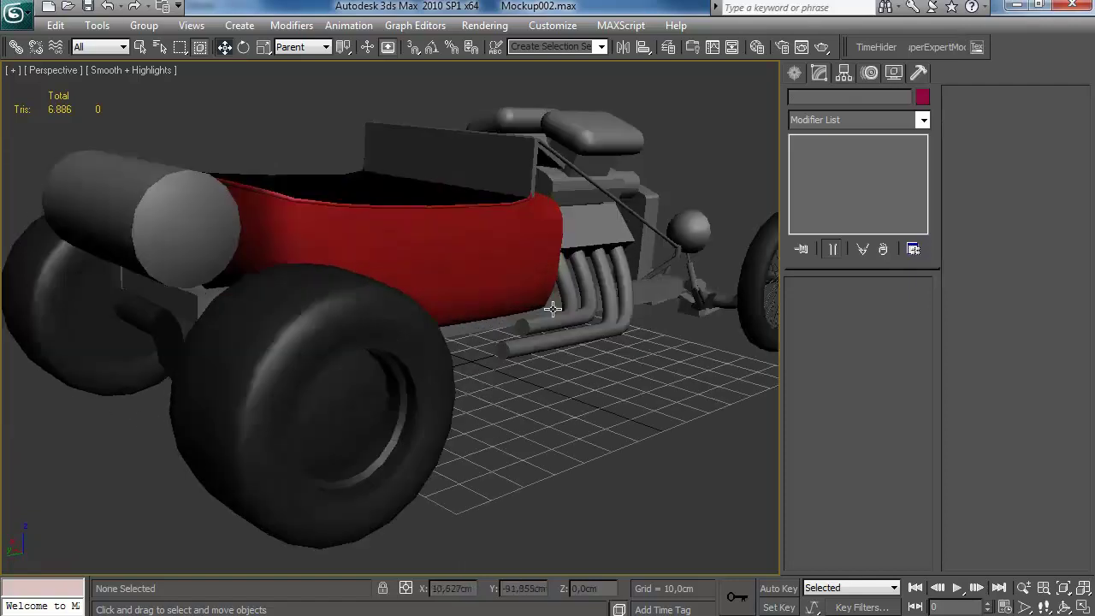
click(387, 352)
alt+middle_drag(387, 352, 381, 312)
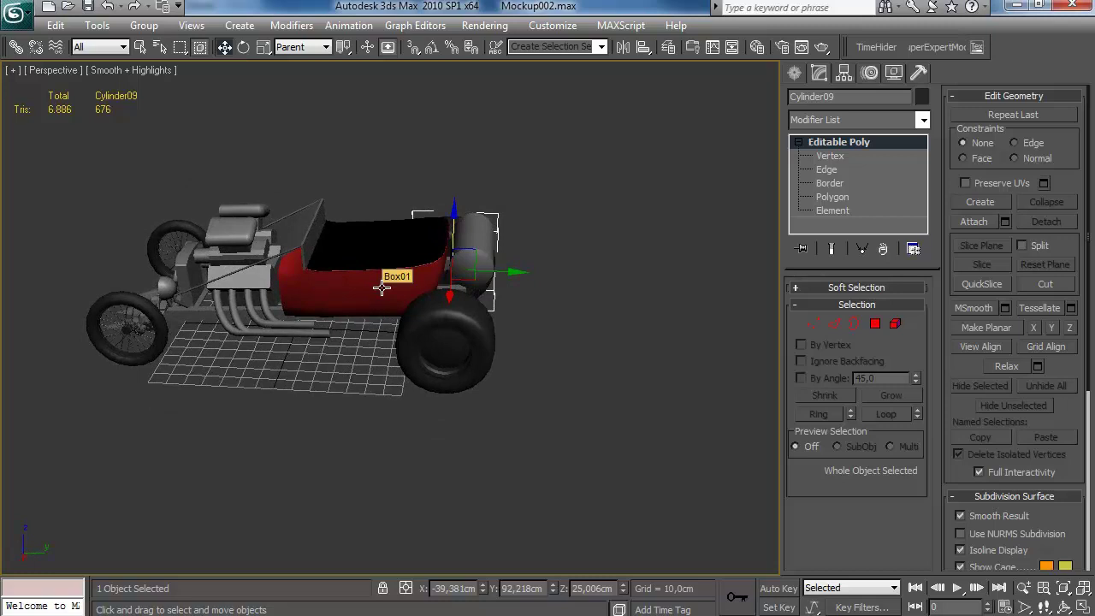
alt+middle_drag(382, 288, 415, 268)
scroll(417, 288, up, 4)
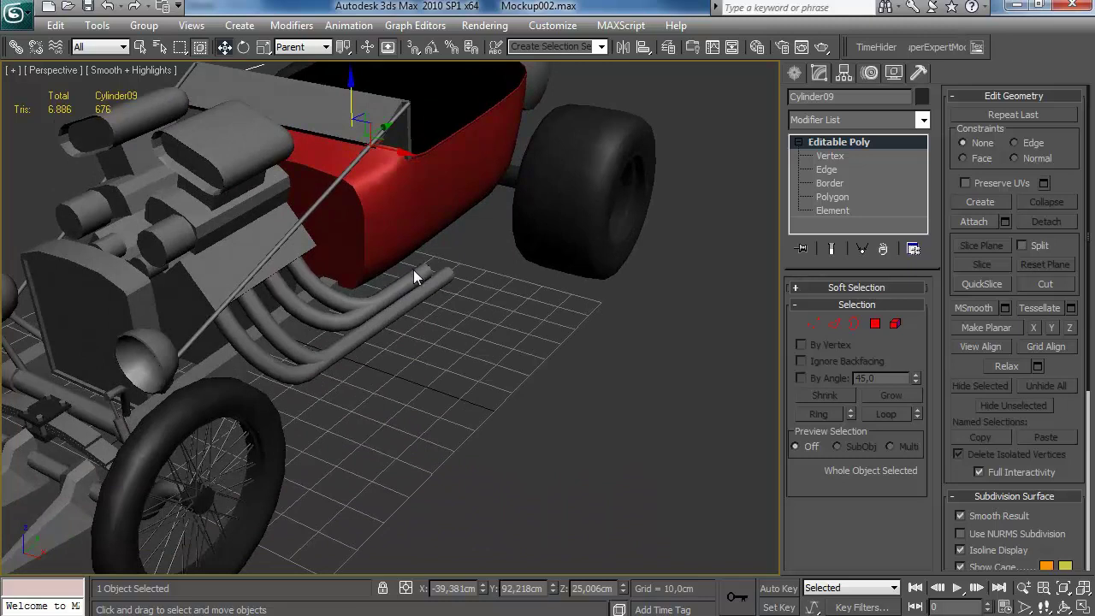
Turn on edged faces and remove surplus edge loops from the nearer air scoop capsule on the engine.
alt+middle_drag(409, 262, 390, 279)
middle_drag(390, 279, 375, 343)
scroll(434, 359, up, 5)
key(F4)
scroll(428, 354, down, 5)
scroll(465, 379, up, 10)
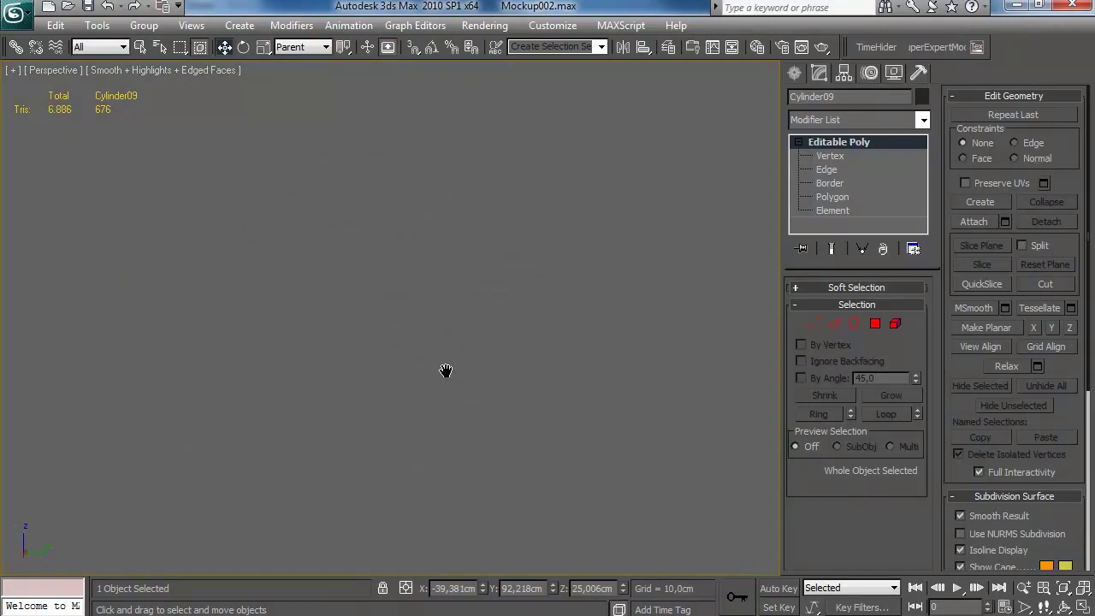
scroll(447, 370, down, 3)
middle_drag(447, 370, 435, 351)
click(419, 310)
click(835, 323)
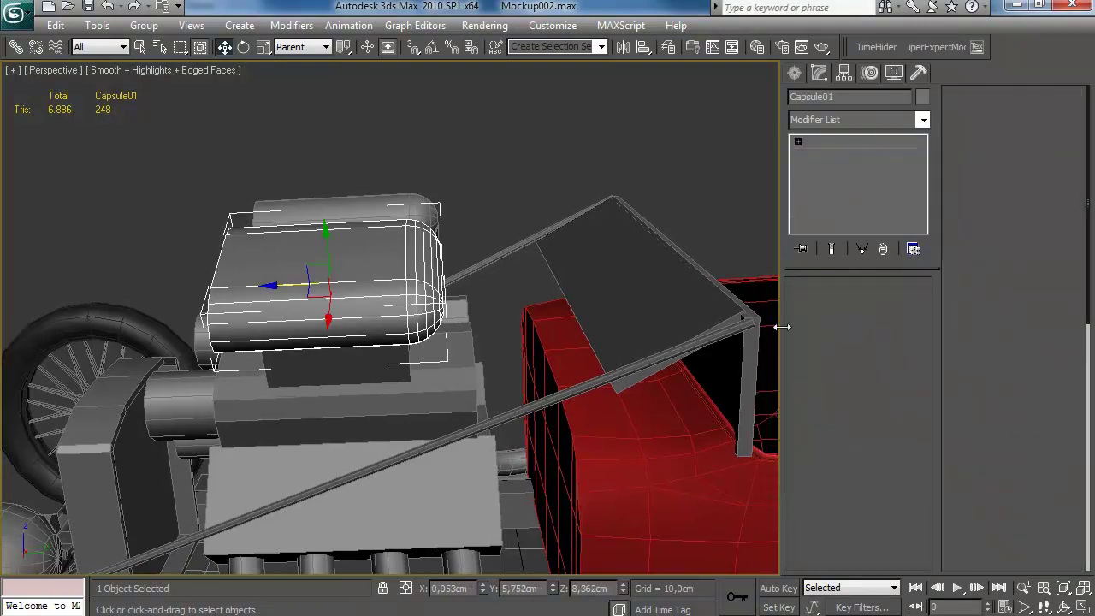
click(425, 270)
click(457, 274)
Select the vertices at the air scoop's rounded rear end and move them slightly toward the front.
alt+middle_drag(458, 275, 426, 119)
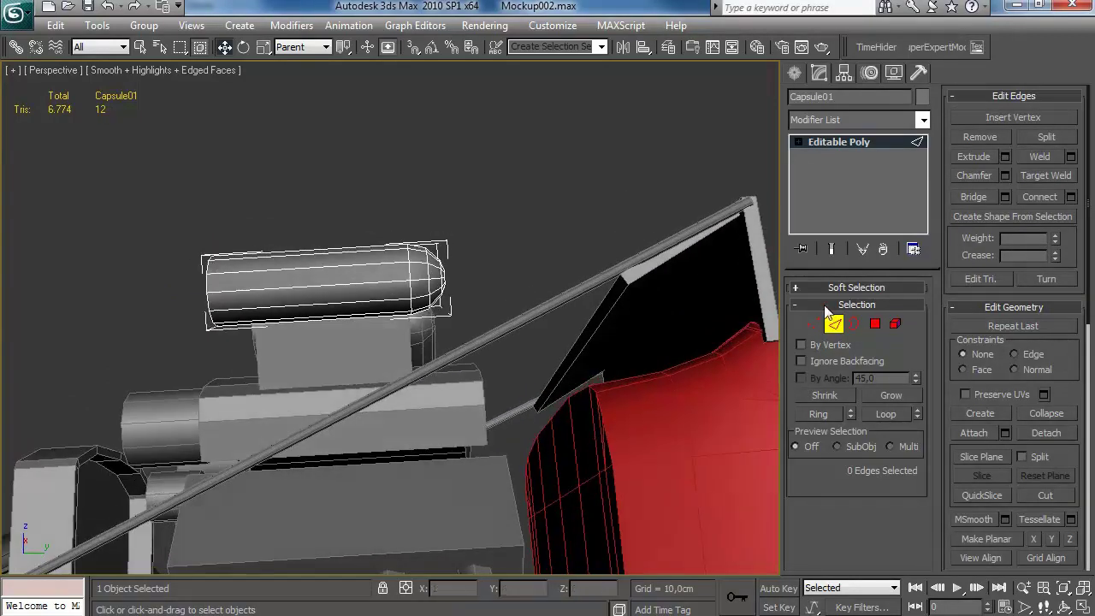
click(813, 324)
drag(419, 342, 421, 339)
alt+middle_drag(421, 339, 461, 289)
drag(398, 277, 392, 280)
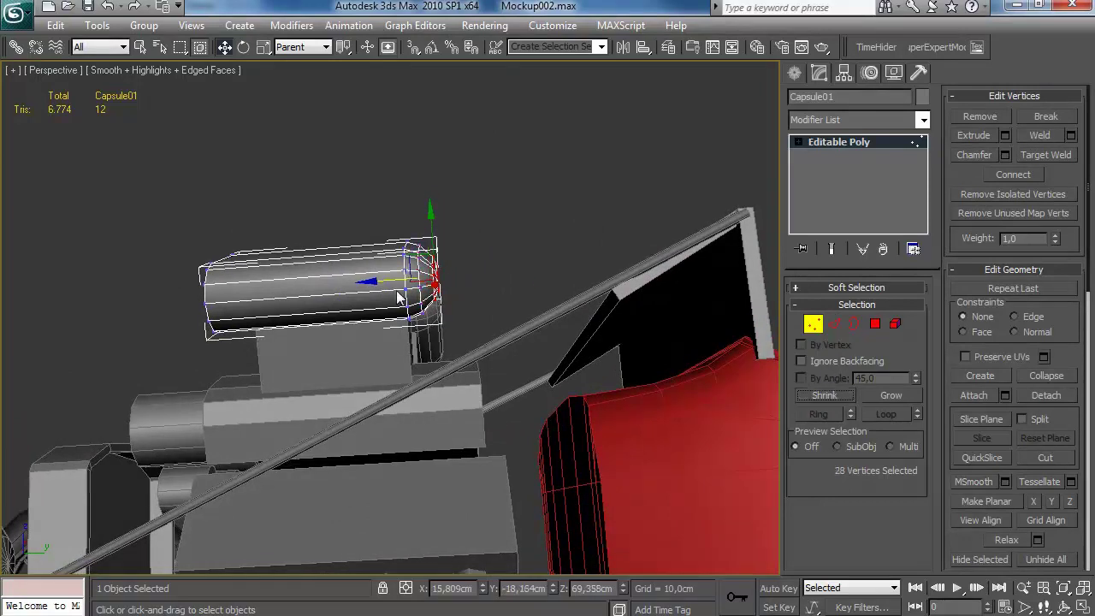
Target weld the dense vertices at the air scoop's rounded rear corners to simplify them.
click(500, 224)
alt+middle_drag(500, 224, 428, 287)
scroll(437, 268, up, 2)
scroll(433, 284, down, 2)
scroll(437, 275, up, 5)
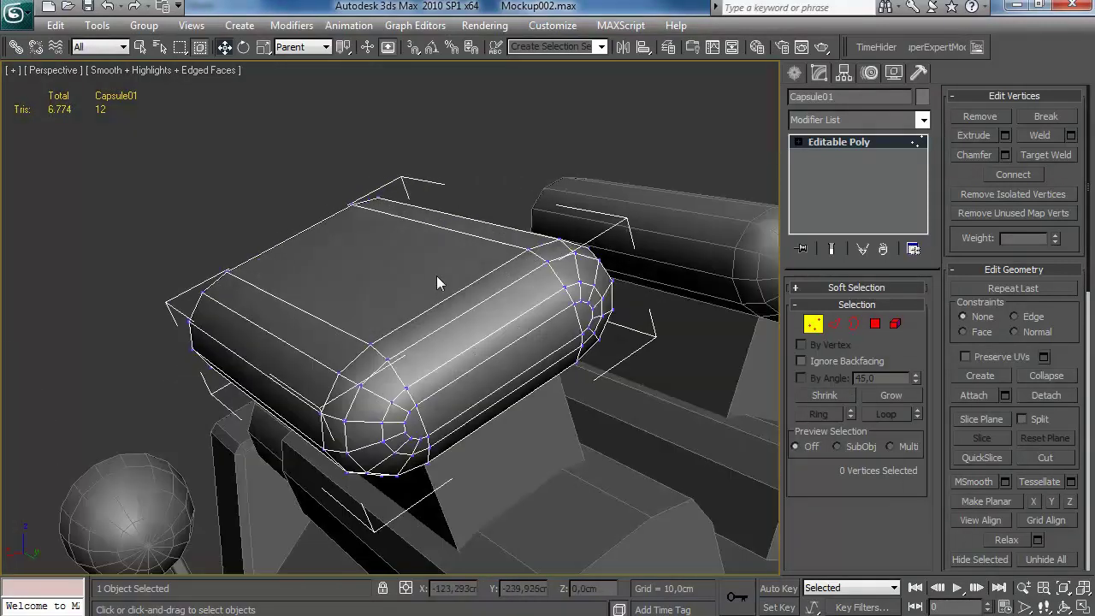
scroll(539, 298, down, 1)
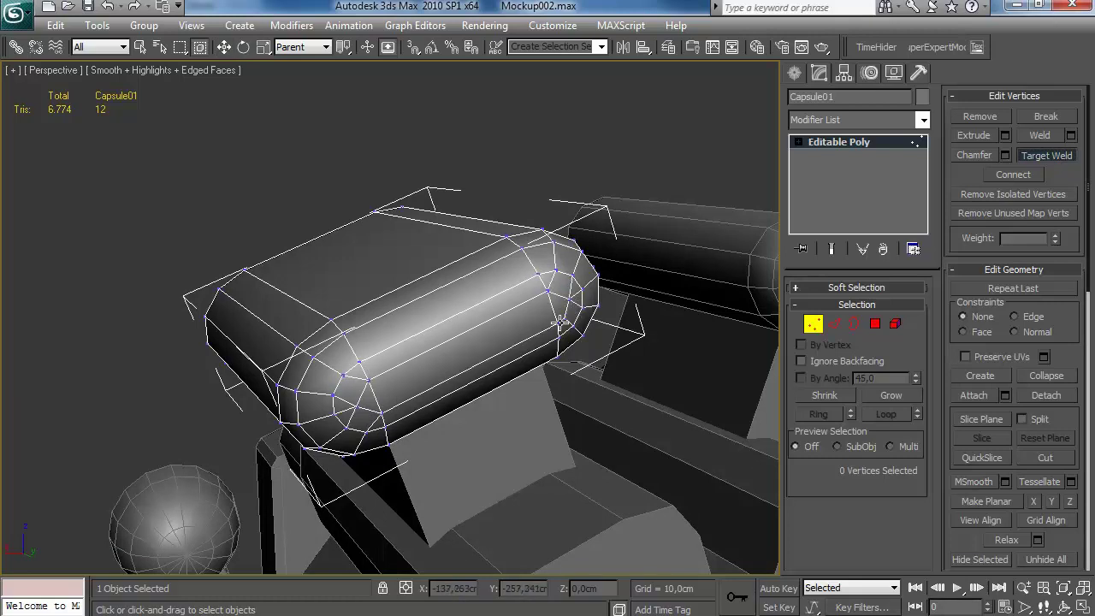
alt+middle_drag(513, 334, 825, 350)
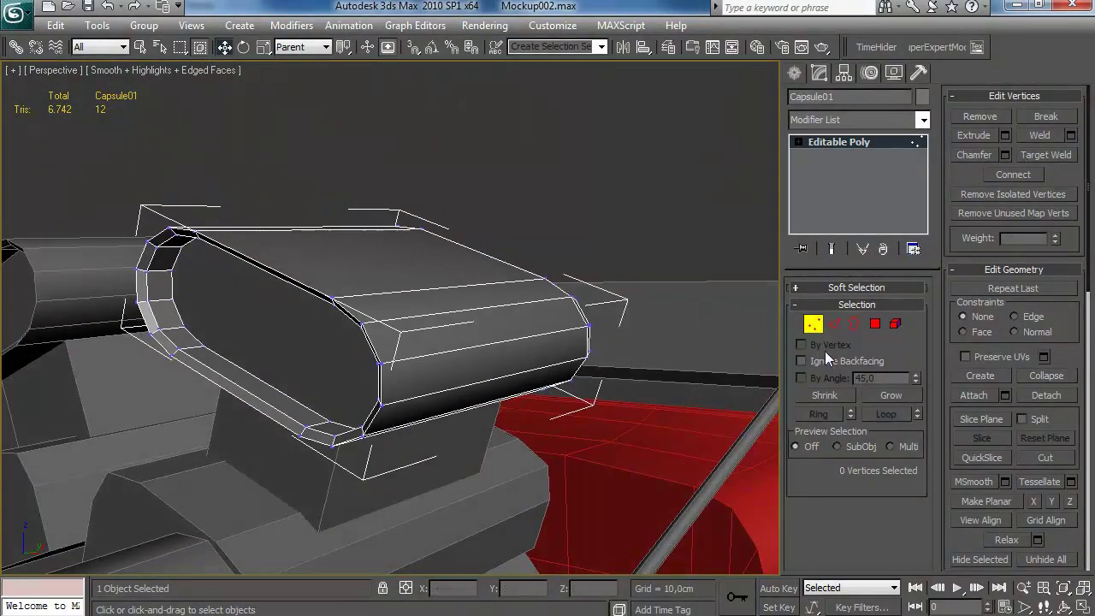
Select all polygons of the engine's air scoop, clear their smoothing groups and auto smooth them at 45.
click(875, 324)
scroll(956, 548, down, 5)
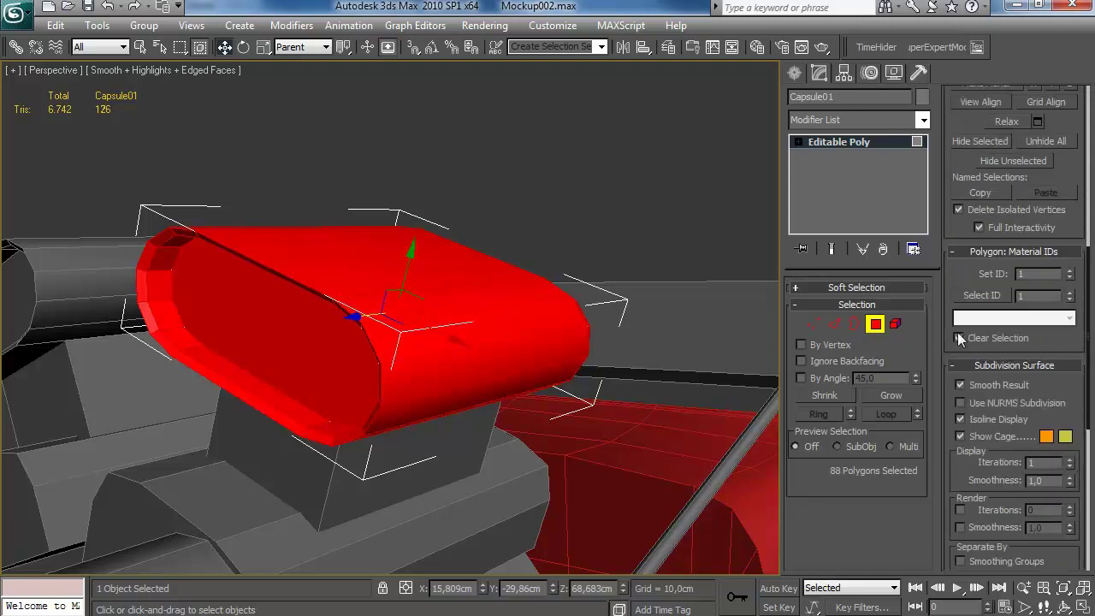
drag(967, 464, 955, 257)
click(1034, 527)
click(985, 544)
click(553, 189)
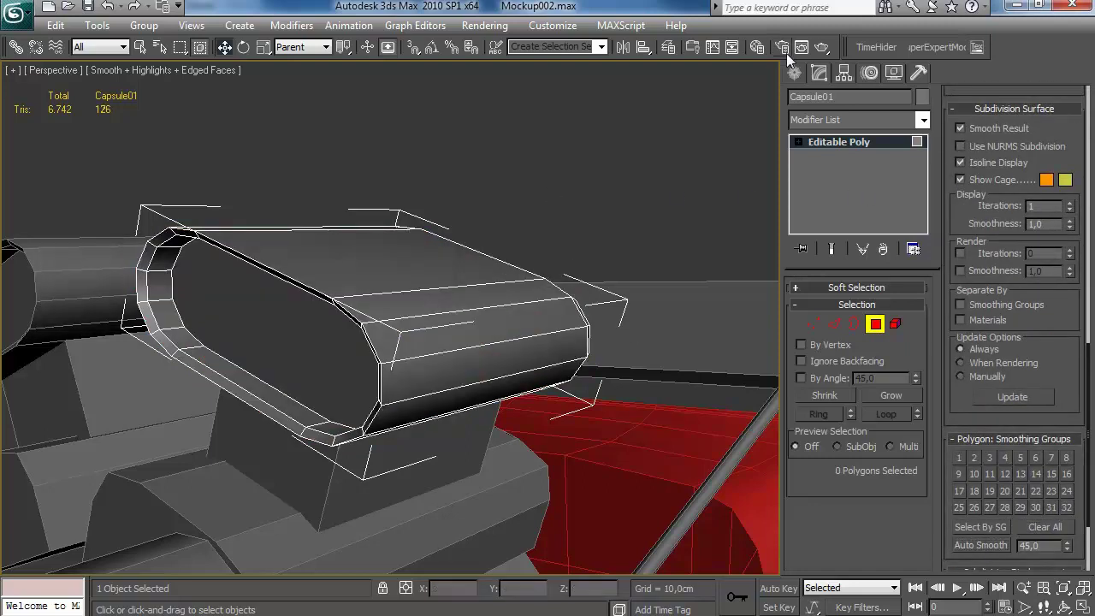
click(795, 73)
click(565, 193)
scroll(523, 211, down, 8)
alt+middle_drag(516, 267, 473, 278)
alt+middle_drag(420, 343, 403, 286)
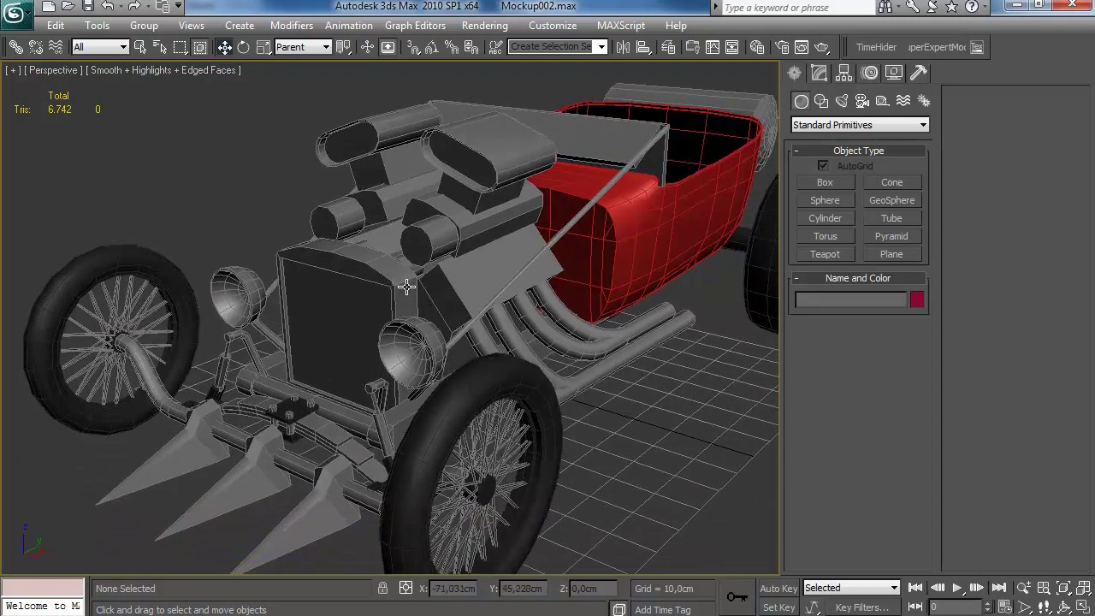
Select the headlight lens near the radiator and remove one of its concentric edge loops.
right_click(425, 322)
click(470, 243)
alt+middle_drag(468, 315, 520, 317)
drag(0, 0, 0, 0)
middle_drag(520, 316, 731, 178)
scroll(459, 360, up, 4)
click(470, 363)
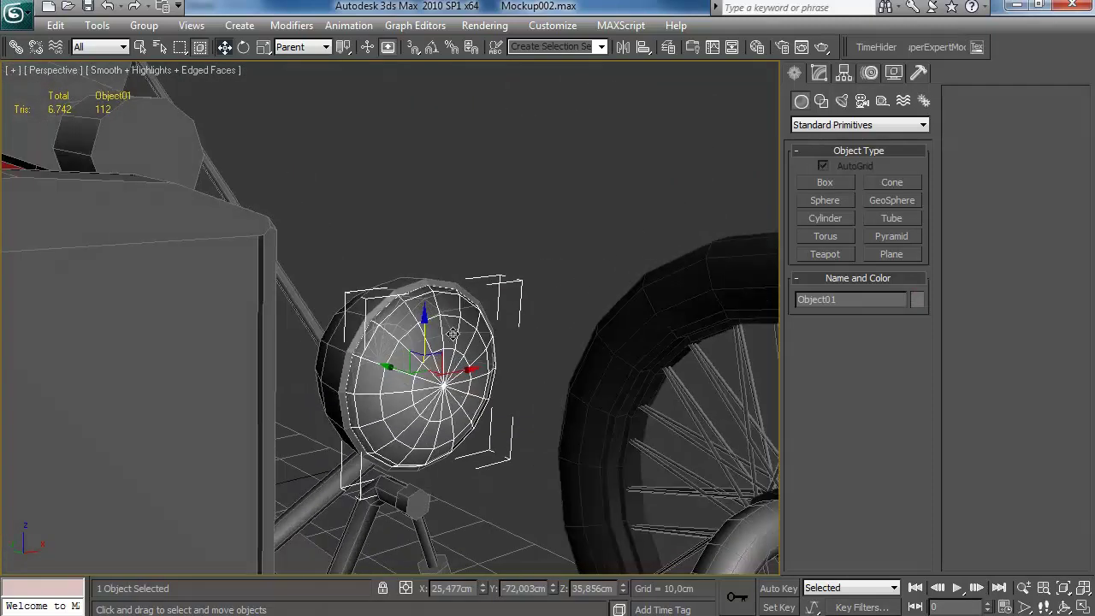
click(823, 73)
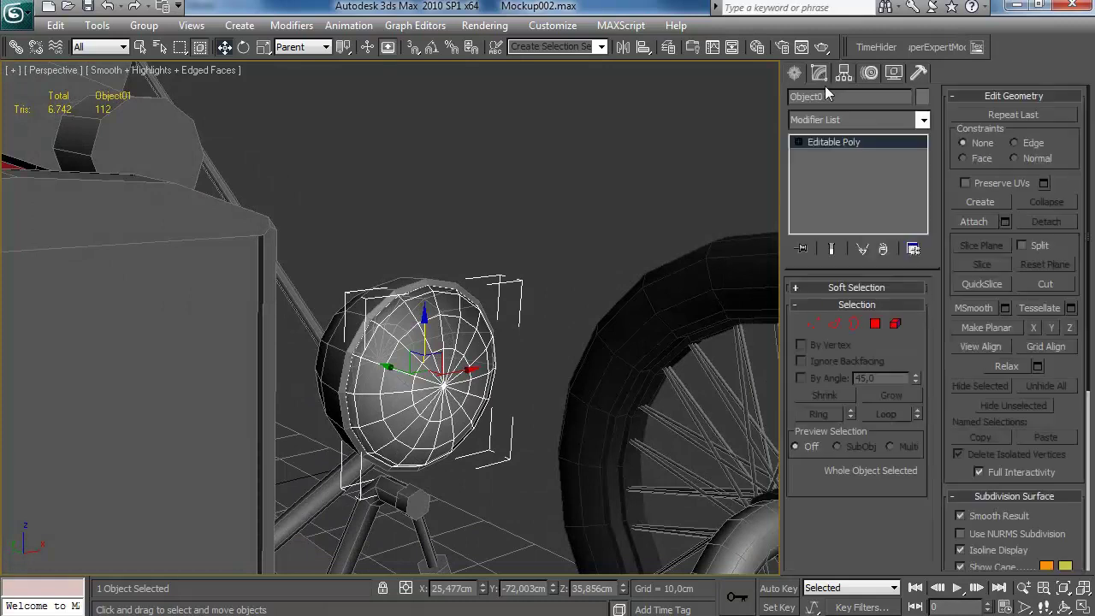
click(836, 325)
click(452, 349)
key(alt+l)
key(ctrl+BackSpace)
alt+middle_drag(441, 151, 444, 155)
alt+middle_drag(442, 293, 427, 311)
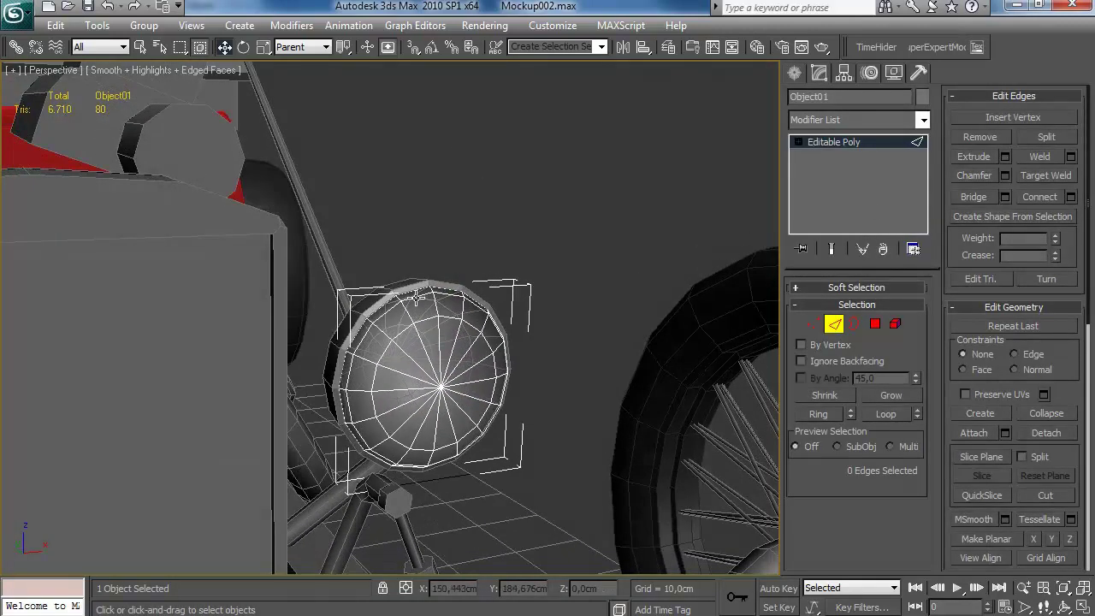
With the edge constraint on, scale the lens's inner edge loop to 79% and adjust the size of the outer loop slightly.
click(422, 321)
key(alt+l)
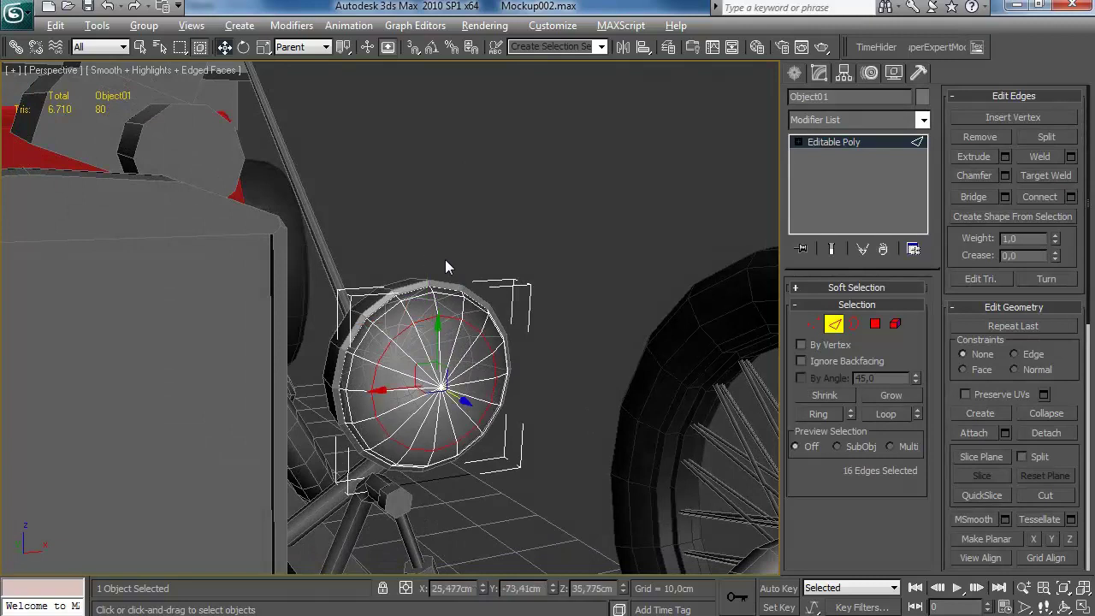
key(r)
key(shift+x)
drag(417, 356, 430, 367)
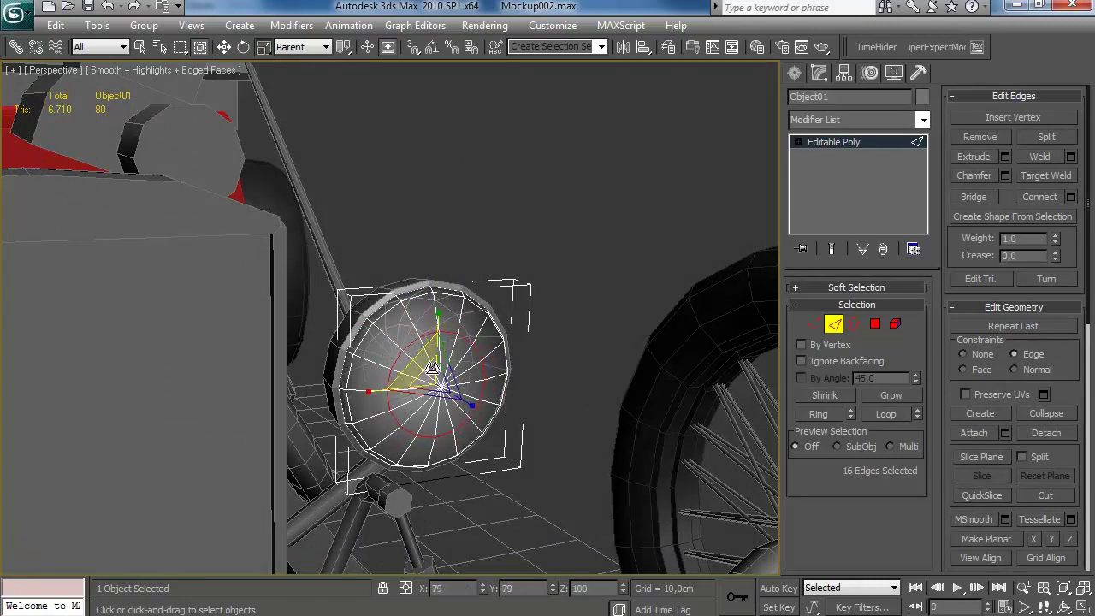
click(387, 309)
key(alt+l)
drag(398, 370, 416, 373)
alt+middle_drag(483, 315, 584, 302)
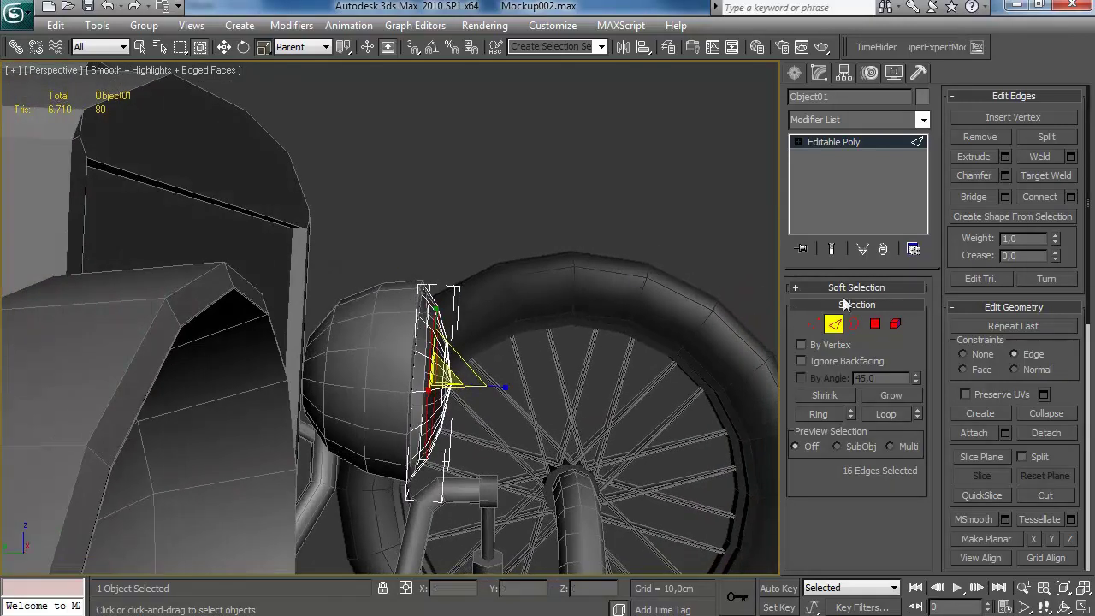
Select the whole lens element and flatten its depth to 79%.
click(835, 325)
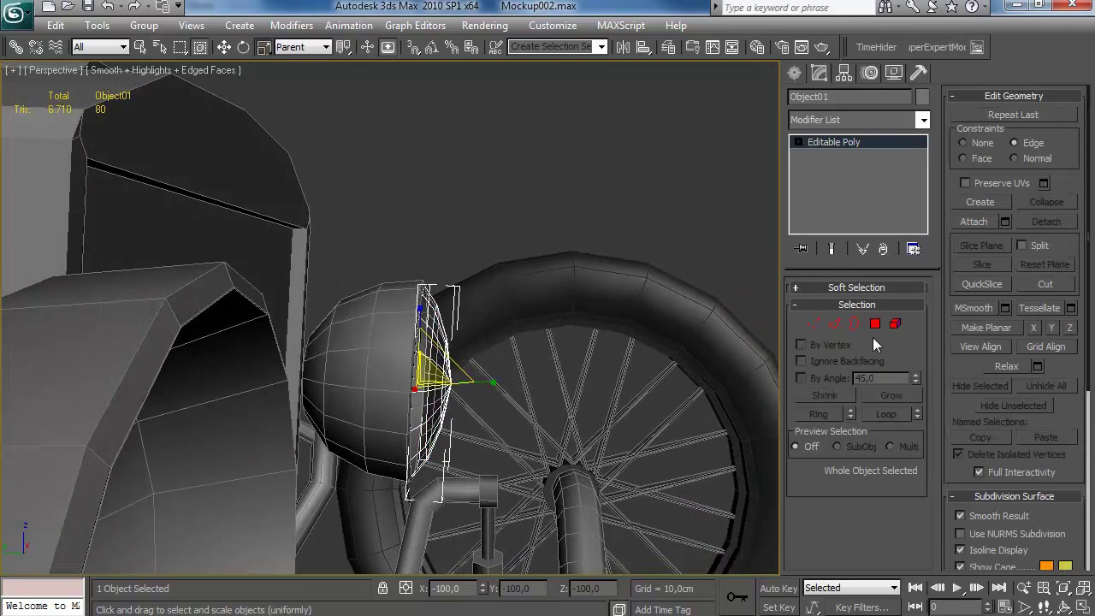
click(895, 324)
click(345, 82)
drag(489, 386, 473, 382)
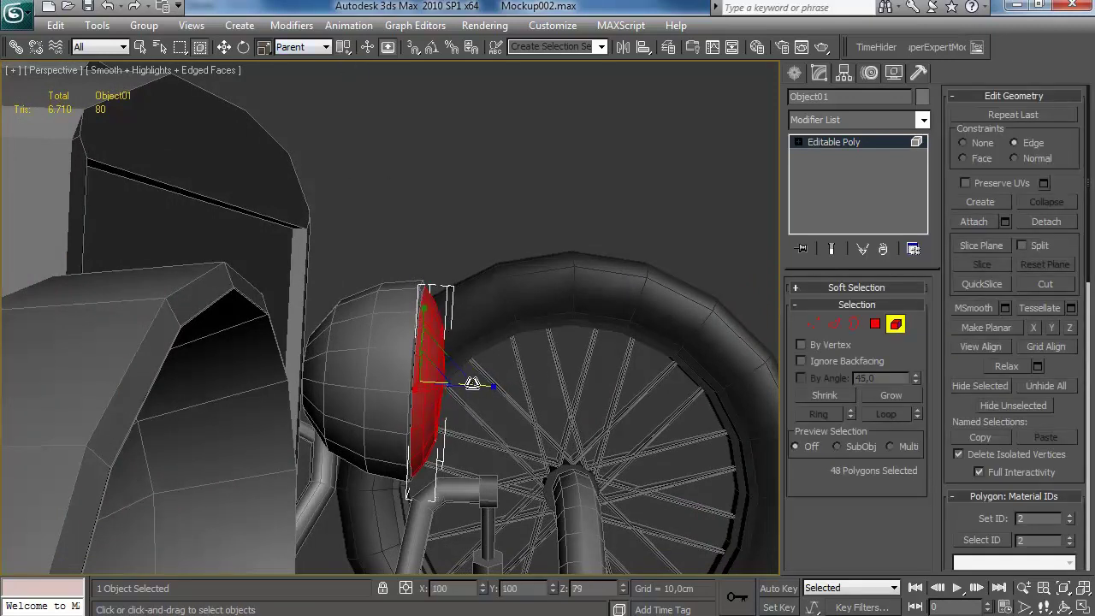
alt+middle_drag(465, 378, 338, 382)
alt+middle_drag(416, 378, 530, 388)
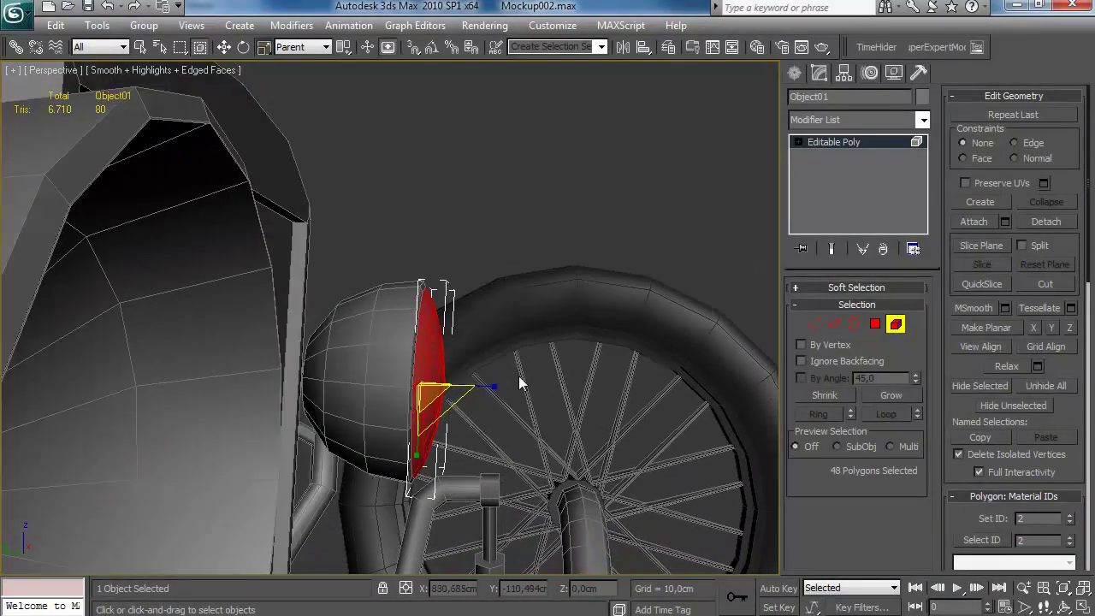
Select the lens's outer edge loop, switch off the edge constraint and enlarge the loop slightly to round the lens profile.
key(2)
alt+middle_drag(656, 359, 332, 366)
click(413, 353)
double_click(387, 332)
alt+middle_drag(409, 357, 541, 310)
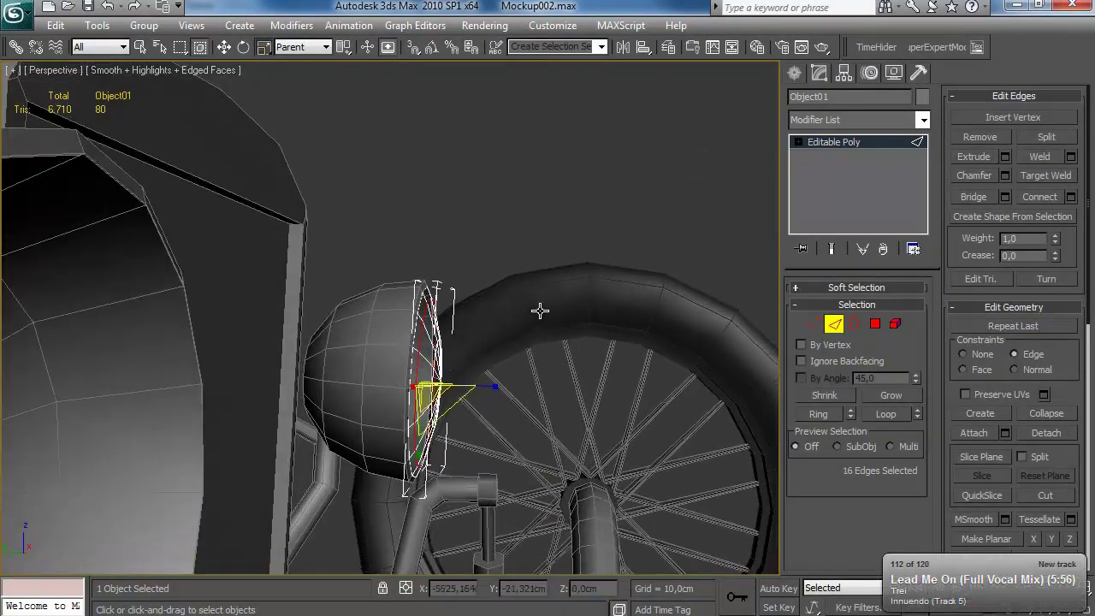
drag(416, 418, 412, 411)
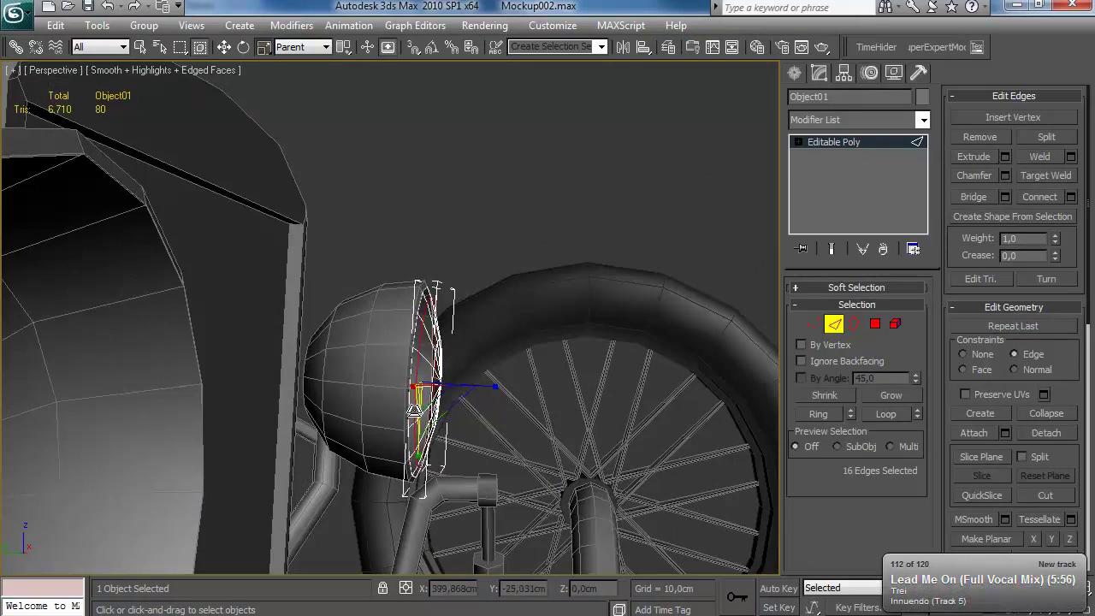
key(shift+x)
alt+middle_drag(443, 405, 425, 397)
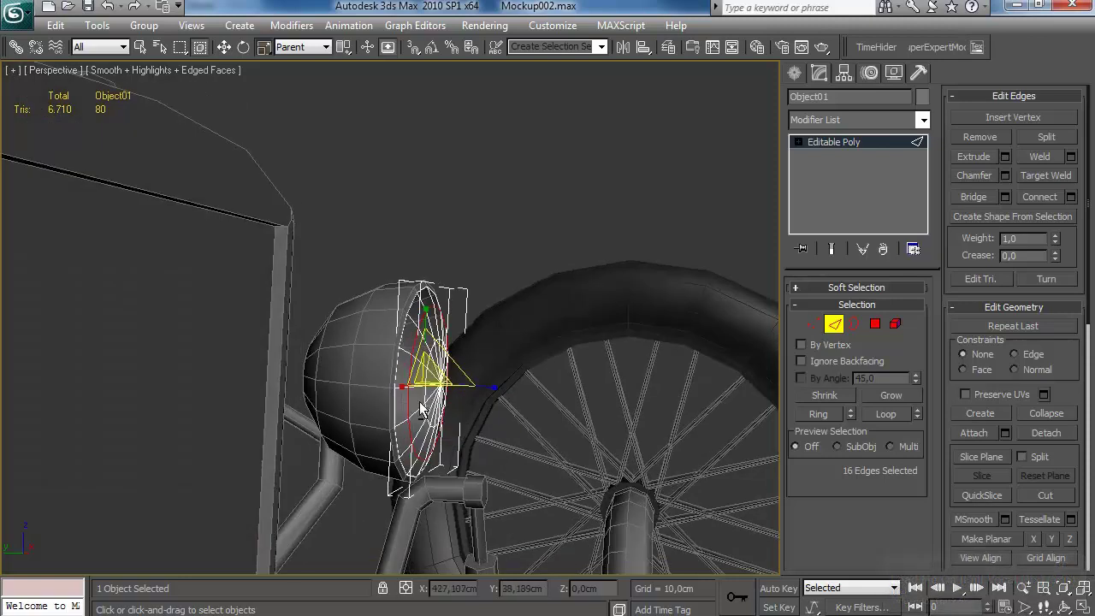
drag(415, 364, 410, 357)
mouse_move(472, 343)
alt+middle_down()
mouse_move(495, 342)
mouse_move(480, 348)
alt+middle_up()
key(w)
drag(470, 385, 471, 385)
click(490, 370)
Enlarge the lens's inner edge loop slightly and shift it a little along the lens's axis.
alt+middle_drag(490, 370, 430, 343)
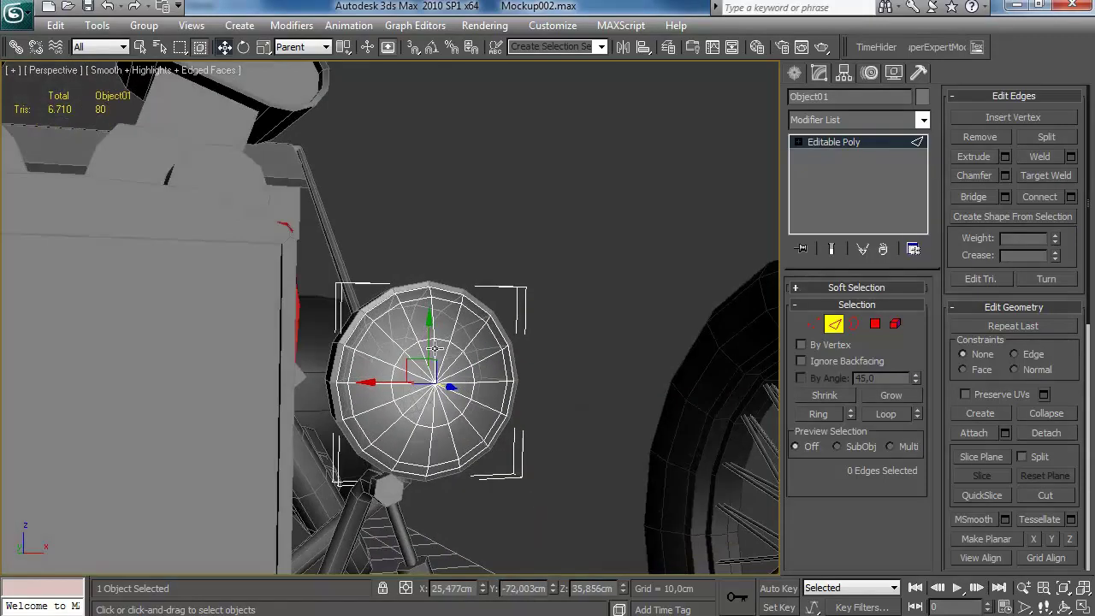
alt+middle_drag(398, 299, 513, 308)
key(r)
alt+middle_drag(368, 360, 408, 378)
drag(406, 368, 402, 360)
alt+middle_drag(402, 350, 488, 384)
key(w)
drag(479, 384, 484, 384)
alt+middle_drag(484, 384, 432, 374)
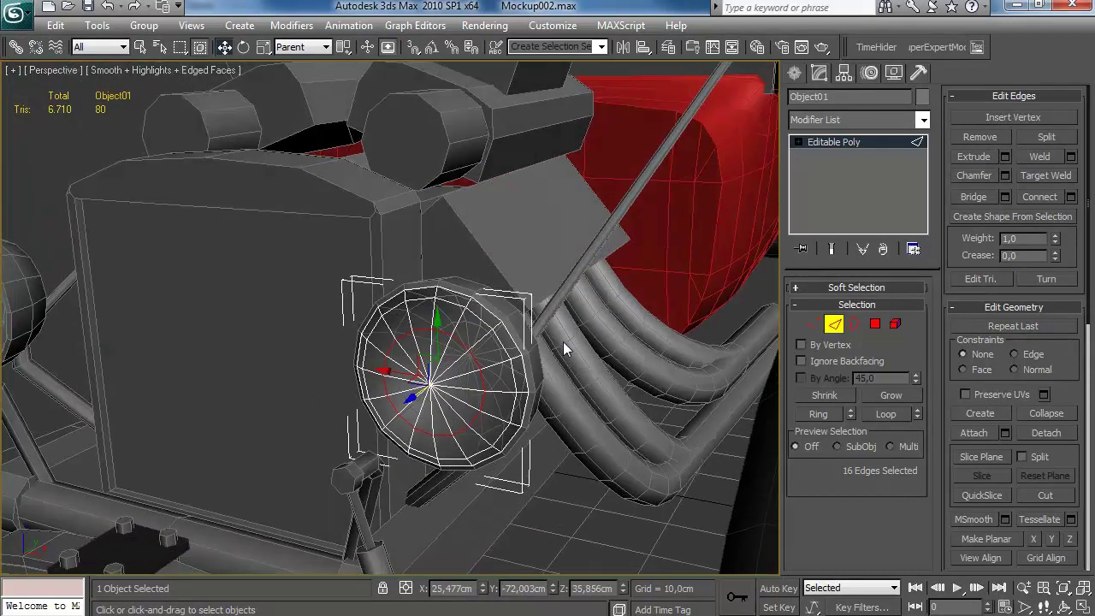
Deselect the headlight lens, turn off edged faces and examine the car's front end from the front and from below.
click(833, 326)
click(597, 517)
scroll(510, 385, down, 5)
alt+middle_drag(508, 384, 547, 402)
key(F4)
scroll(526, 399, up, 4)
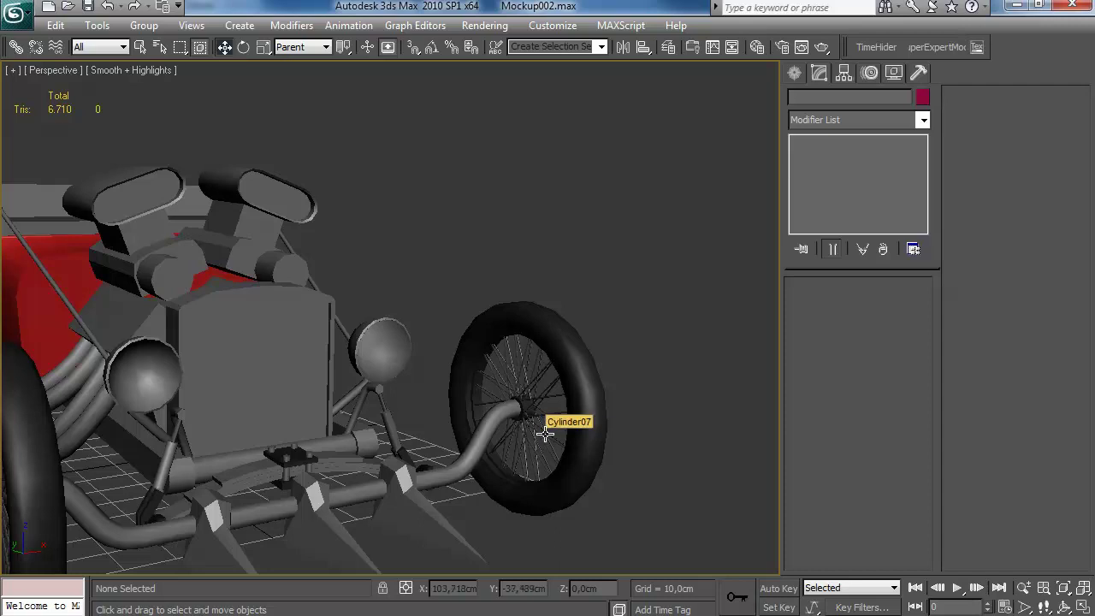
alt+middle_drag(545, 434, 695, 292)
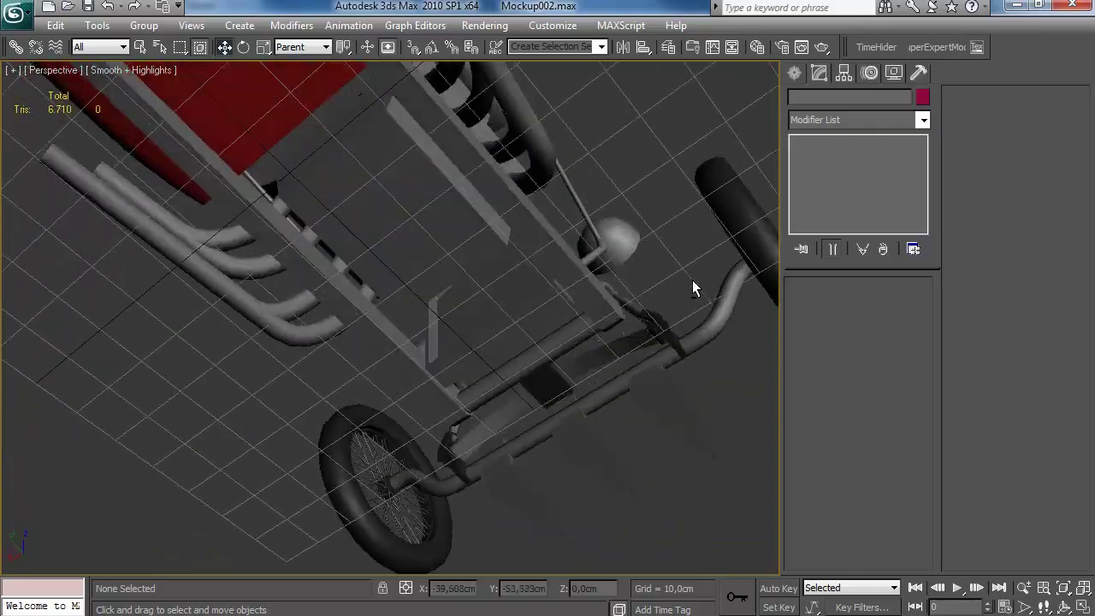